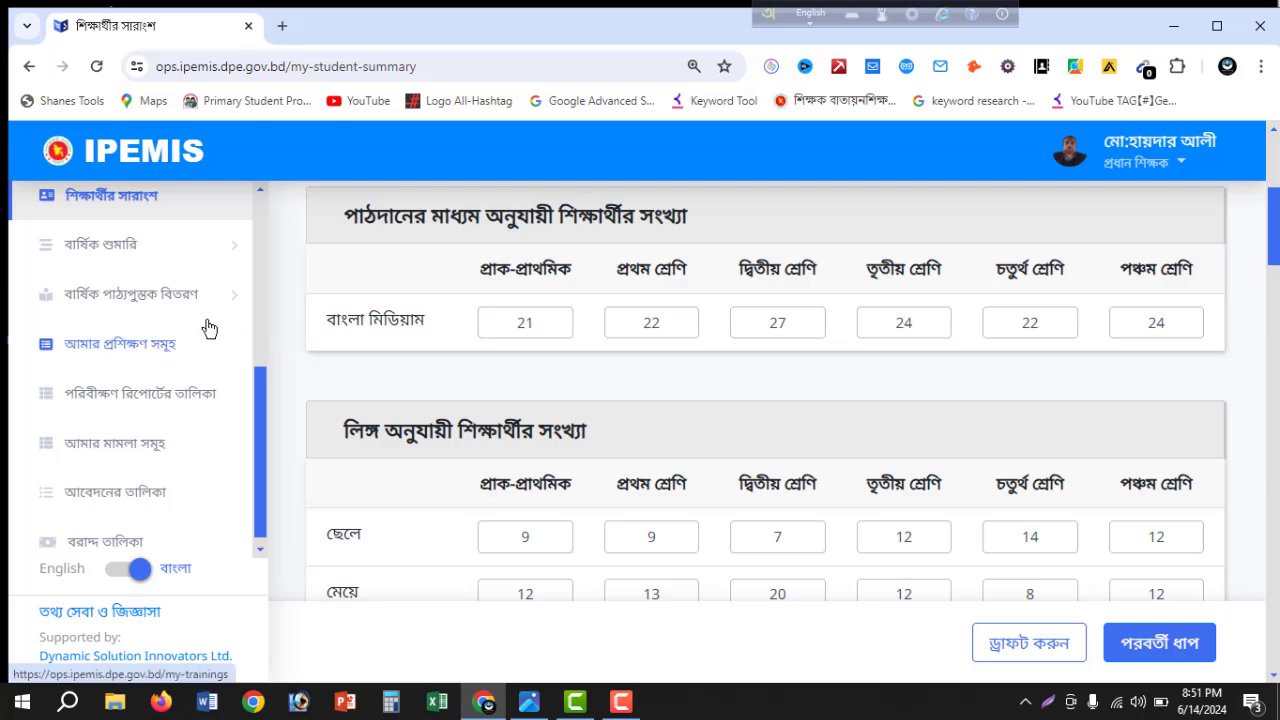
Open the census application form (শুমারি আবেদনের ফর্ম) within the annual census (বার্ষিক শুমারি) from the student summary page
scroll(210, 325, "up", 10)
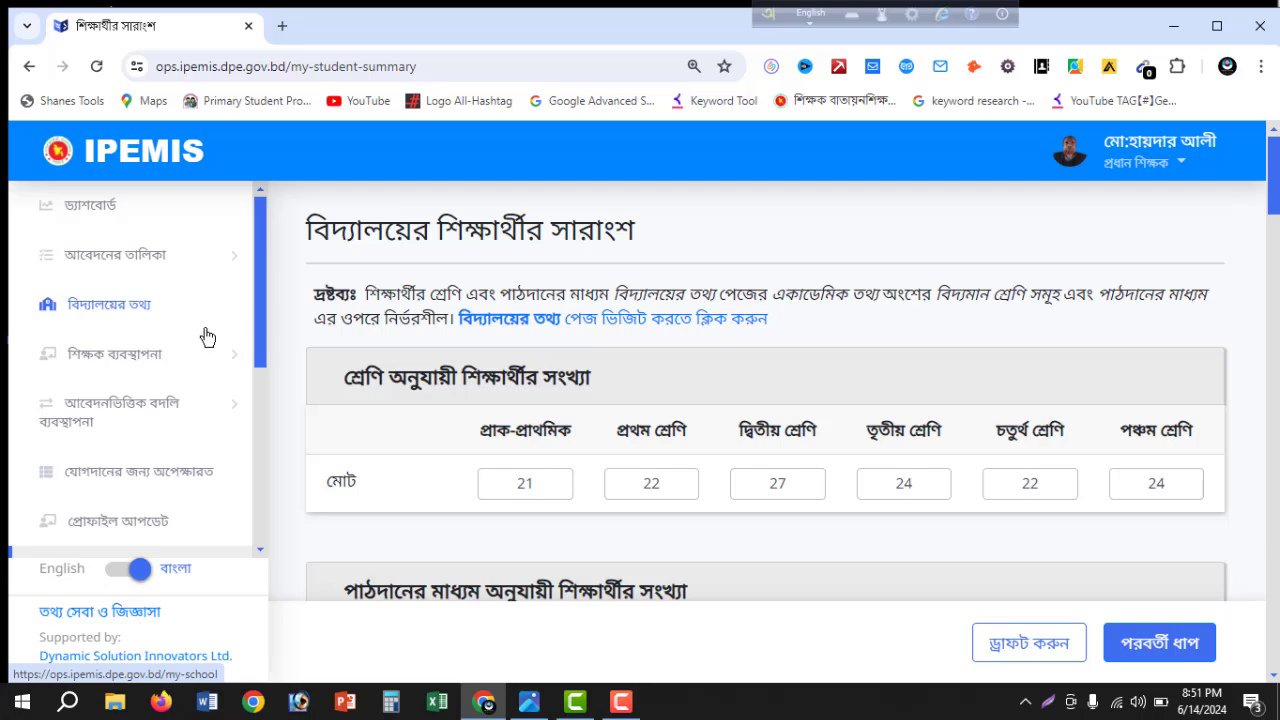
scroll(200, 480, "down", 6)
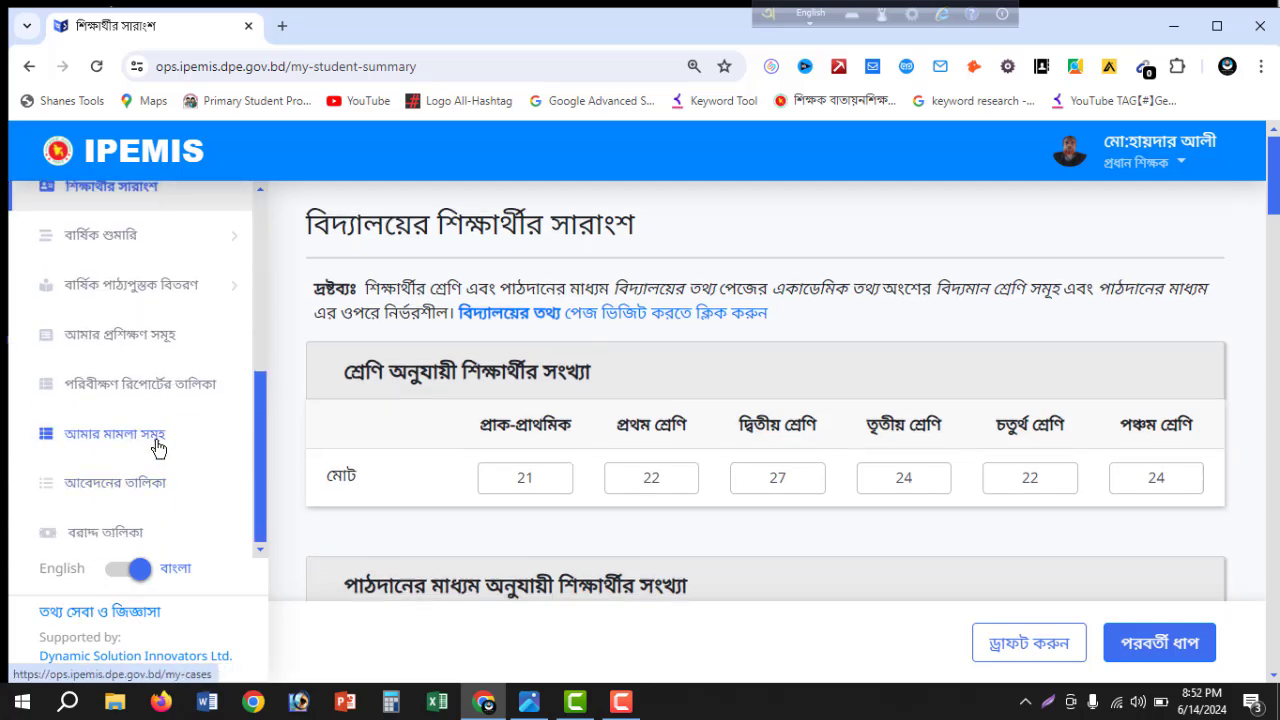
scroll(157, 446, "down", 3)
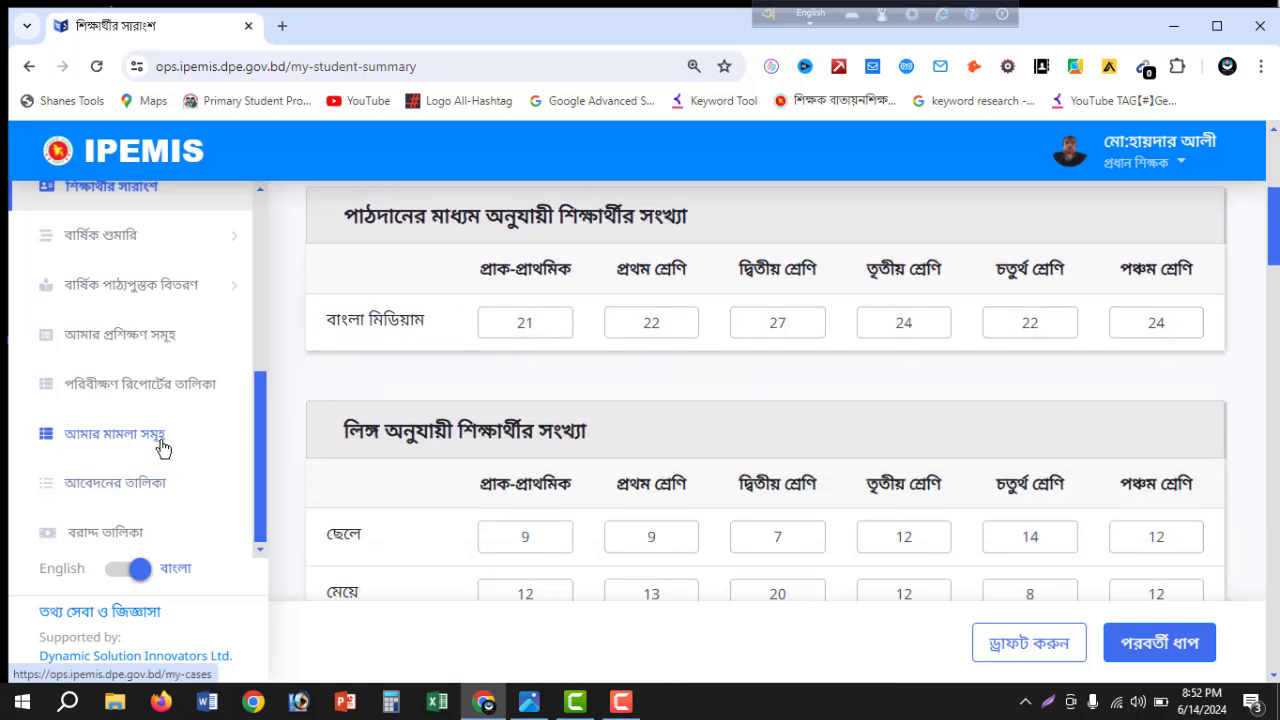
scroll(163, 449, "down", 1)
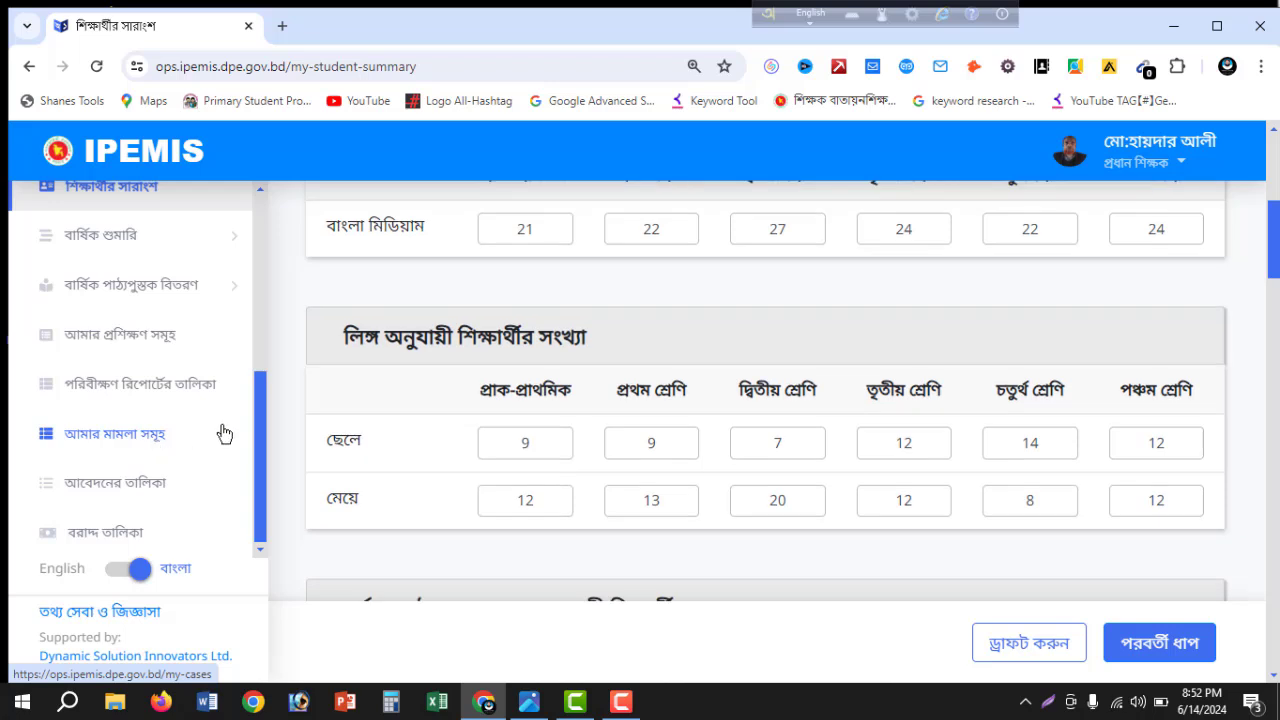
left_click(118, 240)
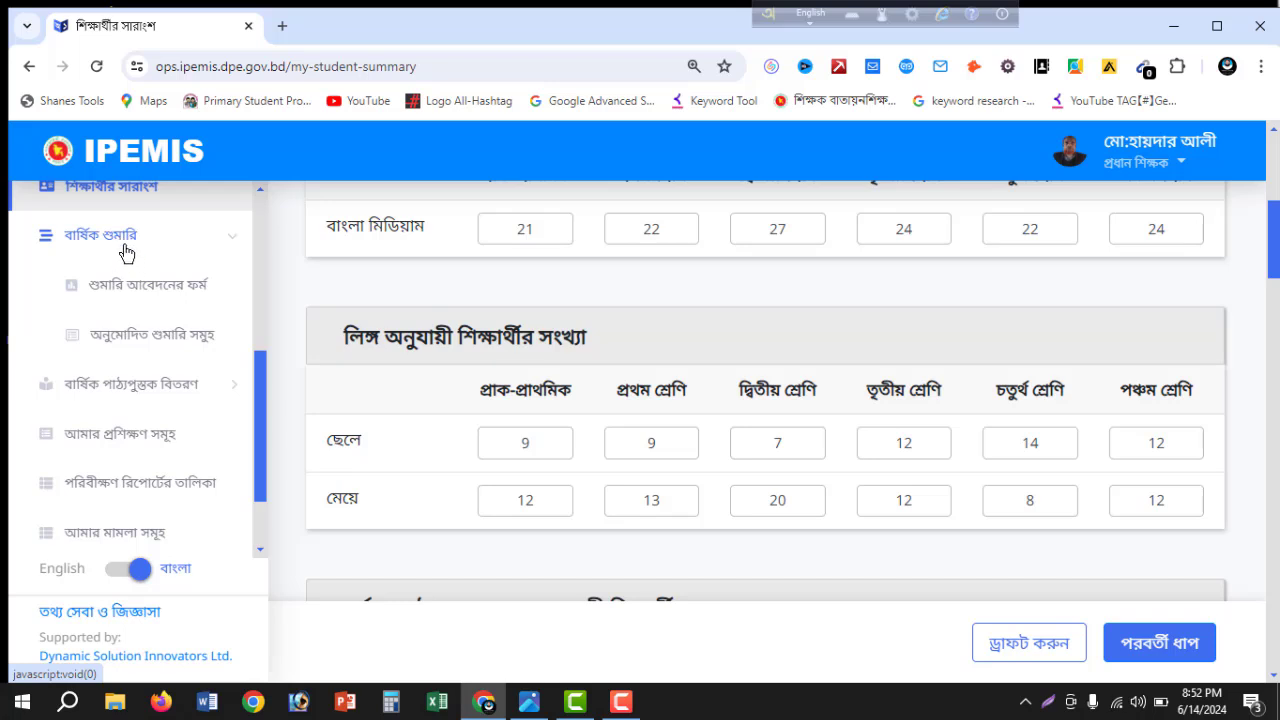
left_click(80, 286)
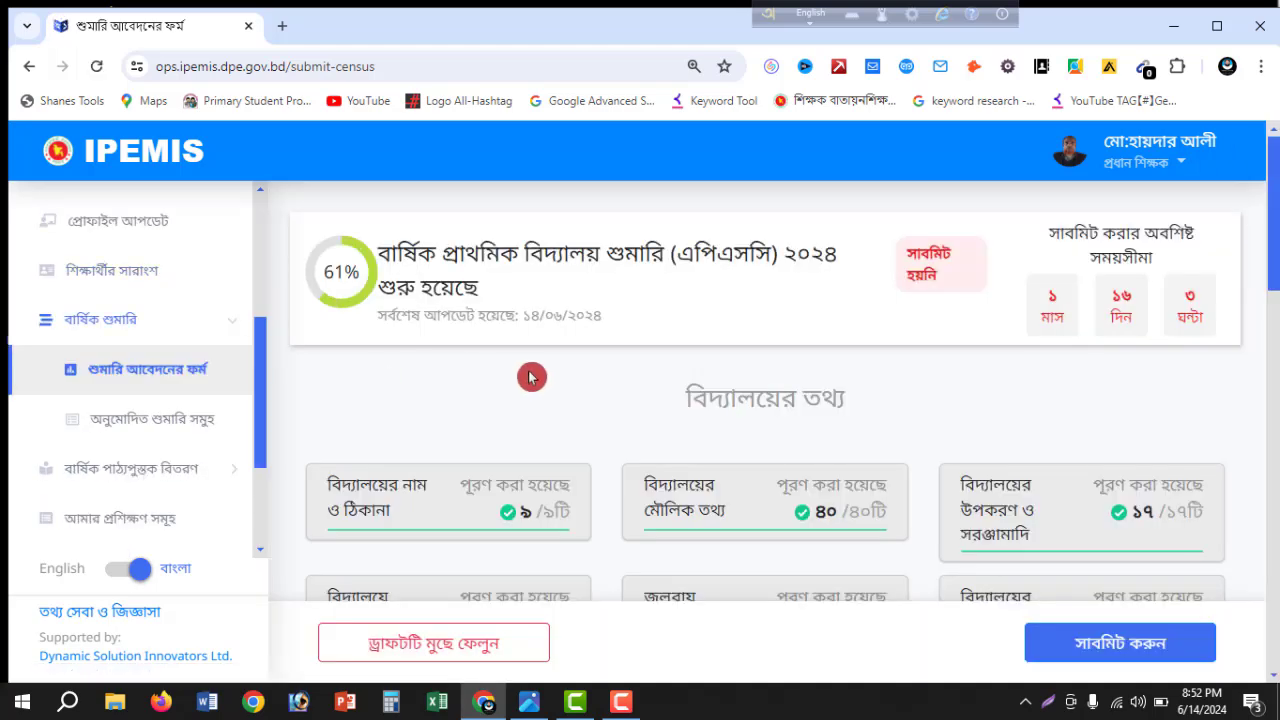
Review the completion of the school information sections and open the unenrolled and dropout children section (অভর্তিকৃত এবং ঝড়ে পড়া শিশুর তথ্য)
scroll(530, 385, "down", 3)
scroll(537, 395, "down", 3)
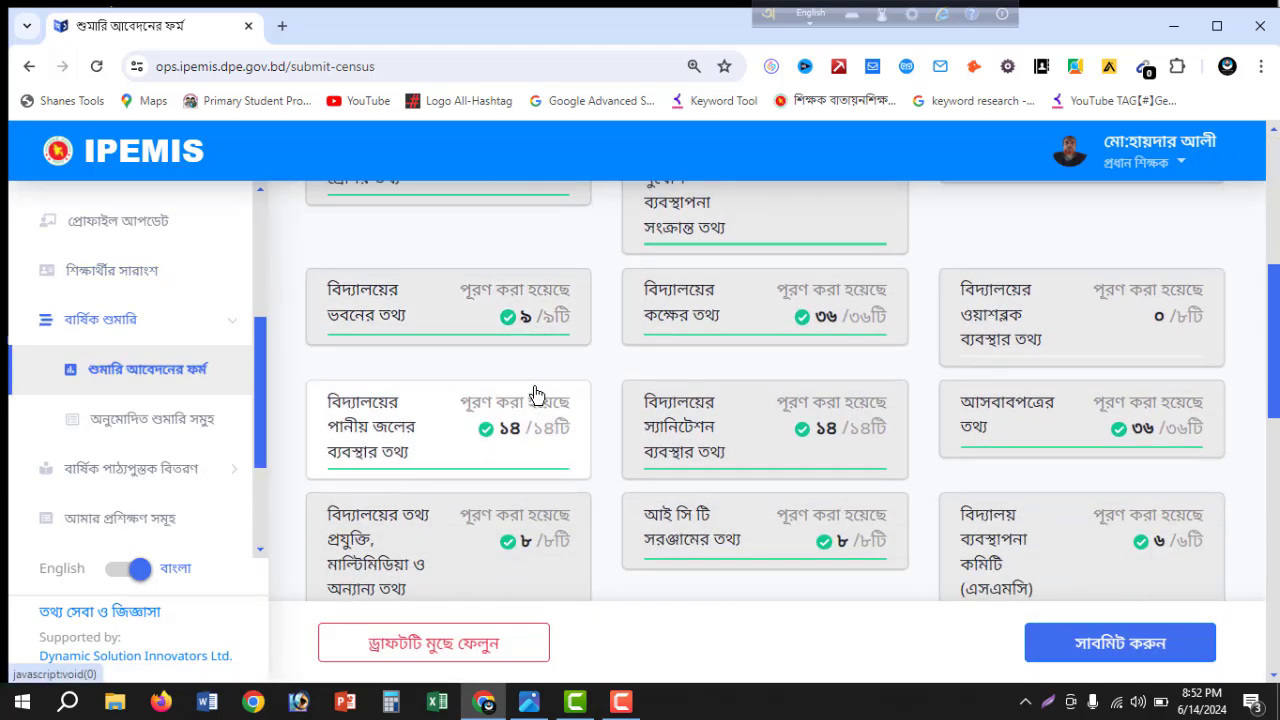
scroll(537, 395, "down", 2)
scroll(440, 420, "up", 3)
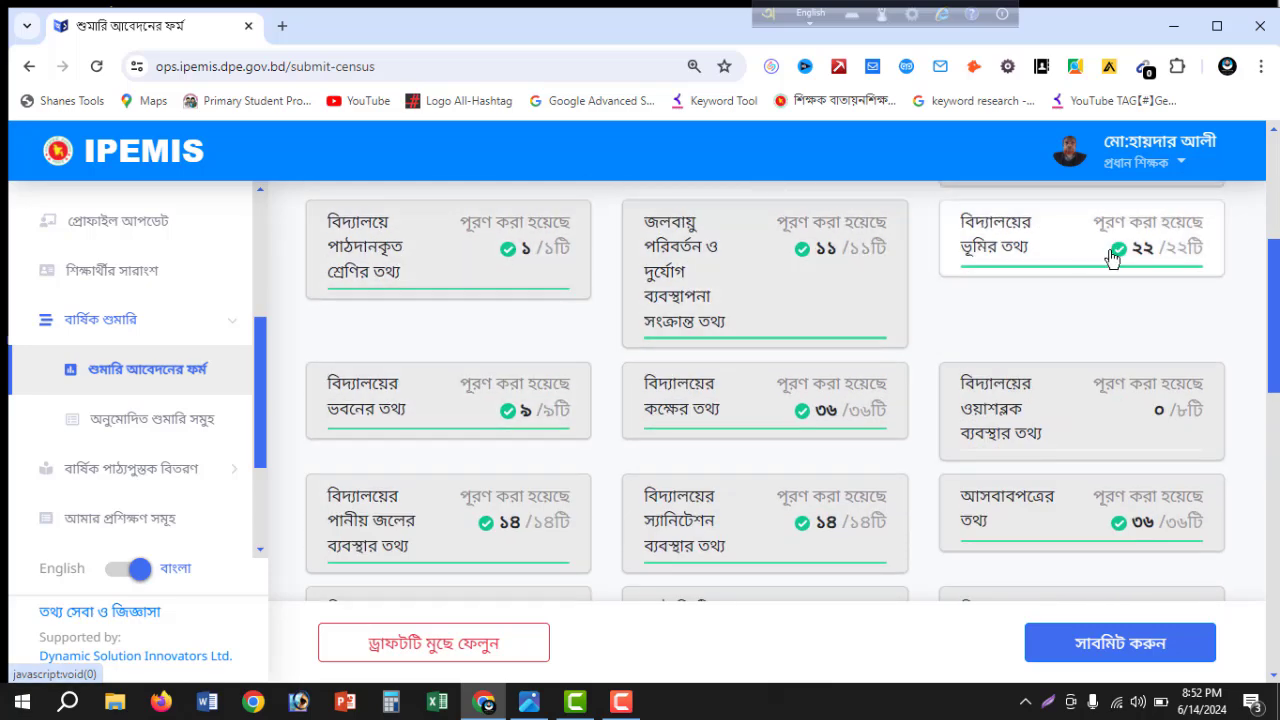
scroll(777, 403, "down", 5)
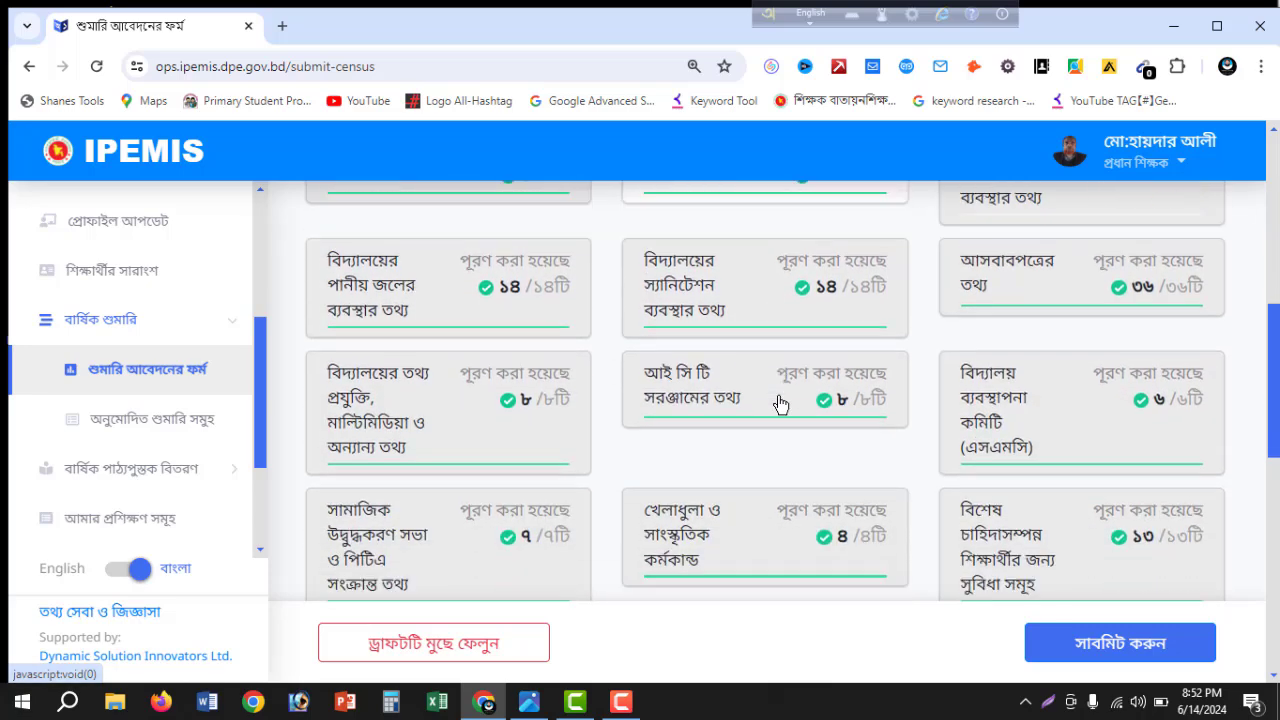
scroll(585, 443, "down", 2)
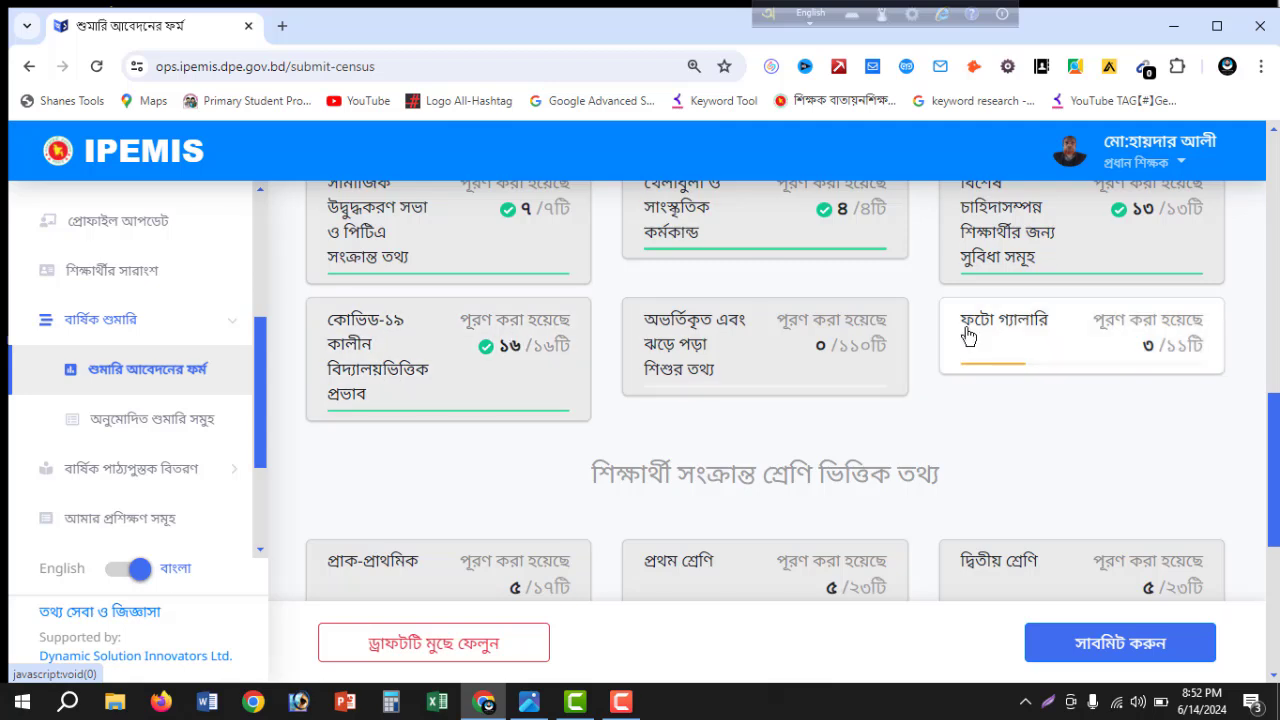
left_click(759, 364)
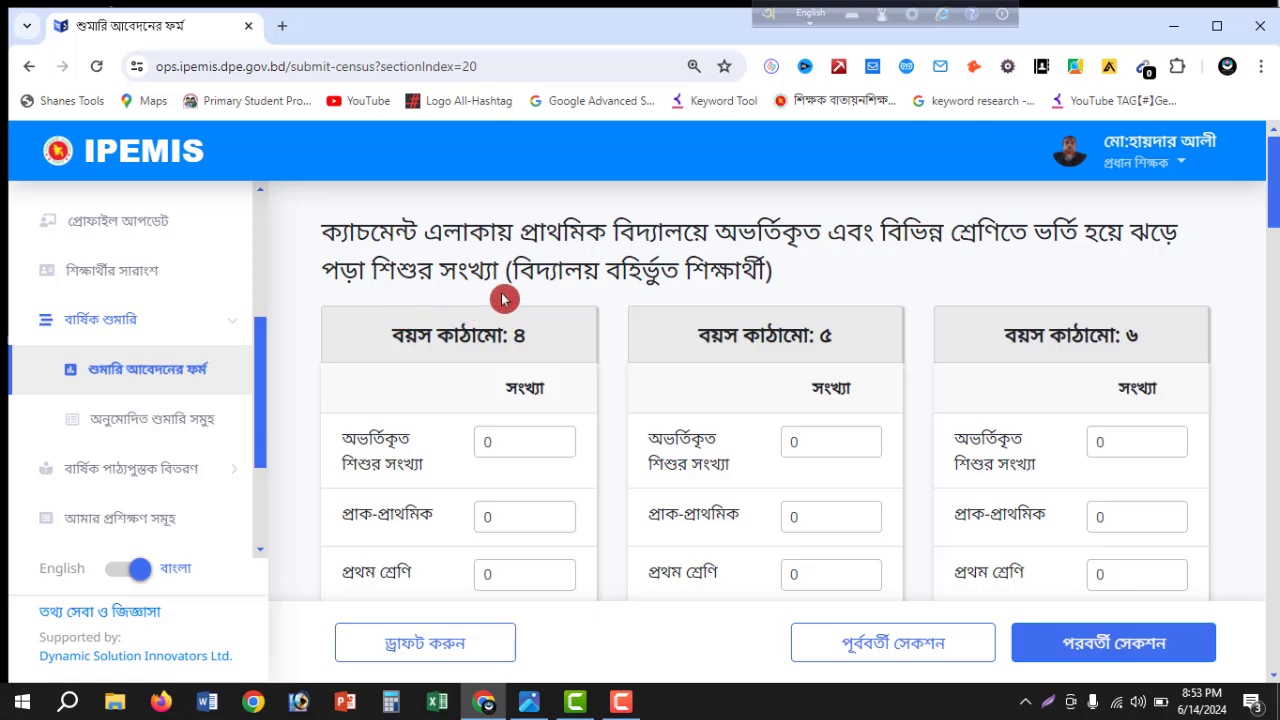
Check the unenrolled and dropout children counts for every age group, and continue to the photo gallery section (ফটো গ্যালারি)
scroll(640, 310, "down", 2)
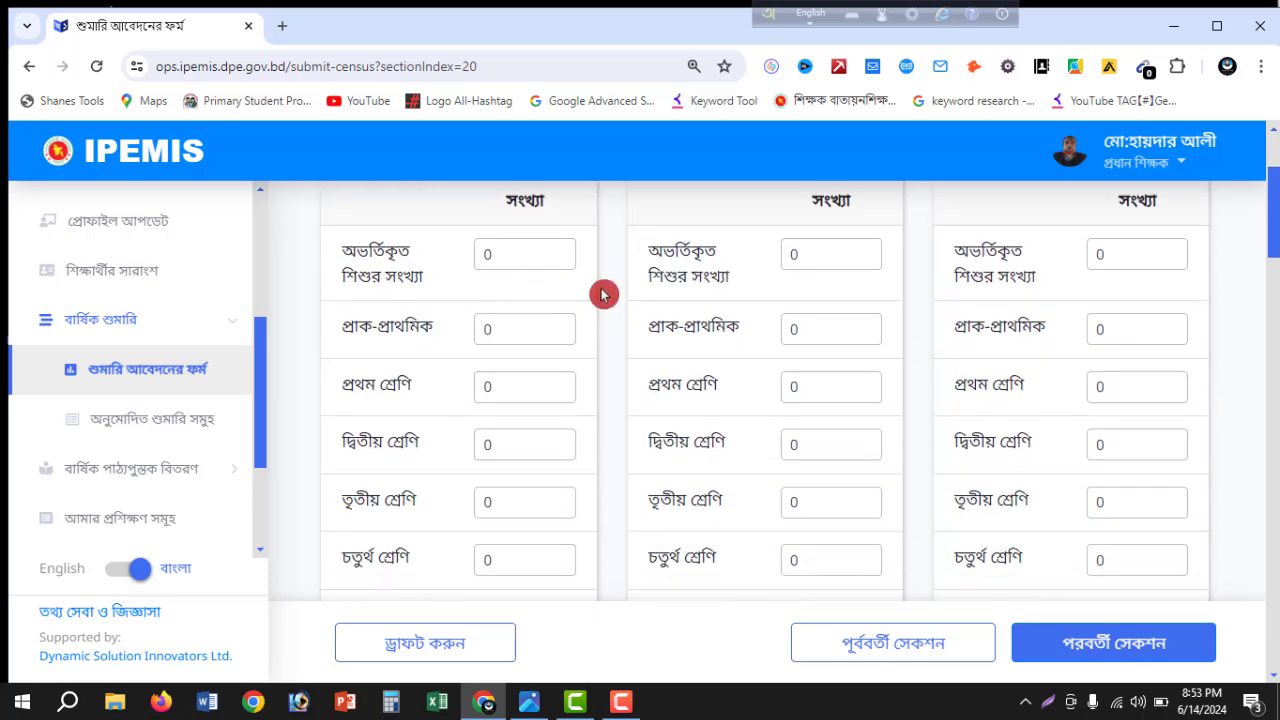
scroll(708, 306, "down", 4)
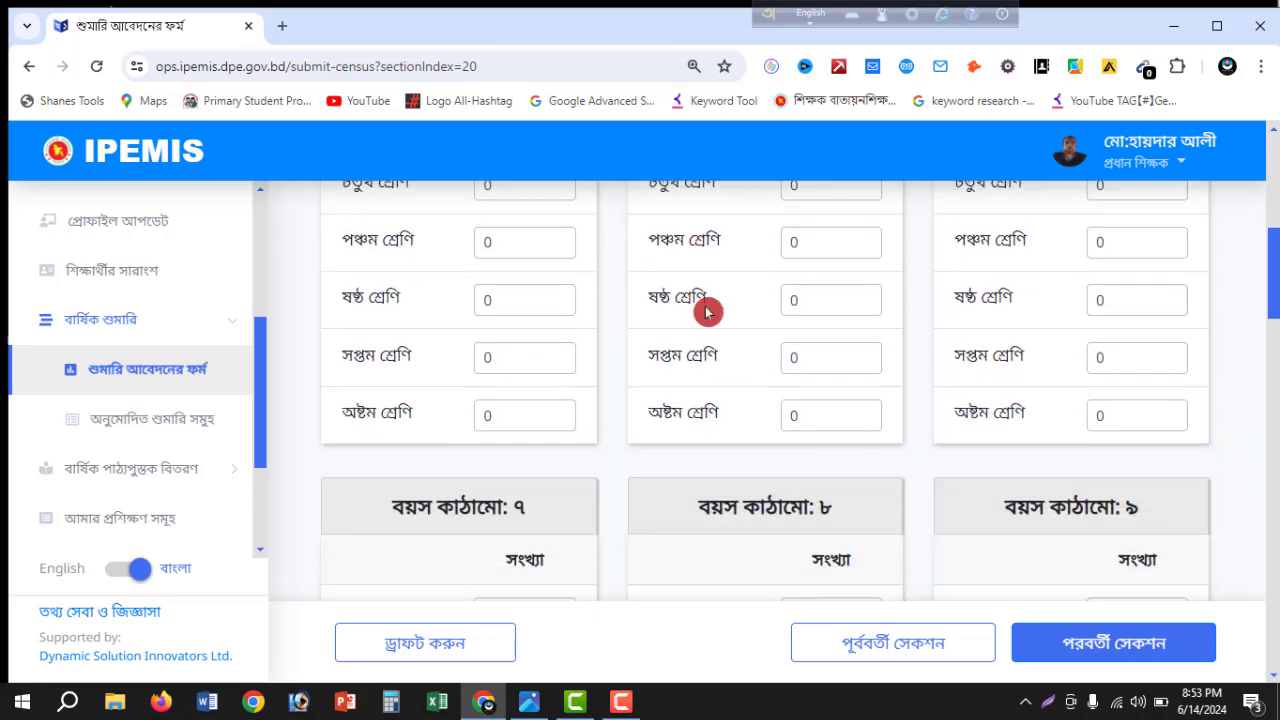
scroll(707, 312, "down", 3)
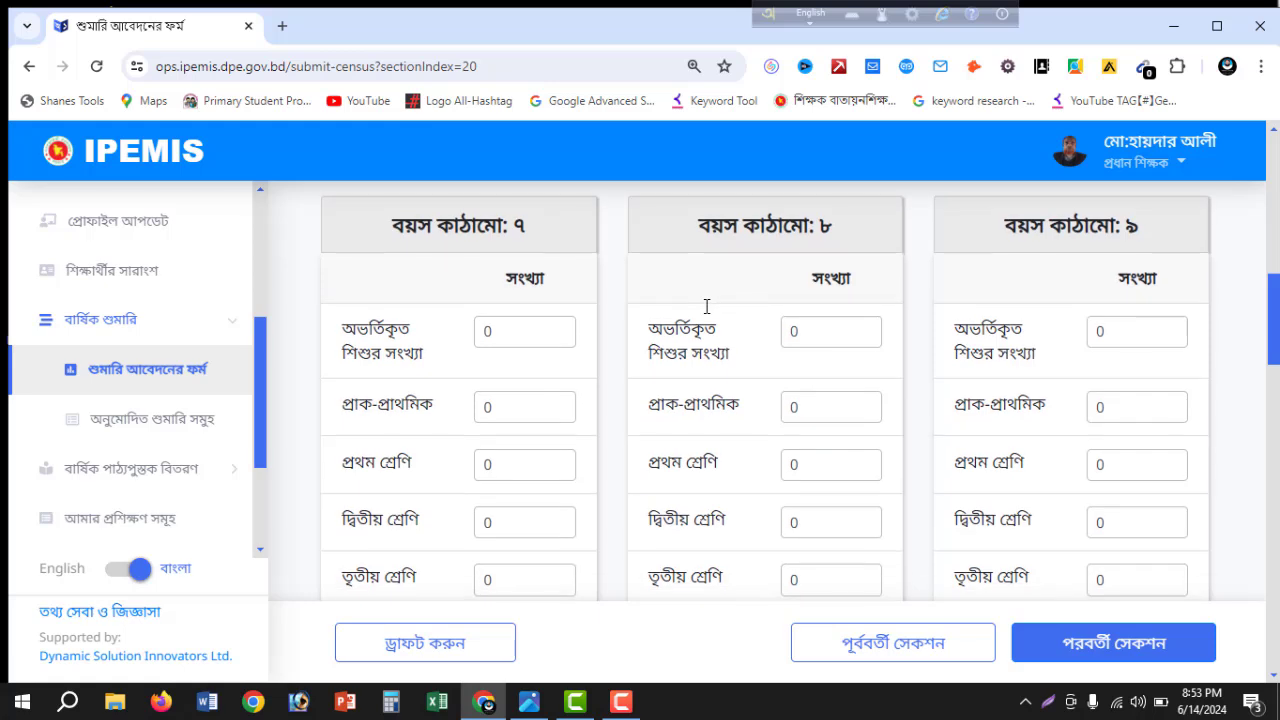
left_click(707, 312)
scroll(540, 312, "down", 4)
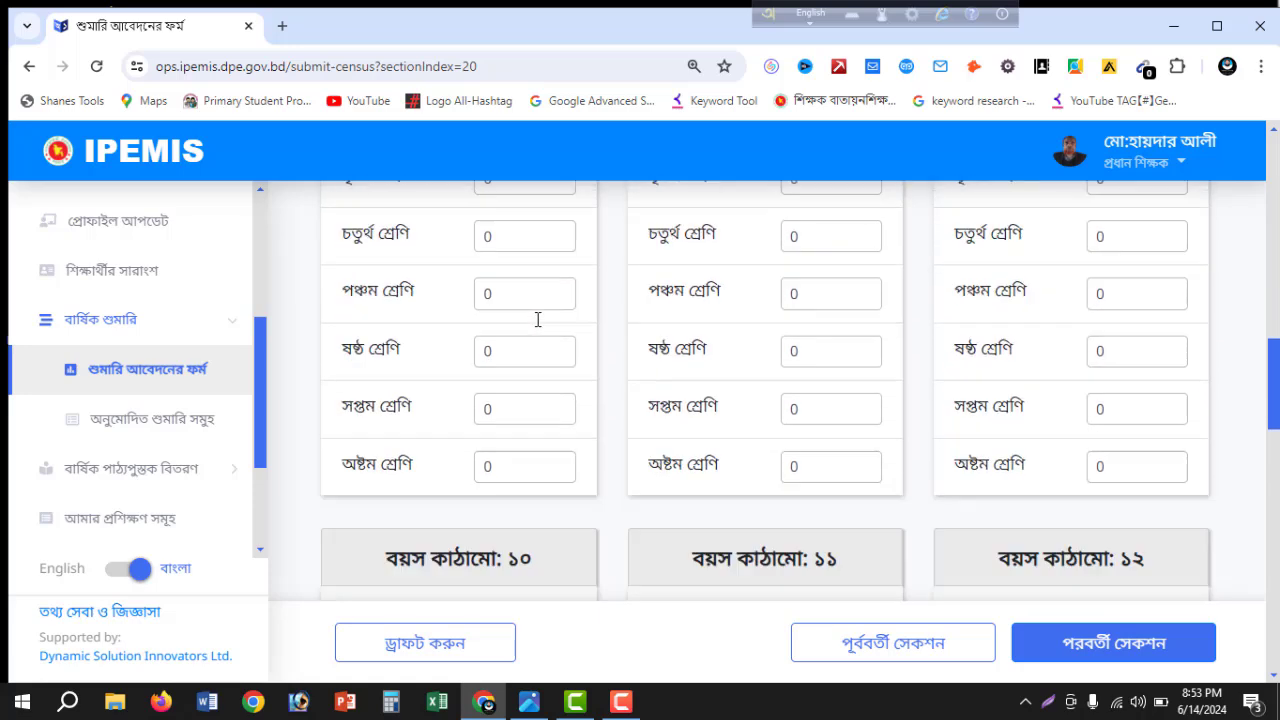
scroll(537, 319, "down", 4)
left_click(537, 331)
scroll(537, 331, "down", 2)
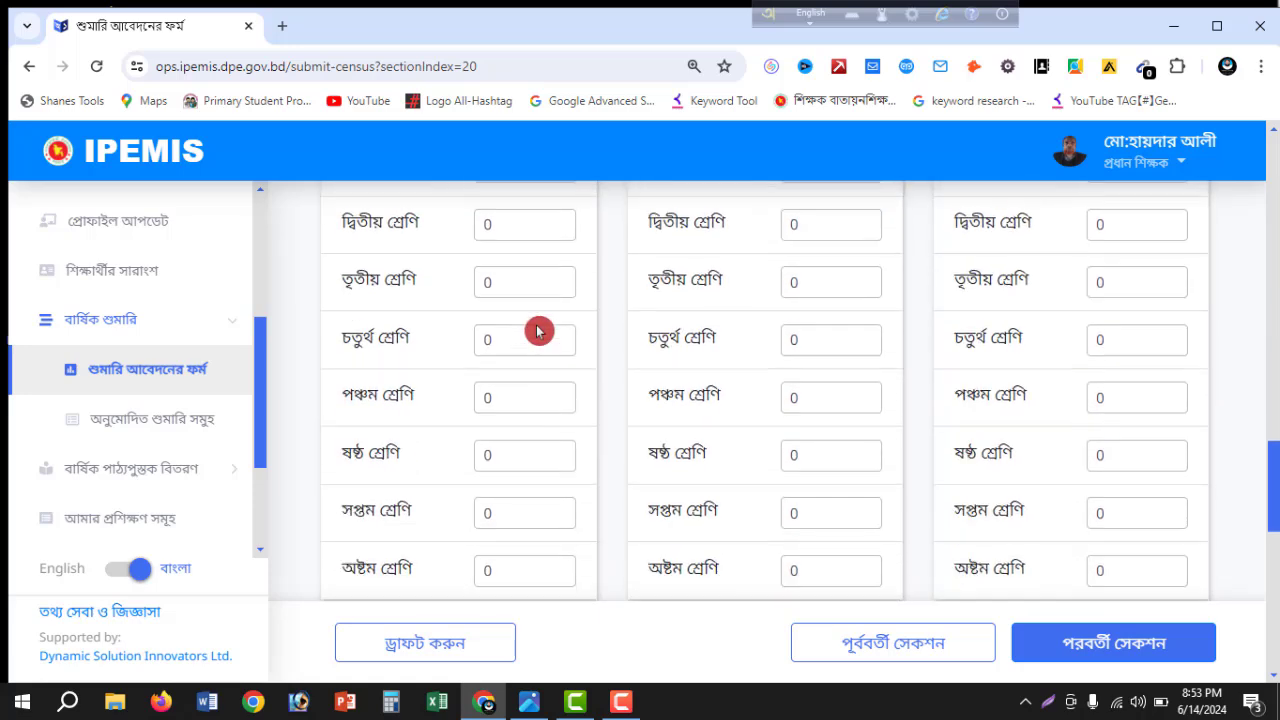
scroll(537, 331, "down", 4)
scroll(537, 325, "down", 4)
left_click(537, 337)
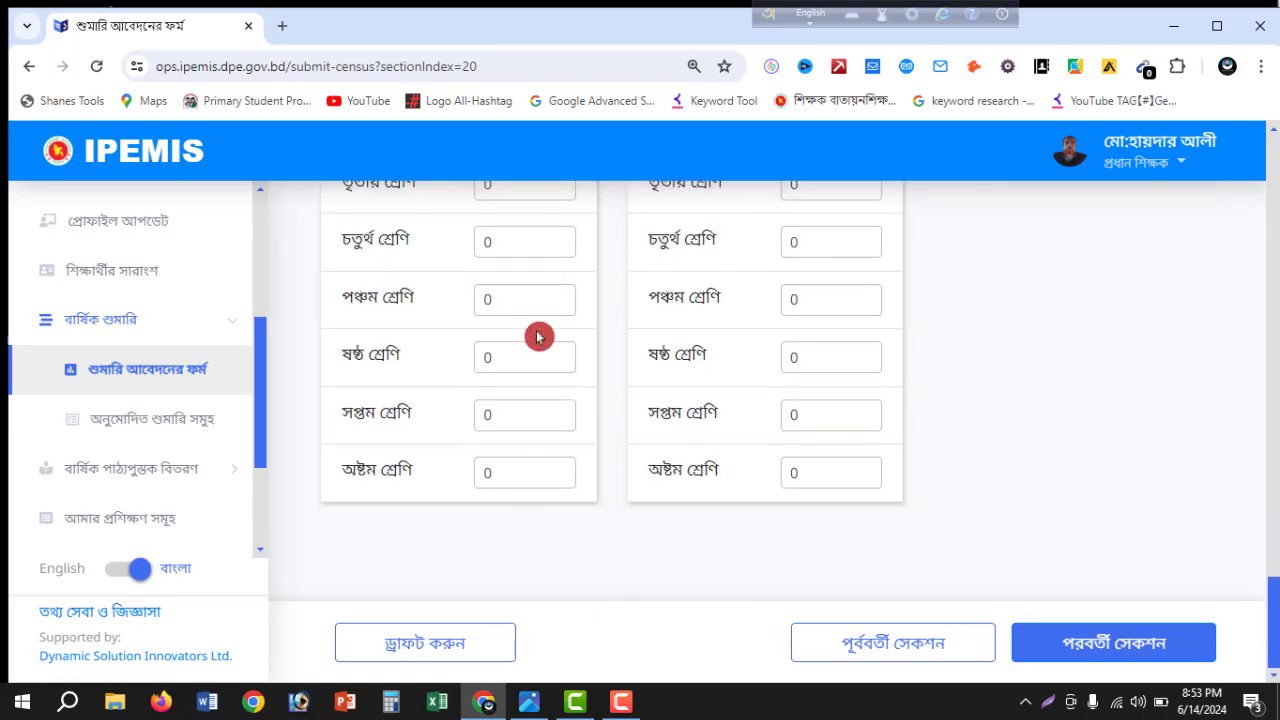
scroll(530, 365, "up", 7)
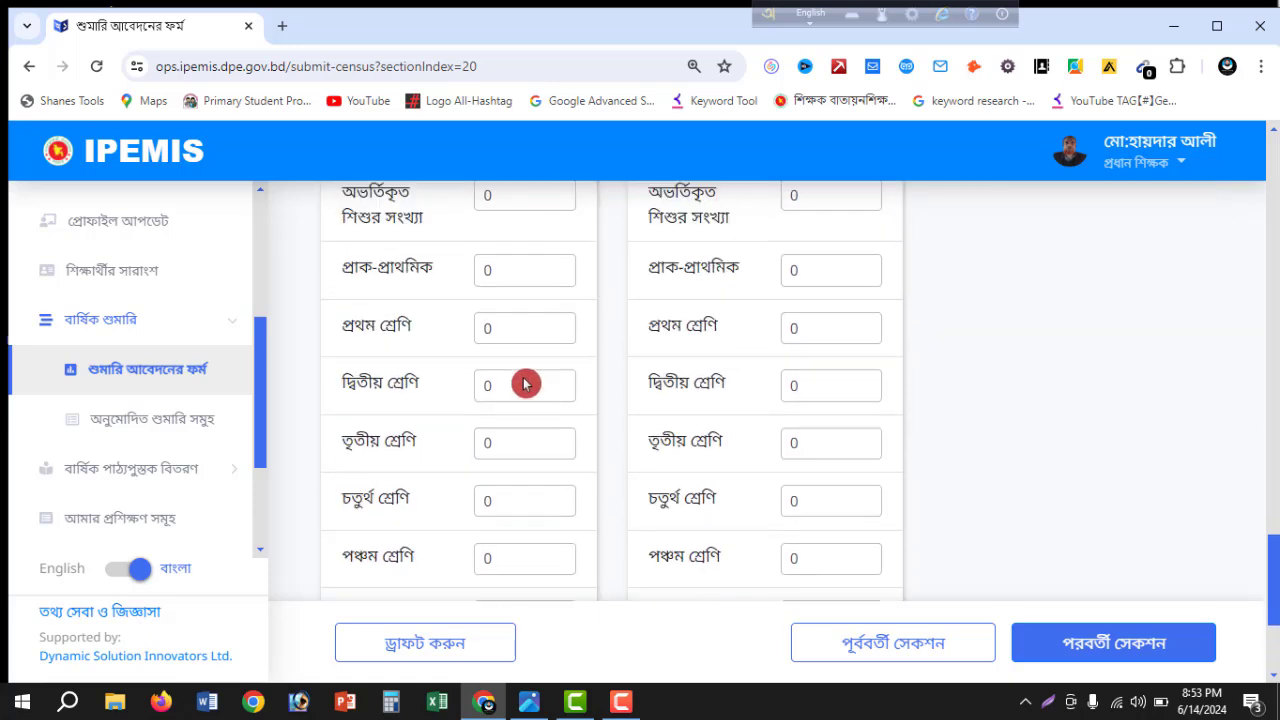
scroll(525, 383, "up", 10)
scroll(523, 380, "down", 2)
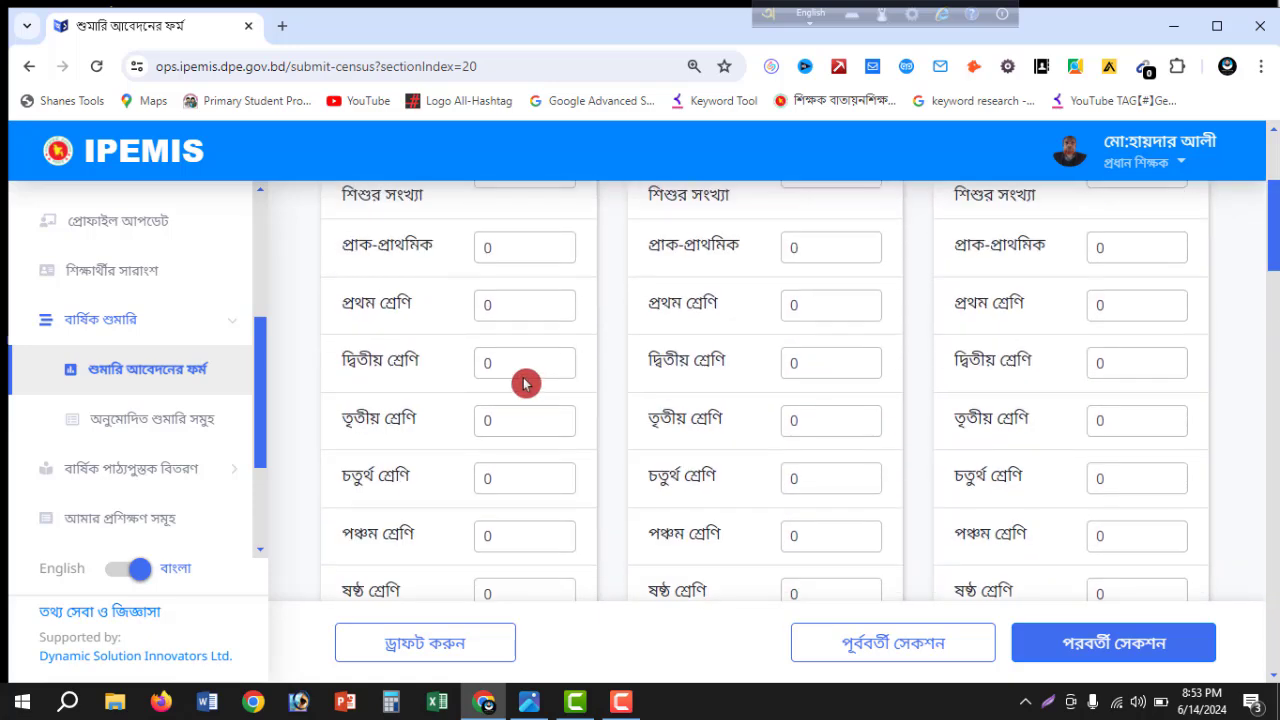
scroll(523, 376, "up", 1)
scroll(532, 385, "down", 10)
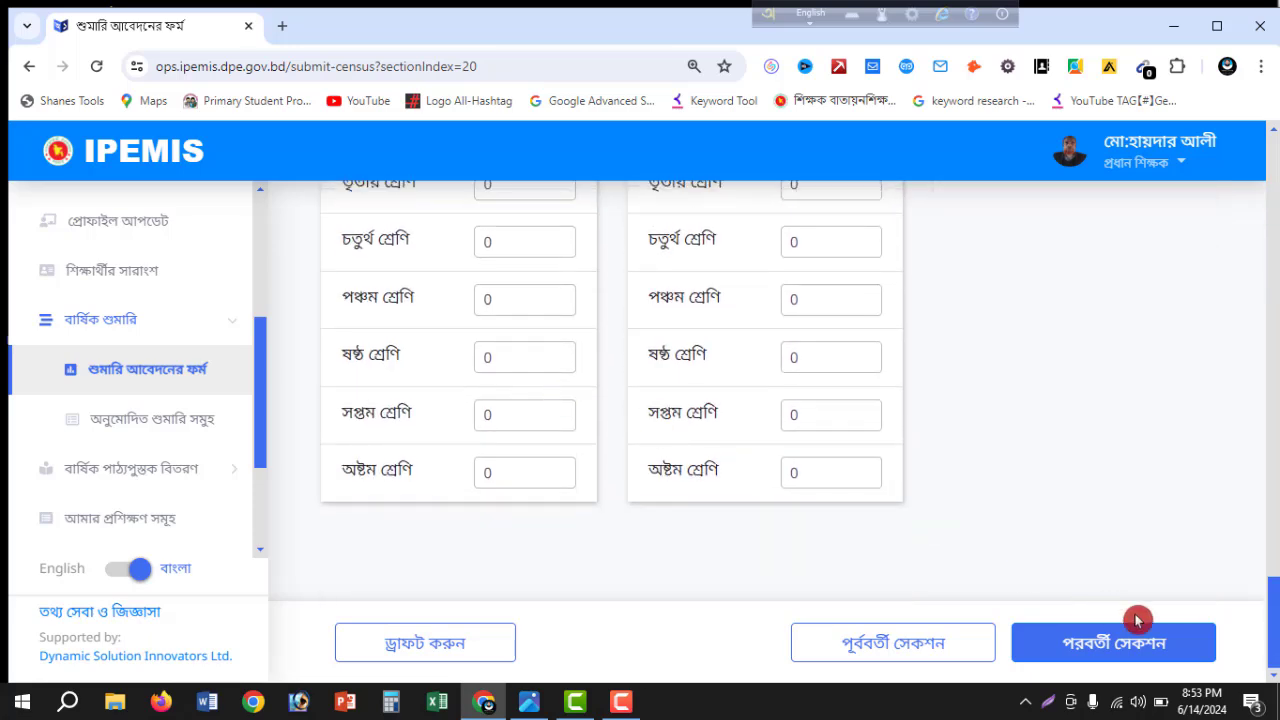
left_click(1062, 658)
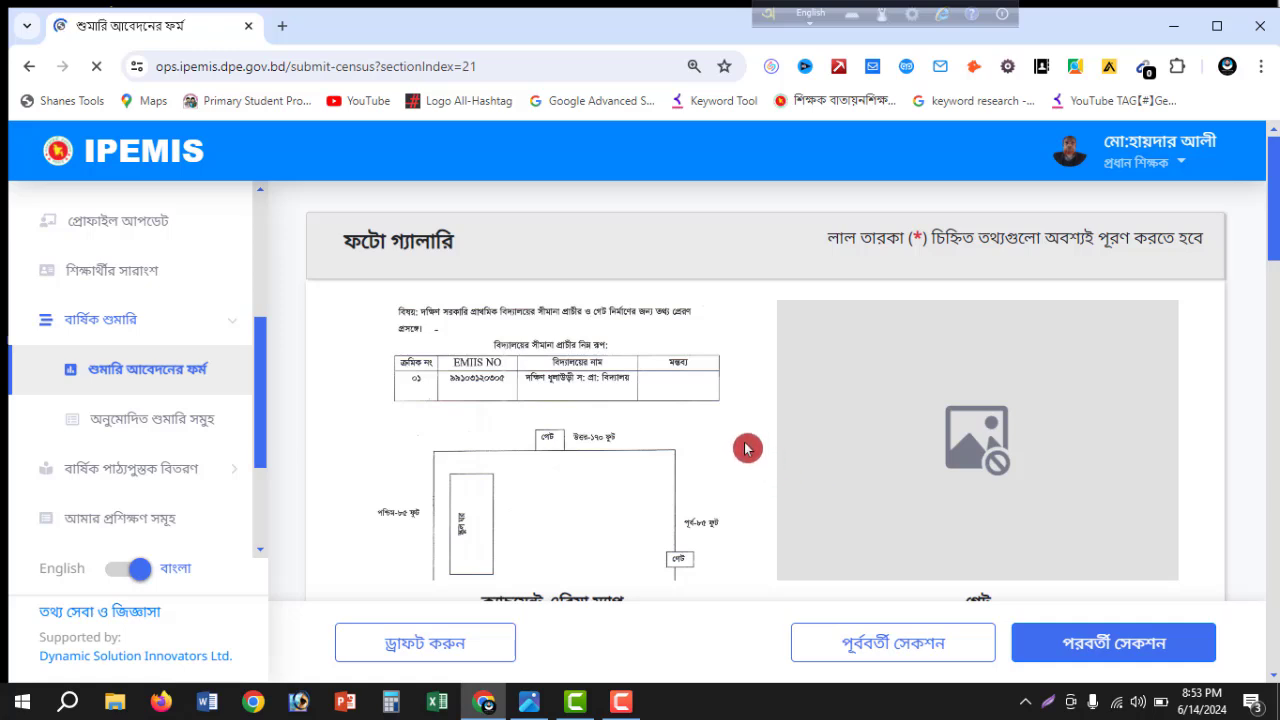
Examine all photo slots in the photo gallery and continue to the pre-primary class (প্রাক-প্রাথমিক) student information section
scroll(745, 449, "down", 2)
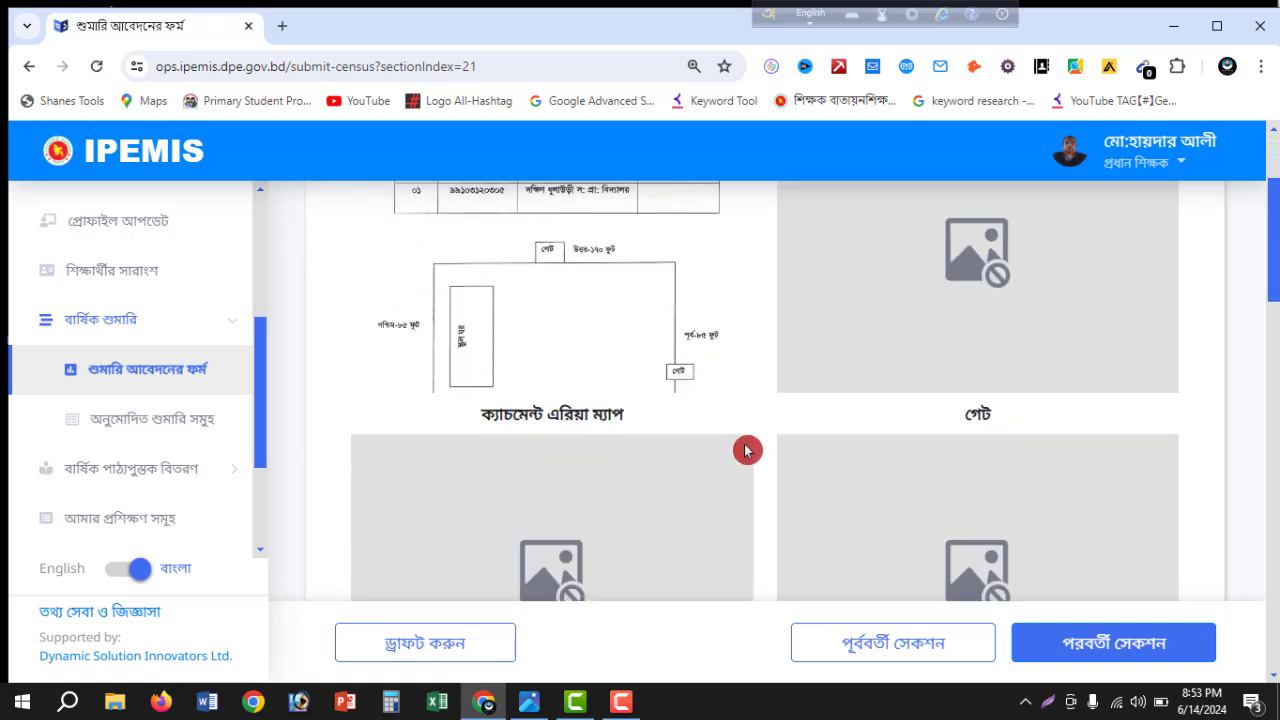
scroll(757, 453, "up", 2)
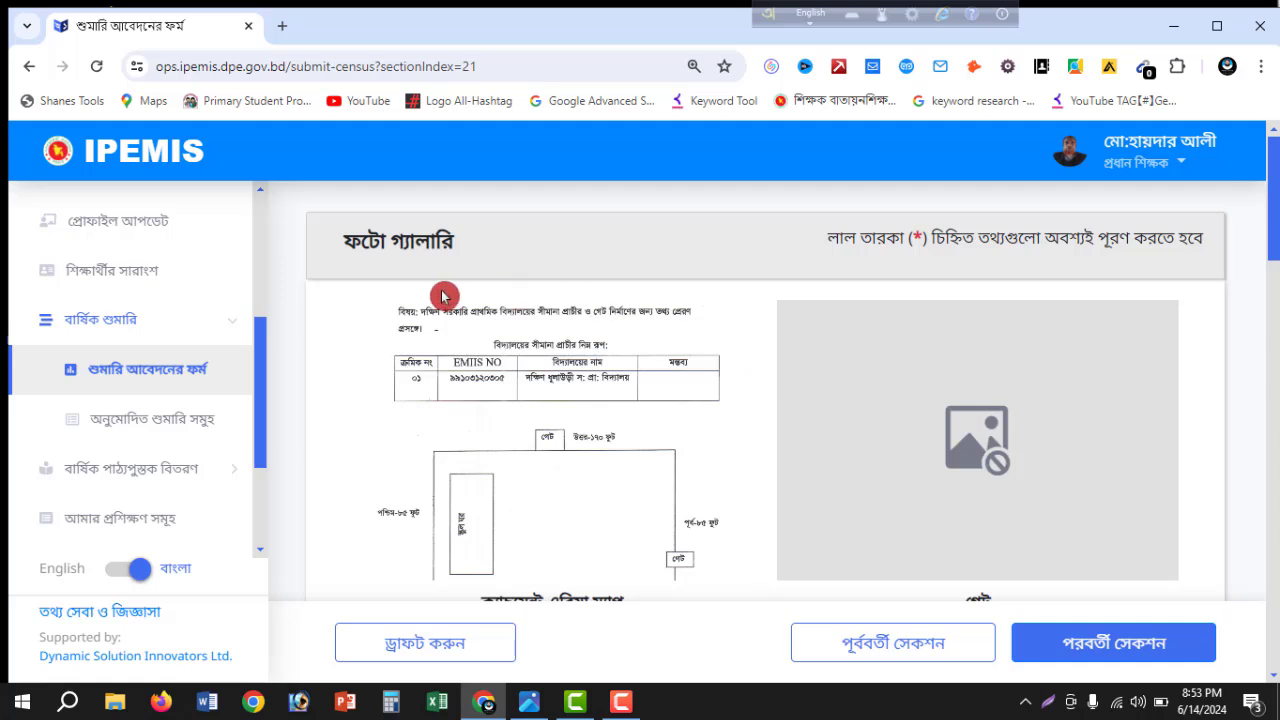
scroll(913, 317, "down", 2)
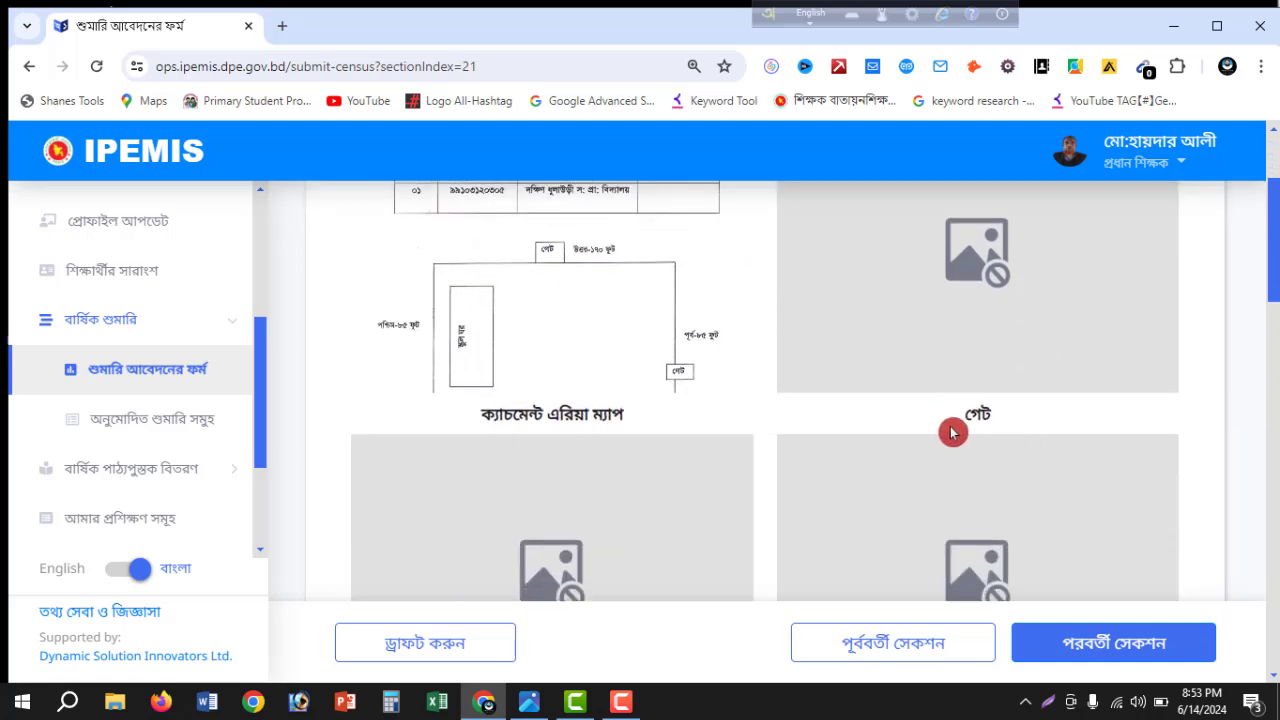
scroll(680, 397, "down", 7)
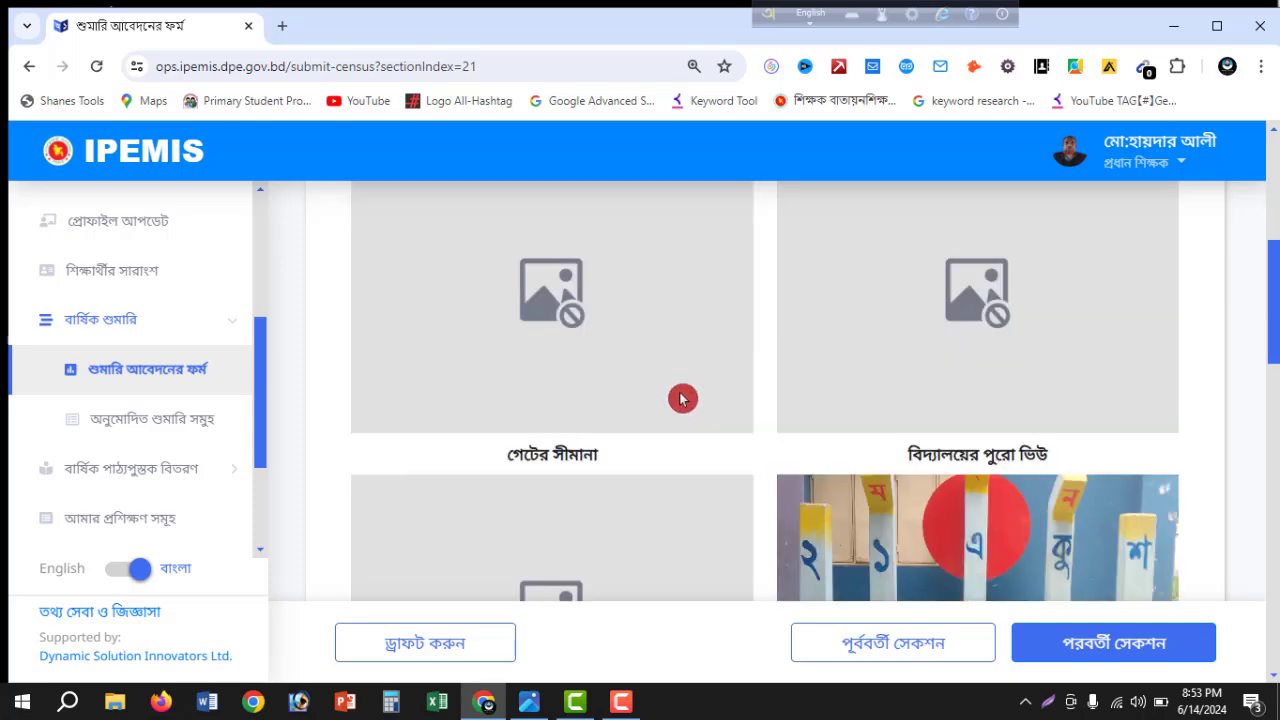
scroll(680, 397, "up", 3)
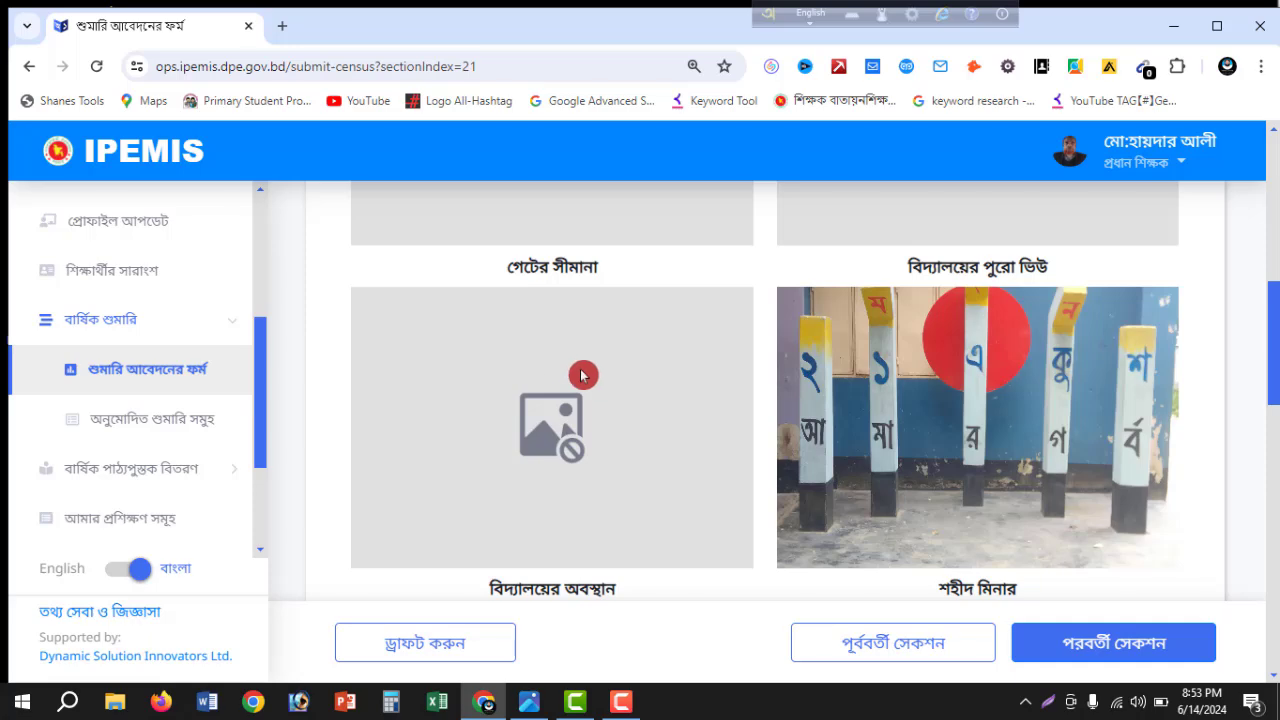
scroll(582, 375, "down", 10)
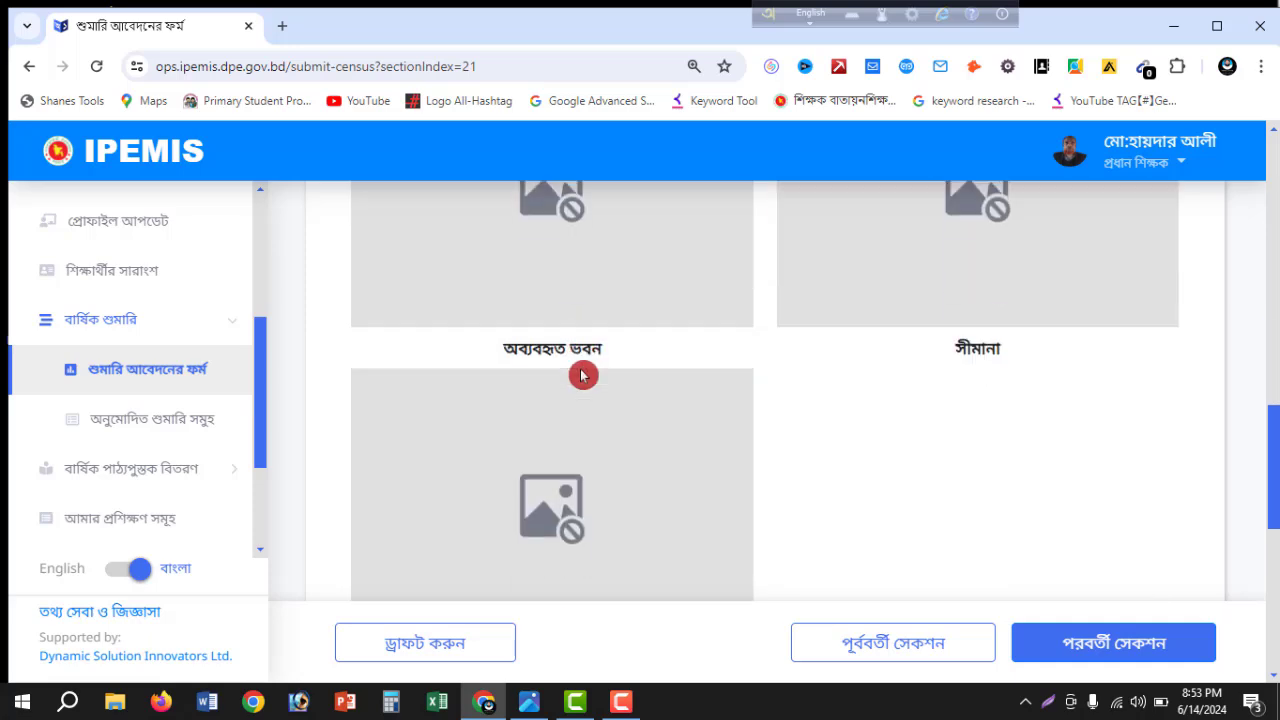
scroll(582, 375, "down", 2)
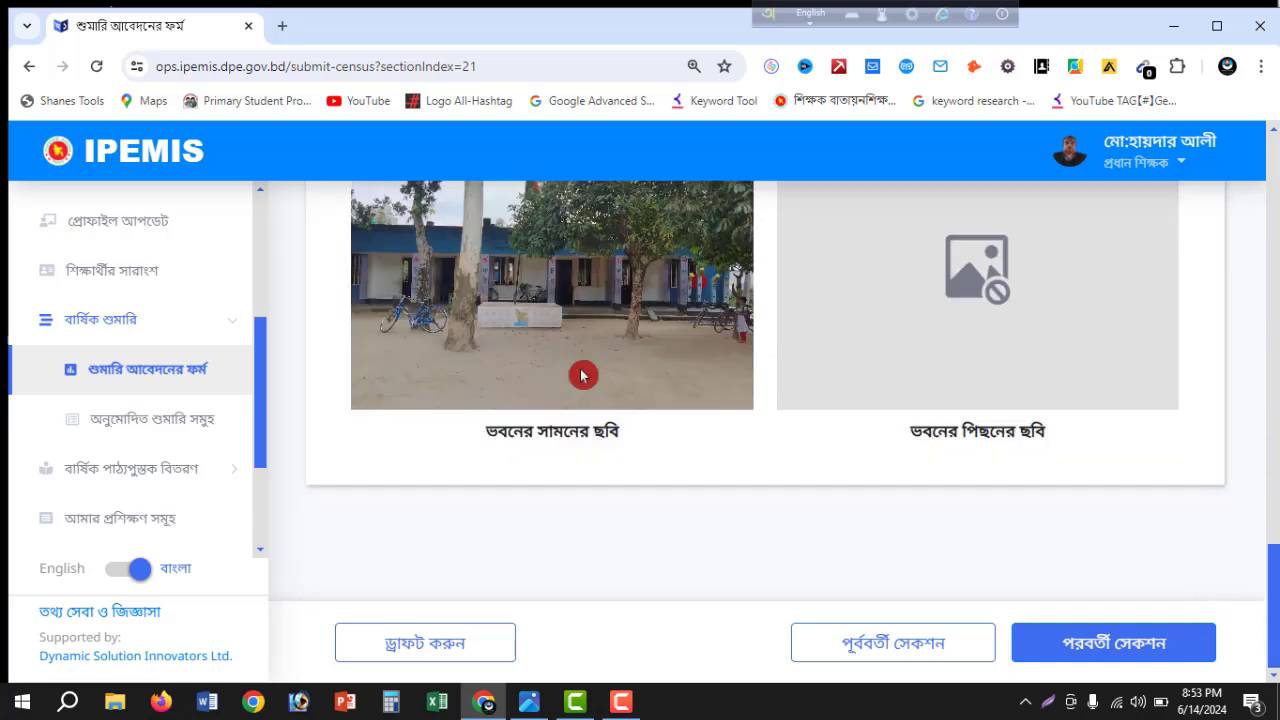
left_click(1078, 645)
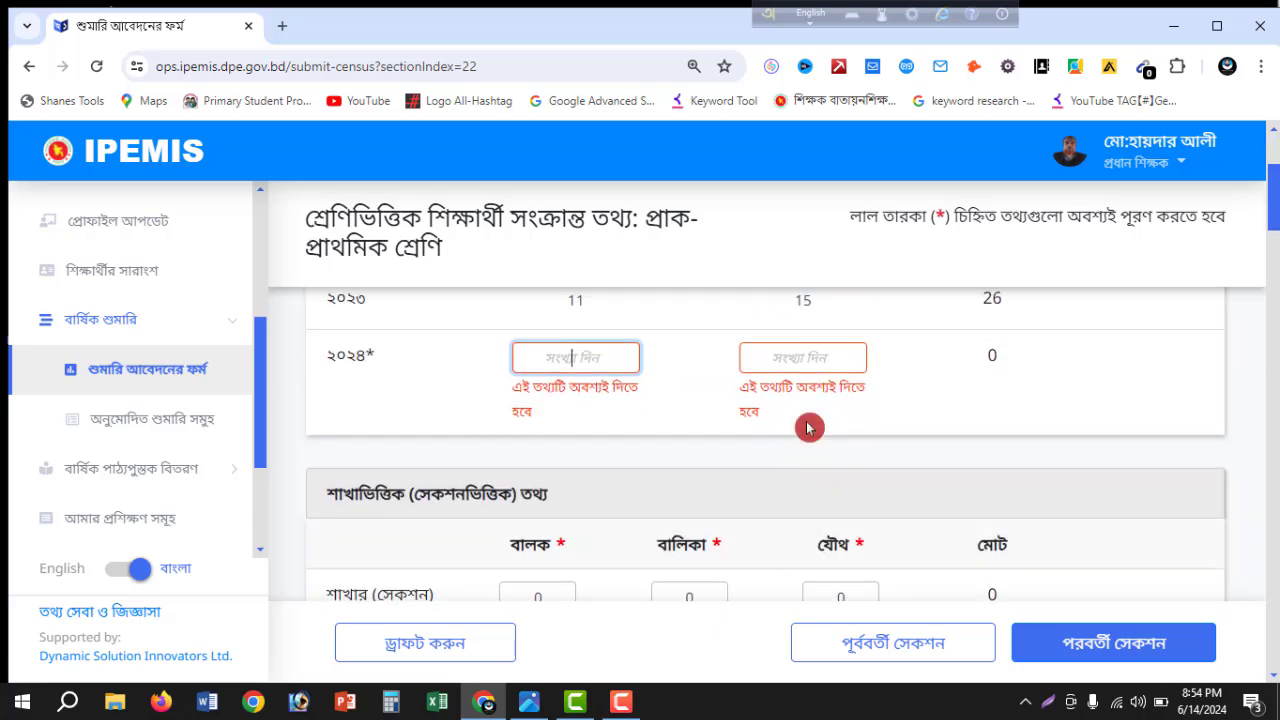
scroll(809, 428, "up", 2)
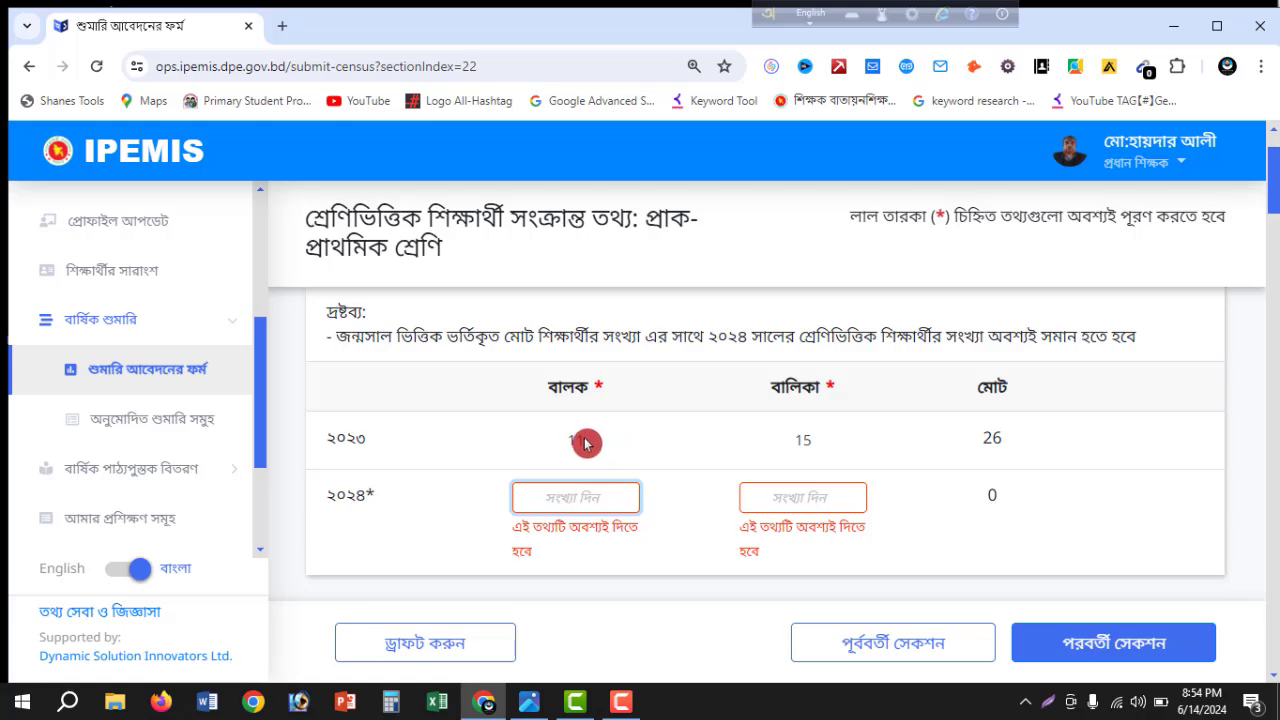
scroll(586, 443, "down", 1)
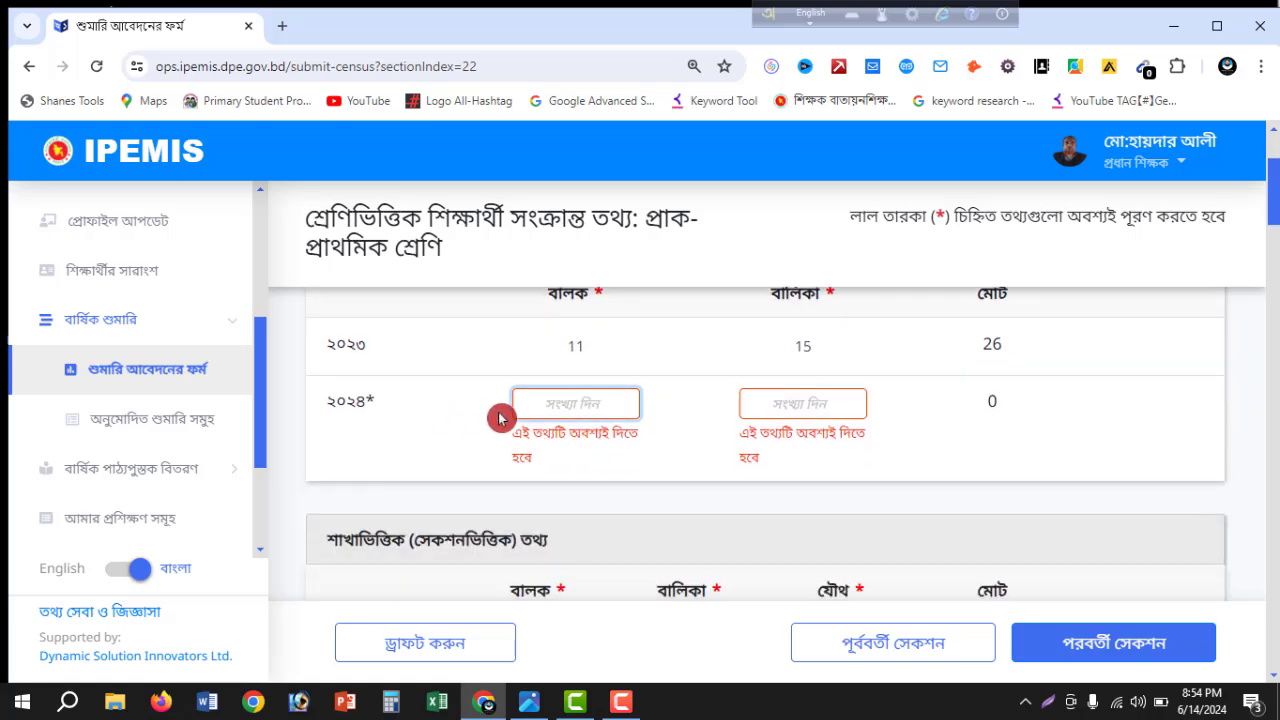
scroll(576, 415, "up", 1)
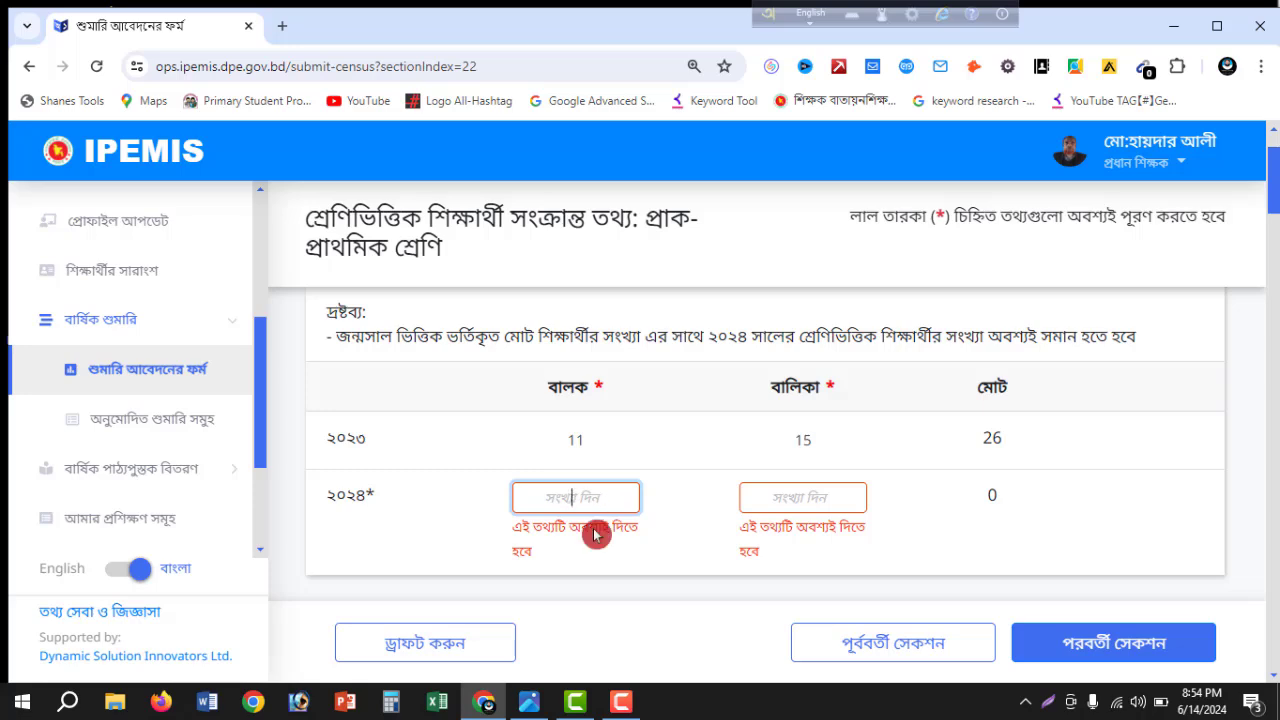
left_click(529, 701)
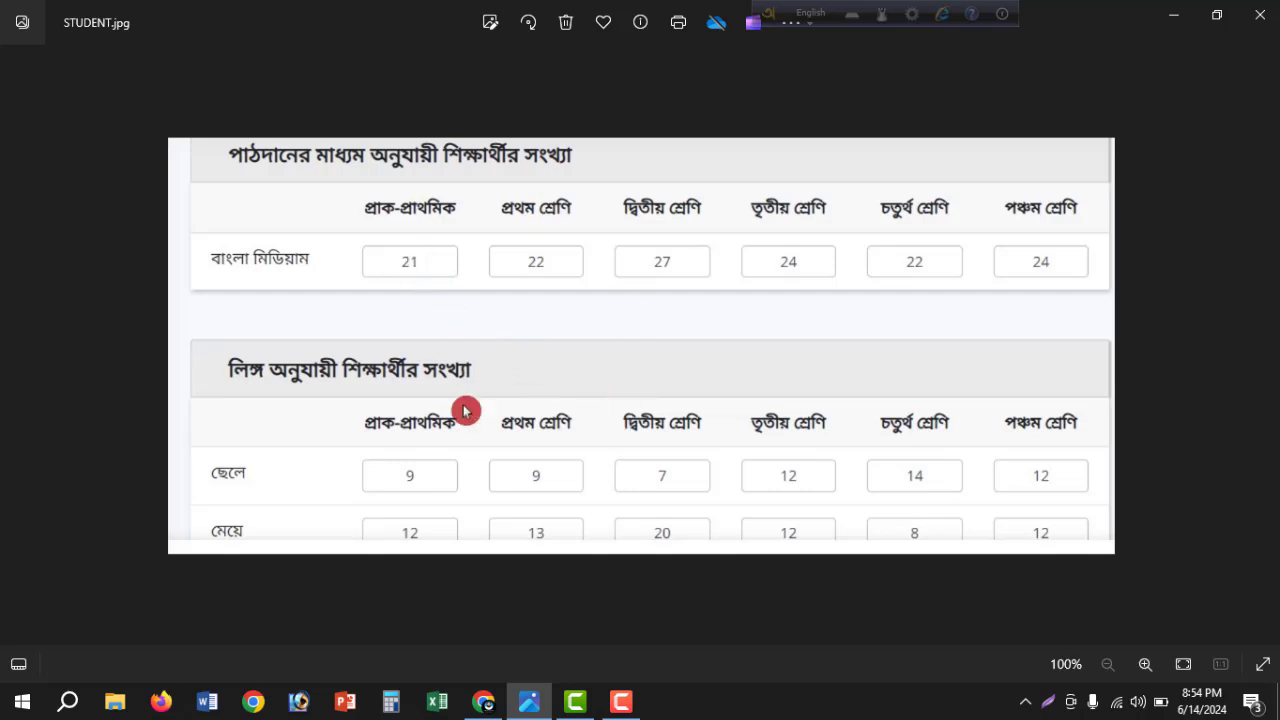
left_click(500, 712)
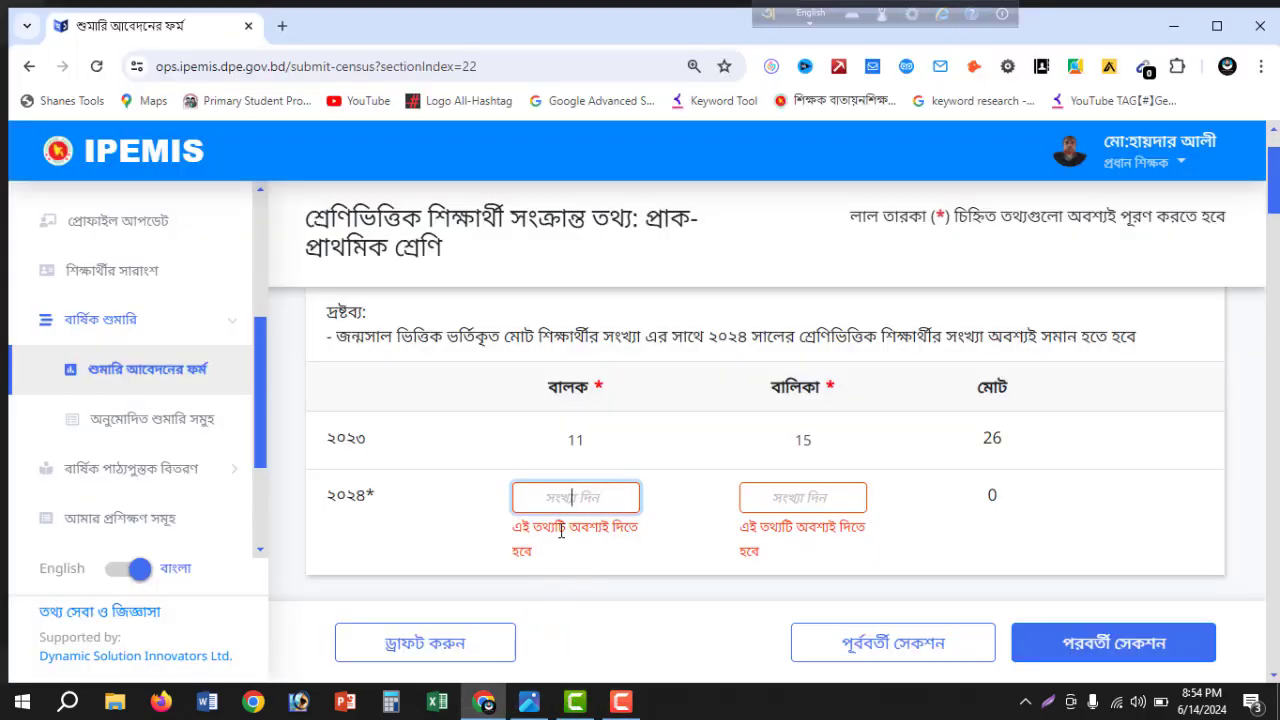
type("21")
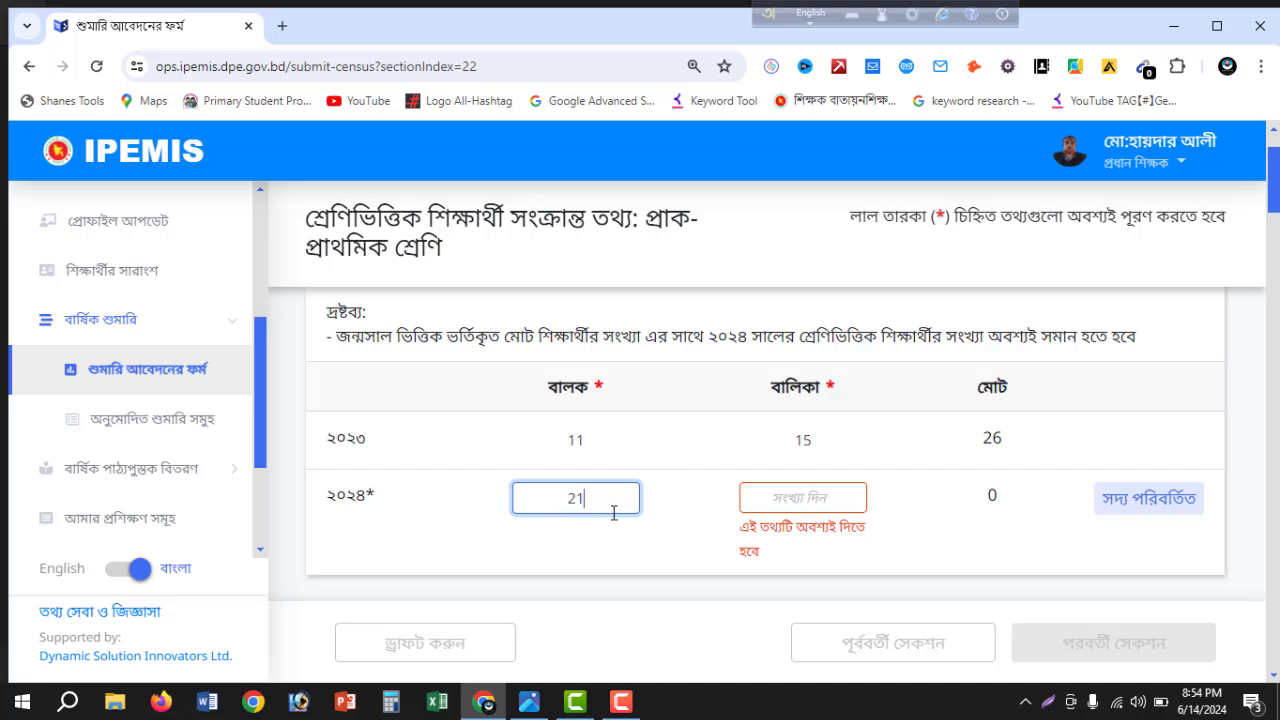
key("BackSpace")
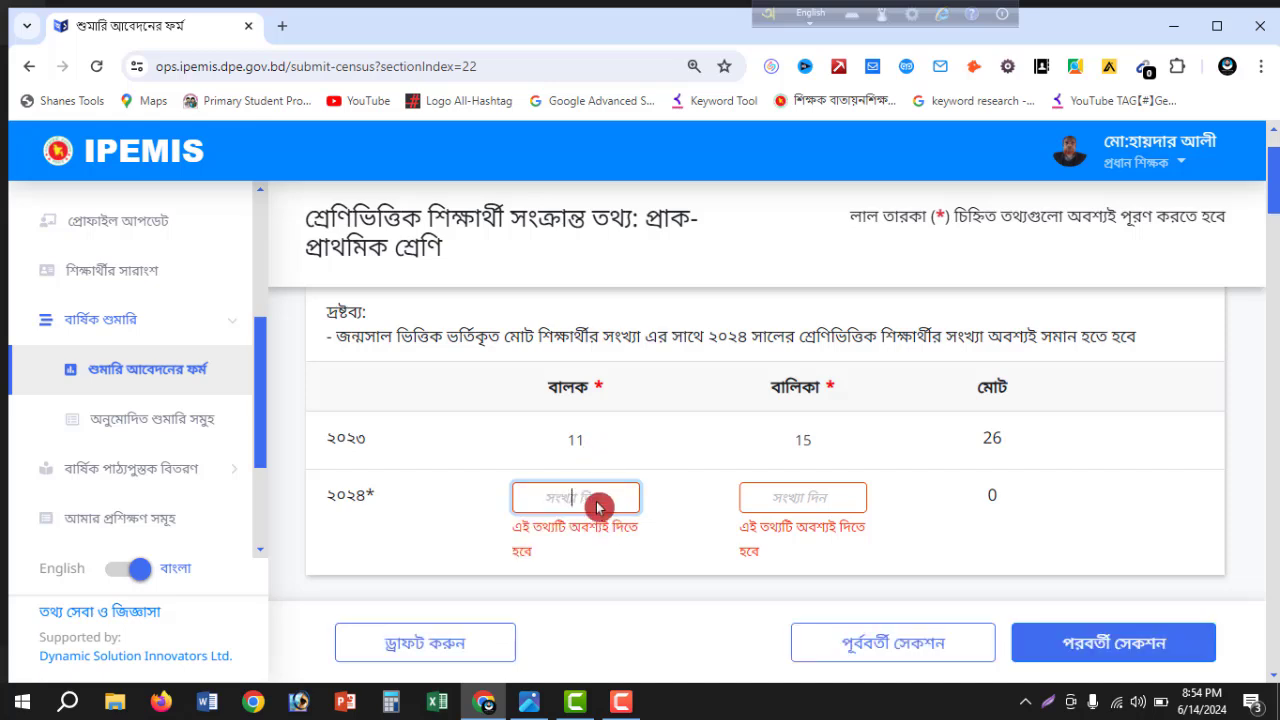
Look up the pre-primary counts by gender in STUDENT.jpg and enter 9 boys and 12 girls for ২০২৪ in the census form
left_click(532, 708)
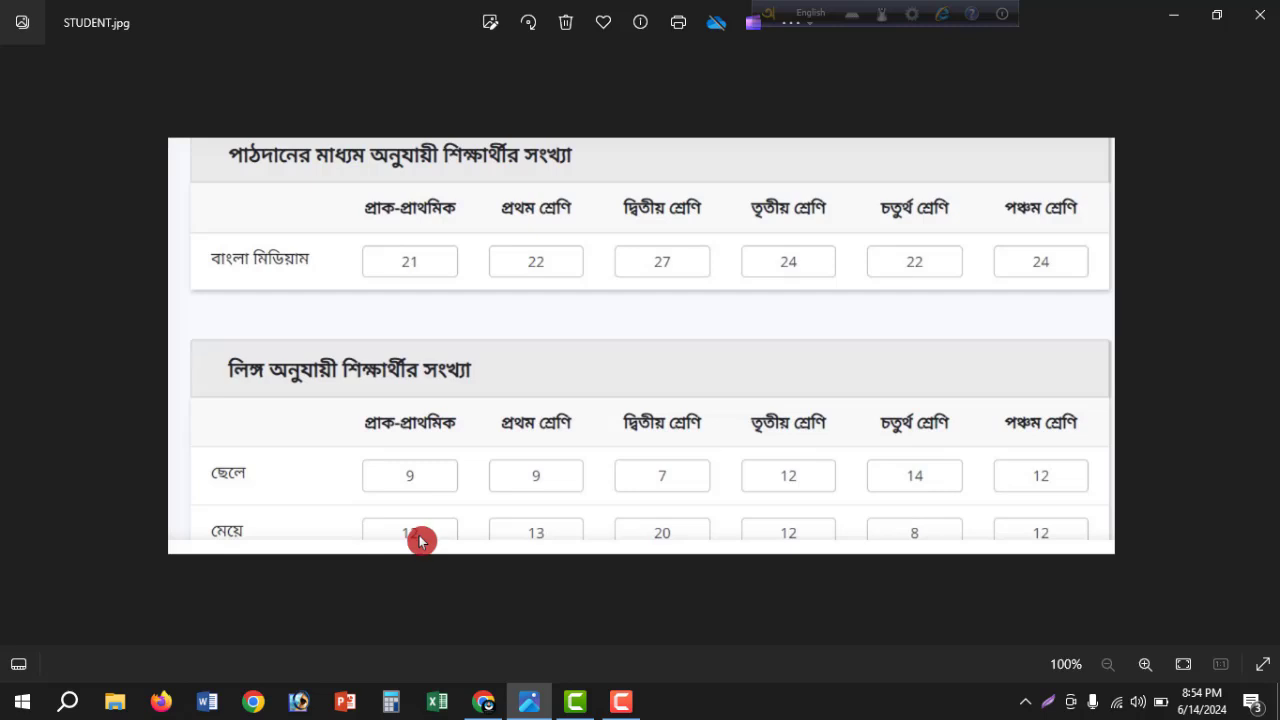
left_click(483, 701)
left_click(603, 506)
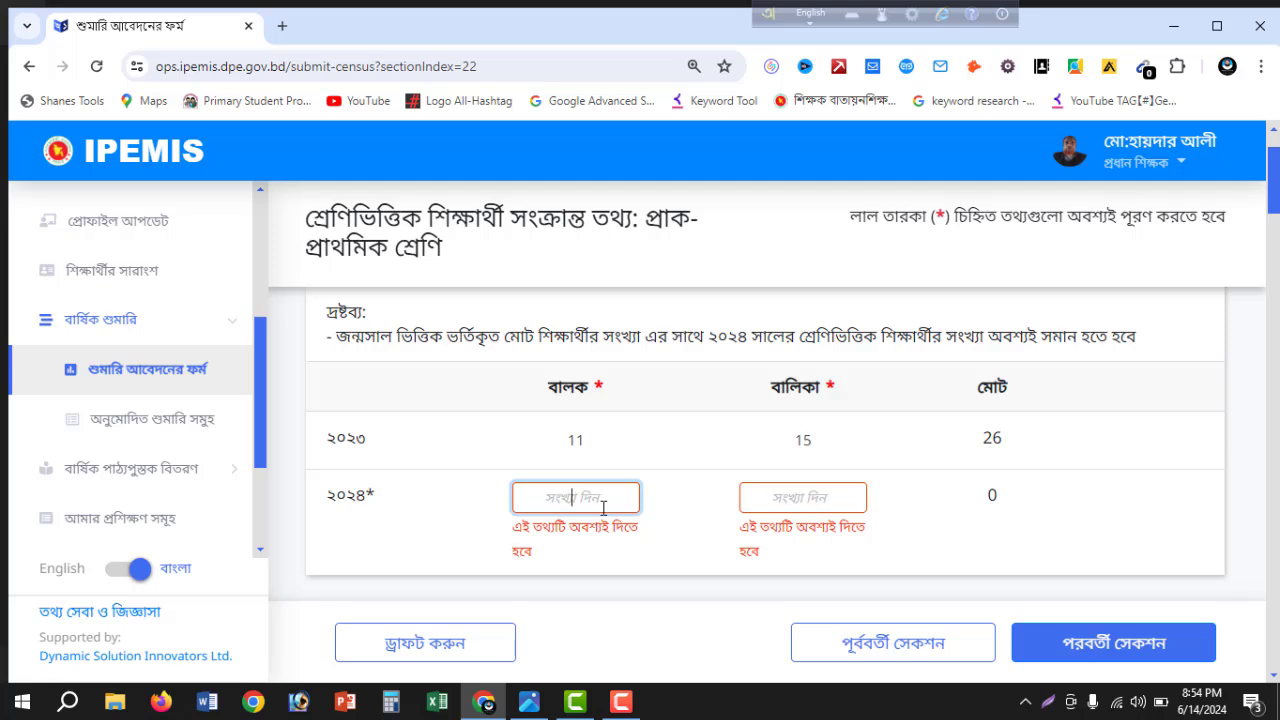
type("9")
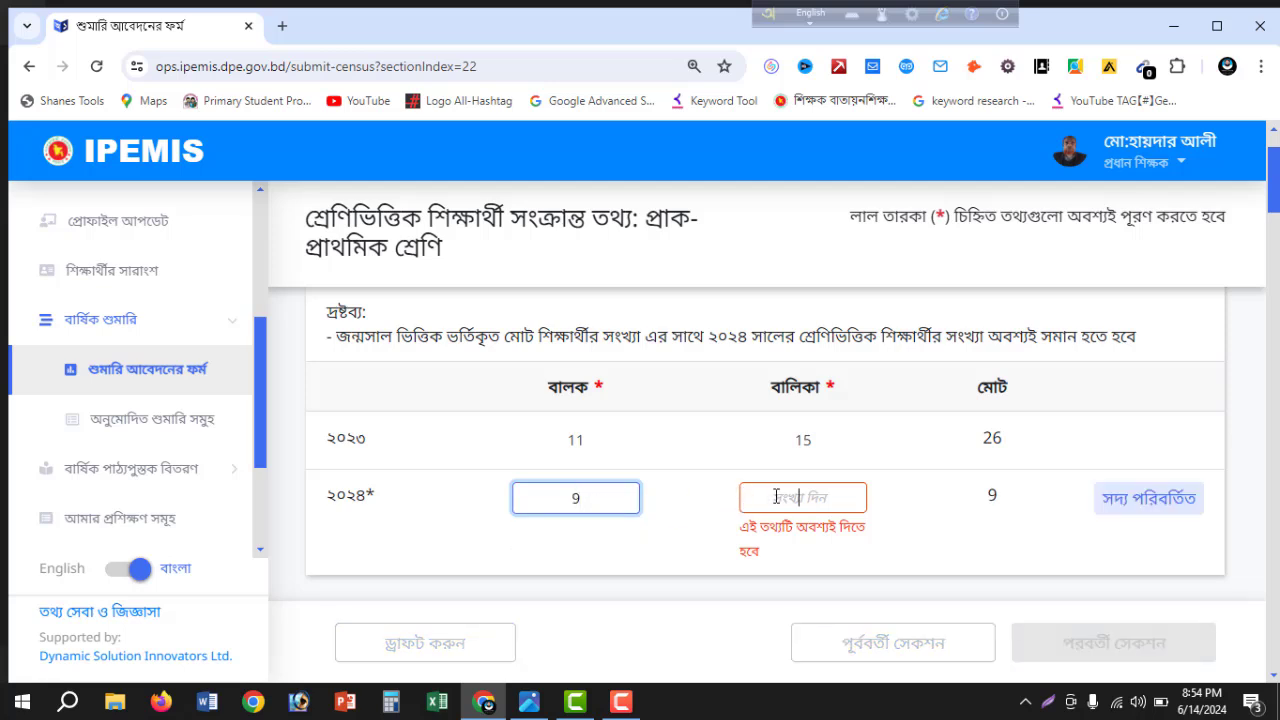
left_click(776, 497)
type("12")
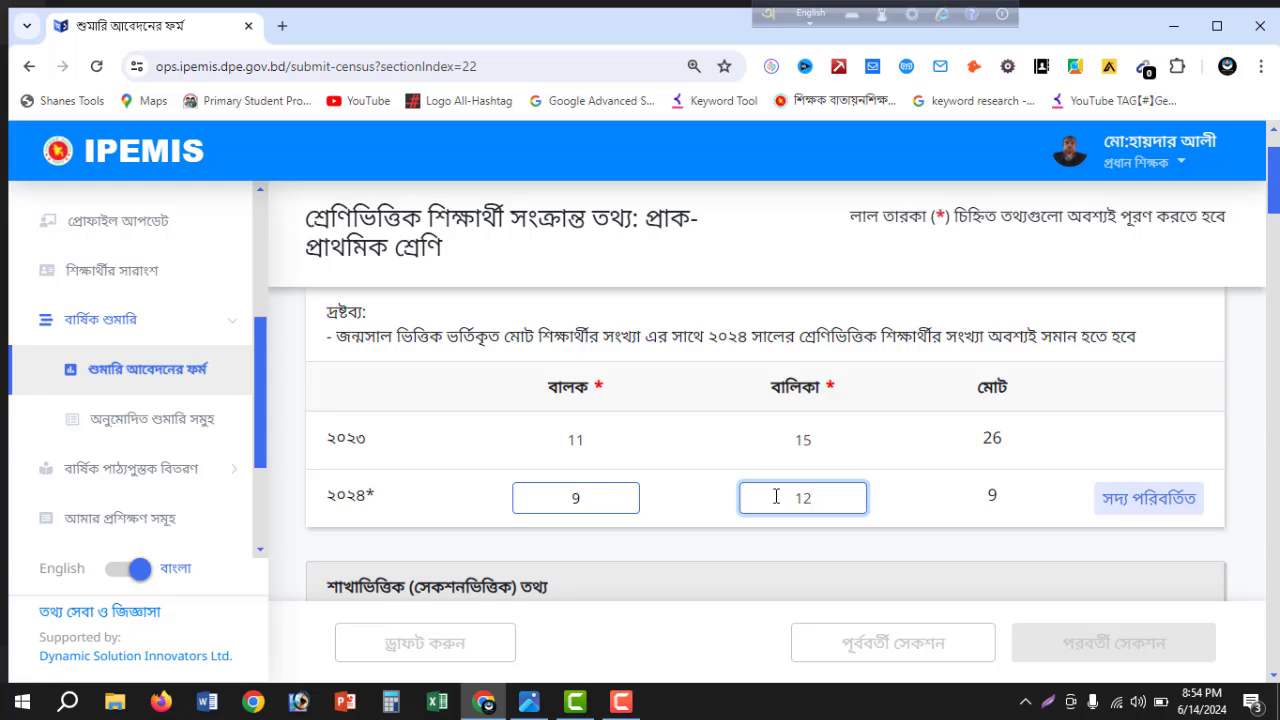
left_click(897, 488)
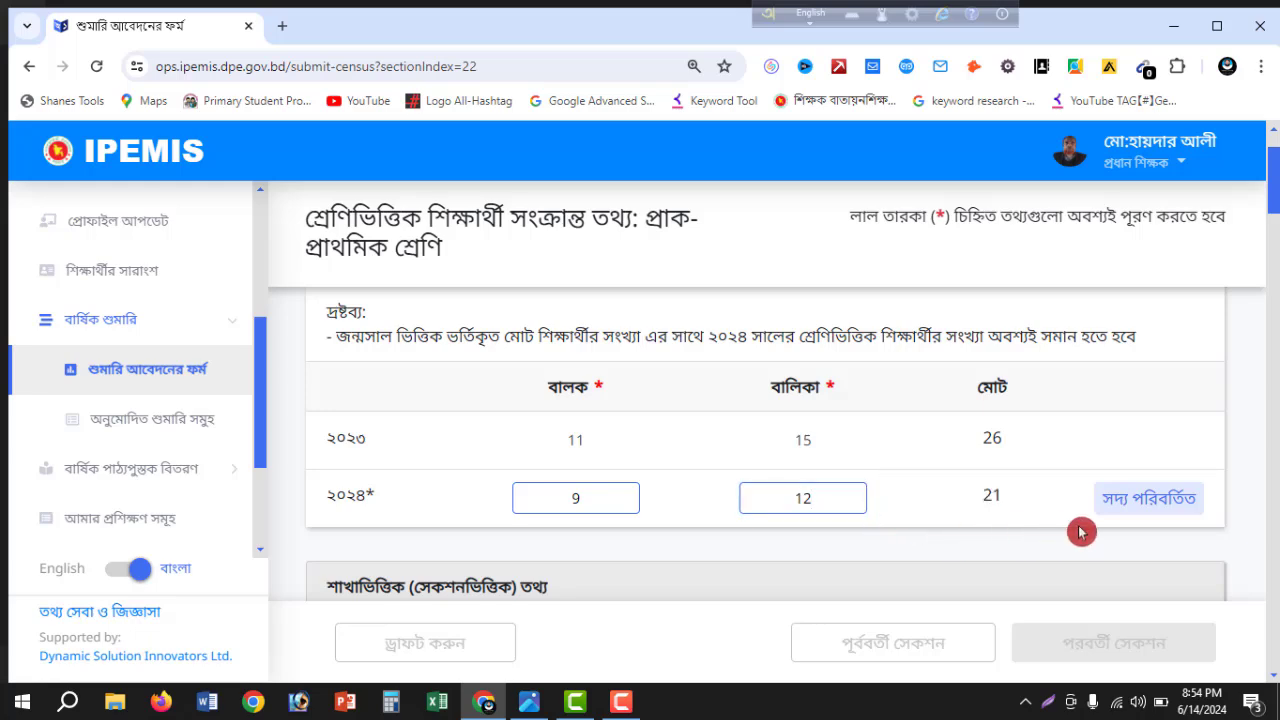
In the enrolment-by-birth-year table (জন্মসাল ভিত্তিক), enter 9 boys and 12 girls for ২০১৯ (৫ বছর+)
scroll(1070, 536, "down", 5)
scroll(1069, 537, "up", 3)
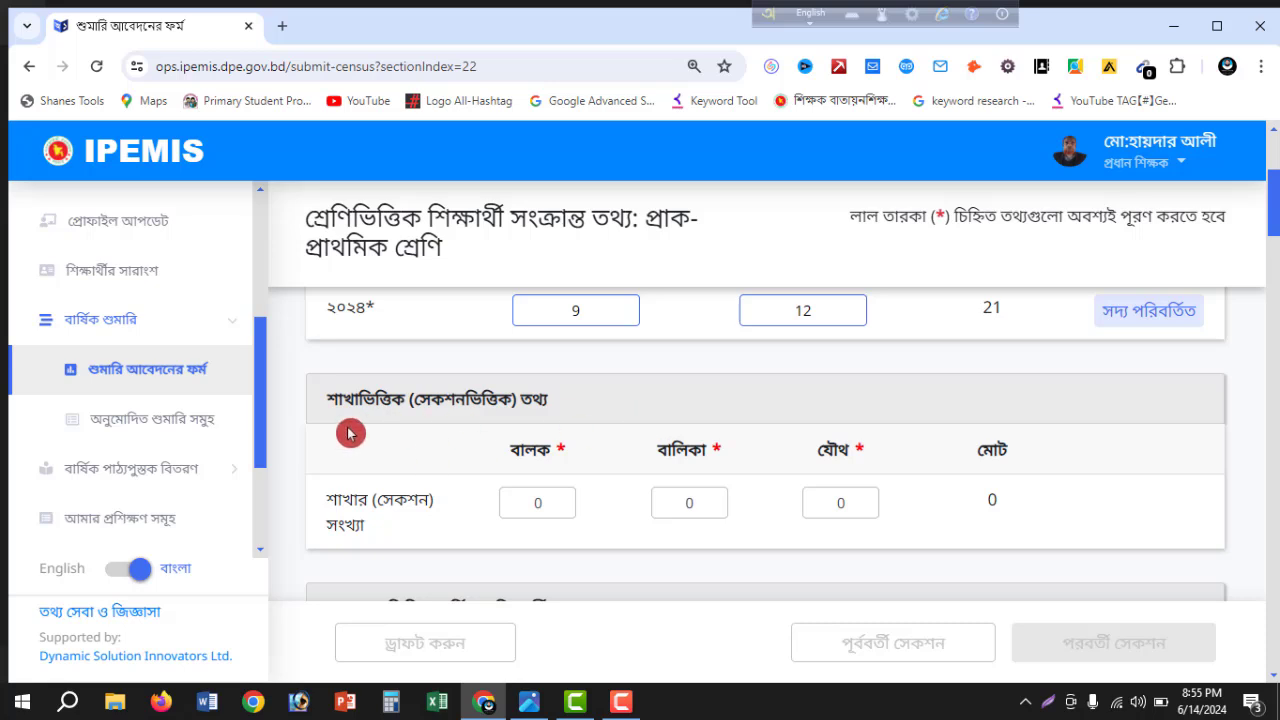
scroll(571, 494, "down", 1)
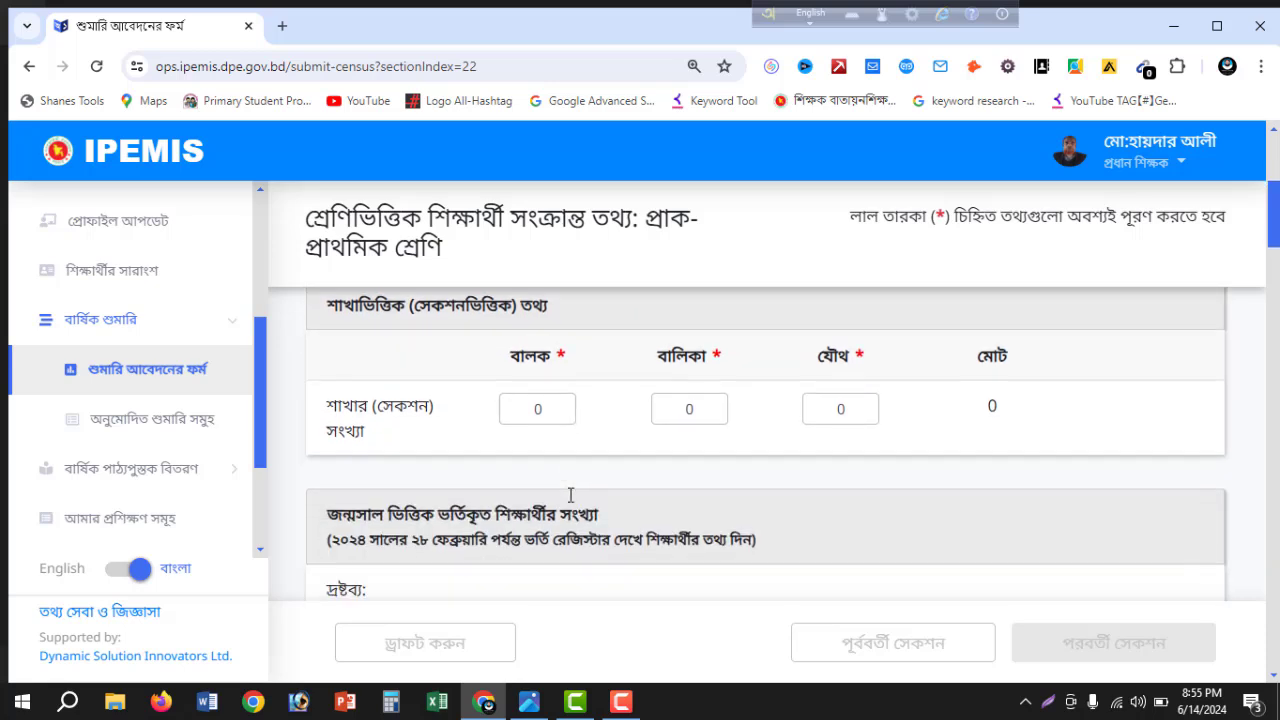
scroll(831, 445, "down", 3)
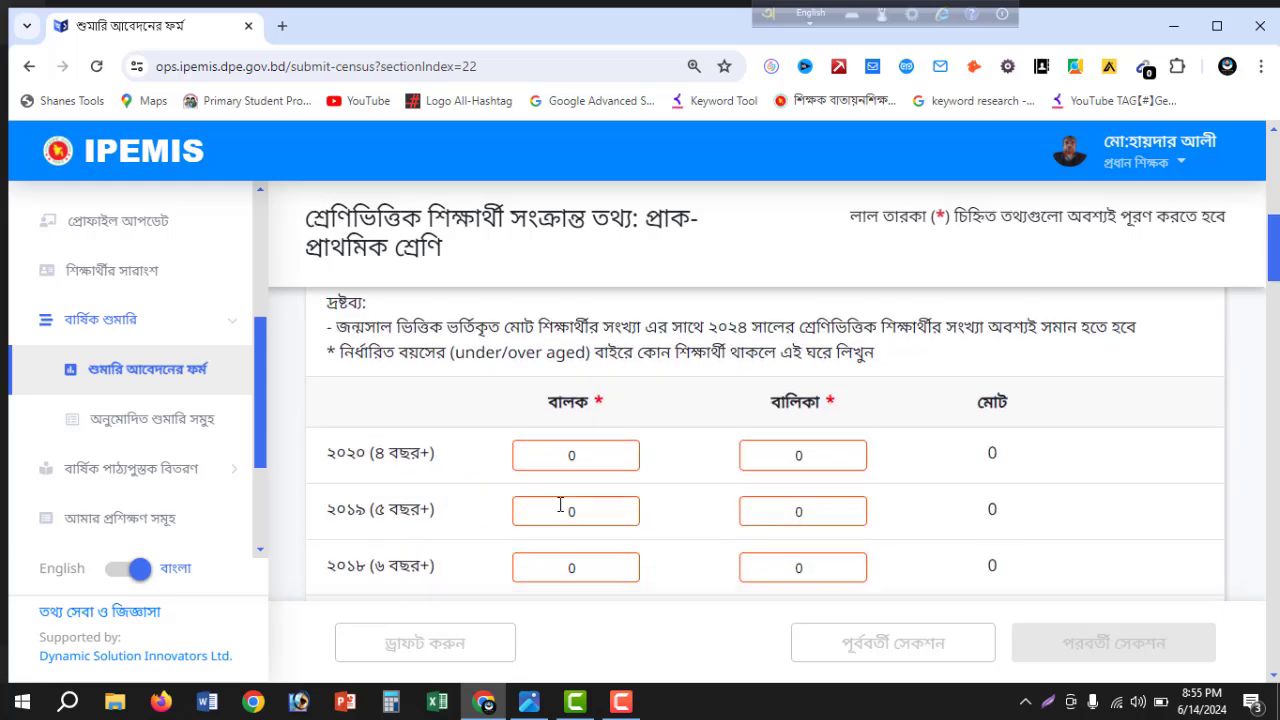
scroll(560, 505, "down", 1)
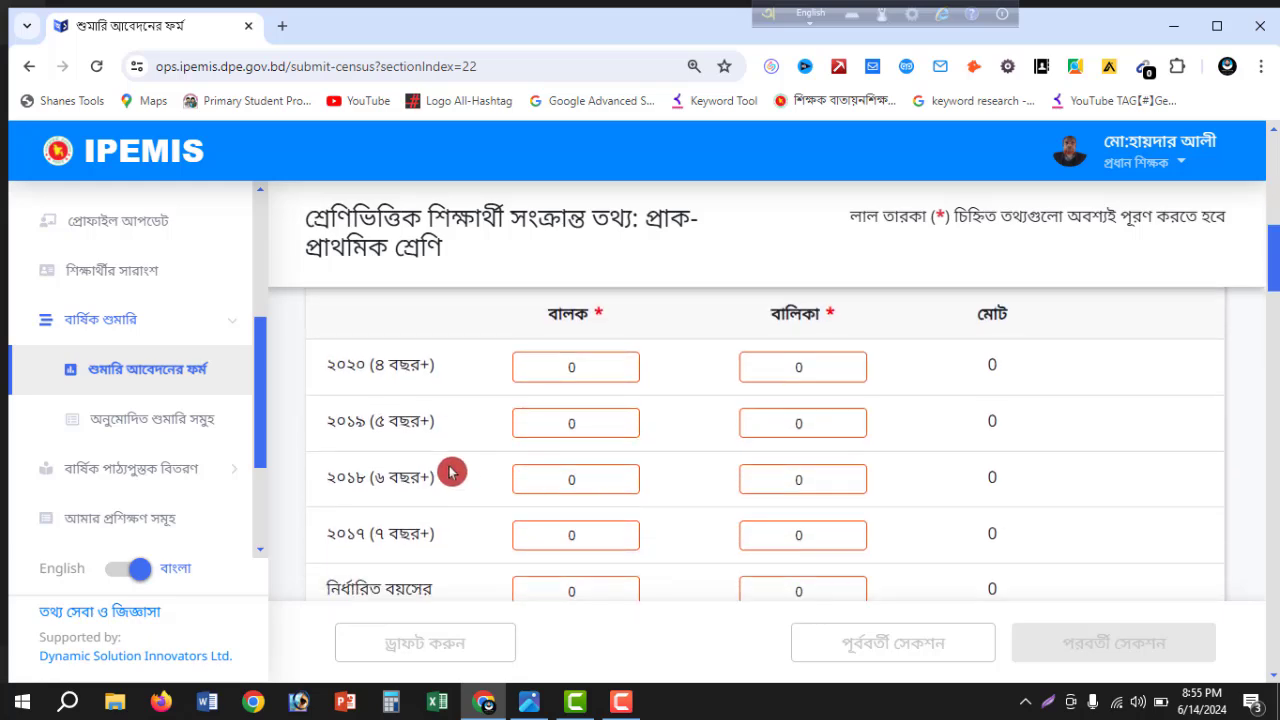
double_click(589, 425)
type("9")
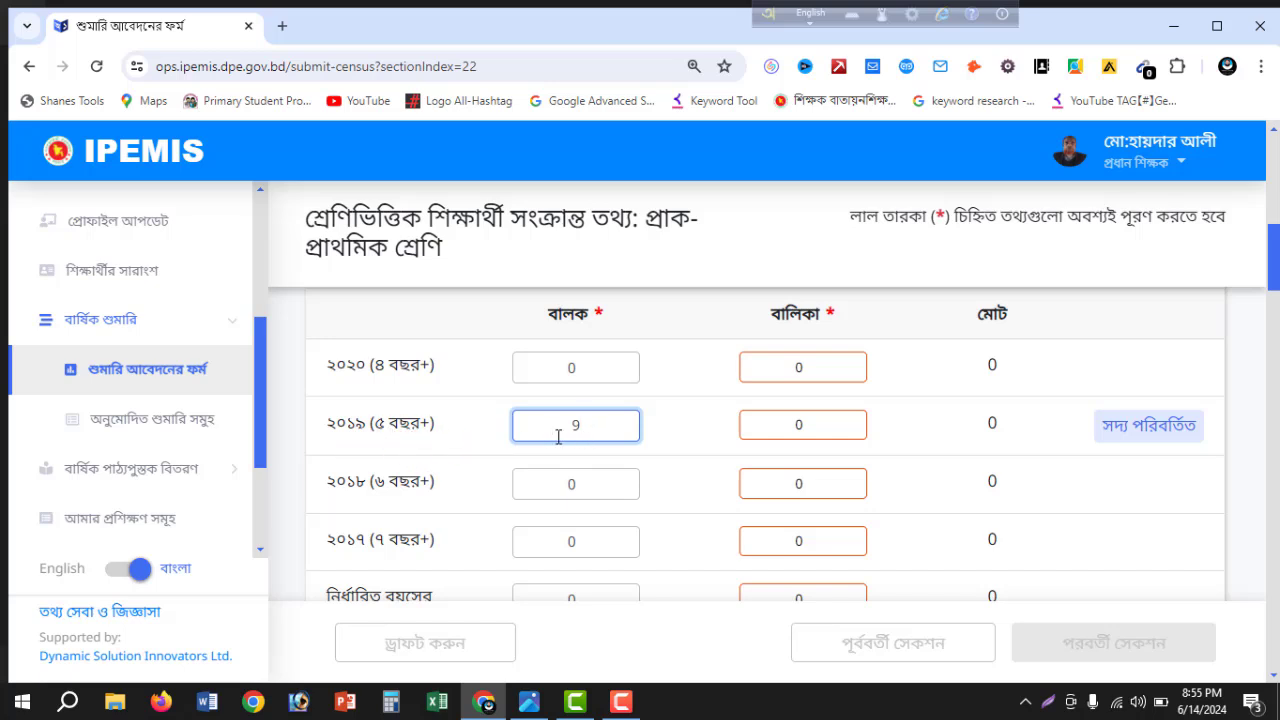
left_click(812, 425)
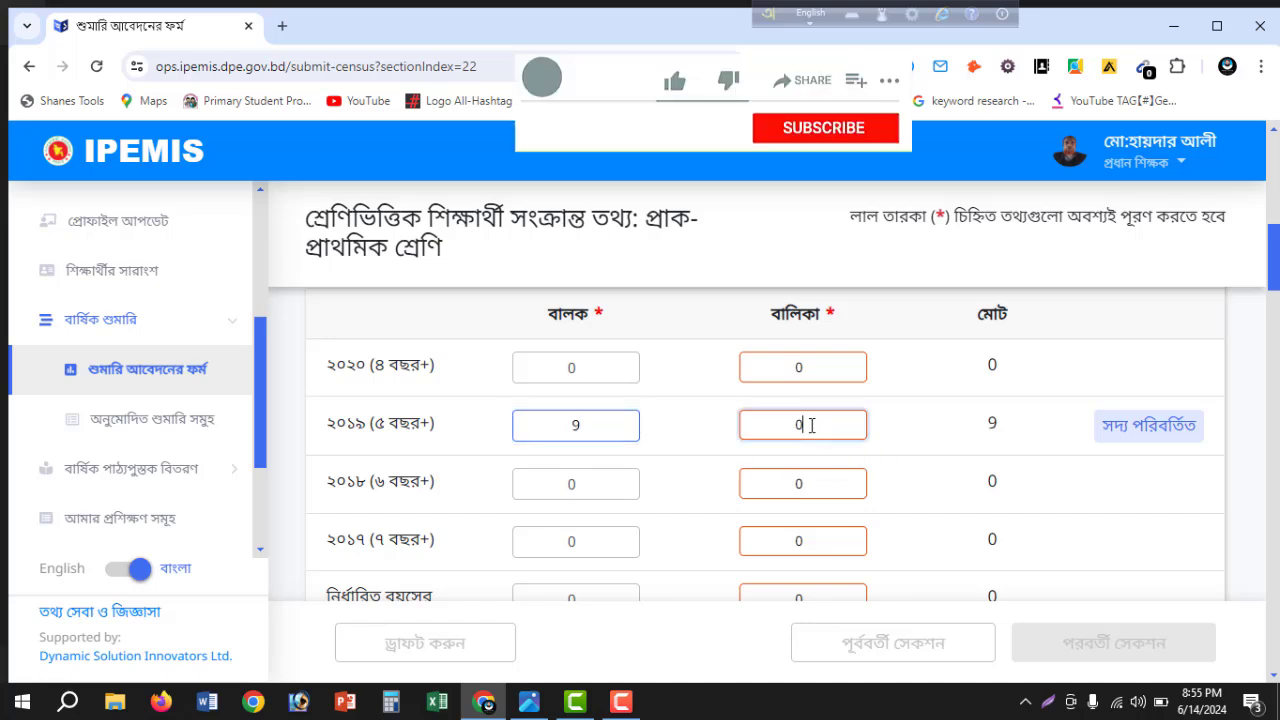
type("12")
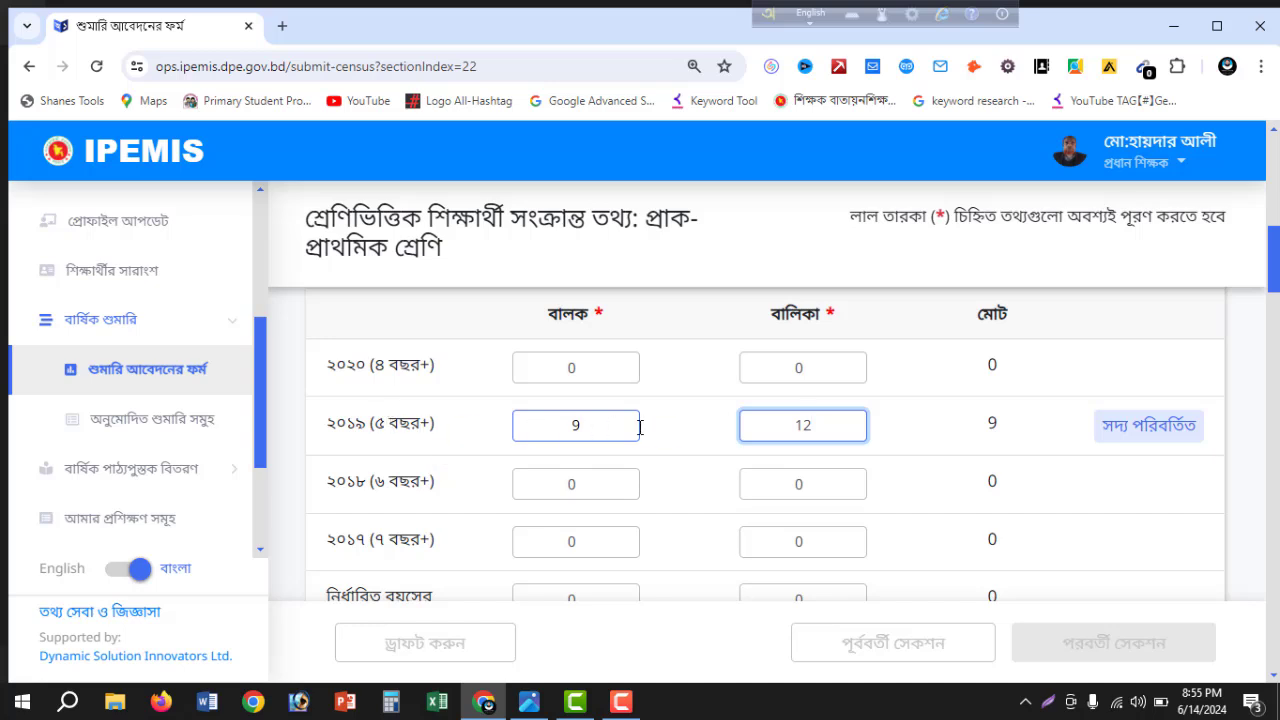
scroll(926, 449, "down", 1)
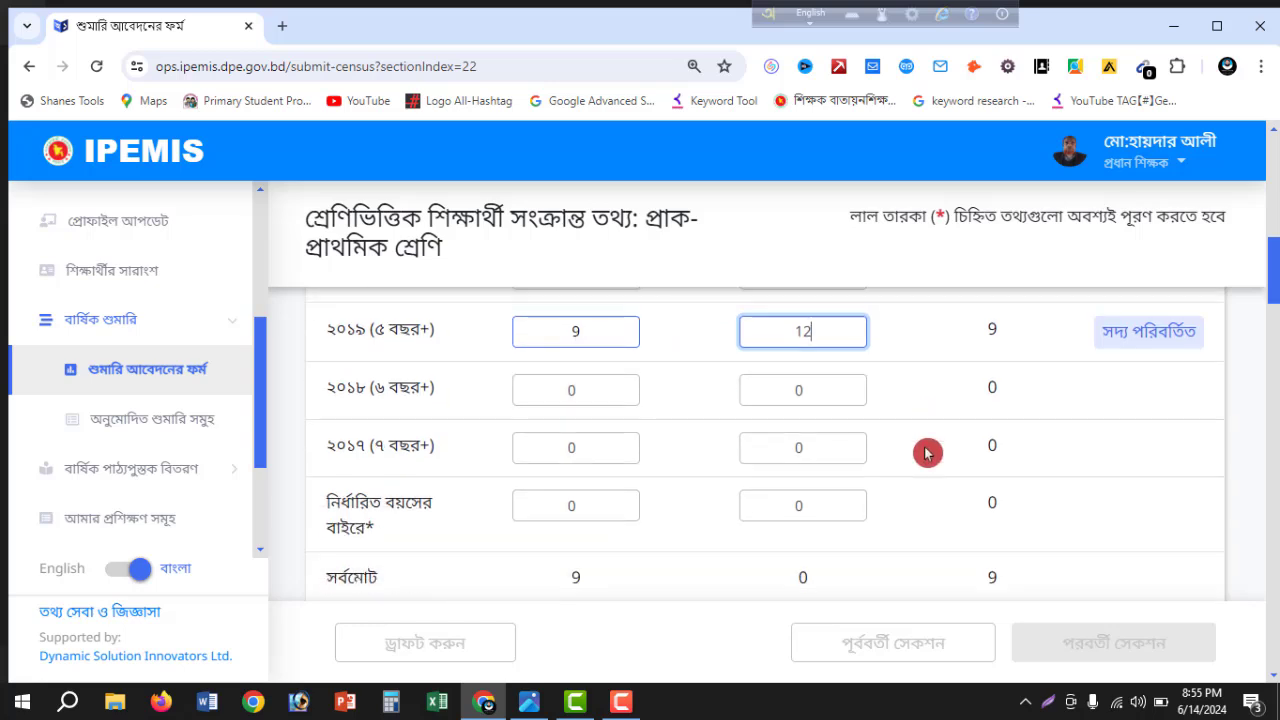
left_click(929, 346)
Check the boys' and girls' counts for repeating students (রিপিটিং) and for each ethnic minority group (উপজাতি/ক্ষুদ্র নৃ-গোষ্ঠী)
scroll(897, 460, "down", 2)
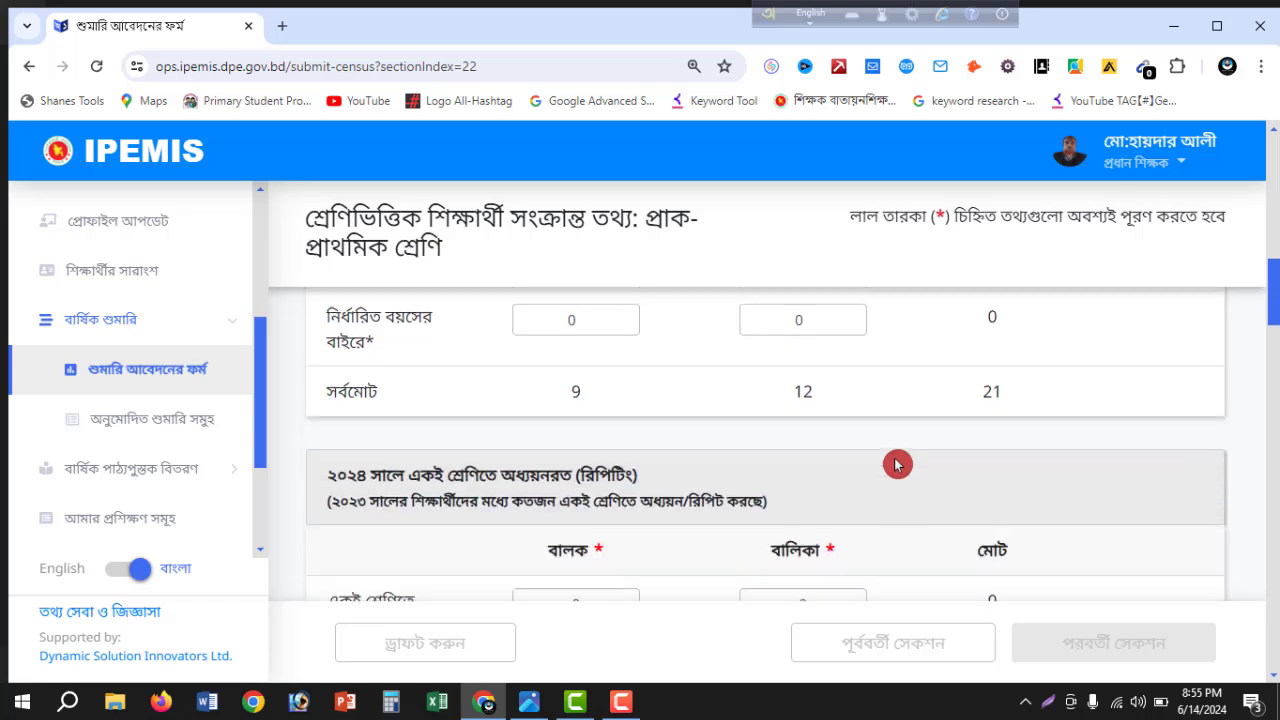
scroll(897, 463, "down", 1)
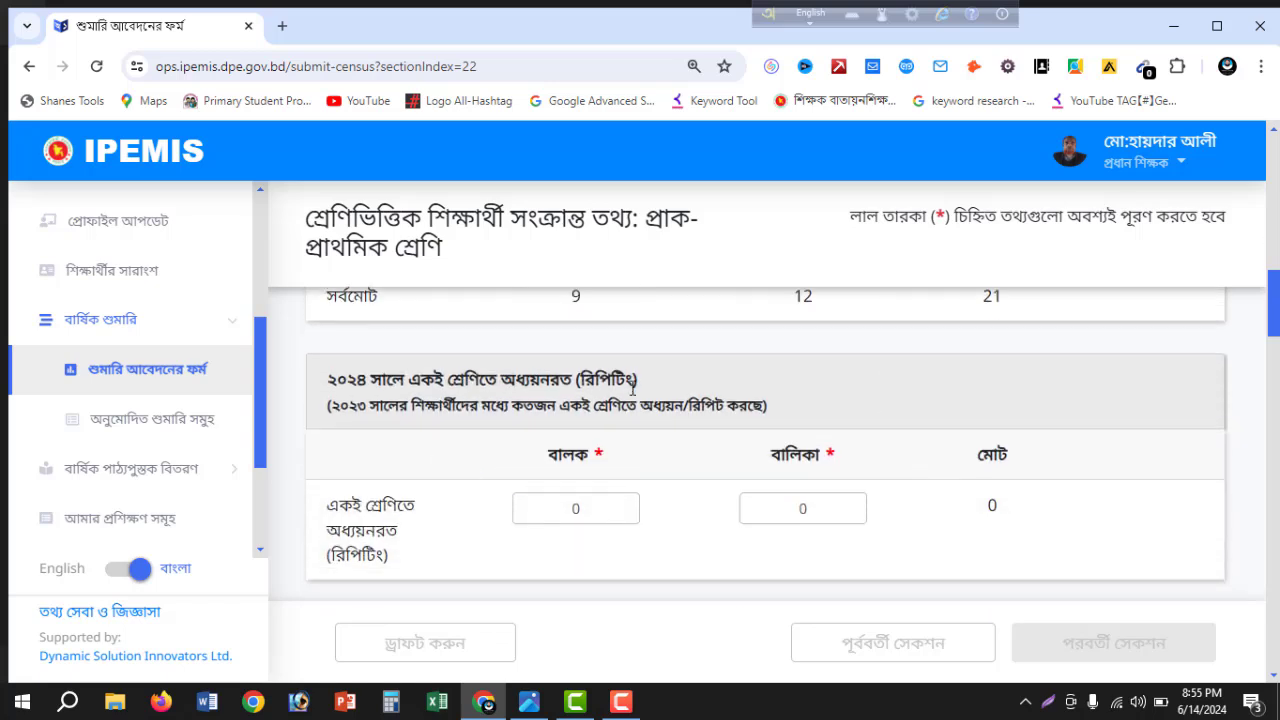
scroll(634, 404, "down", 2)
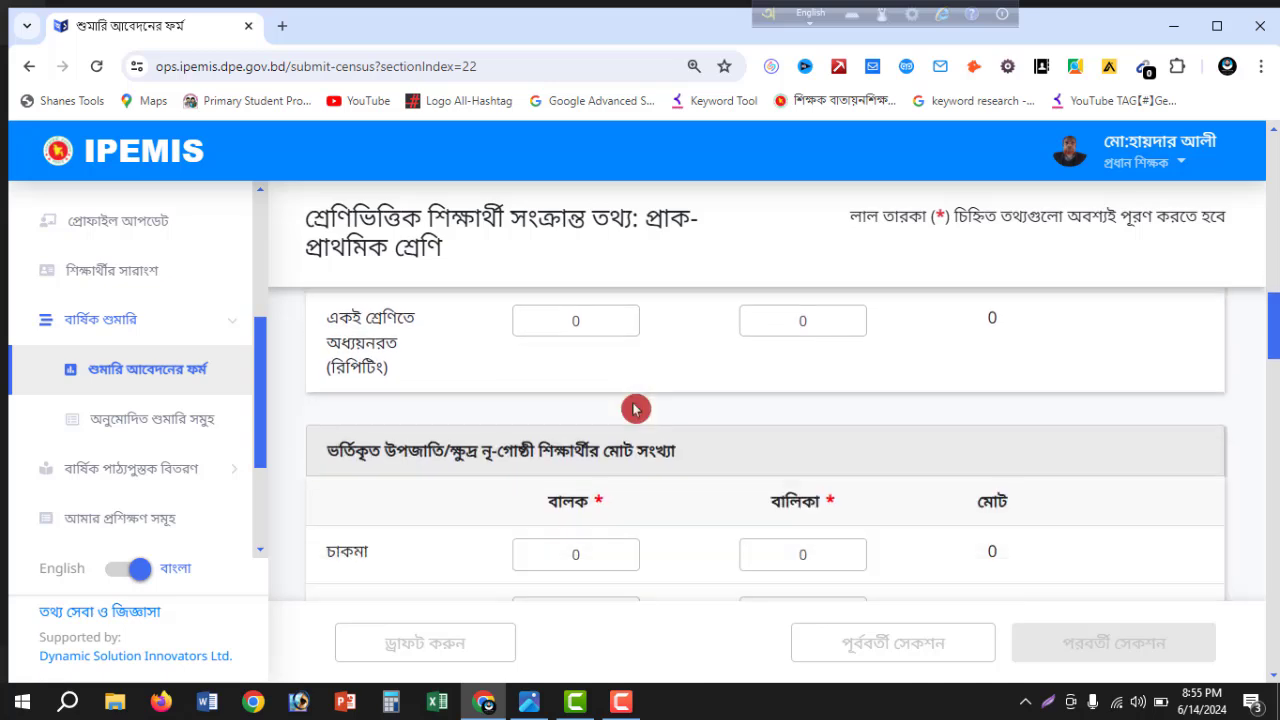
scroll(634, 408, "up", 1)
left_click(597, 414)
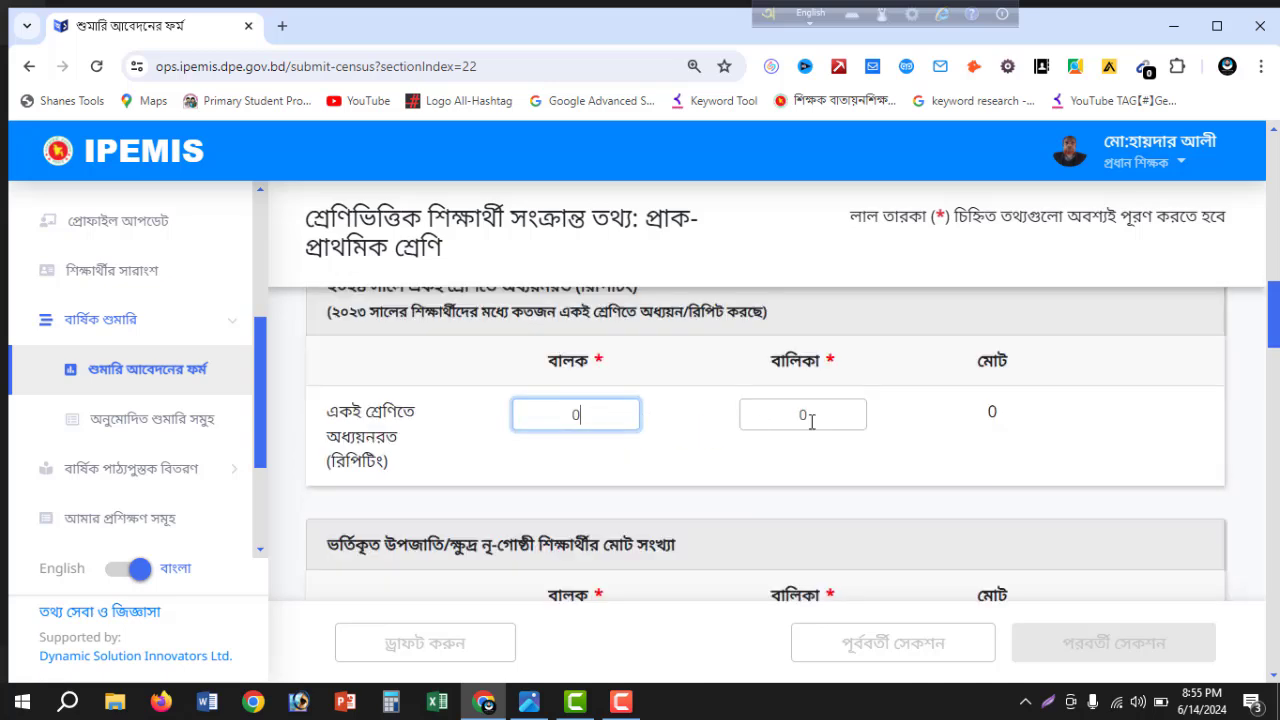
left_click(830, 418)
scroll(935, 433, "down", 2)
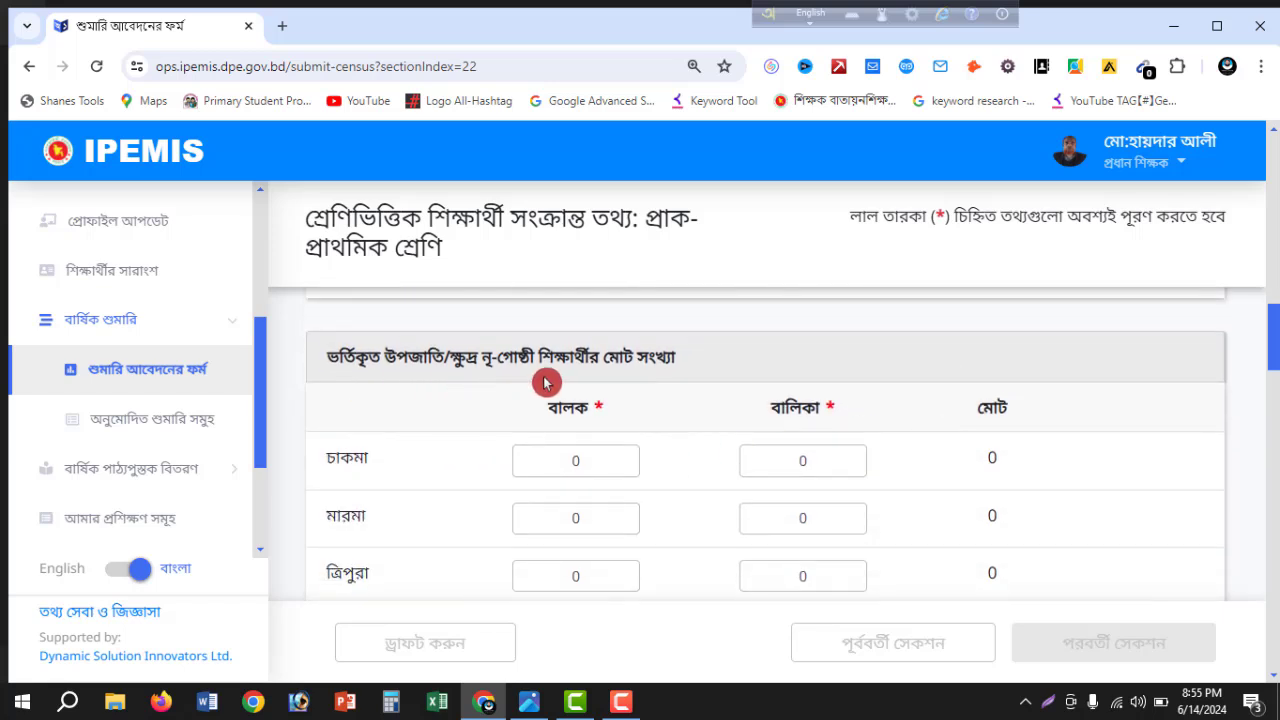
scroll(613, 438, "down", 1)
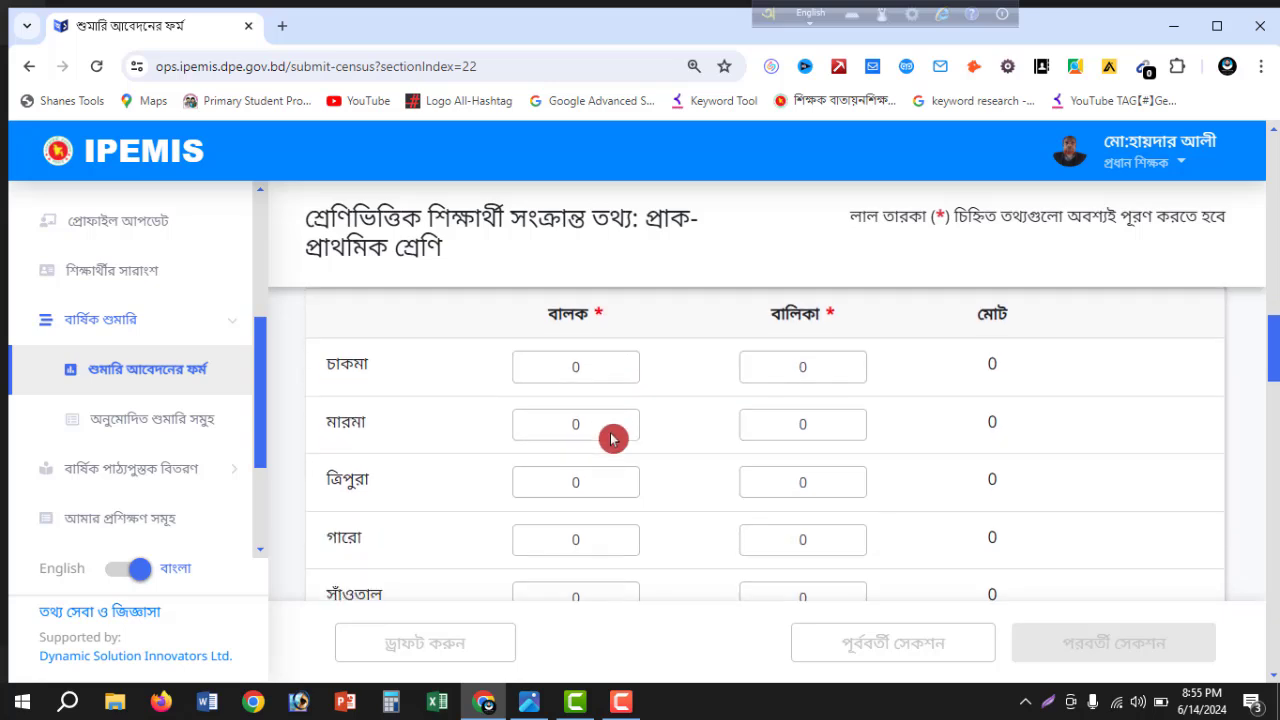
scroll(514, 431, "up", 1)
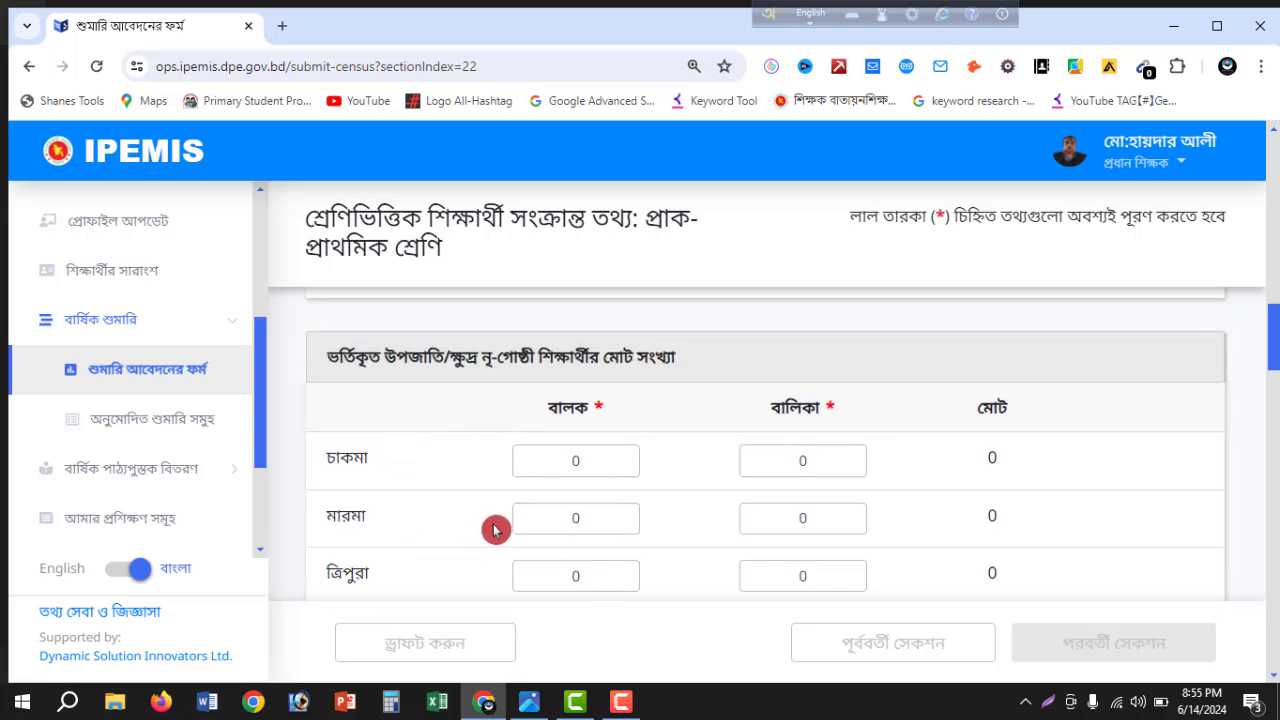
scroll(495, 530, "down", 4)
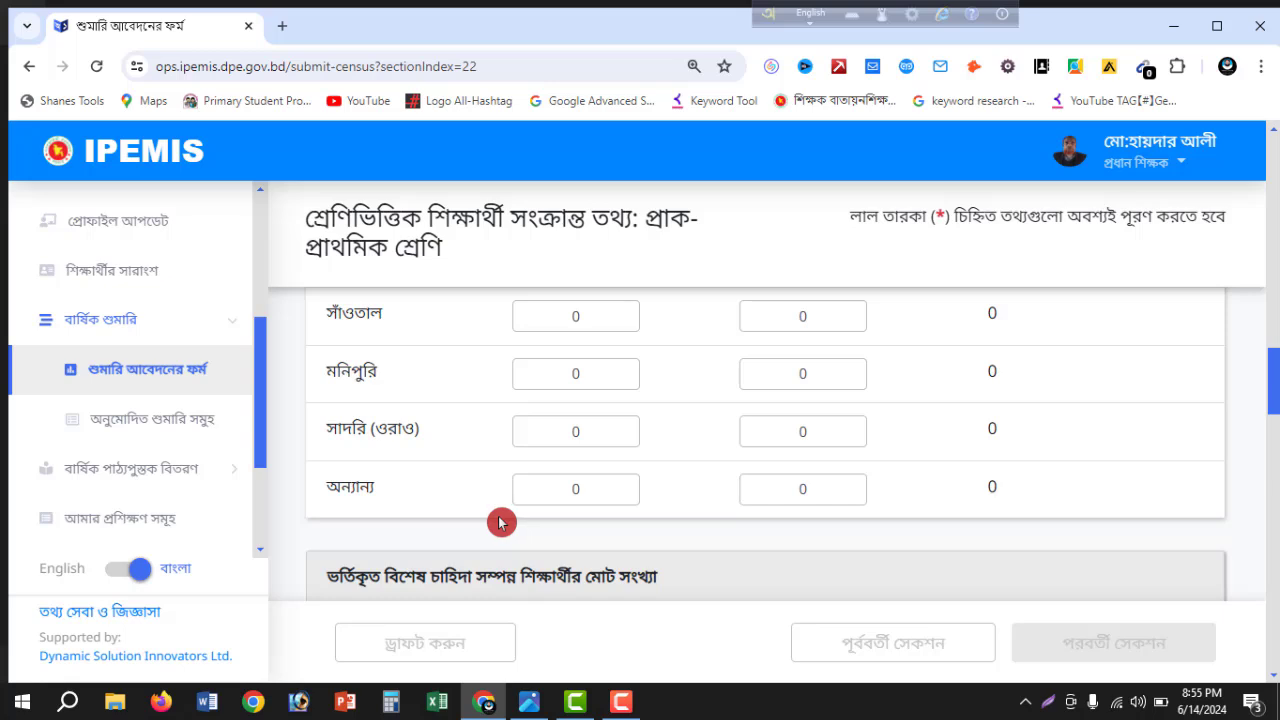
Examine the special-needs student counts (বিশেষ চাহিদা সম্পন্ন) for each disability type, down to the average attendance rate table
scroll(622, 495, "down", 2)
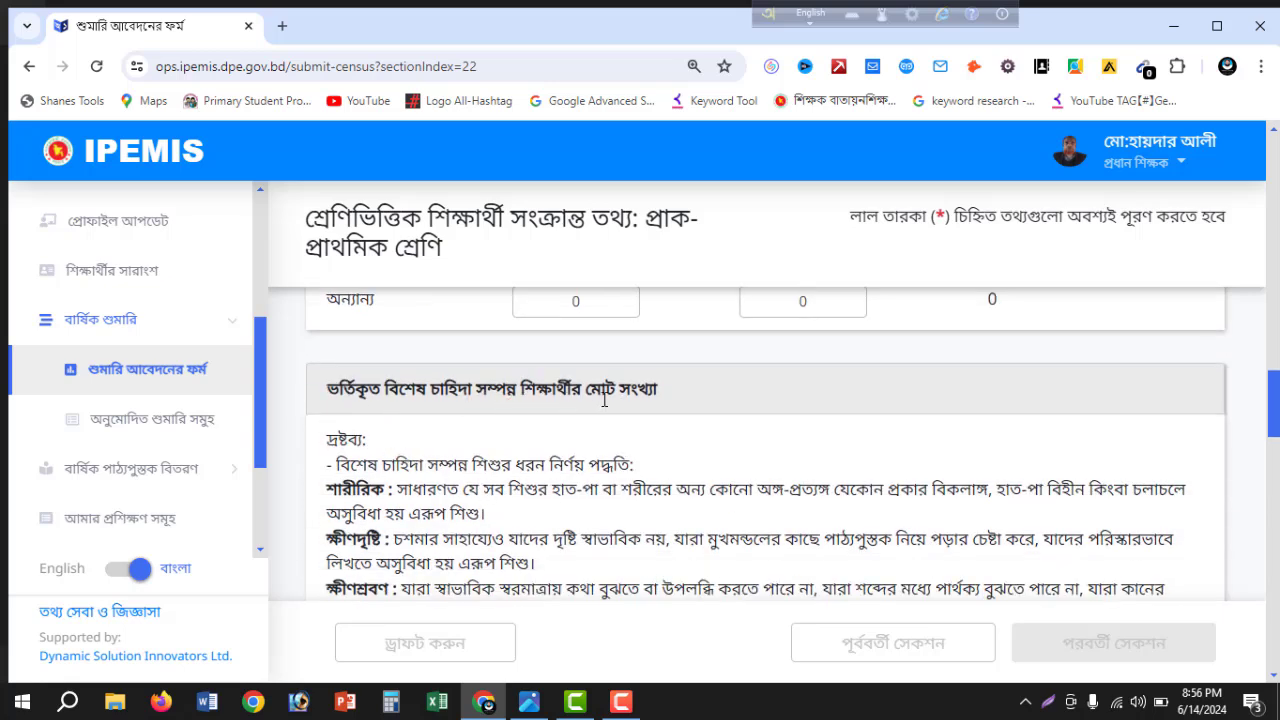
scroll(650, 398, "down", 6)
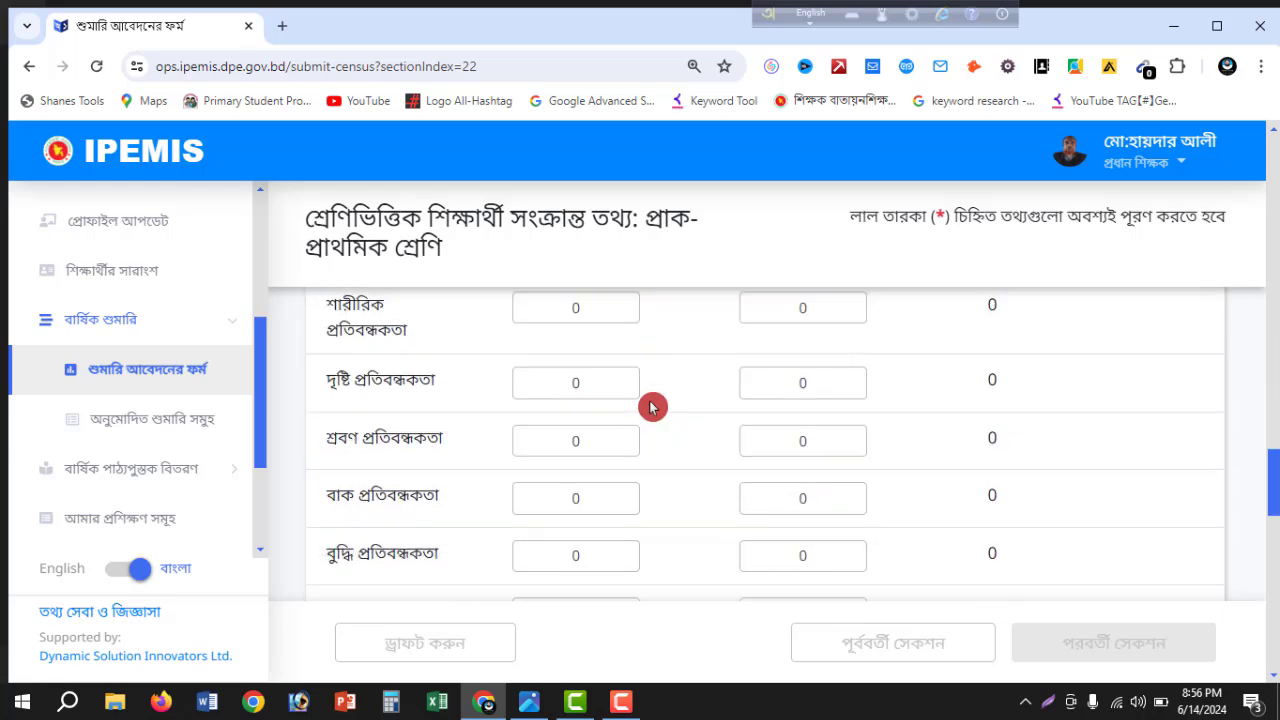
scroll(565, 413, "up", 1)
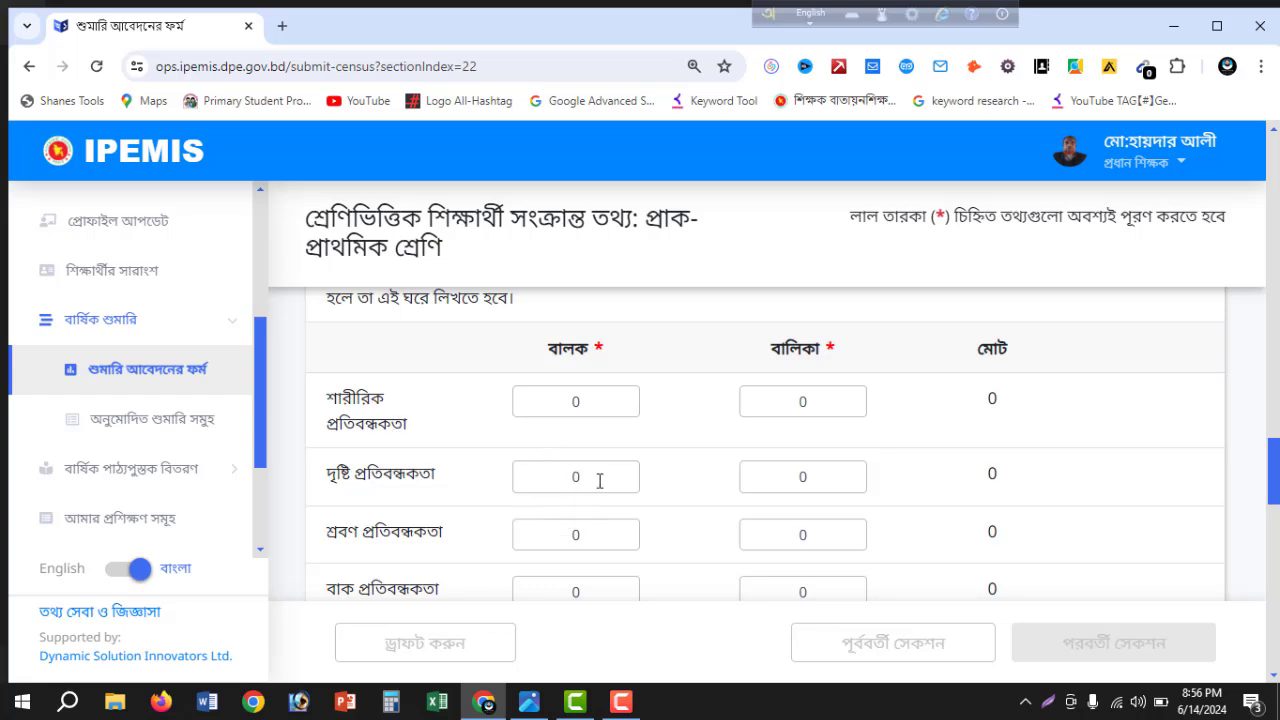
scroll(602, 478, "down", 2)
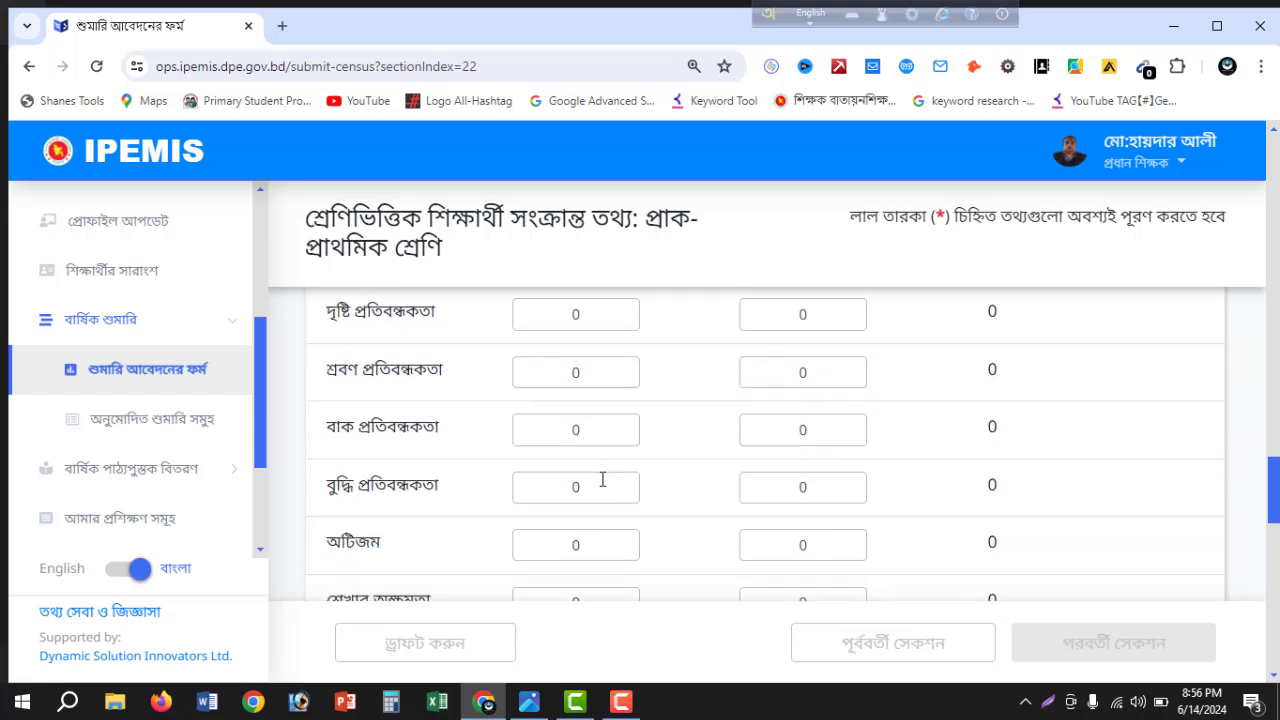
scroll(470, 481, "down", 3)
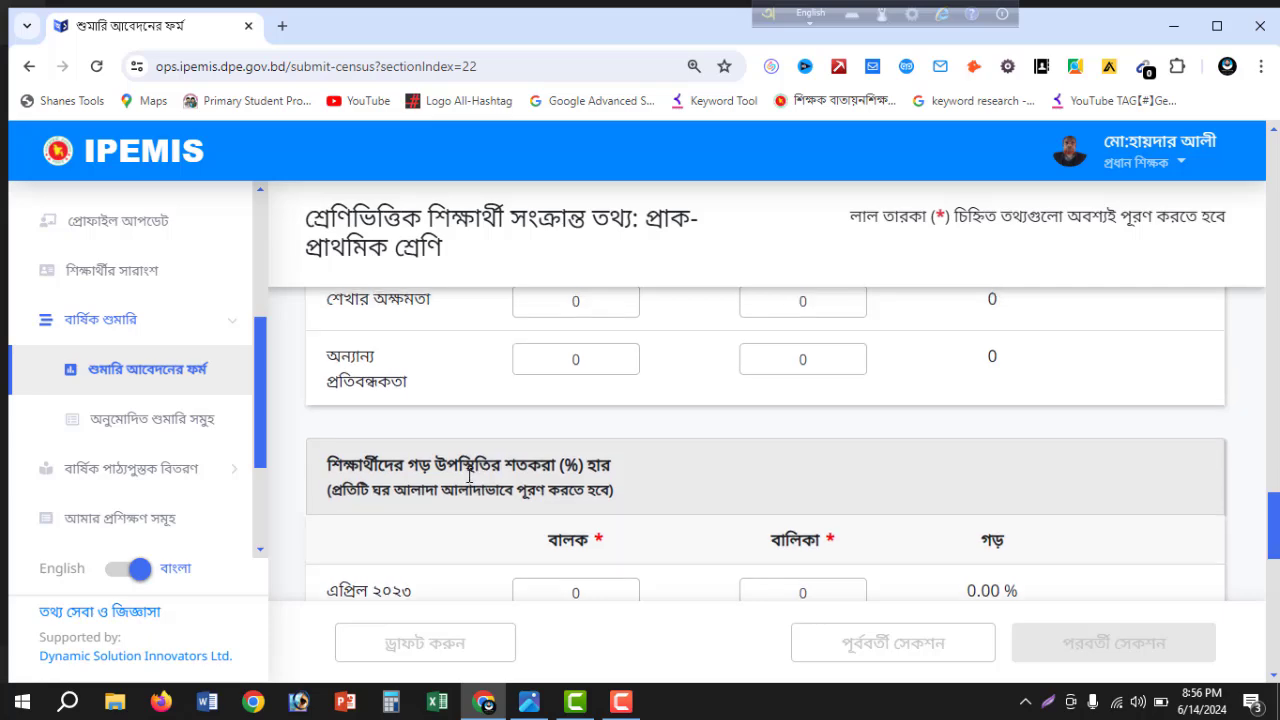
scroll(470, 480, "up", 3)
scroll(469, 476, "up", 1)
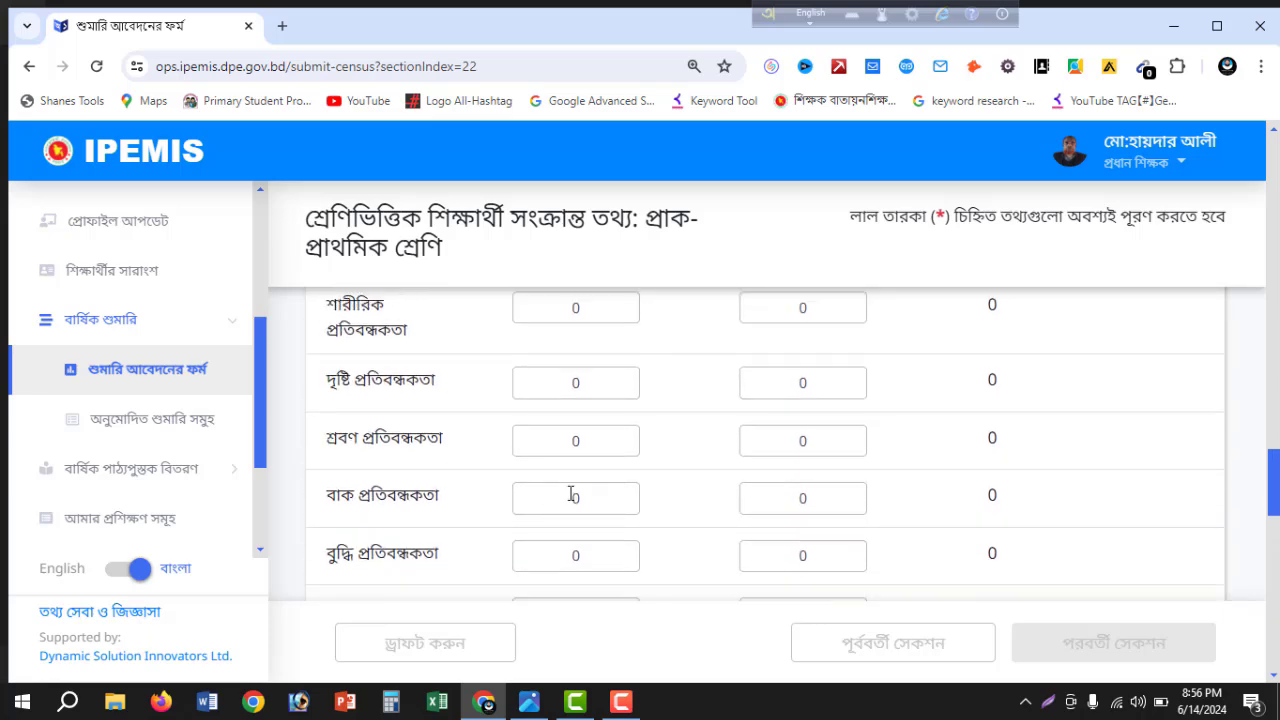
scroll(560, 455, "down", 6)
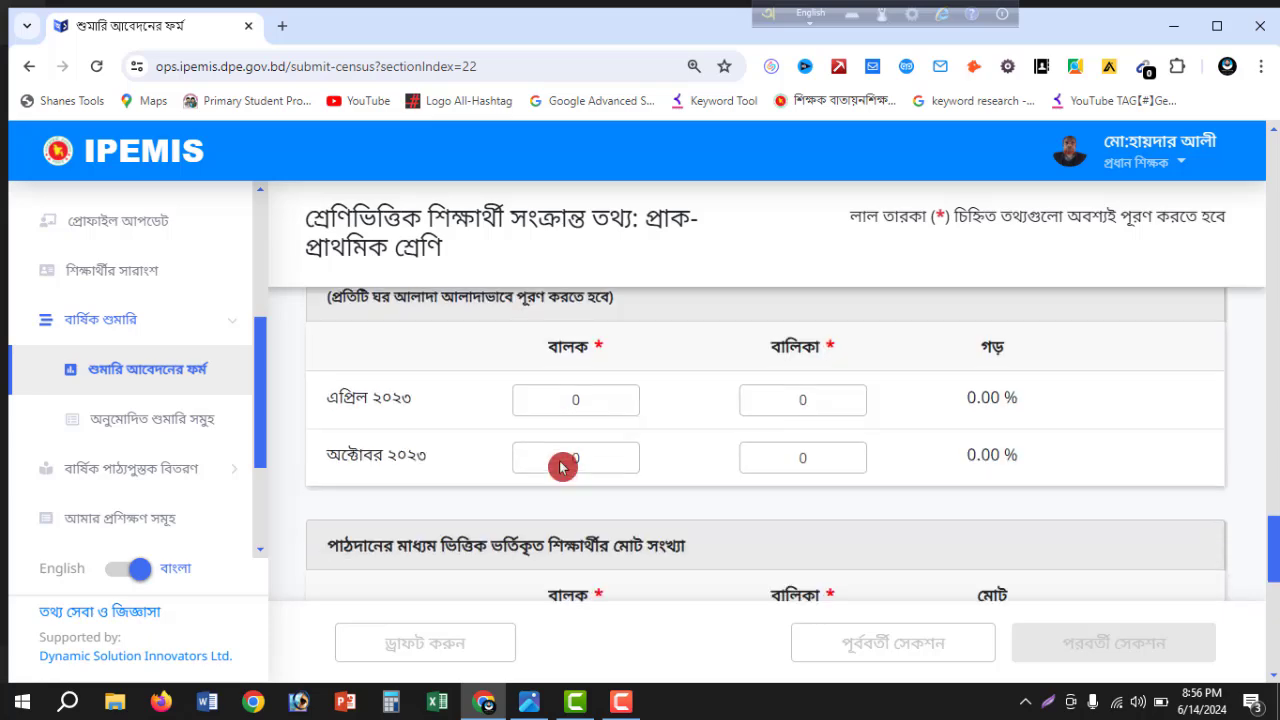
In the average attendance rate table, enter 95 percent for boys and 96 percent for girls for এপ্রিল ২০২৩
scroll(560, 465, "up", 1)
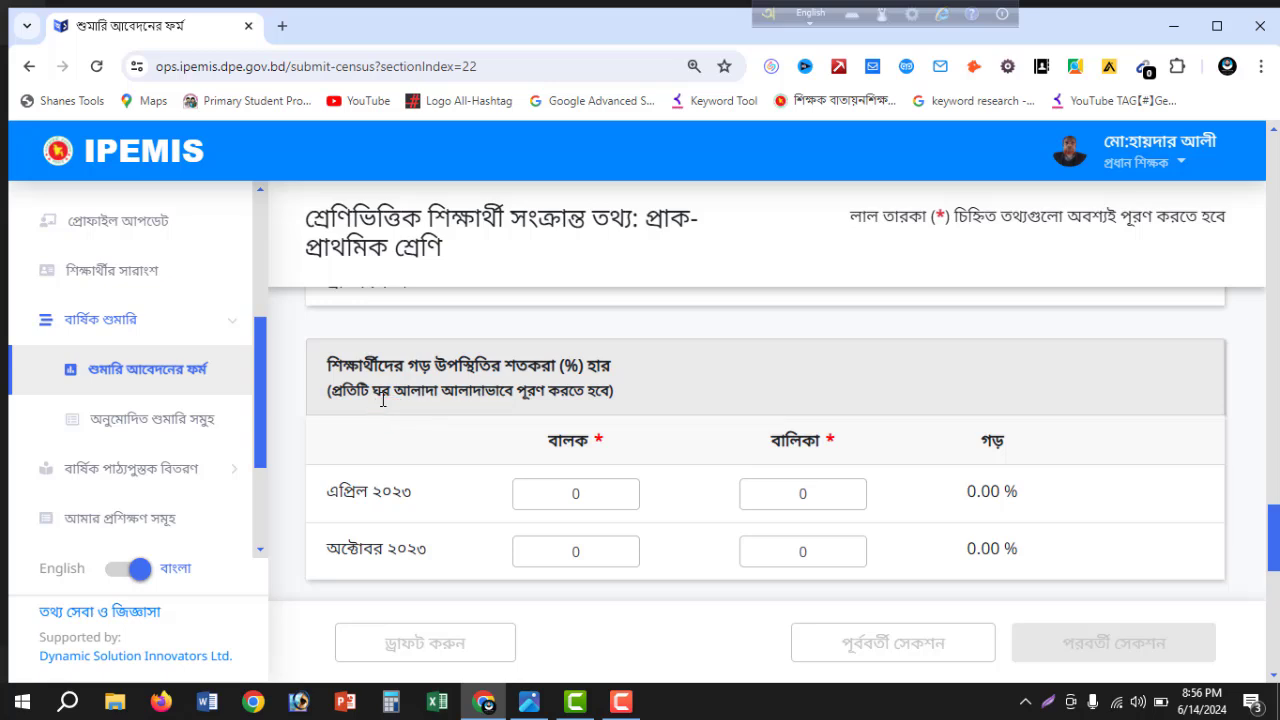
left_click(571, 458)
double_click(580, 492)
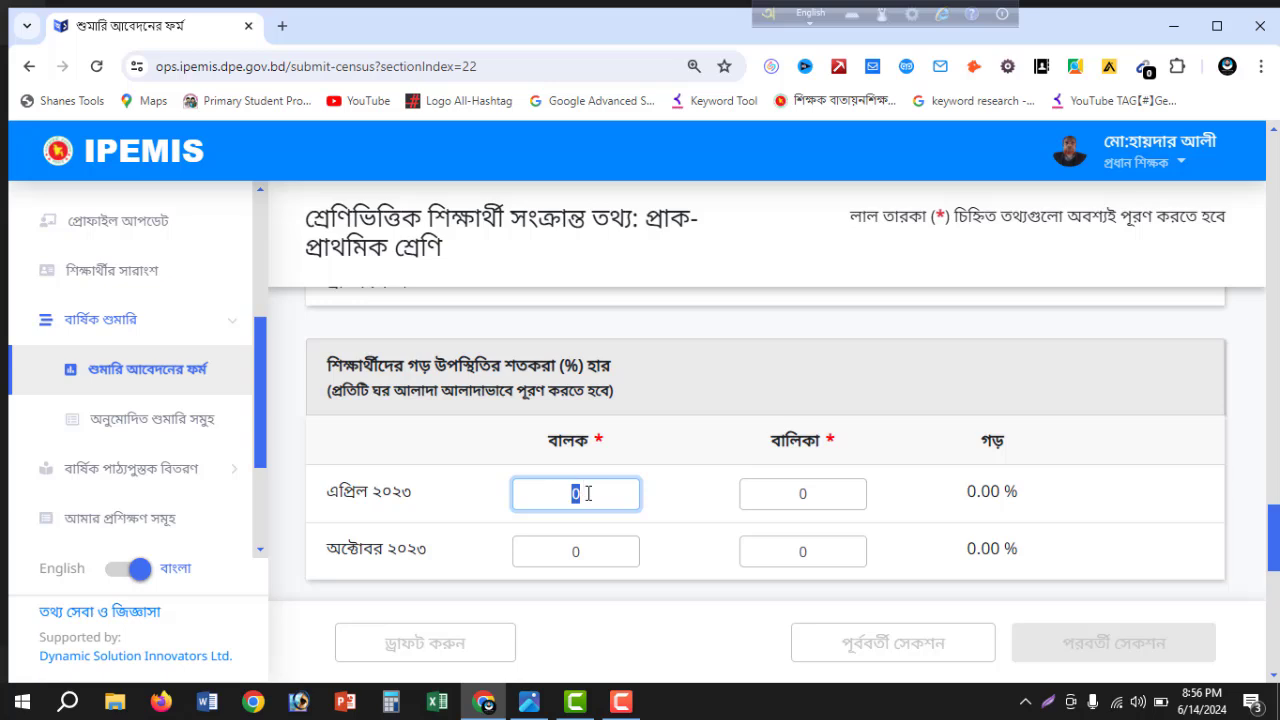
type("95")
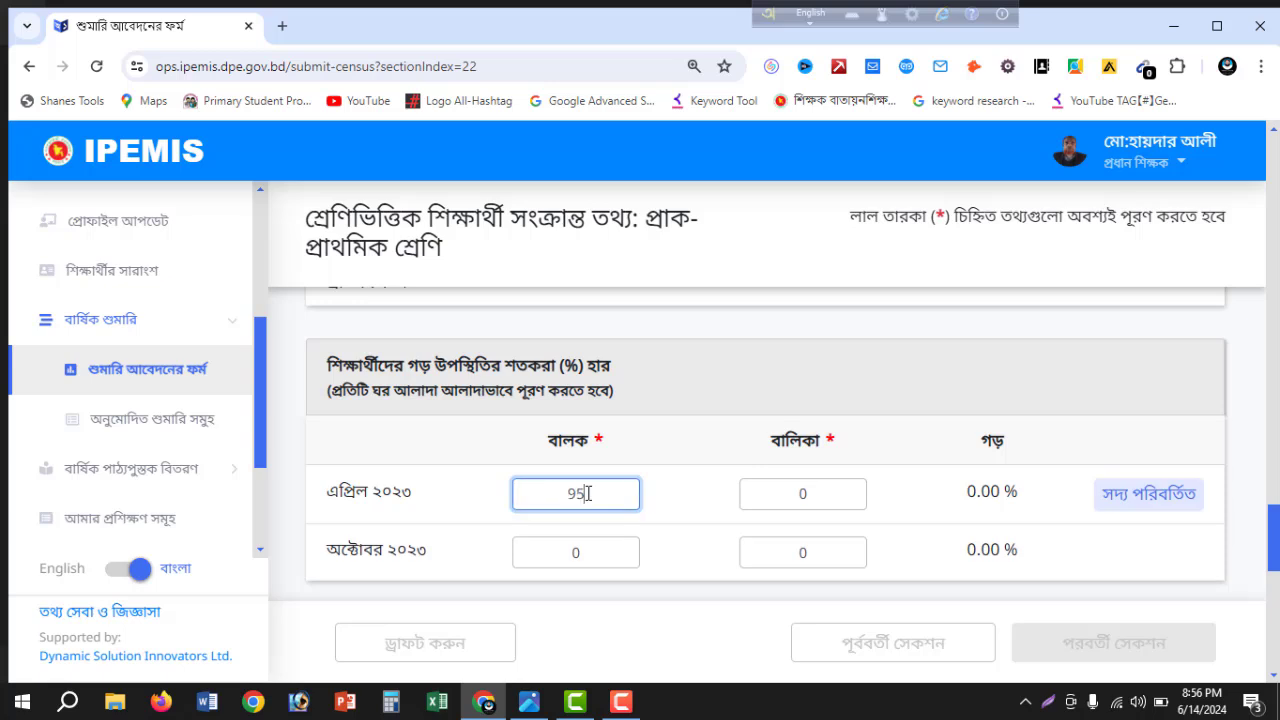
double_click(810, 494)
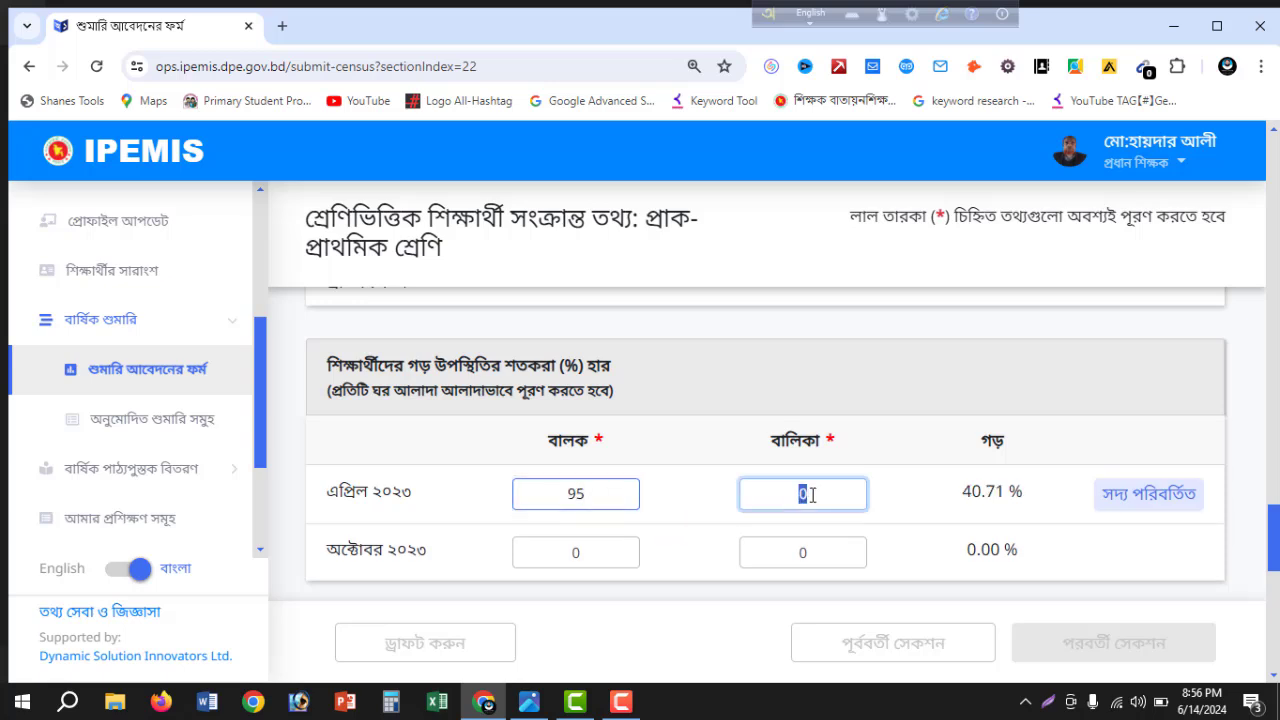
type("96")
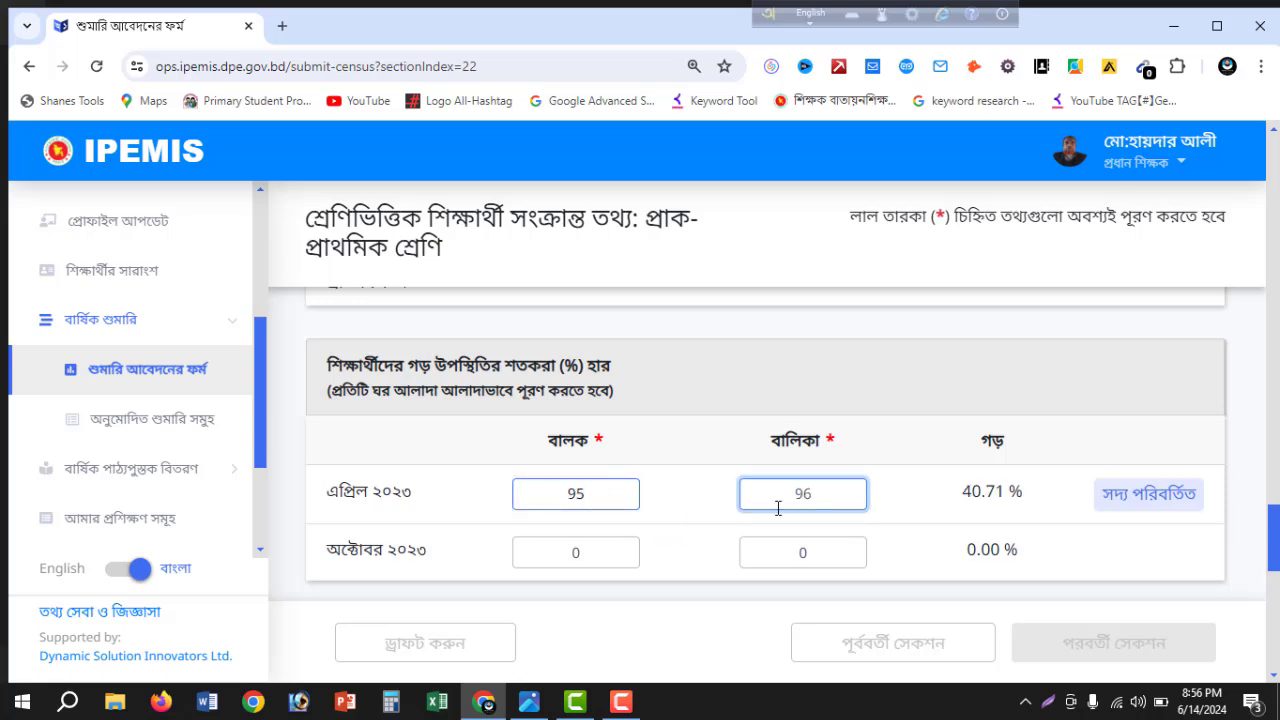
Set the অক্টোবর ২০২৩ average attendance rate to 95 percent for boys and 96 percent for girls
double_click(593, 552)
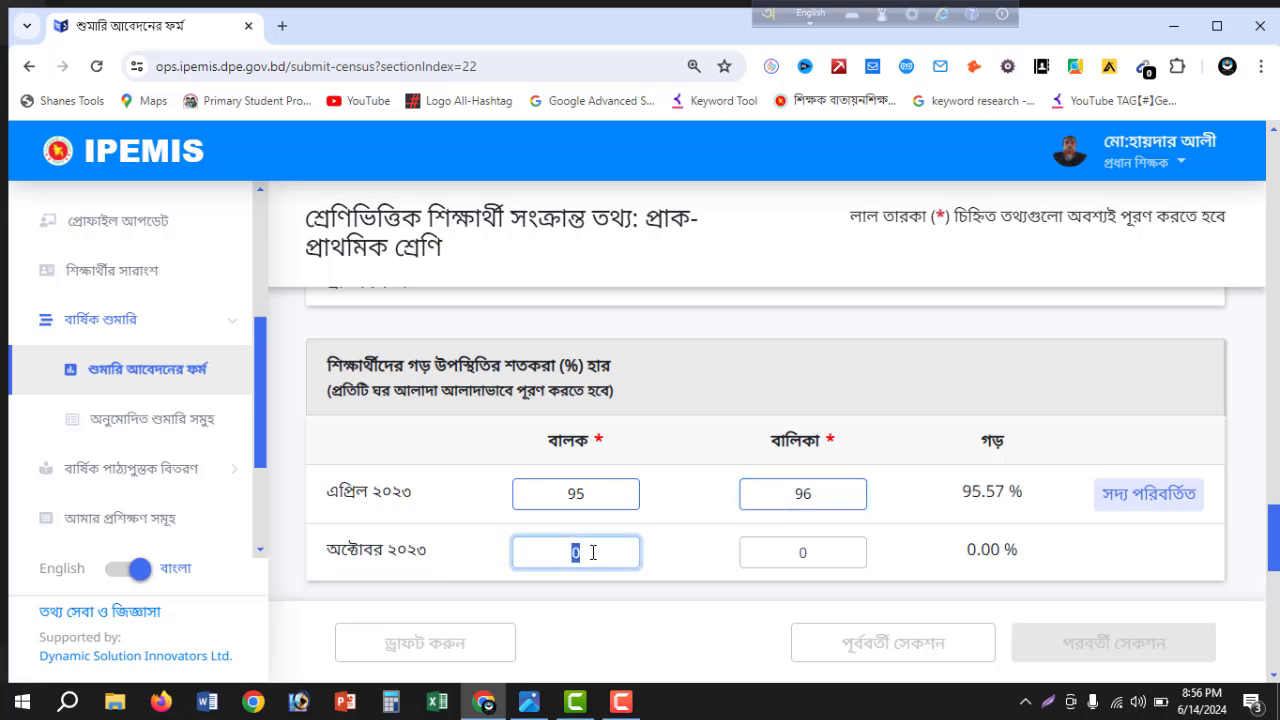
type("95")
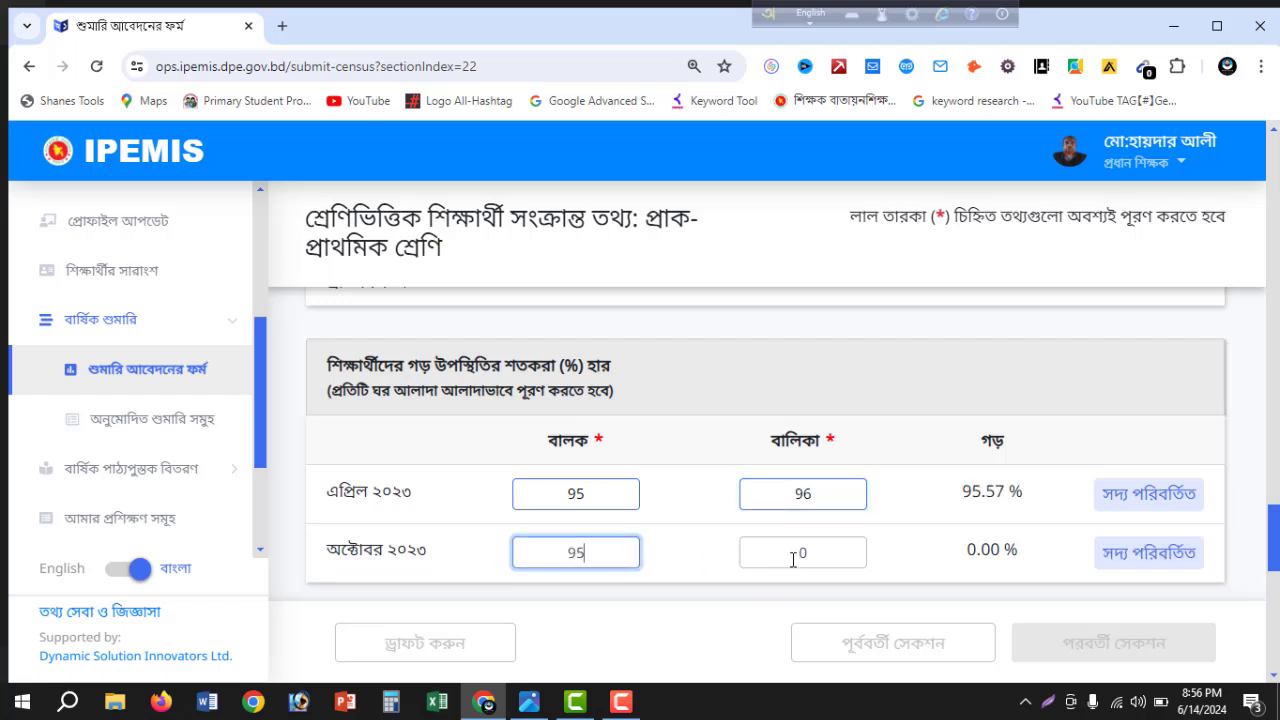
double_click(807, 556)
type("9")
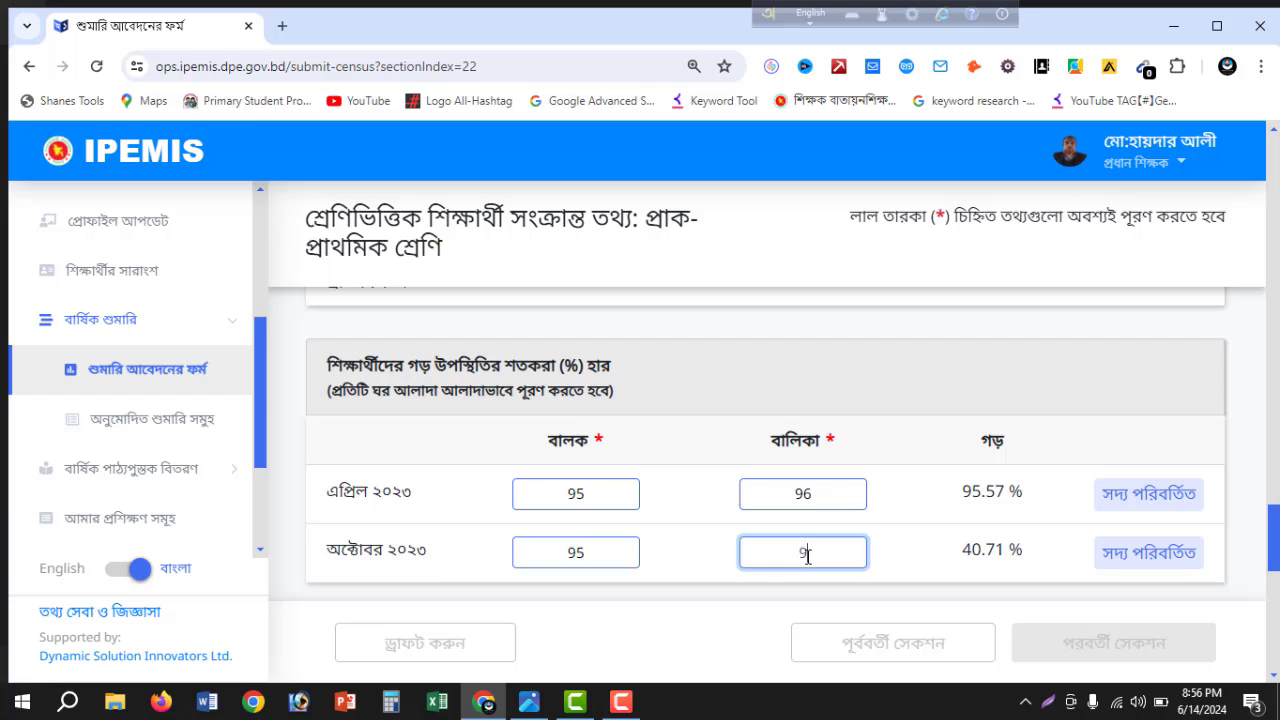
type("6")
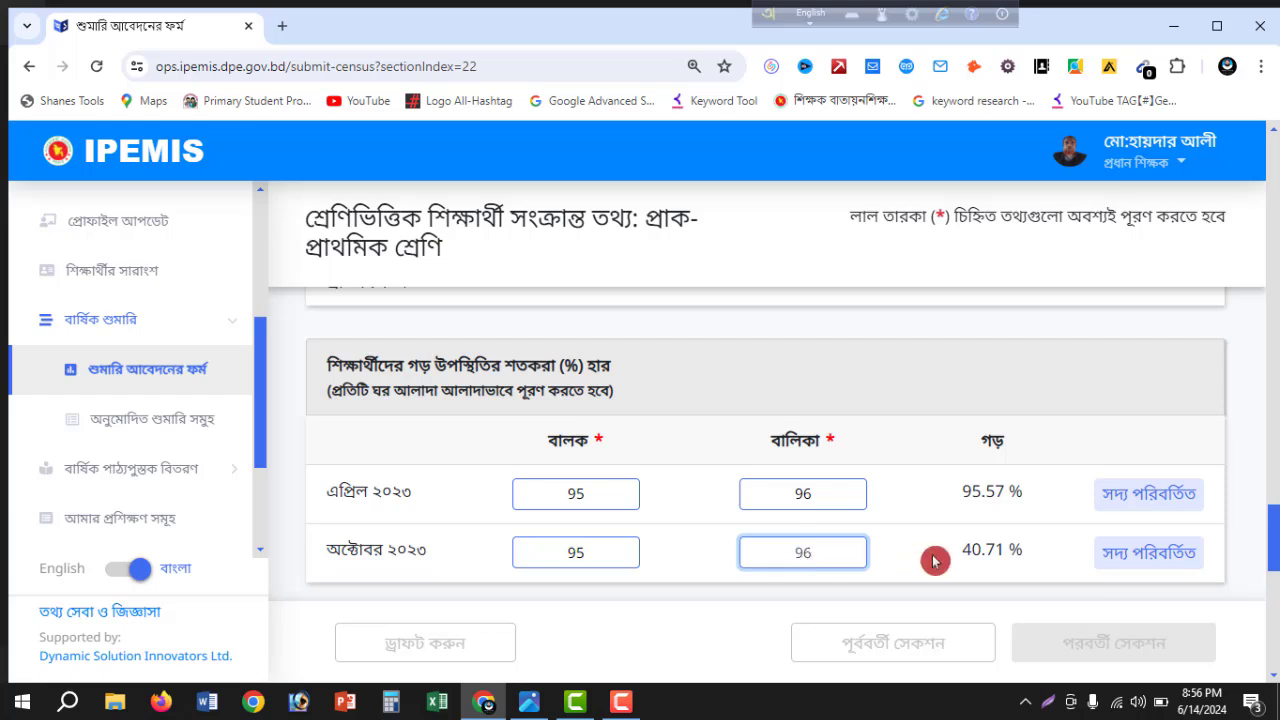
In the enrolment-by-medium-of-instruction table, enter 9 boys and 12 girls for বাংলা মিডিয়াম
scroll(925, 540, "down", 3)
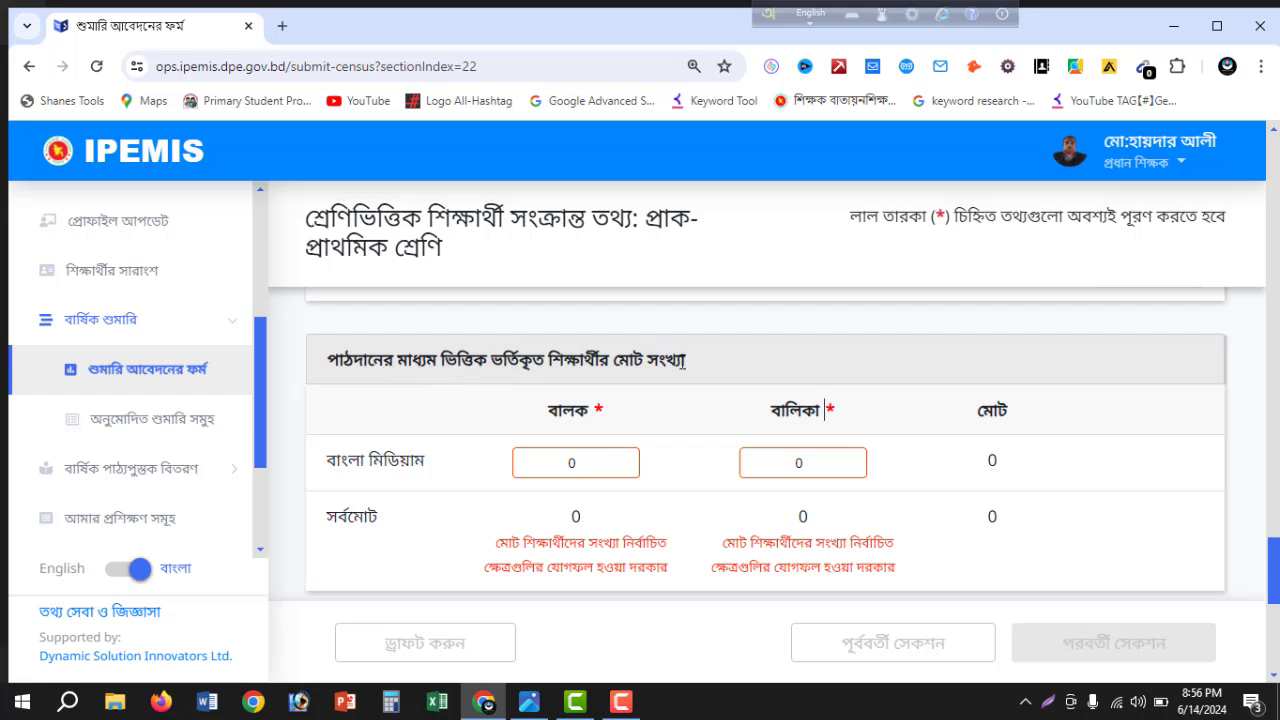
double_click(590, 463)
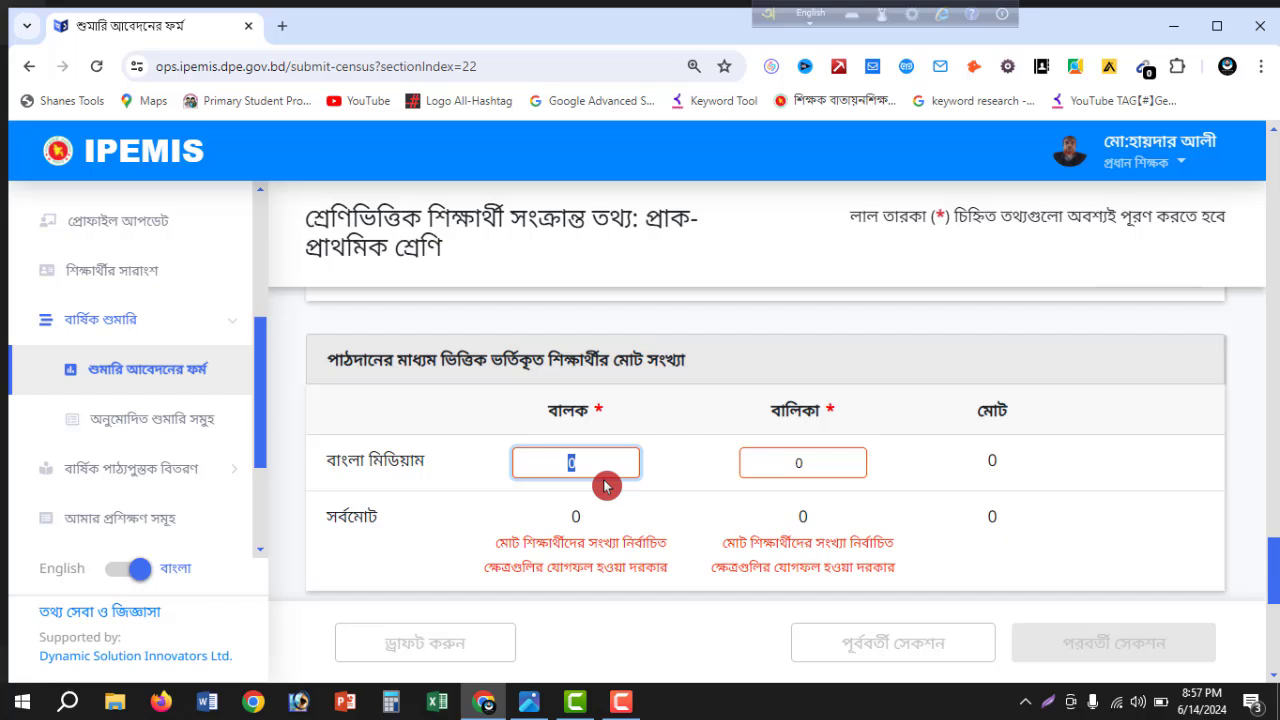
type("9")
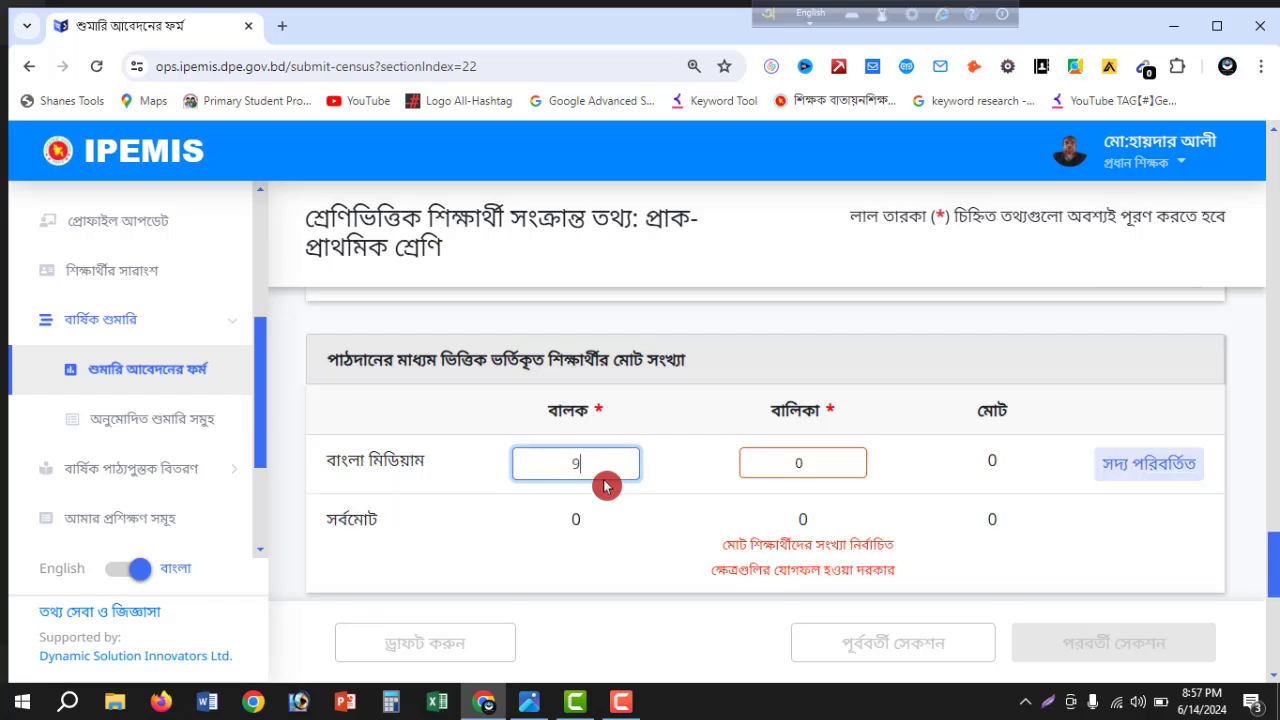
left_click(816, 462)
type("12")
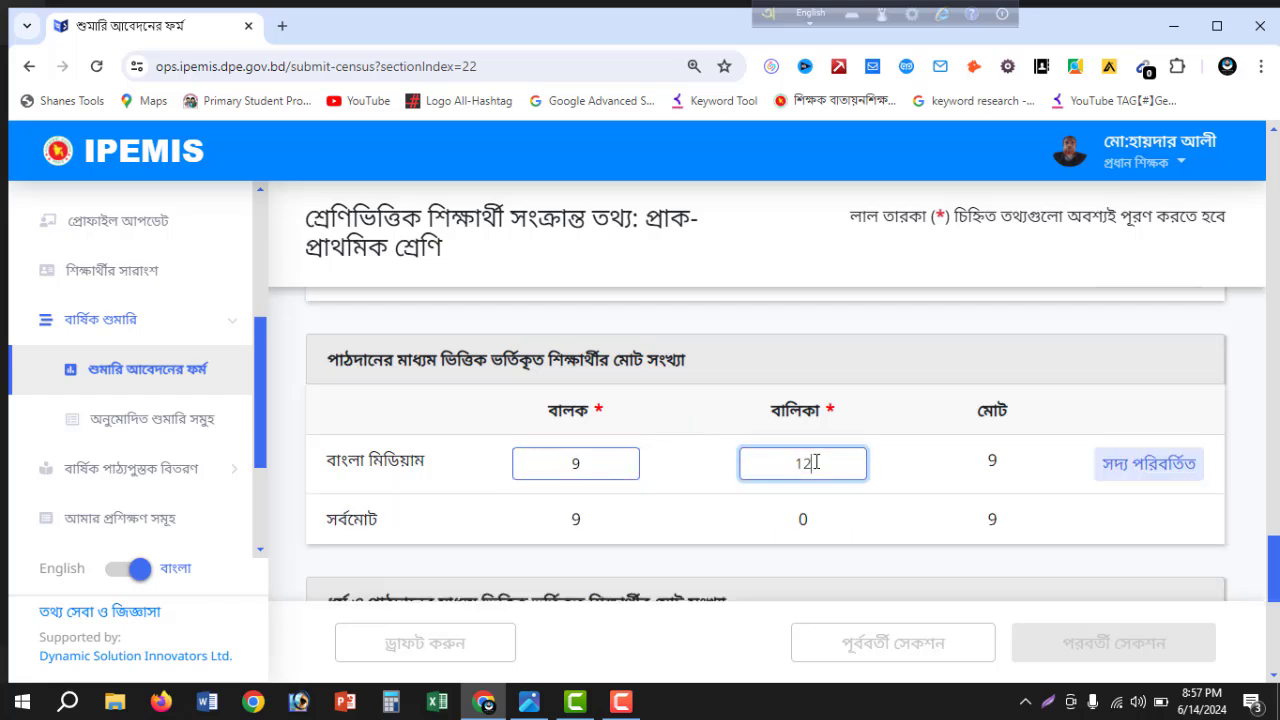
scroll(813, 455, "down", 2)
scroll(813, 455, "up", 2)
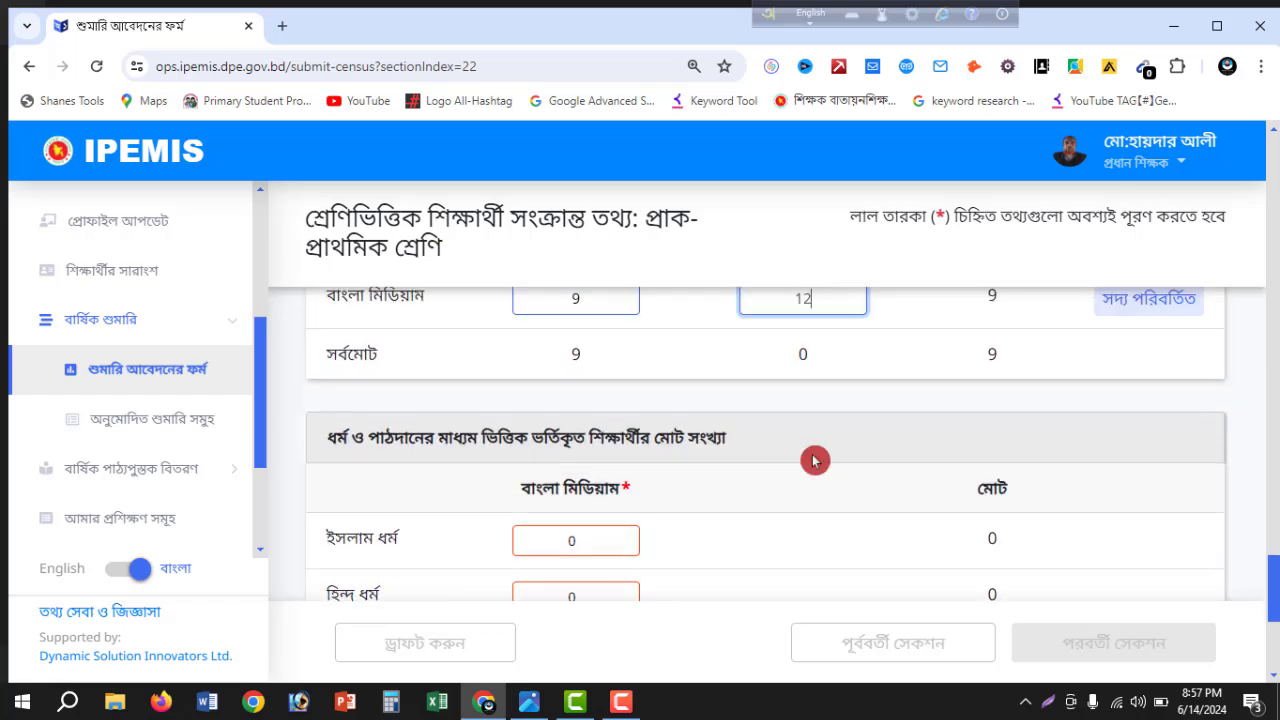
Try 8 as the boys' count for বাংলা মিডিয়াম, and set it back to 9
left_click(587, 369)
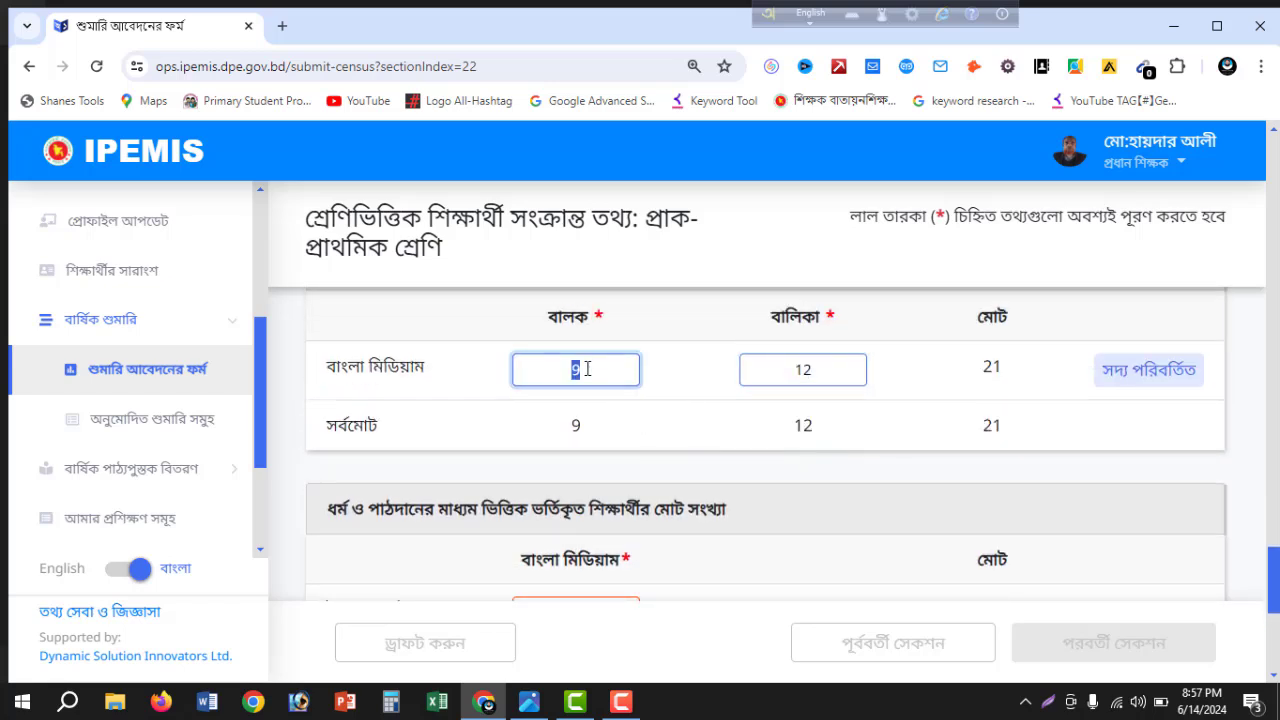
type("8")
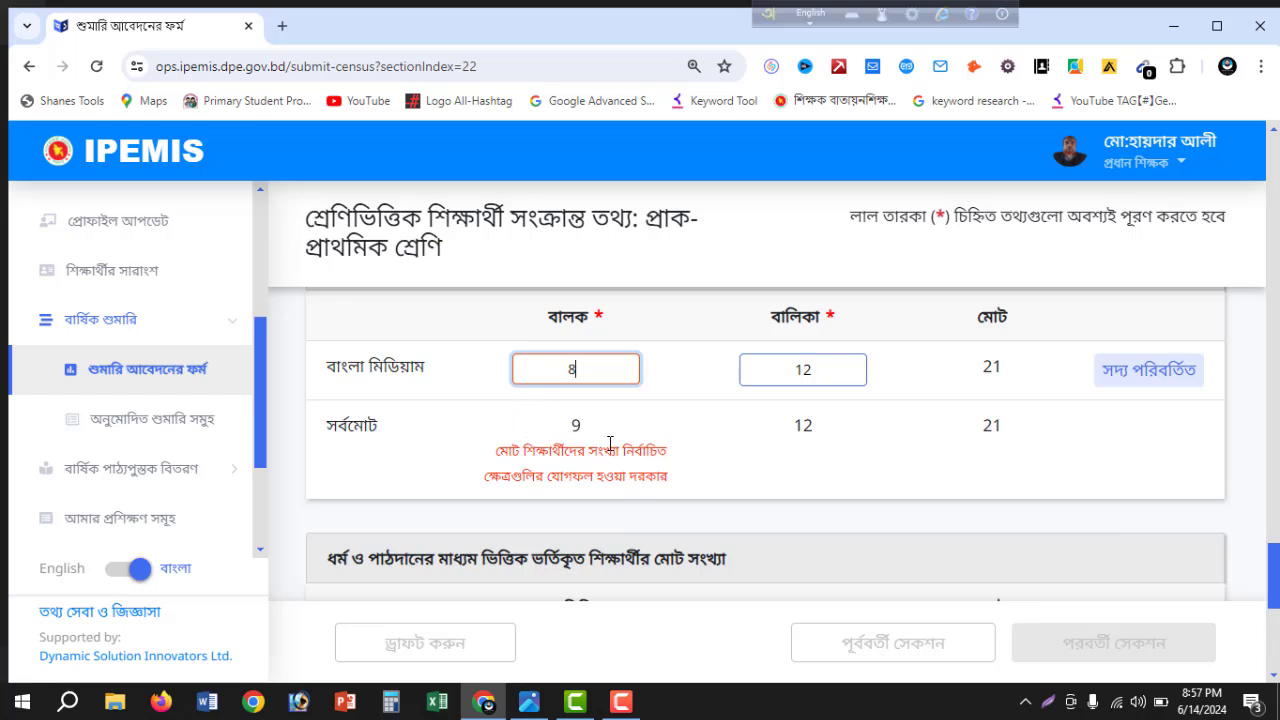
left_click(580, 464)
key("BackSpace")
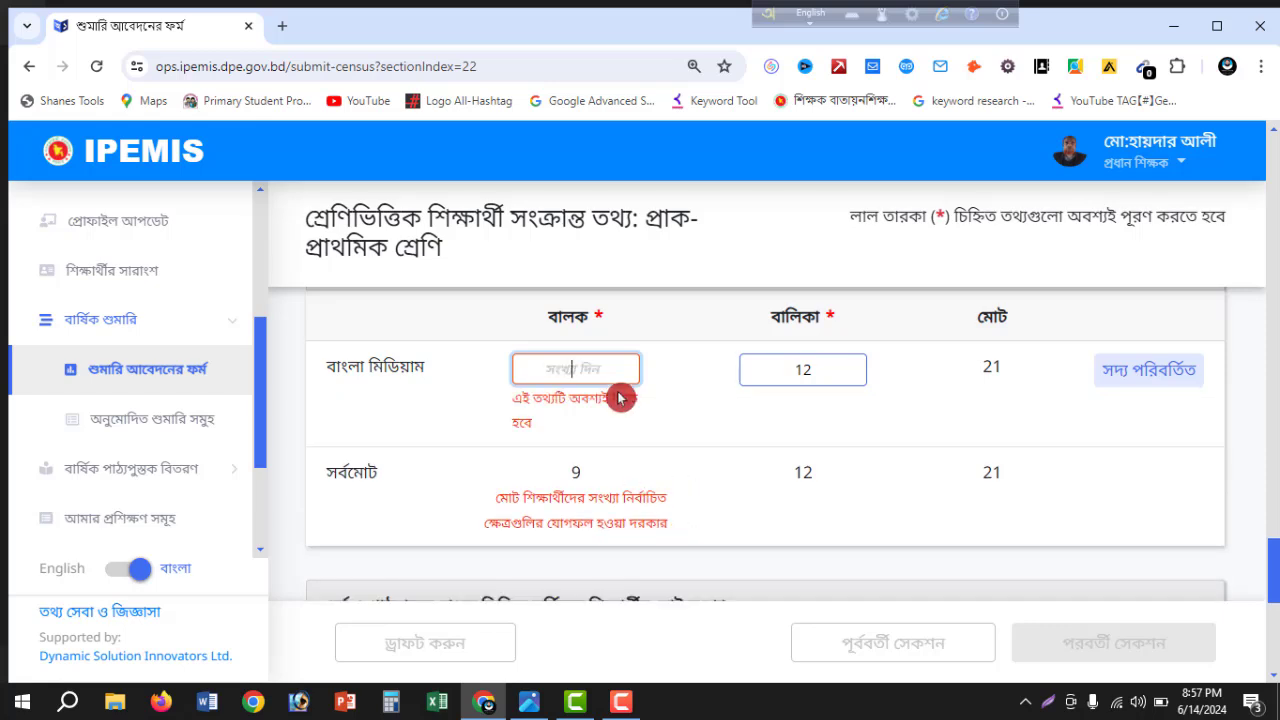
type("9")
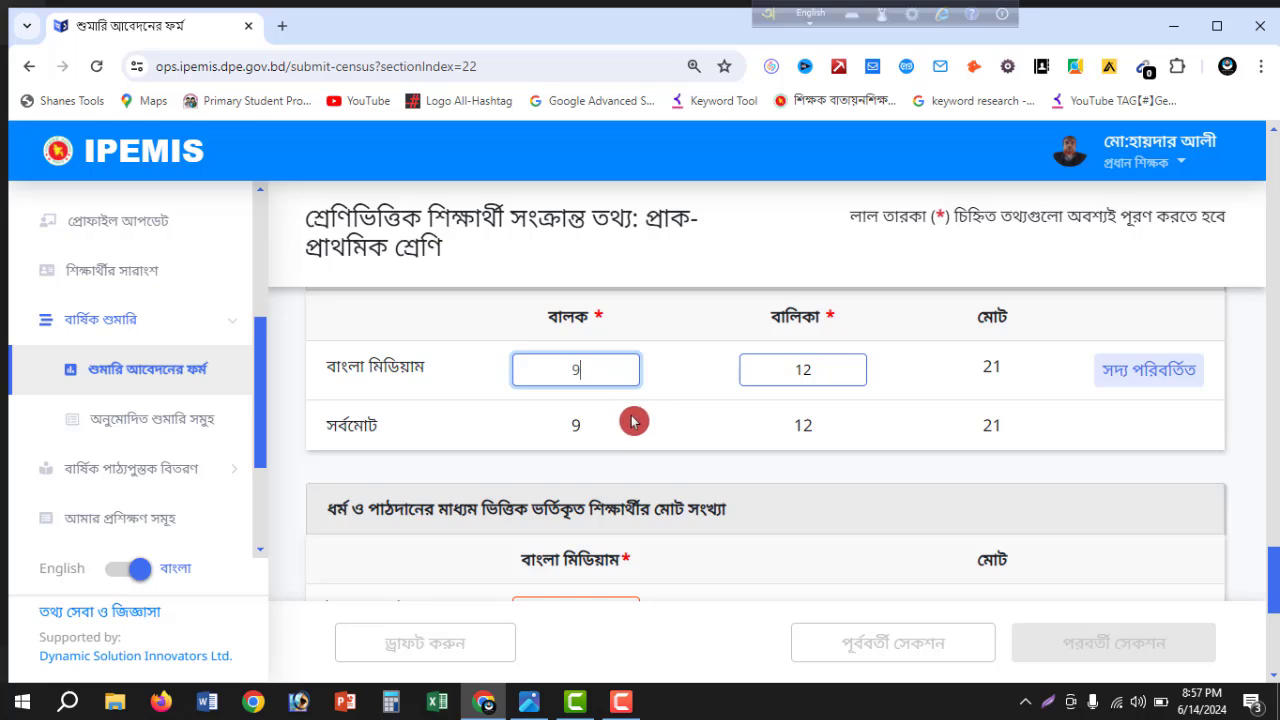
left_click(694, 426)
Enter 21 for ইসলাম ধর্ম in the religion and medium table, and check it against the বাংলা মিডিয়াম enrolment
scroll(697, 425, "down", 2)
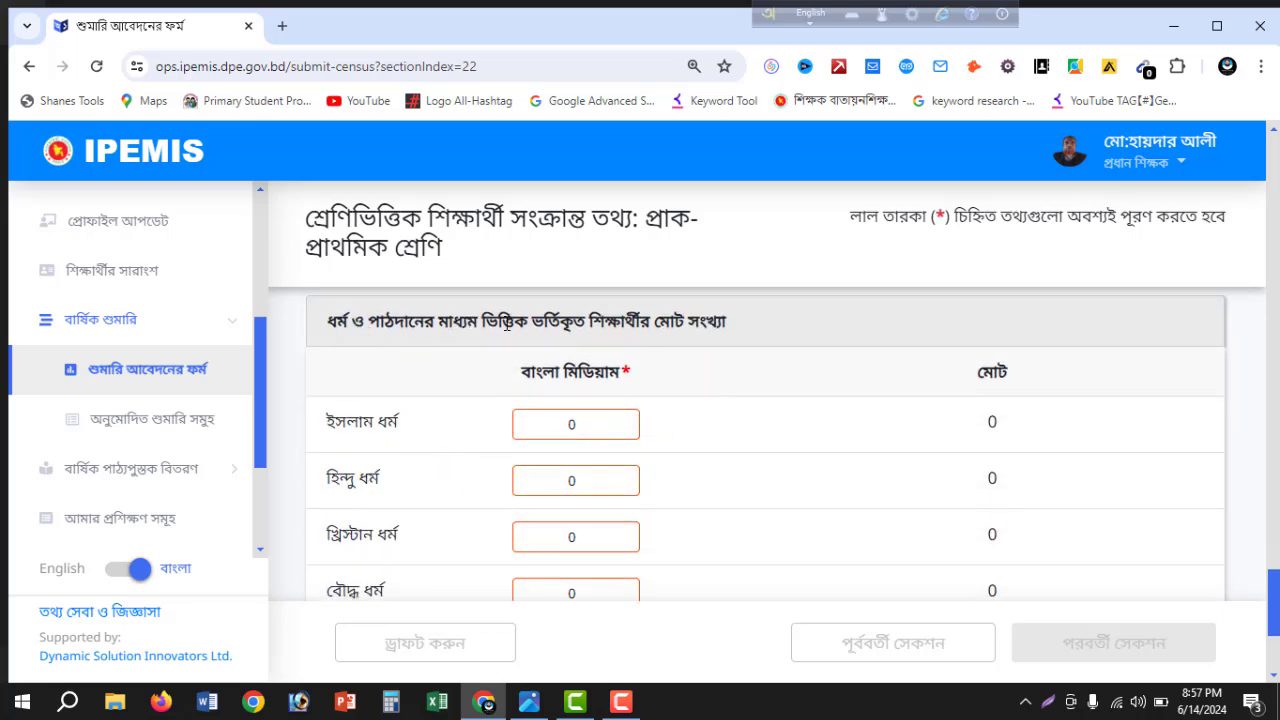
double_click(589, 420)
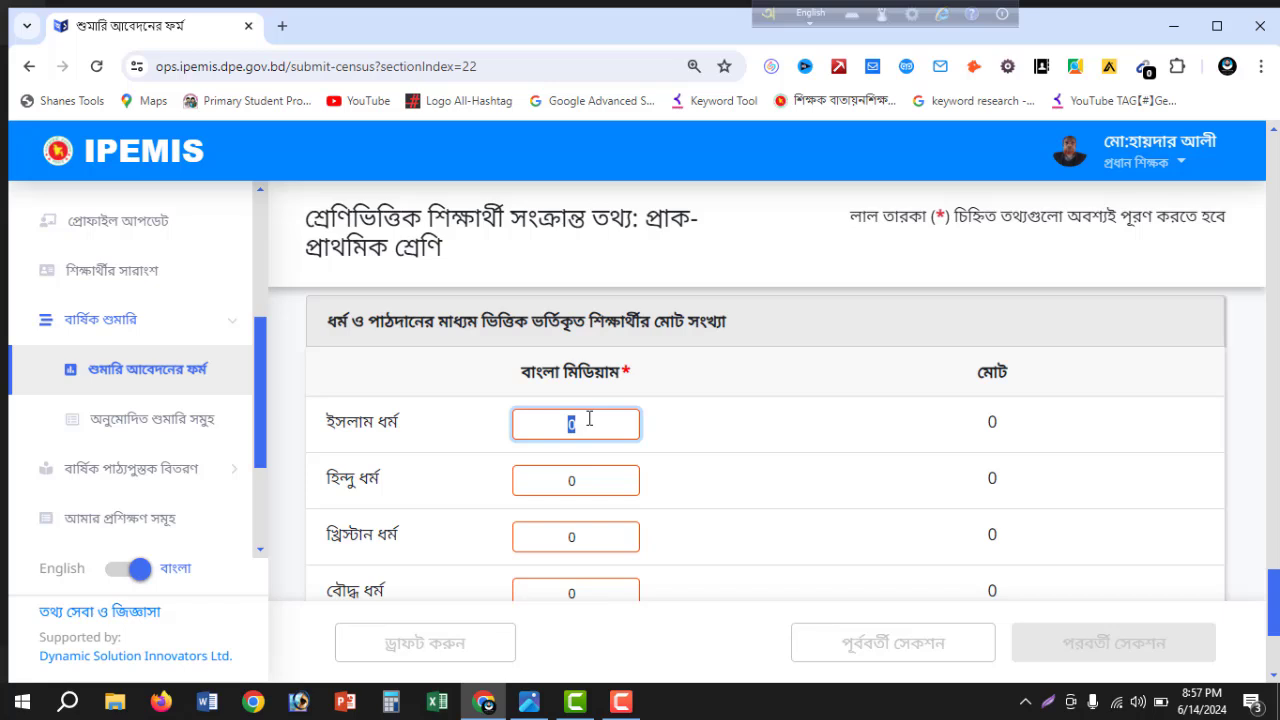
type("21")
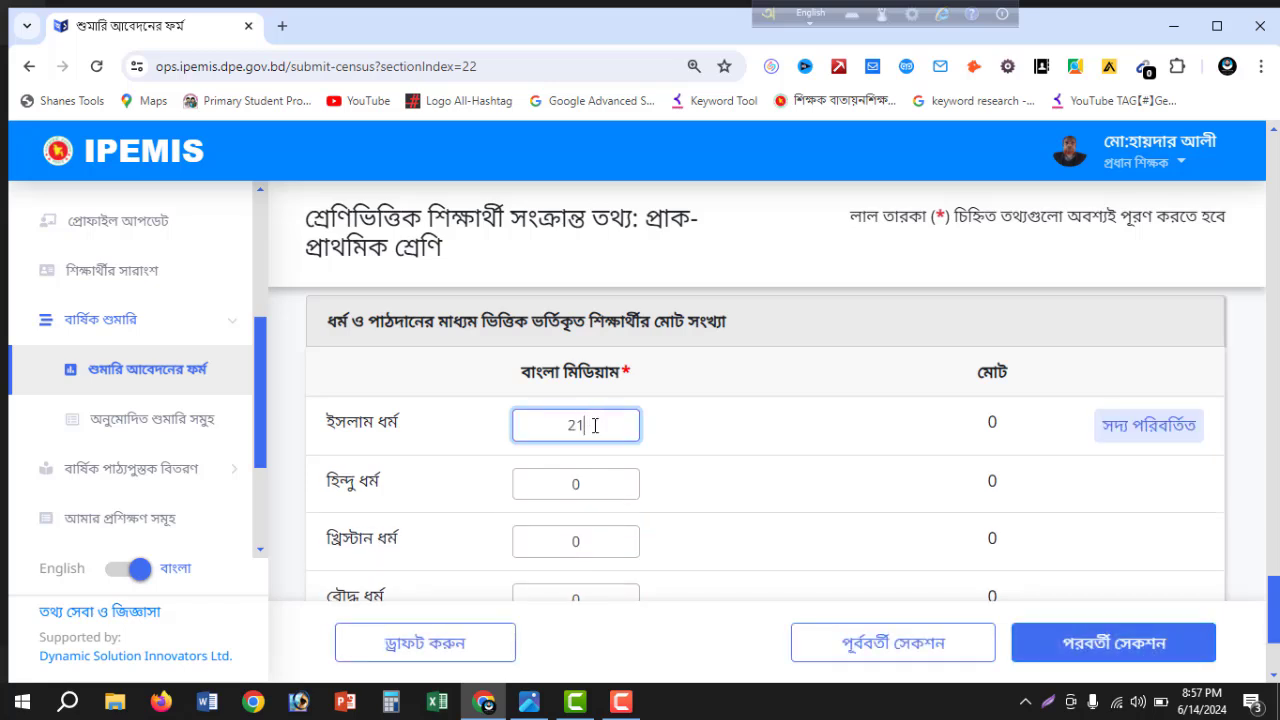
scroll(594, 425, "down", 1)
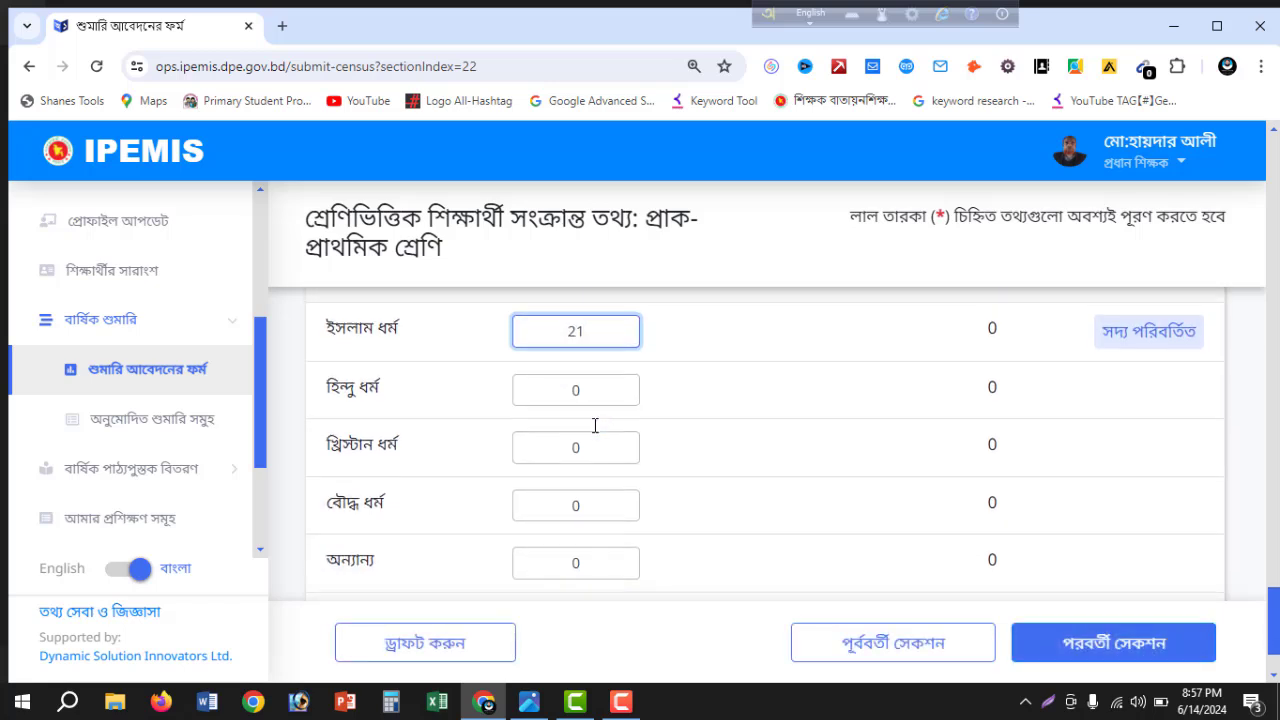
scroll(594, 425, "up", 1)
left_click(595, 430)
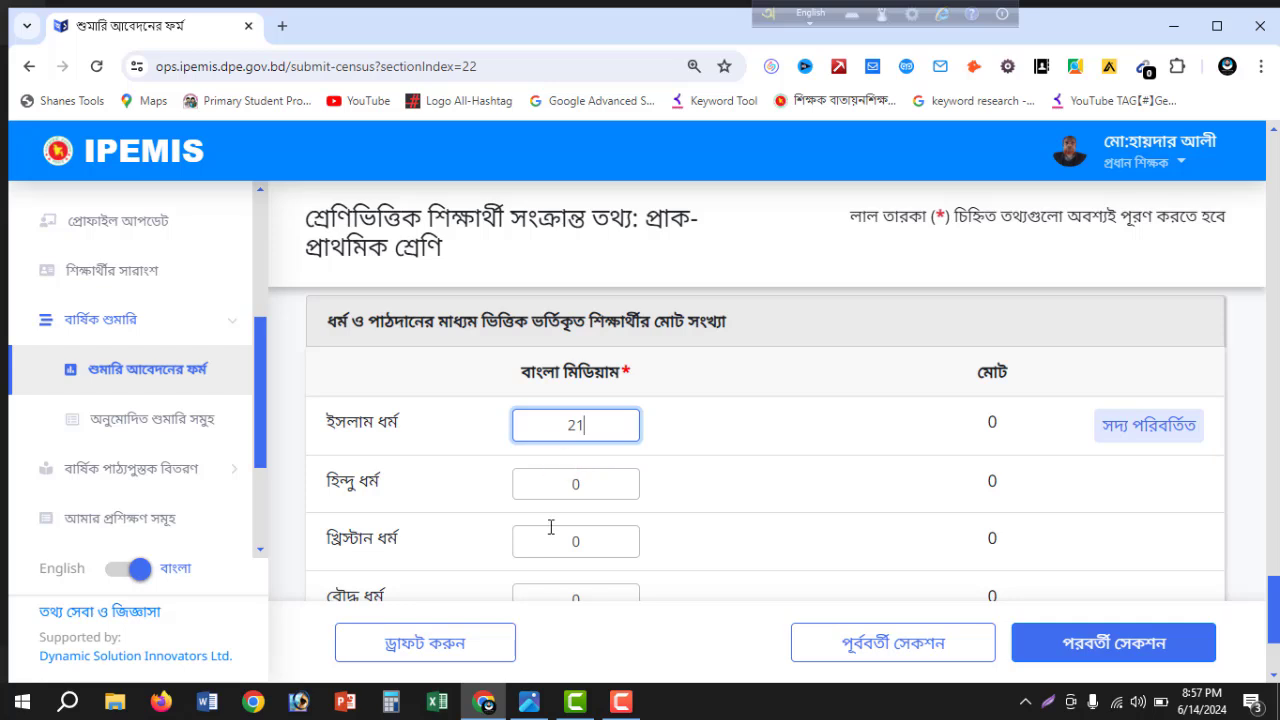
scroll(580, 448, "up", 1)
scroll(580, 448, "up", 3)
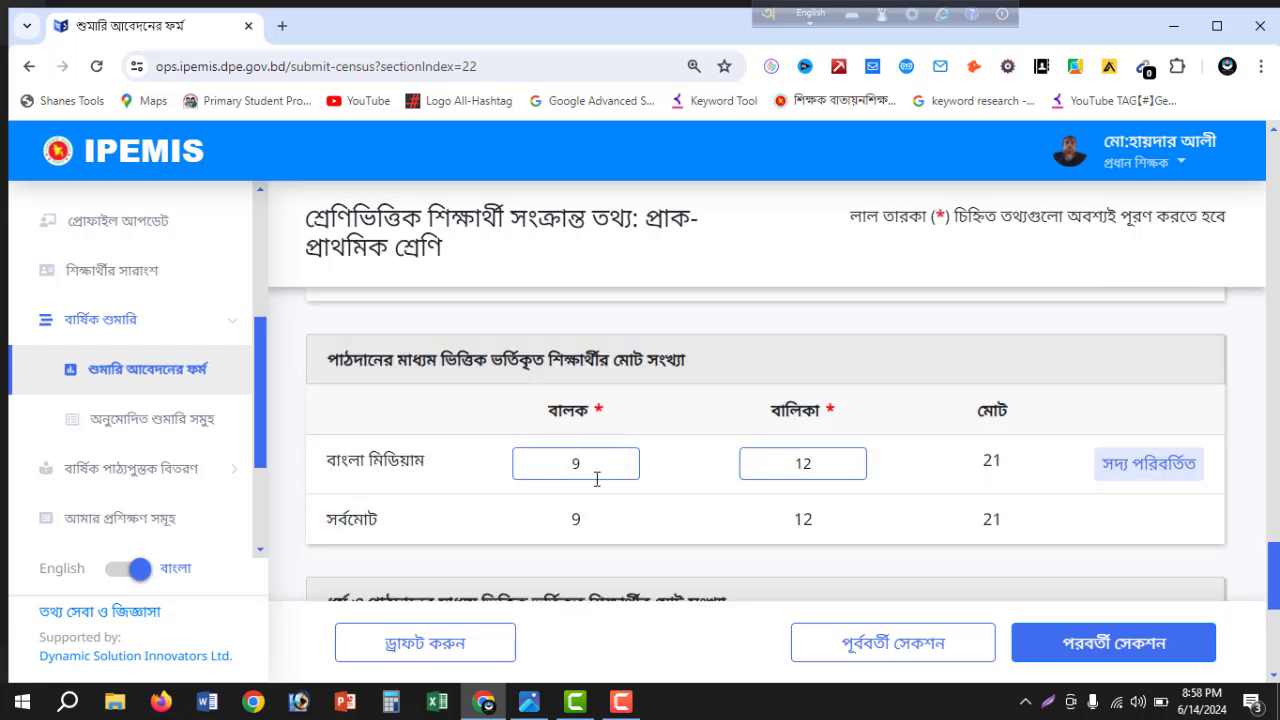
scroll(597, 479, "down", 4)
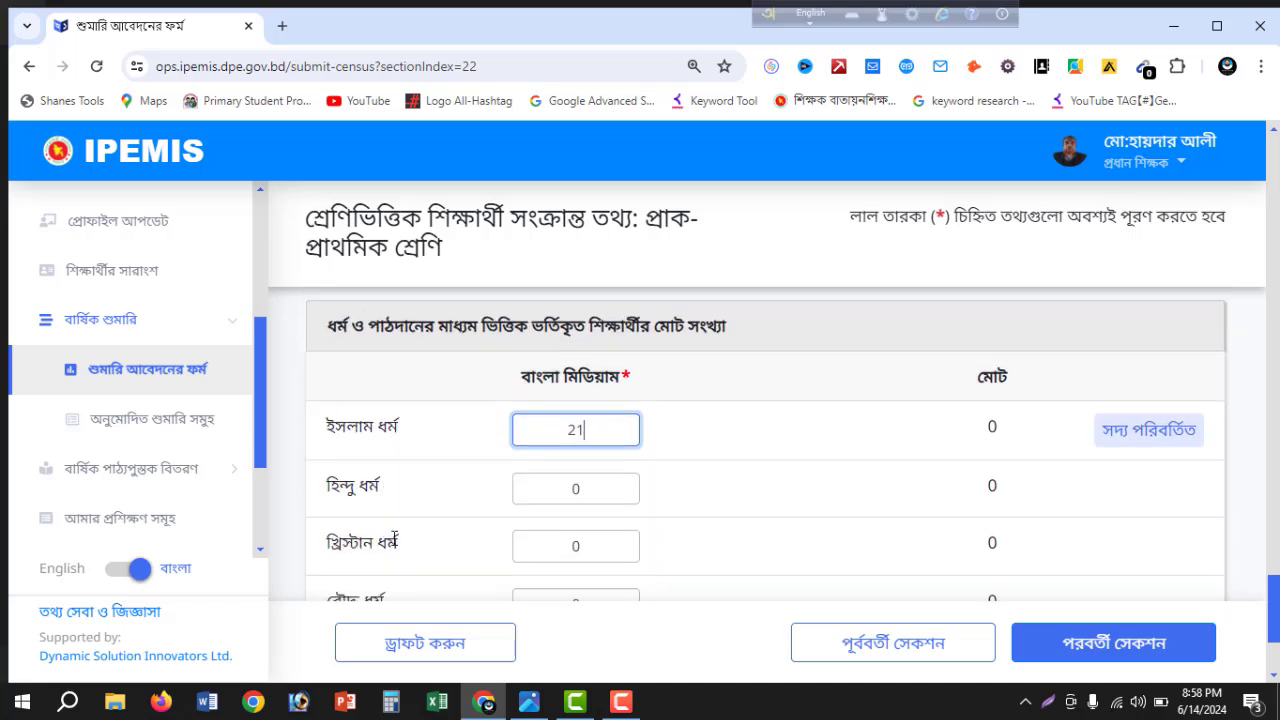
Enter 9 for হিন্দু ধর্ম in the religion table and review the table's total row
left_click(585, 482)
key("BackSpace")
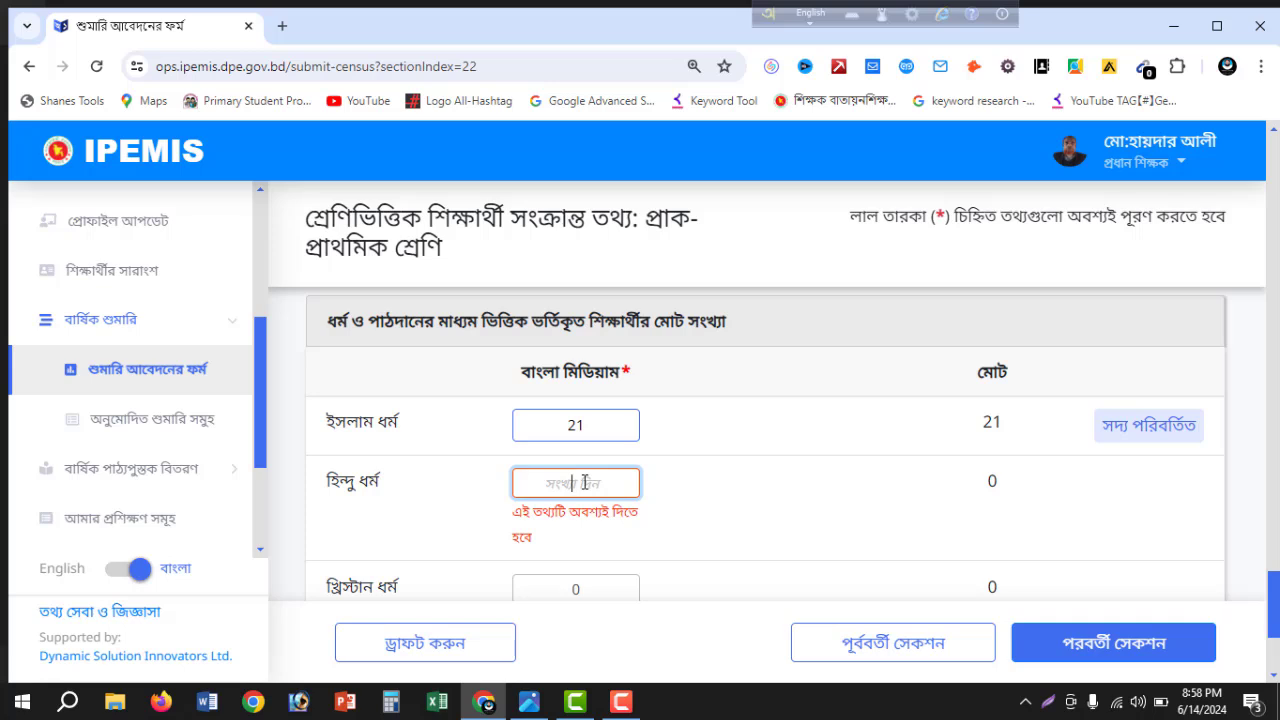
type("9")
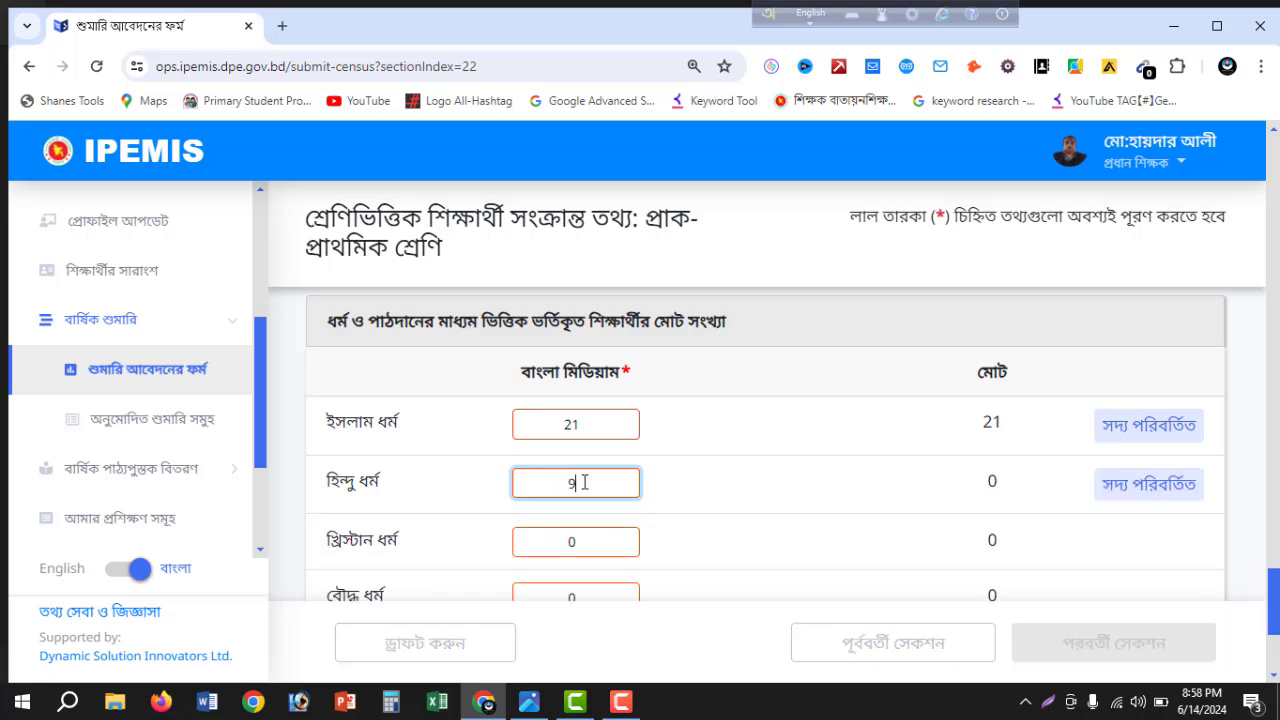
scroll(594, 491, "down", 3)
scroll(594, 490, "up", 1)
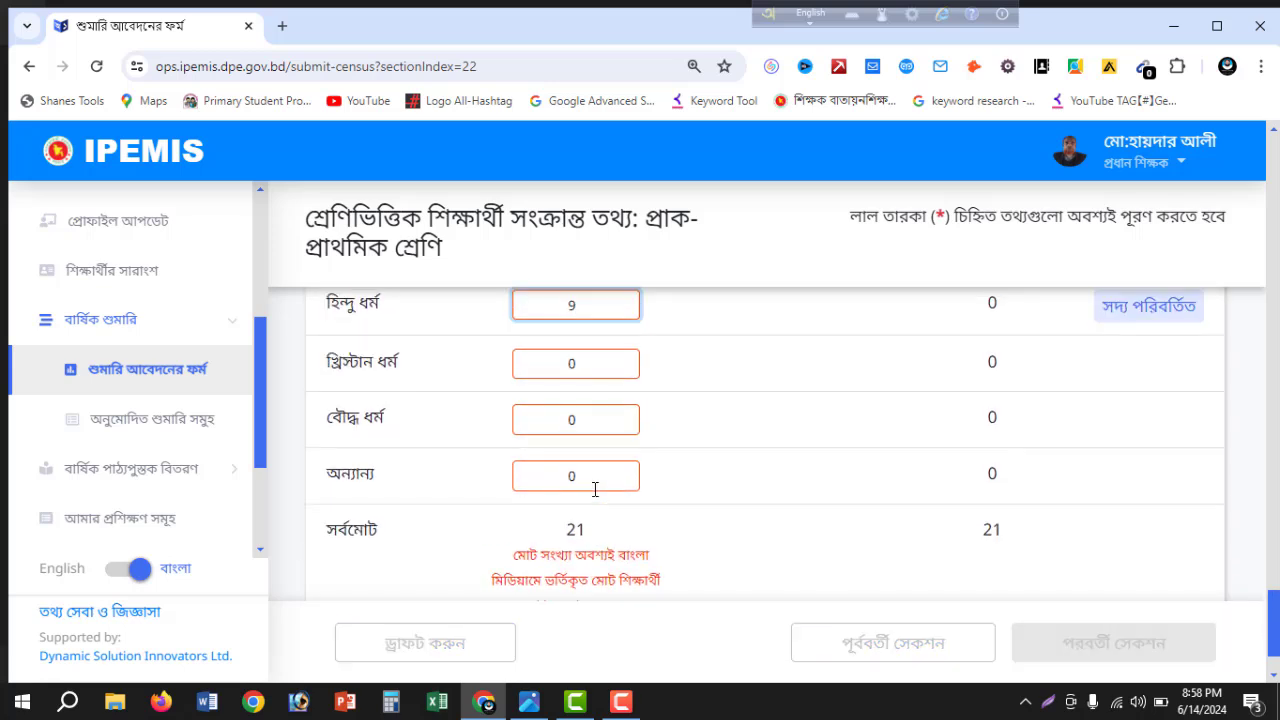
scroll(610, 516, "up", 3)
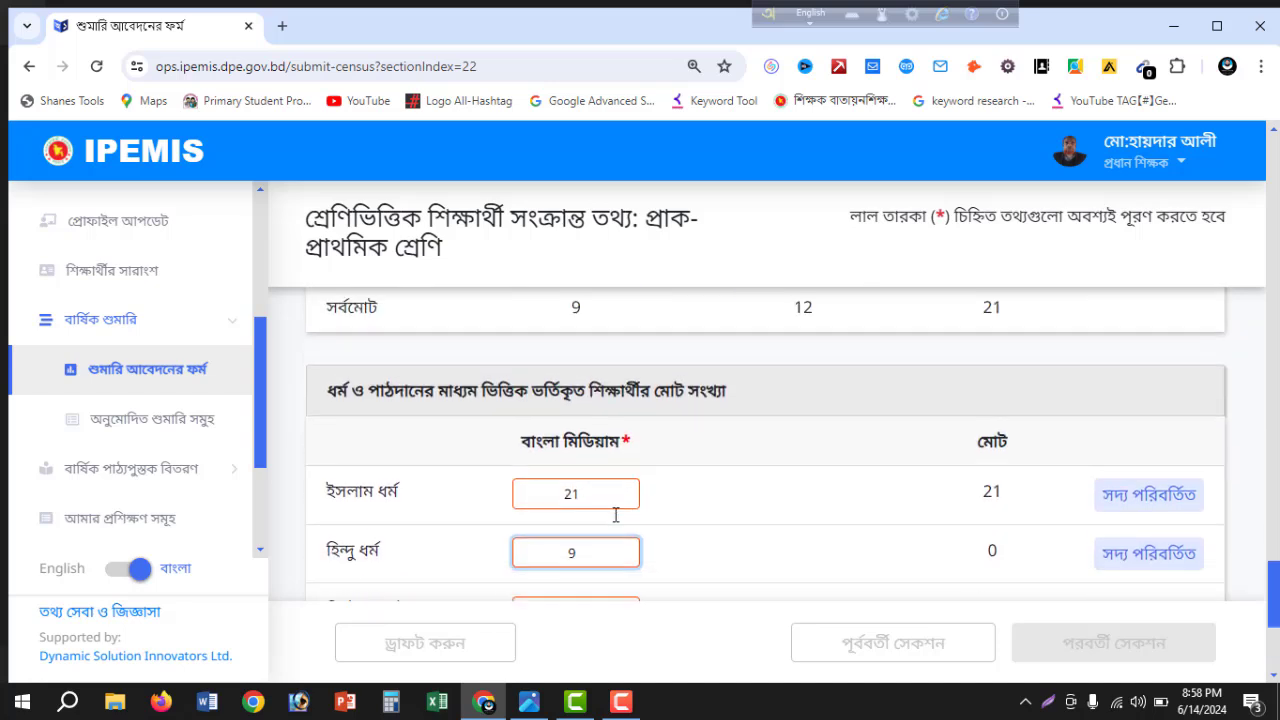
scroll(615, 515, "down", 1)
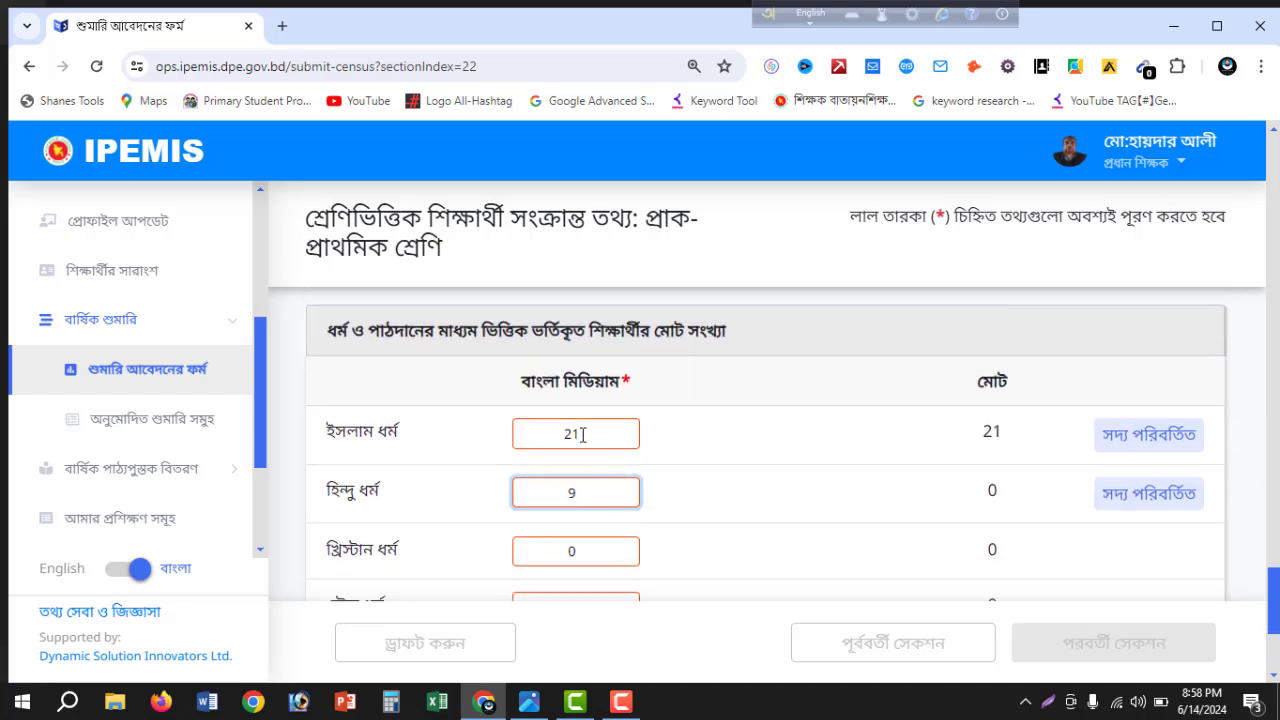
Set the ইসলাম ধর্ম count to 12 and check the total of the religion table
double_click(583, 434)
type("1")
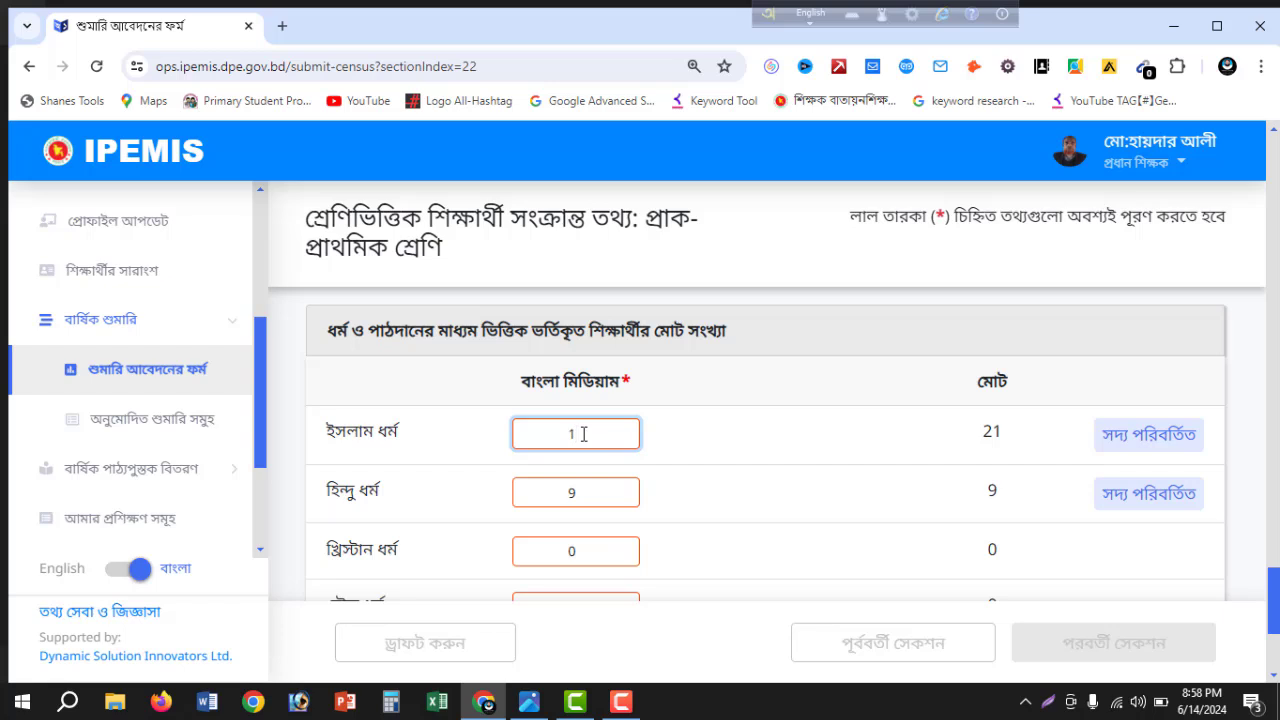
type("2")
scroll(628, 442, "down", 2)
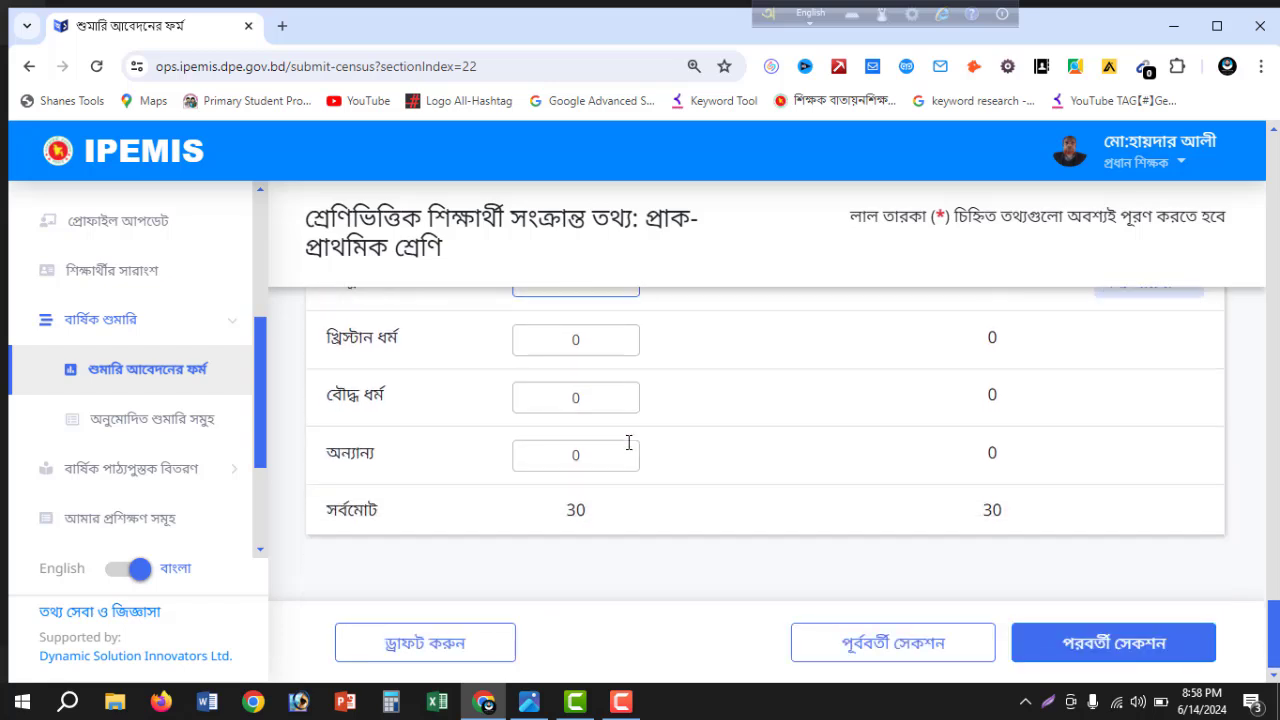
scroll(591, 491, "up", 2)
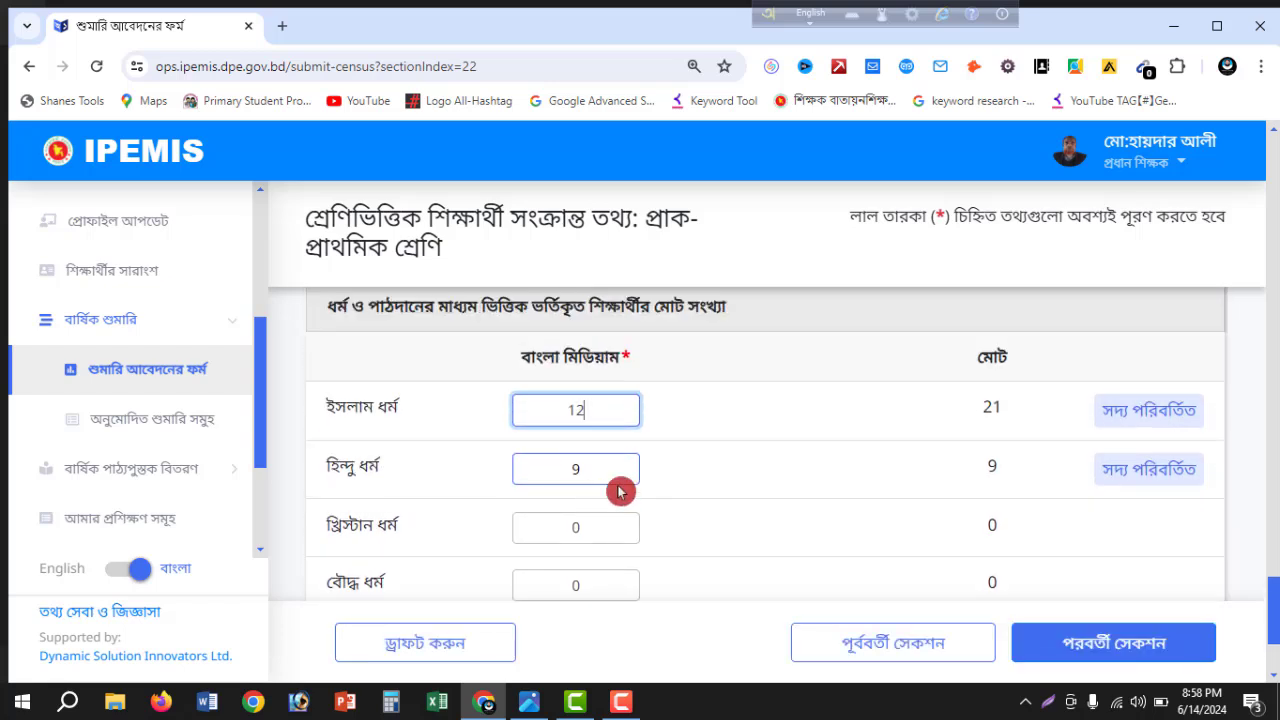
Set the হিন্দু ধর্ম count back to 0 in the pre-primary religion and medium table
double_click(593, 416)
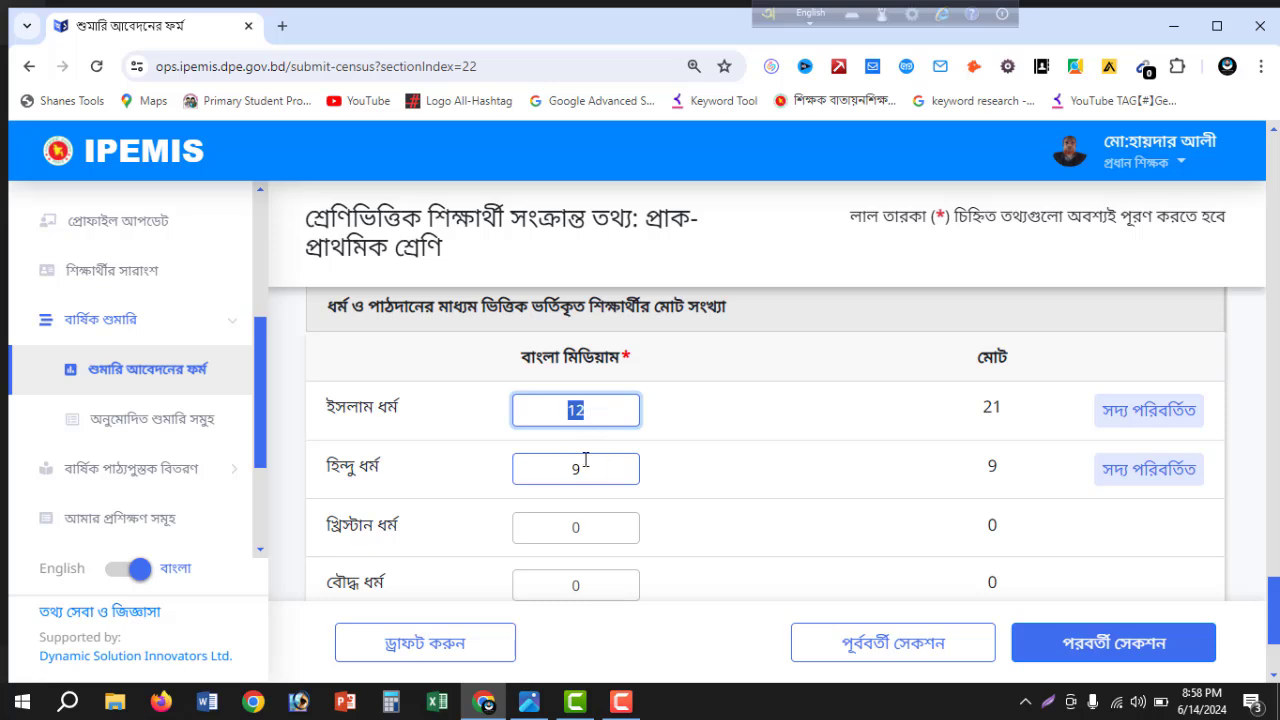
double_click(589, 464)
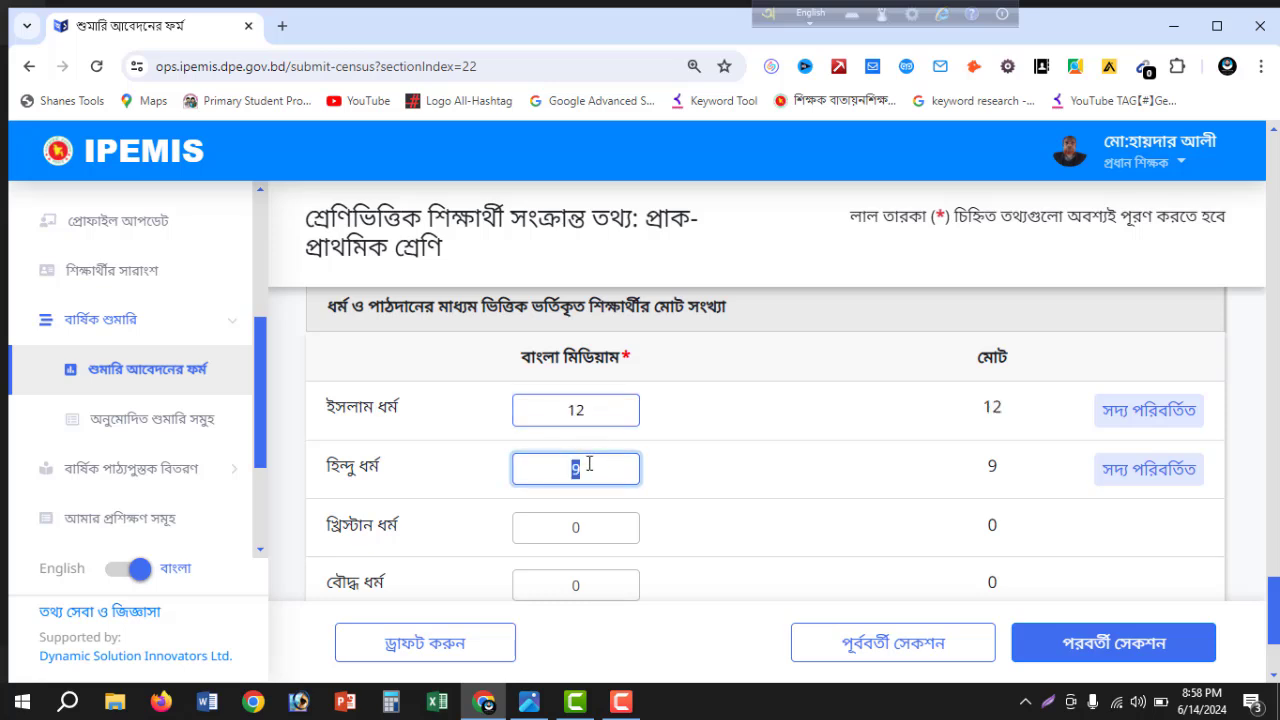
type("0")
left_click(585, 442)
Set the ইসলাম ধর্ম count to 21 in the religion table and continue to the next census section
double_click(594, 419)
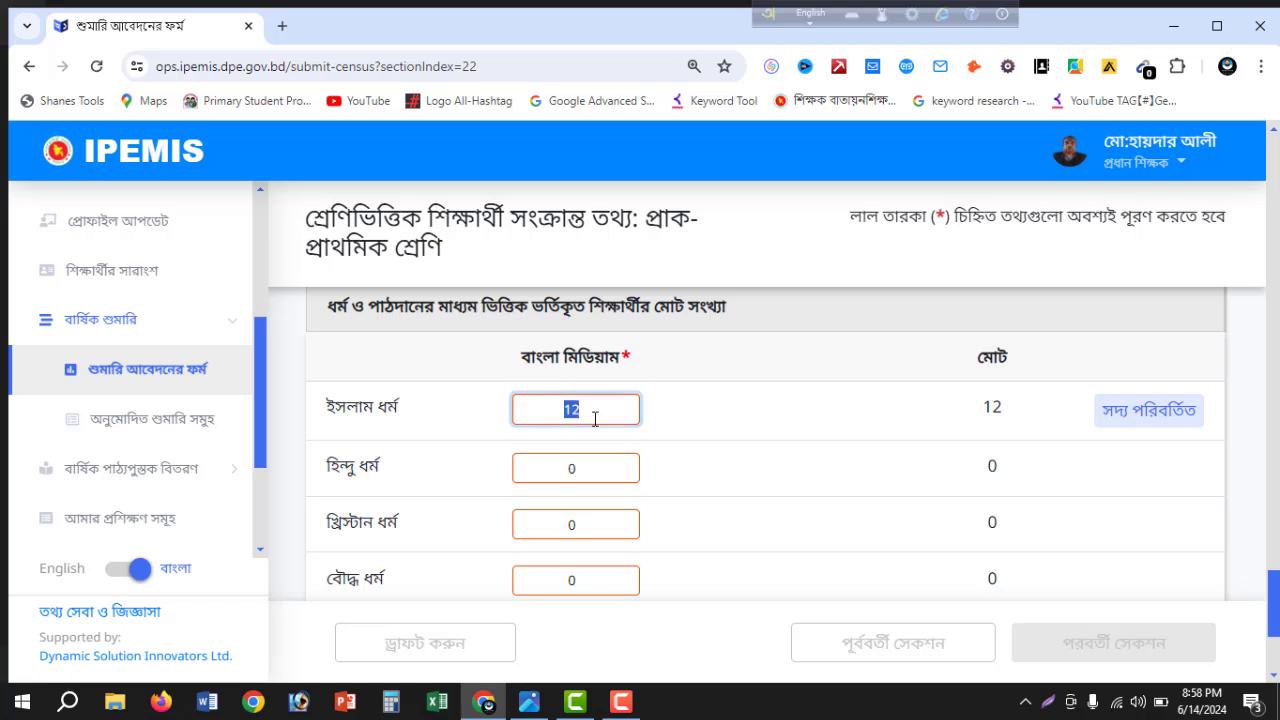
type("21")
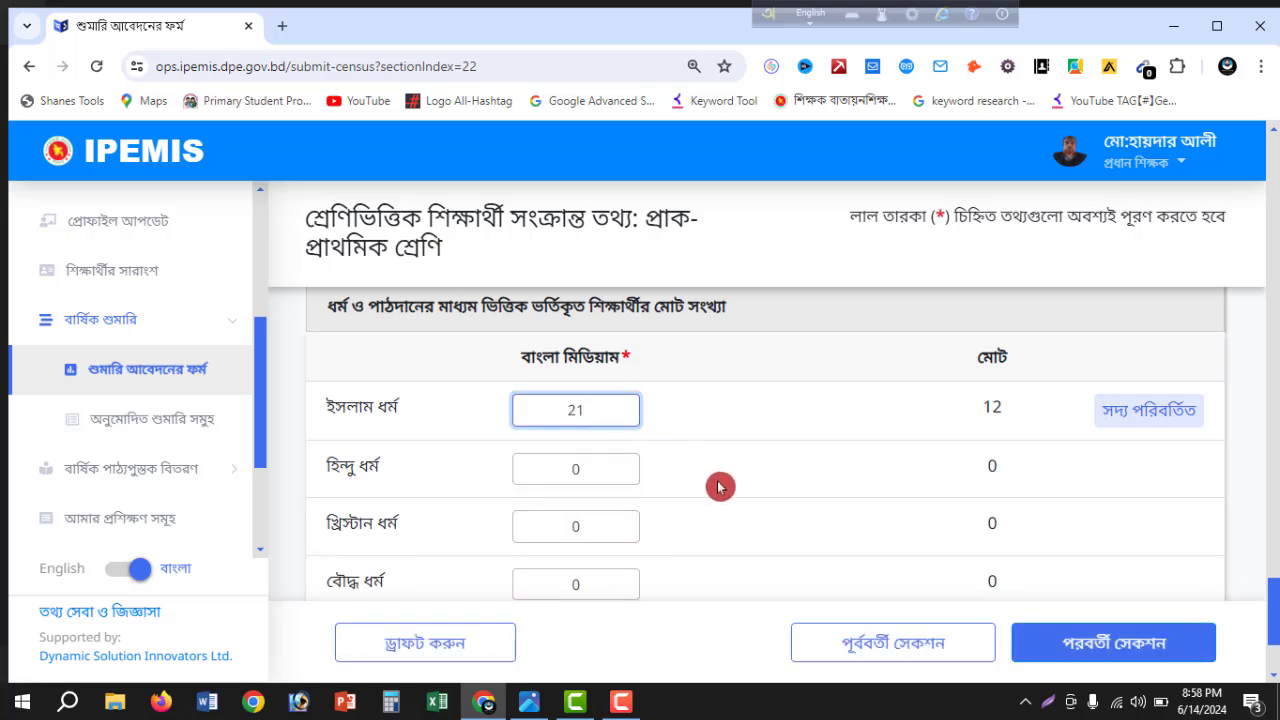
scroll(718, 485, "down", 2)
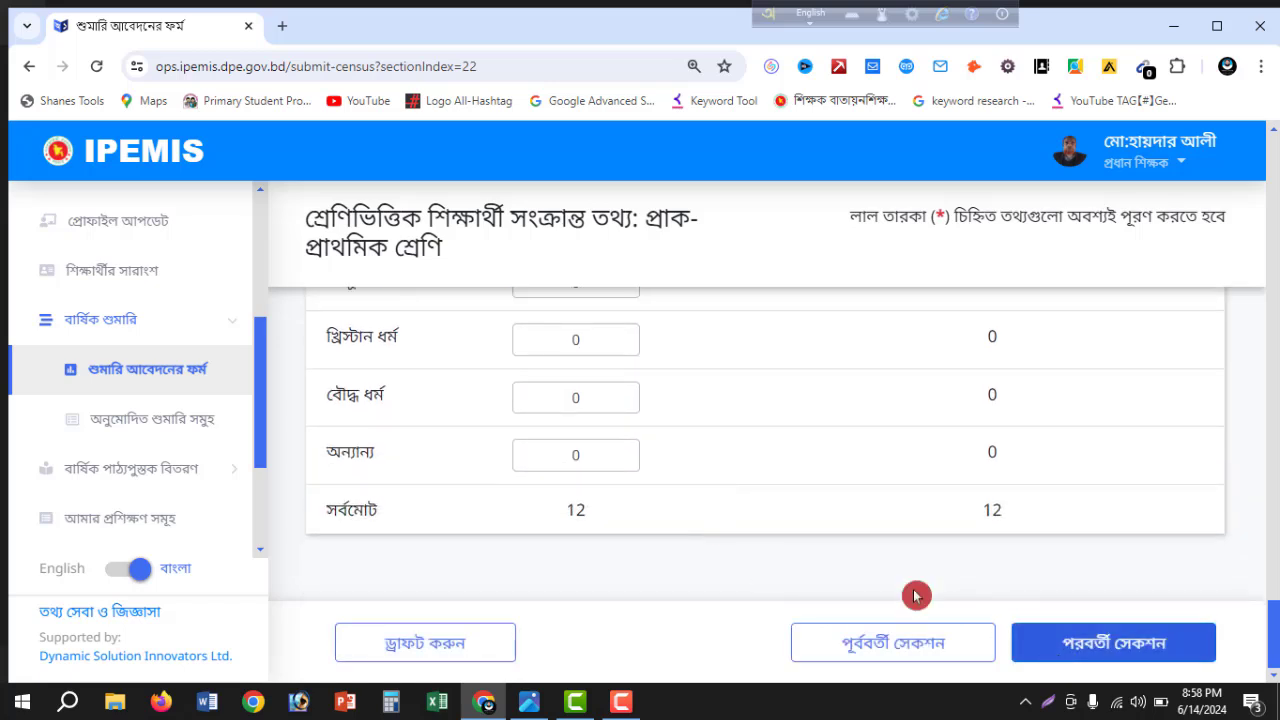
left_click(1103, 645)
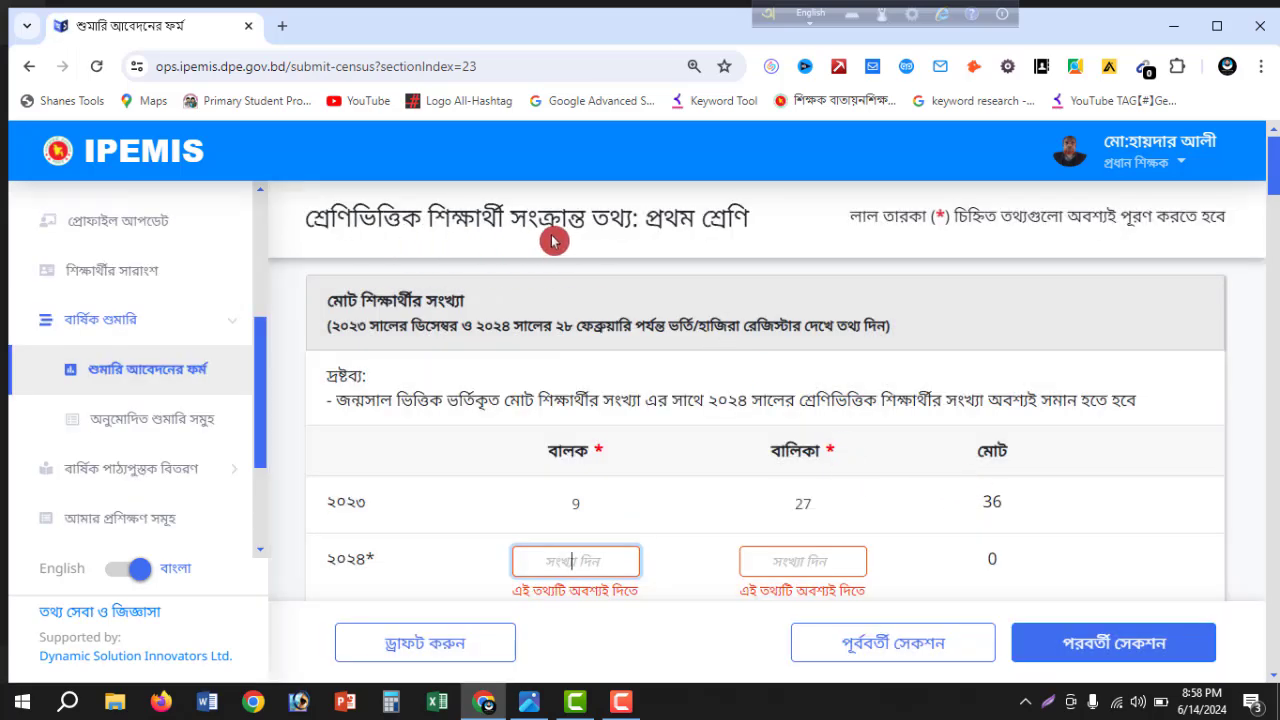
Look up the boys' and girls' counts for প্রথম শ্রেণি in the STUDENT.jpg image and return to the census form in the browser
scroll(737, 268, "down", 2)
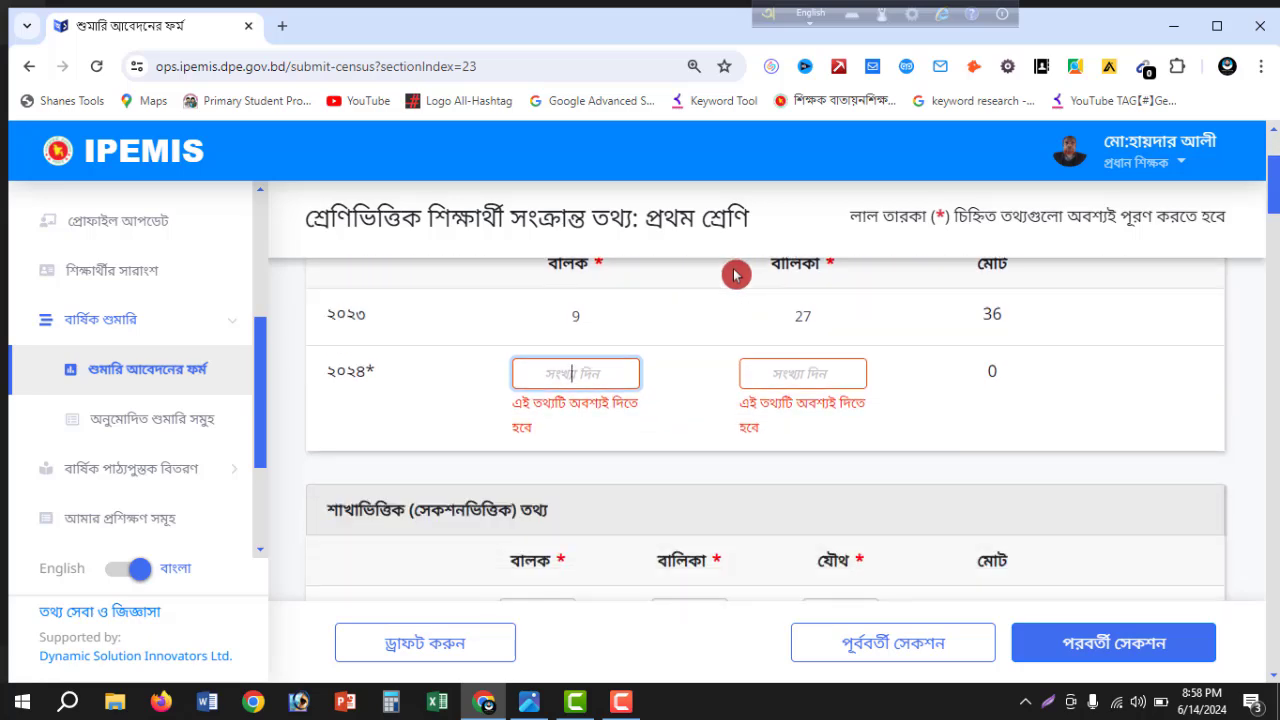
left_click(529, 702)
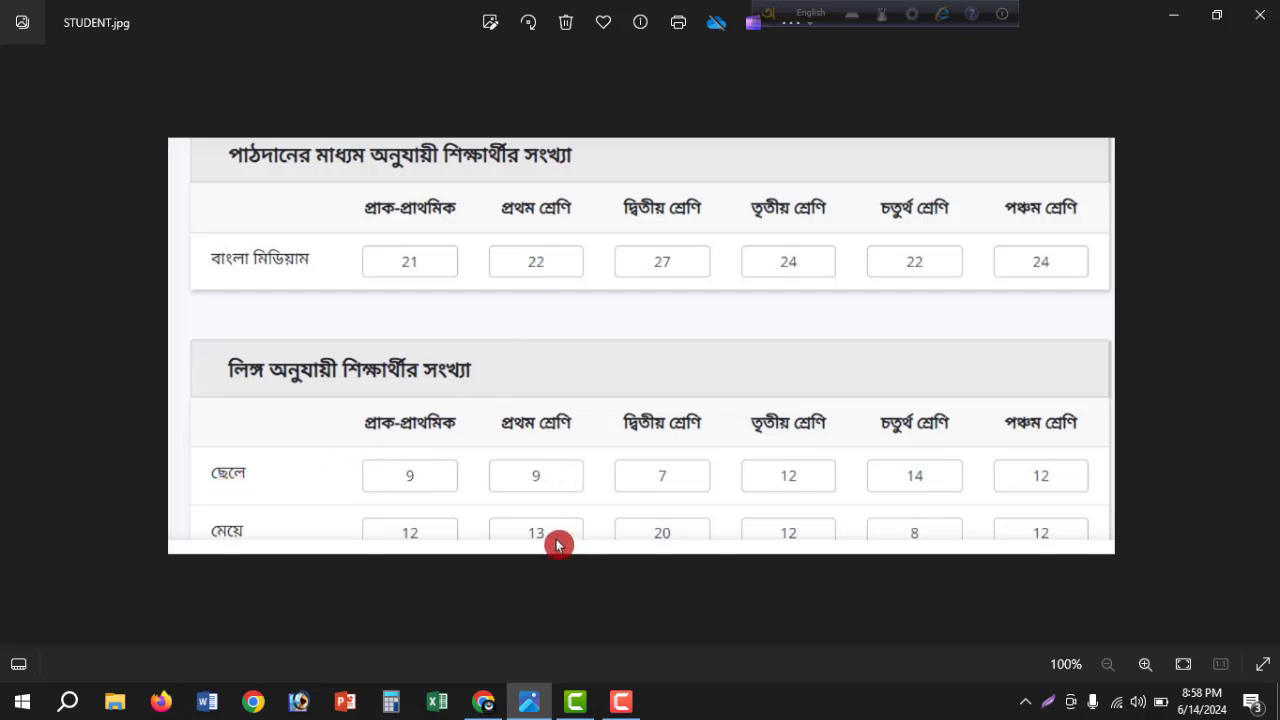
left_click(485, 703)
Enter 9 boys and 13 girls as the প্রথম শ্রেণি student numbers for ২০২৪
left_click(600, 373)
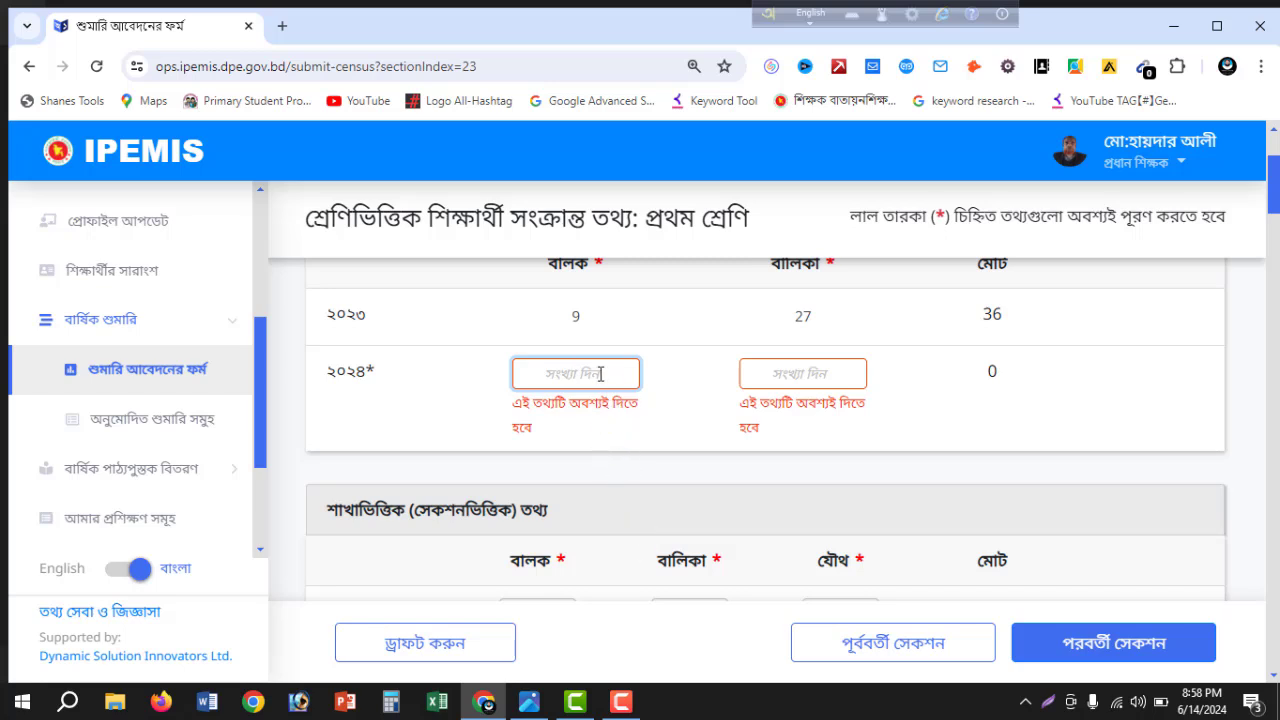
type("9")
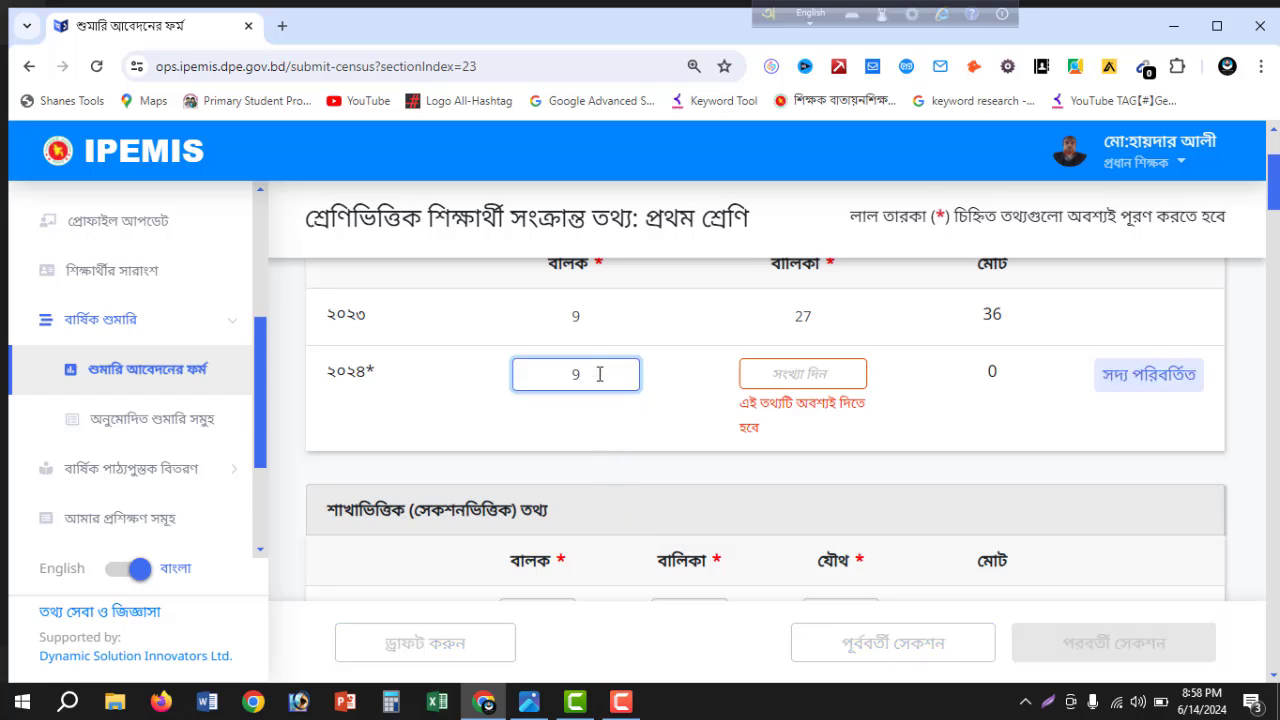
key("Tab")
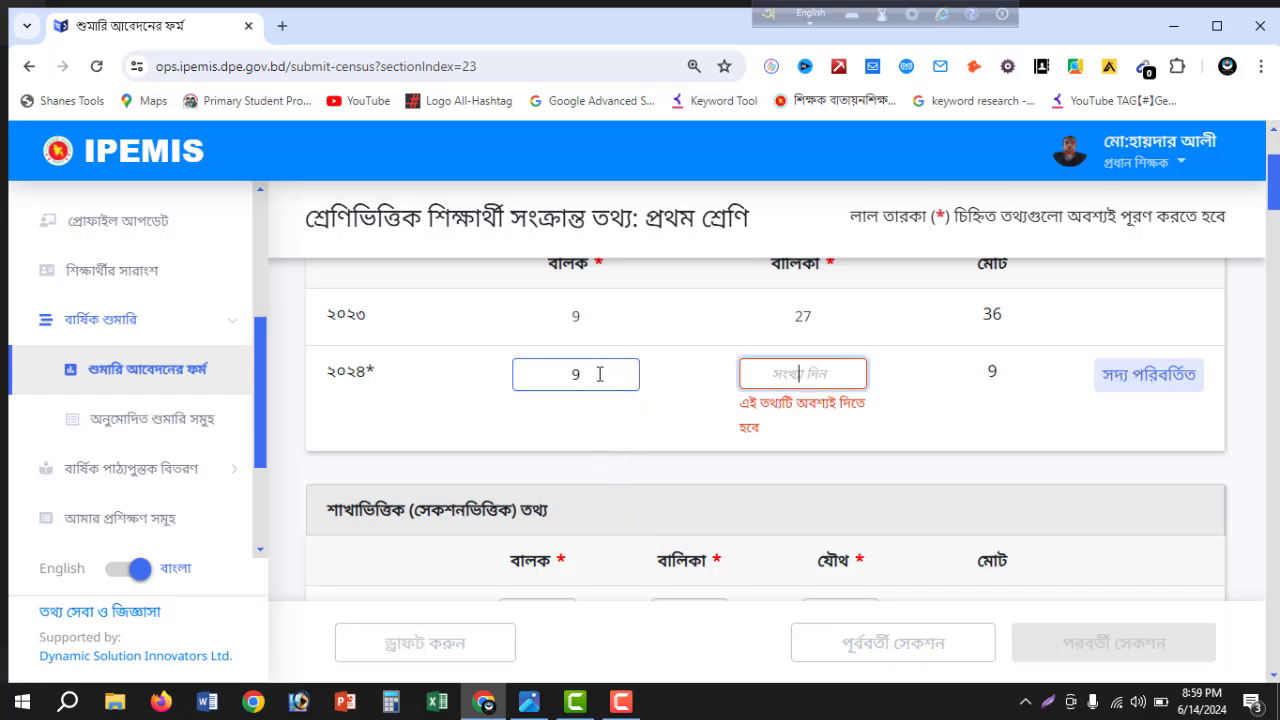
type("13")
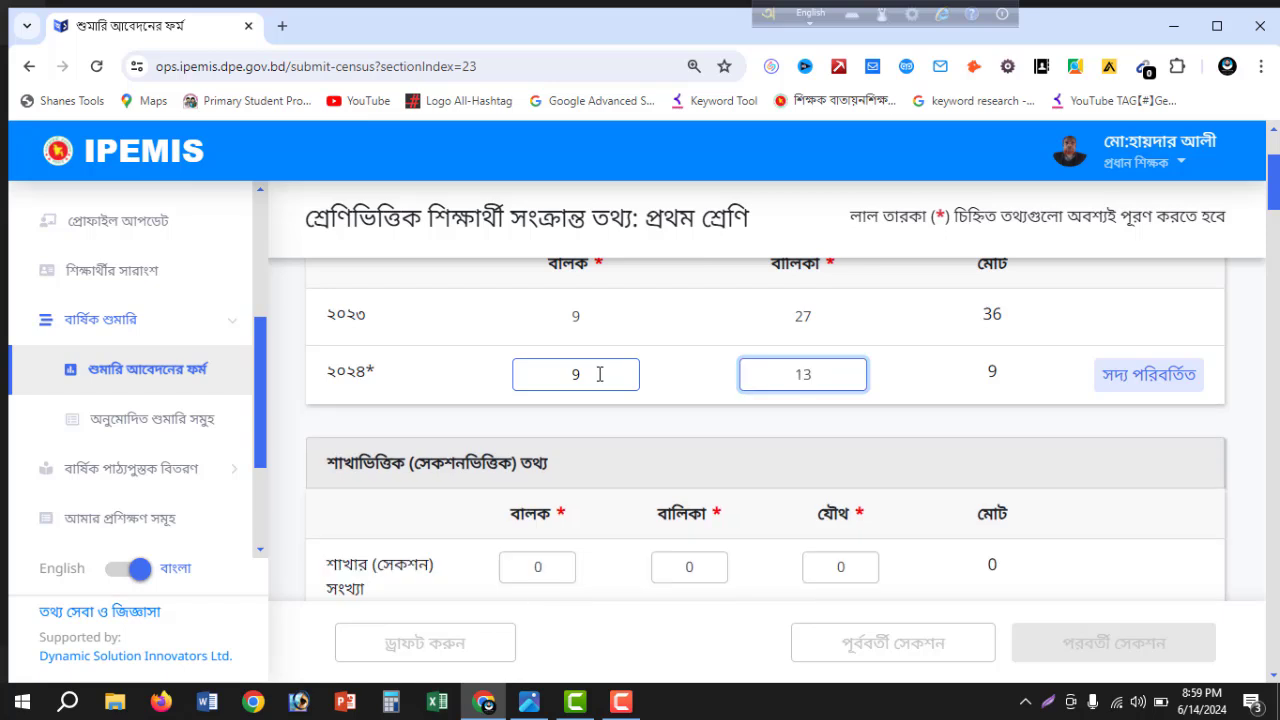
left_click(920, 383)
Enter 9 boys and 13 girls for birth year ২০১৮ (৬ বছর+) in the enrolment by birth year table
scroll(863, 398, "down", 2)
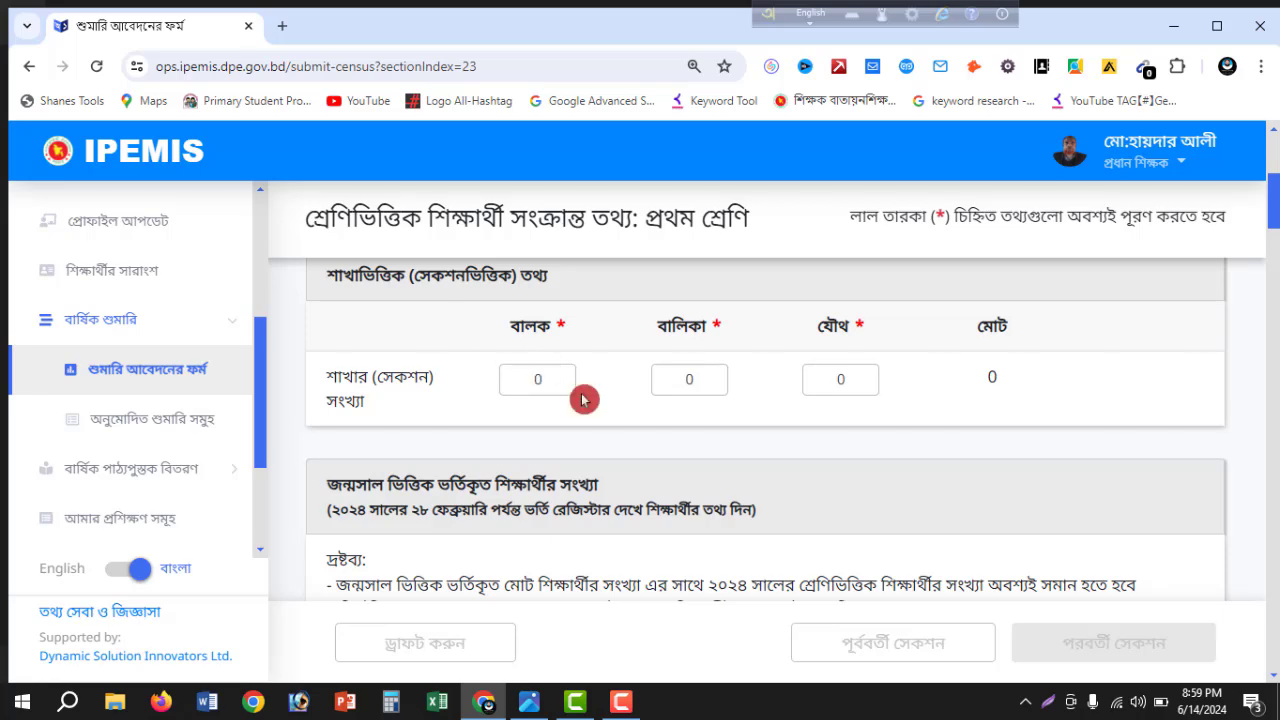
scroll(580, 390, "down", 3)
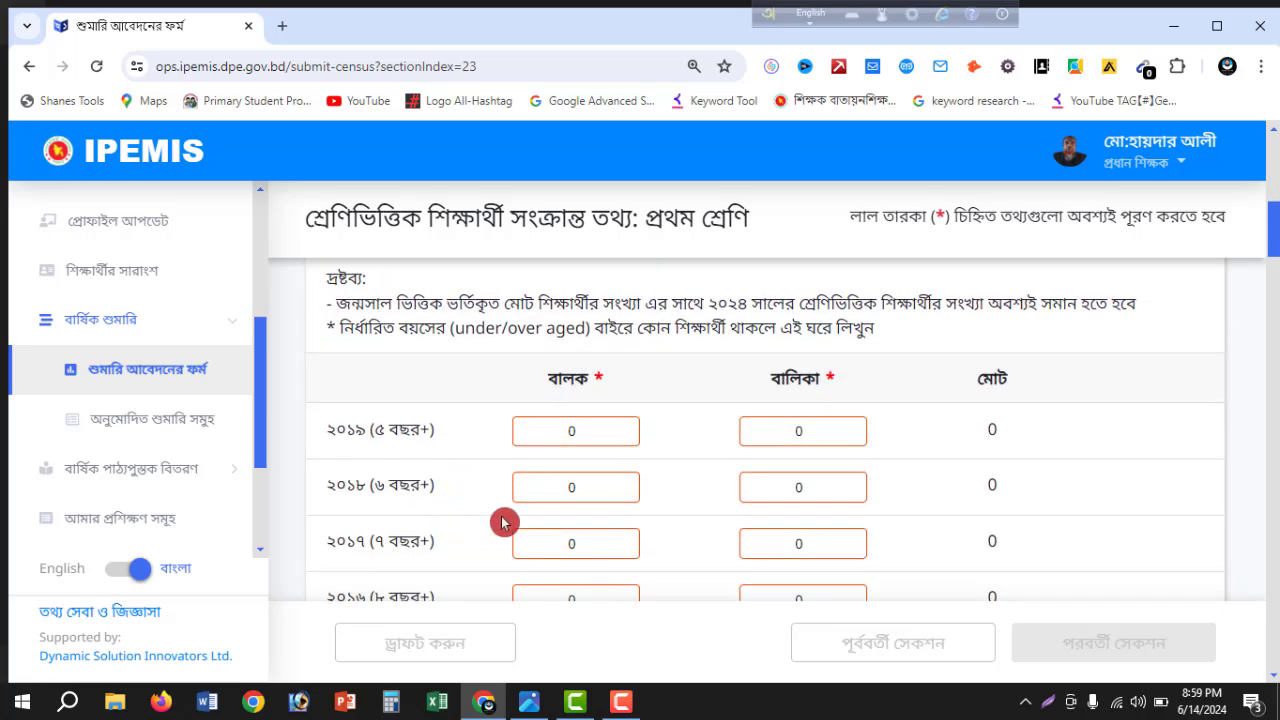
left_click(578, 497)
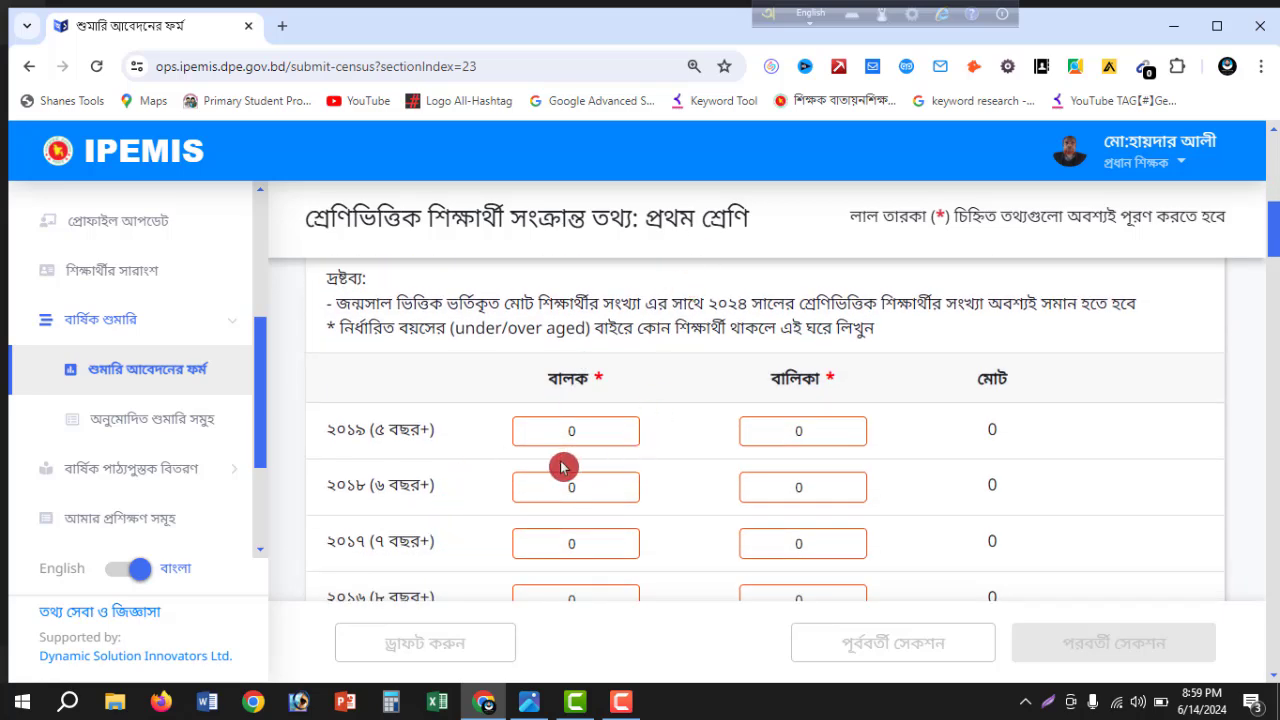
left_click(576, 486)
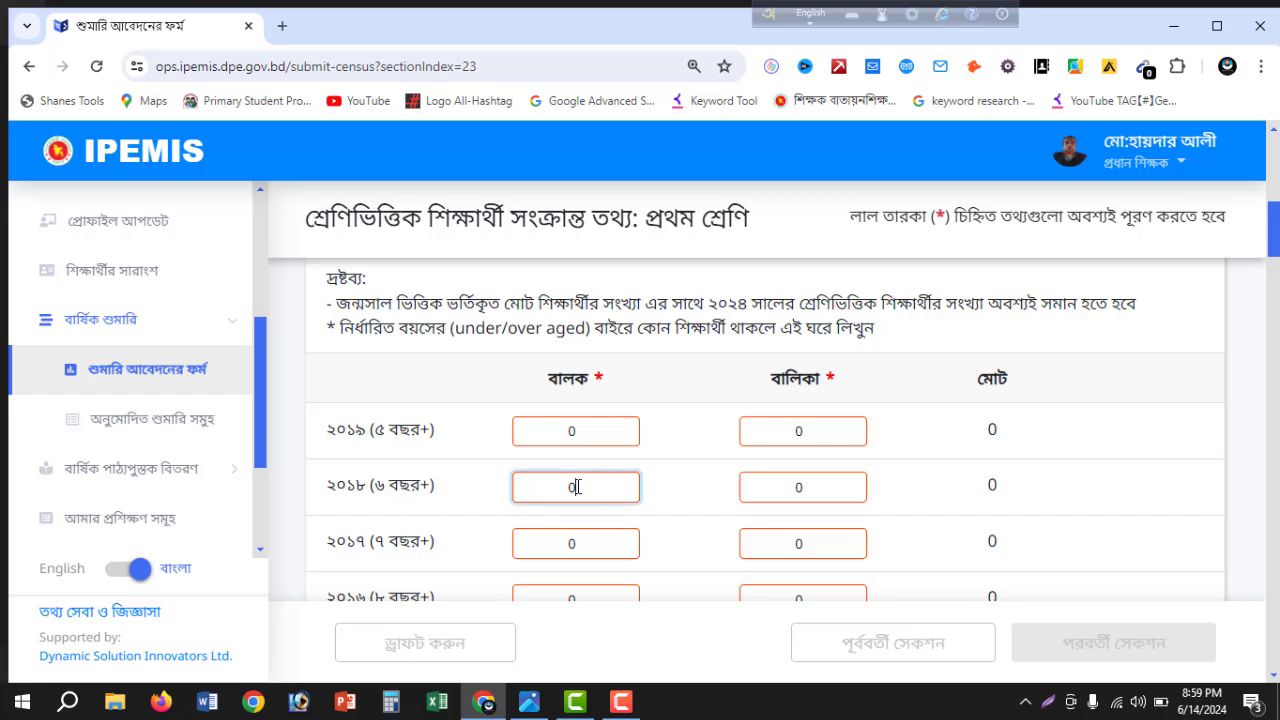
type("9")
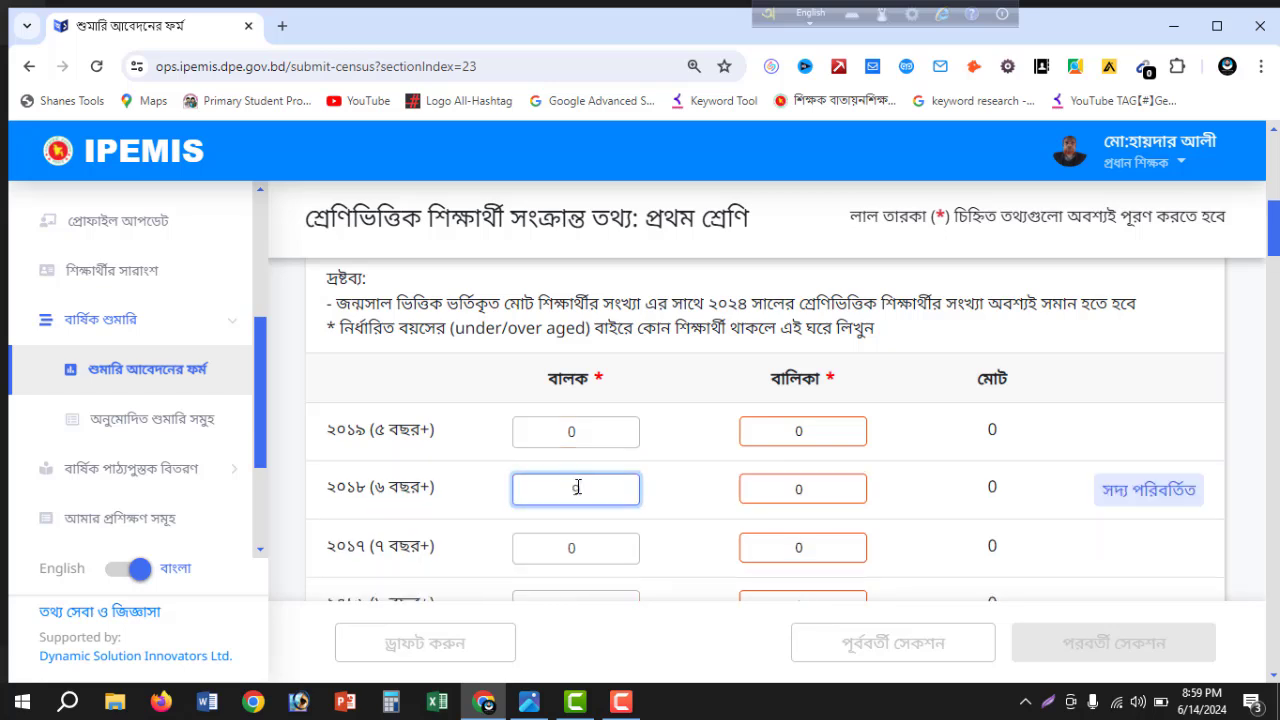
key("Tab")
type("13")
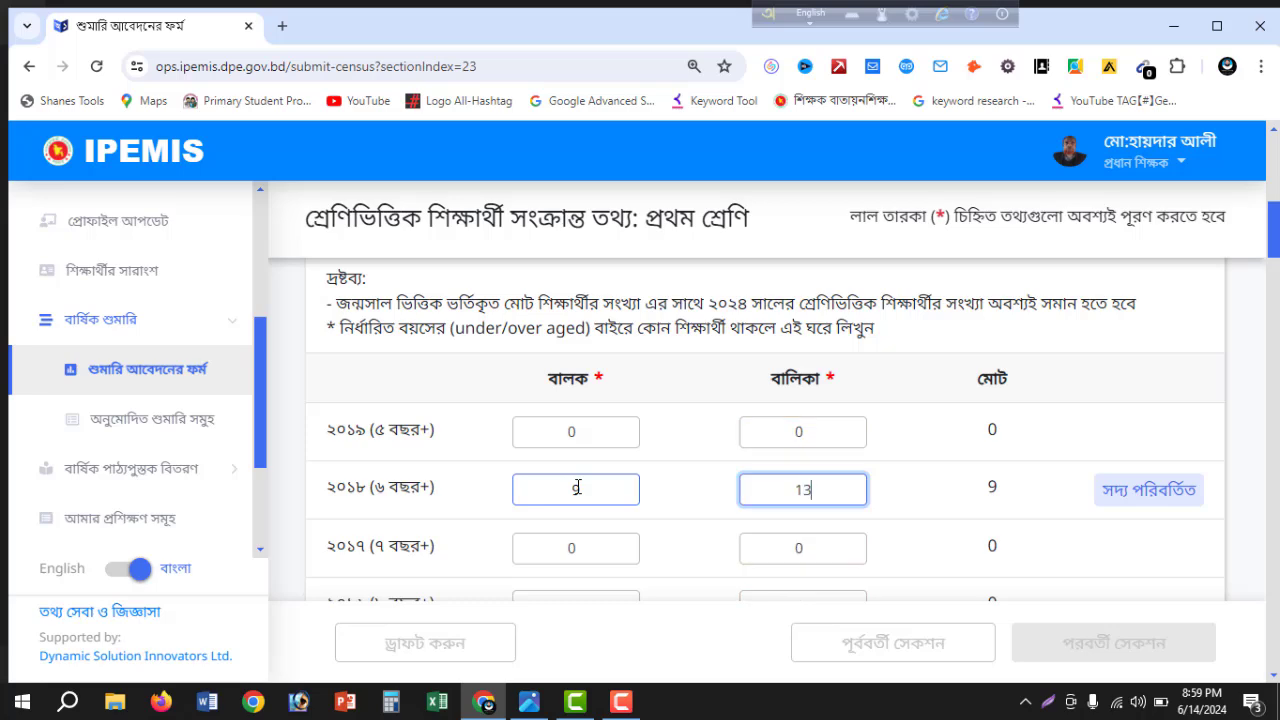
left_click(914, 497)
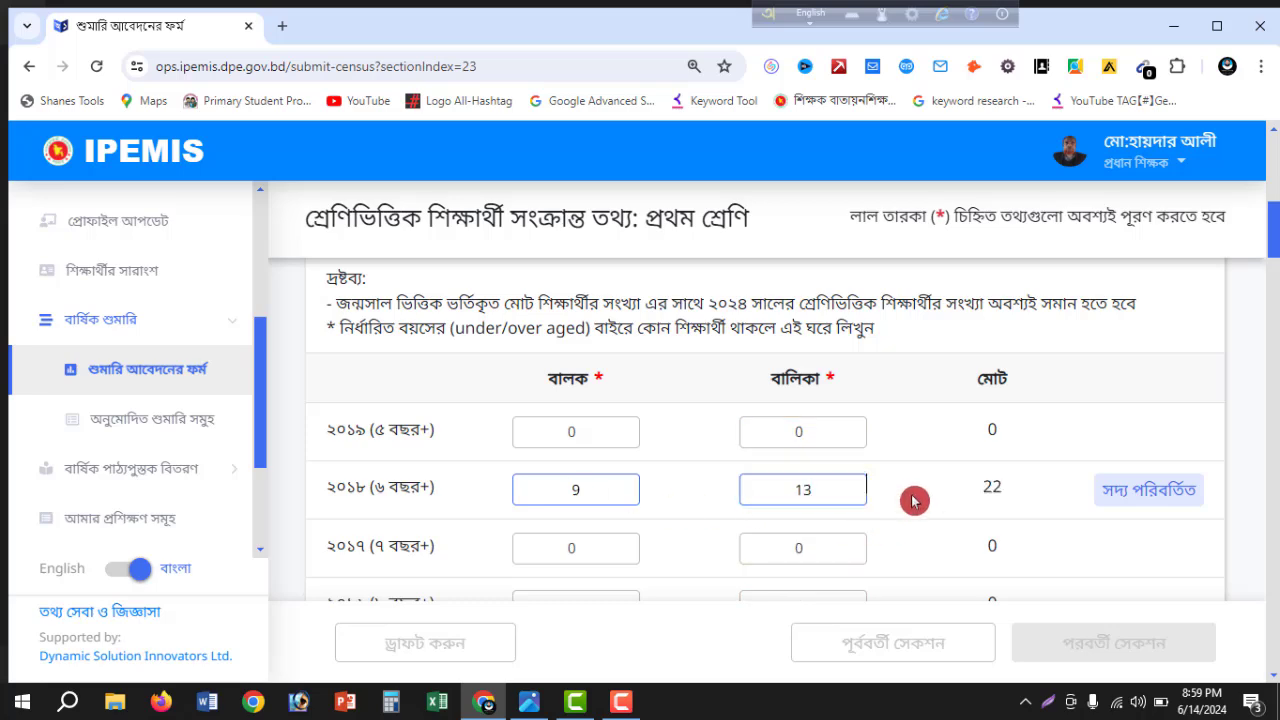
Enter 9 boys and 13 girls as students repeating the same class (রিপিটিং)
scroll(912, 500, "down", 2)
scroll(900, 497, "down", 6)
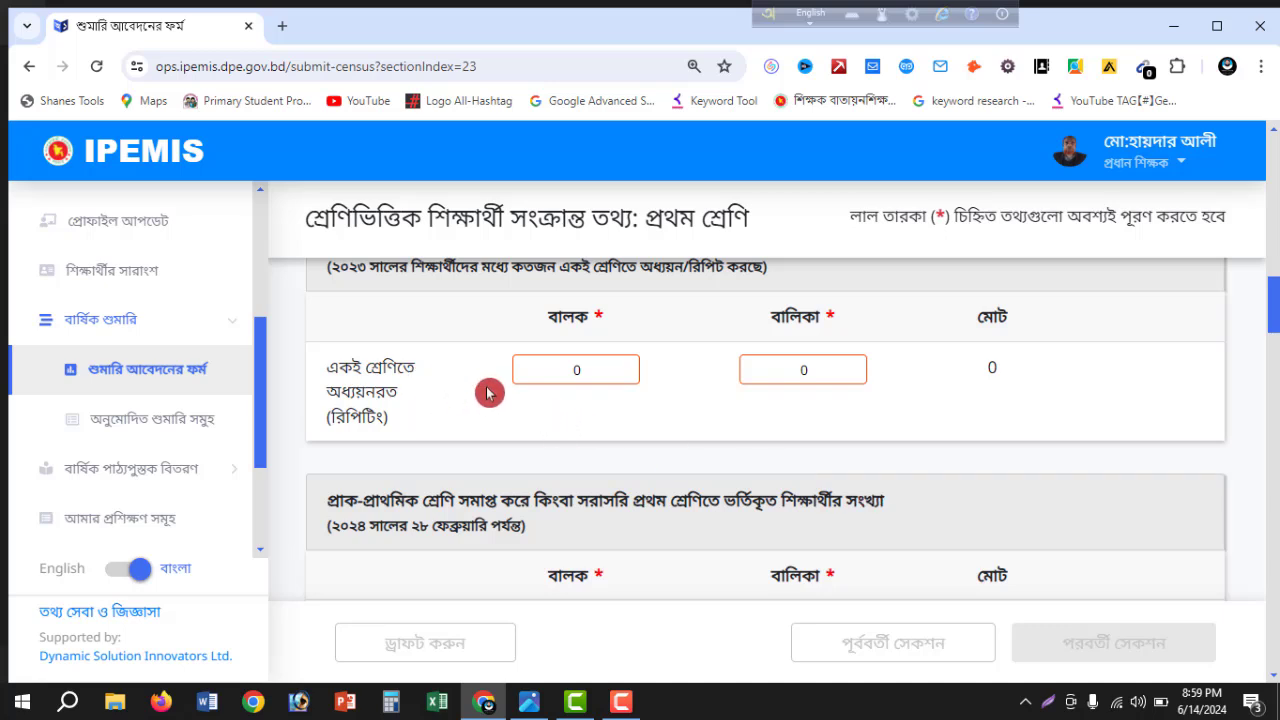
double_click(593, 372)
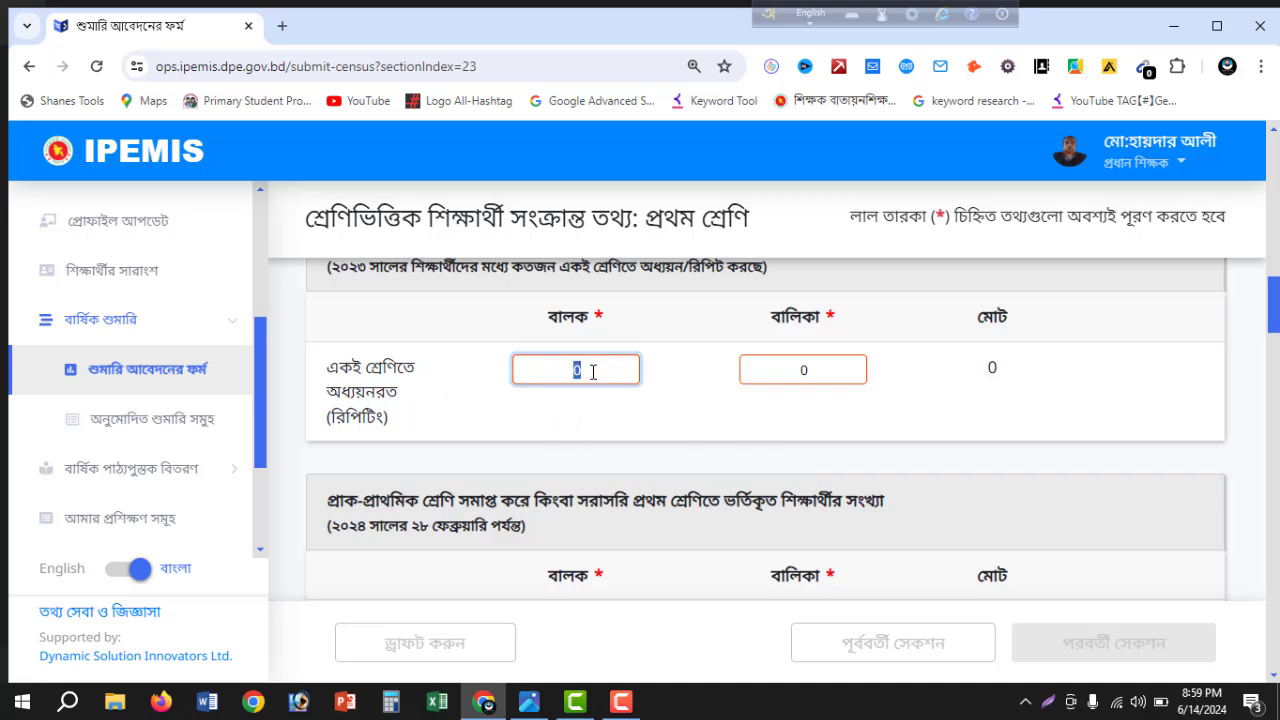
type("9")
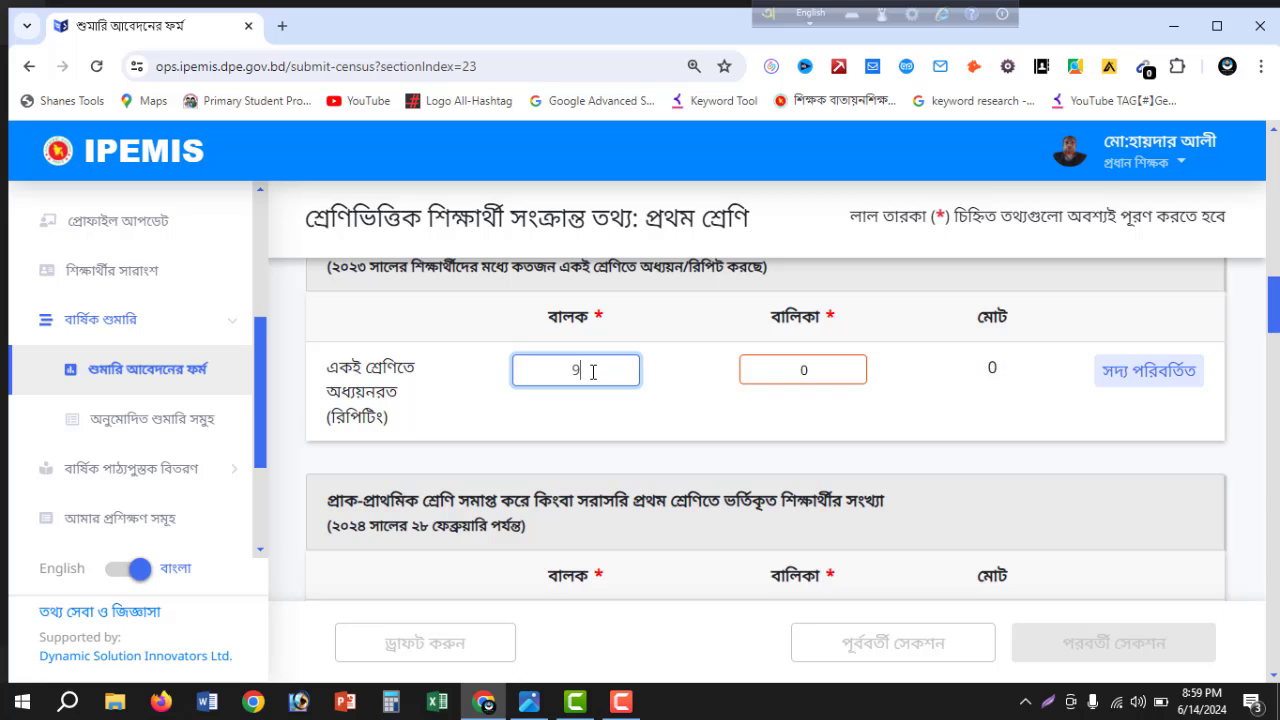
key("Tab")
type("13")
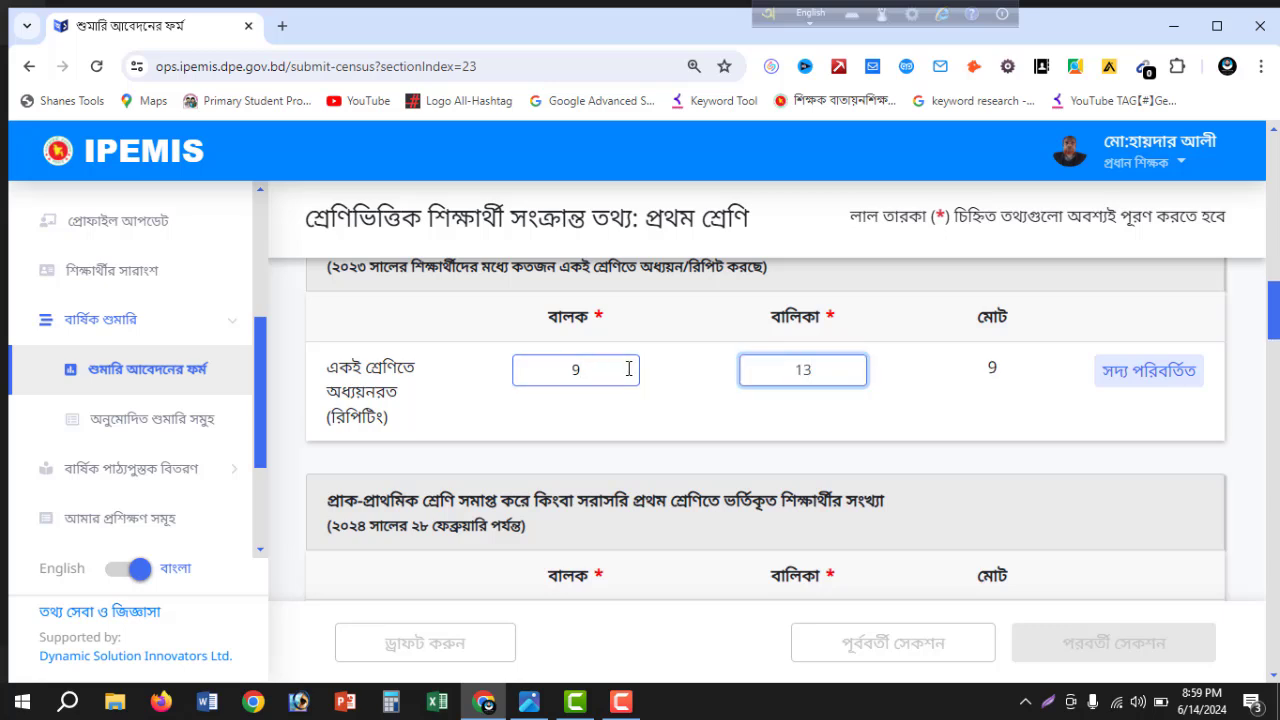
left_click(914, 391)
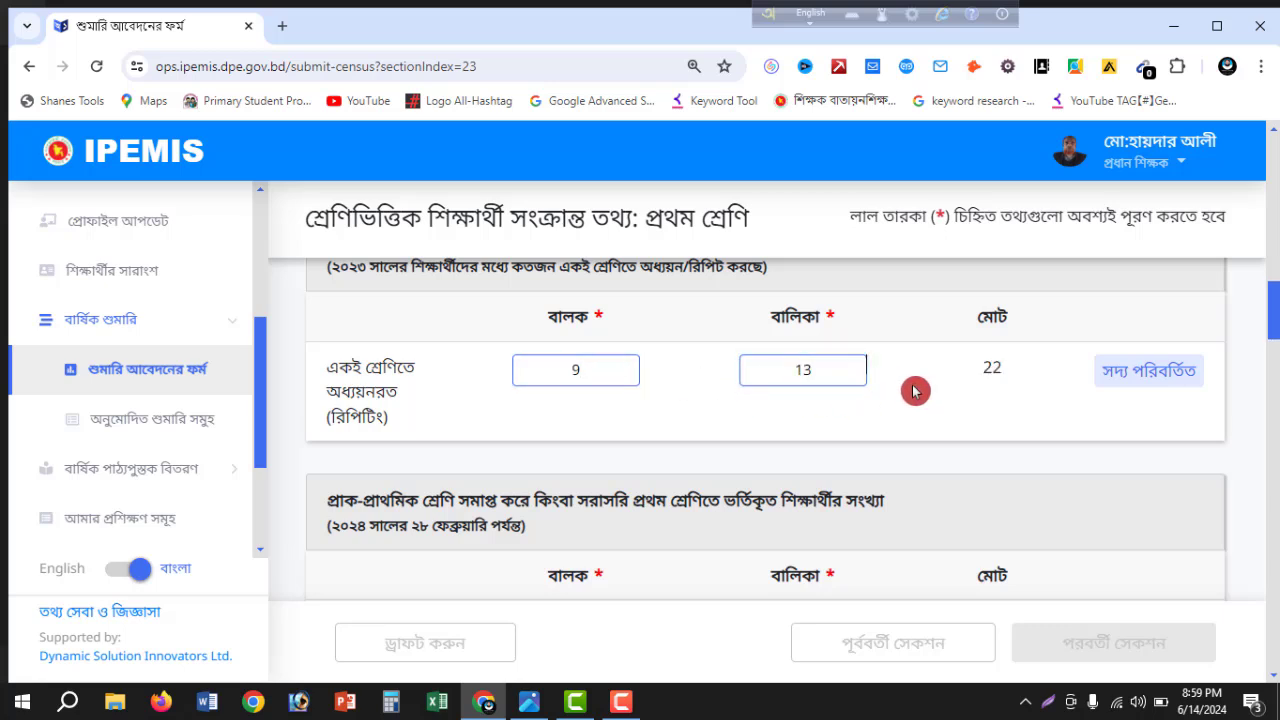
Review the first-class admission rows and enter 22 boys for those promoted after completing pre-primary at this school
scroll(915, 391, "down", 2)
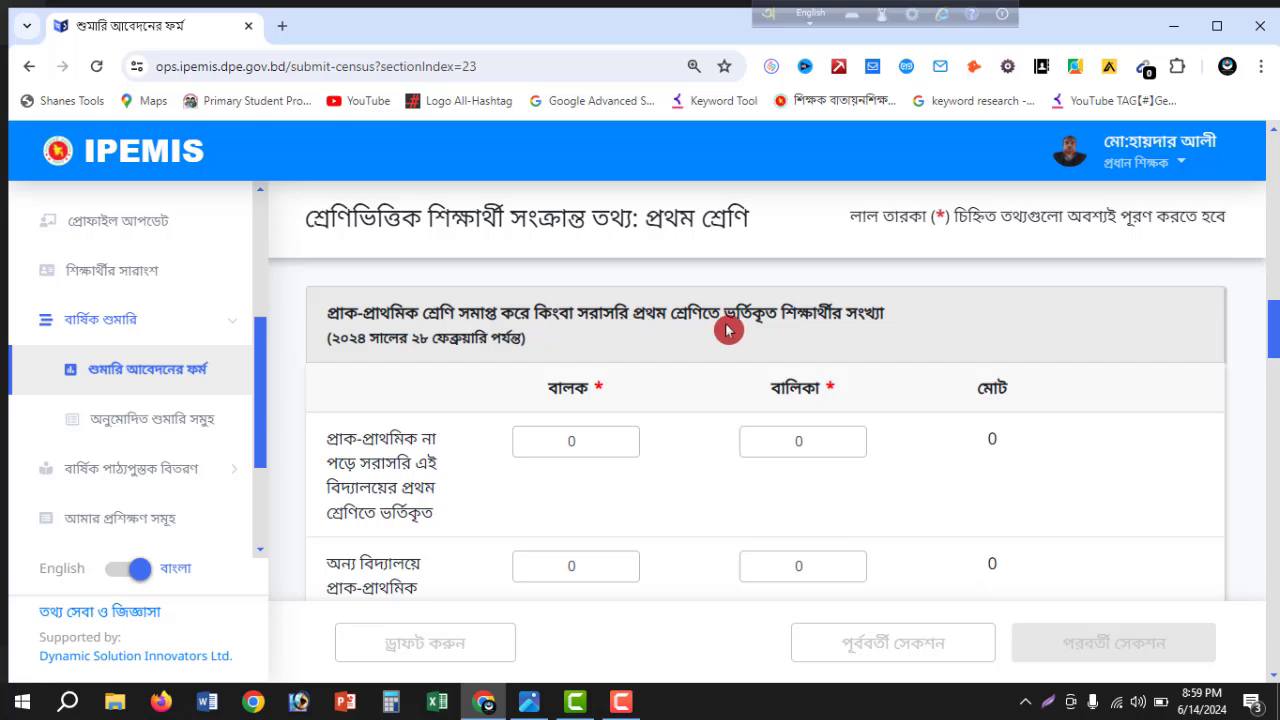
scroll(714, 385, "down", 2)
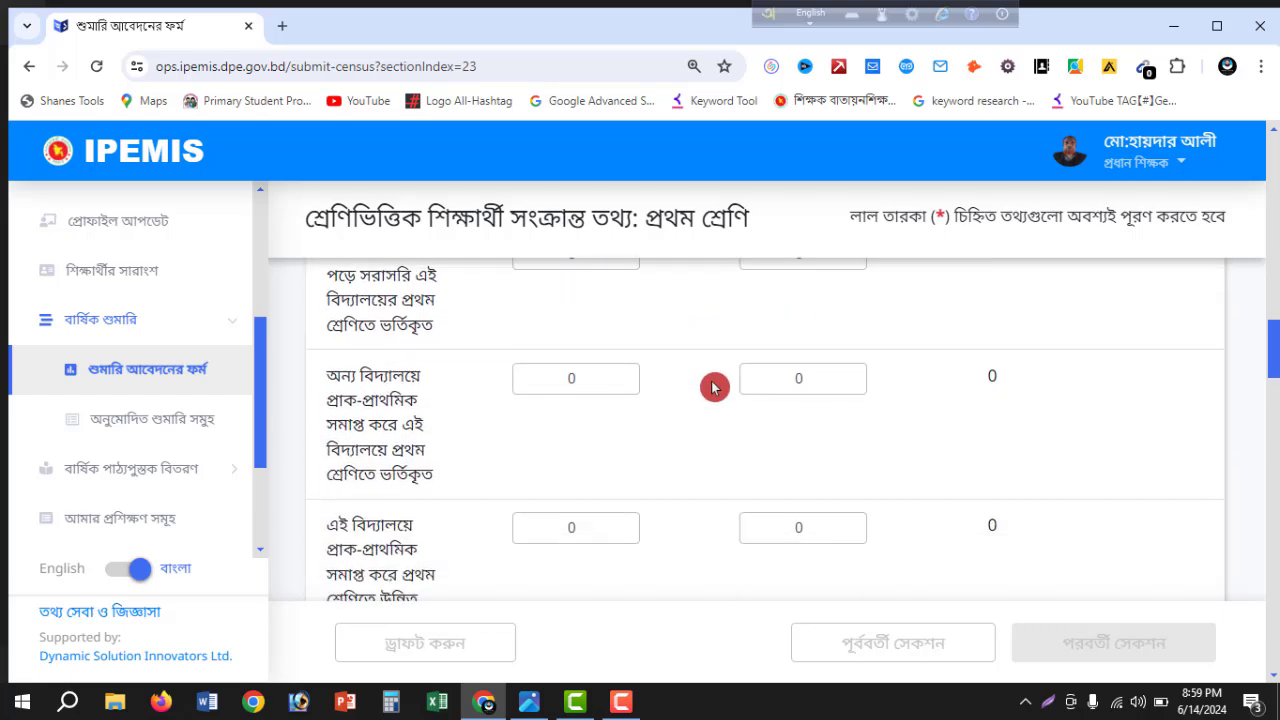
scroll(714, 385, "up", 2)
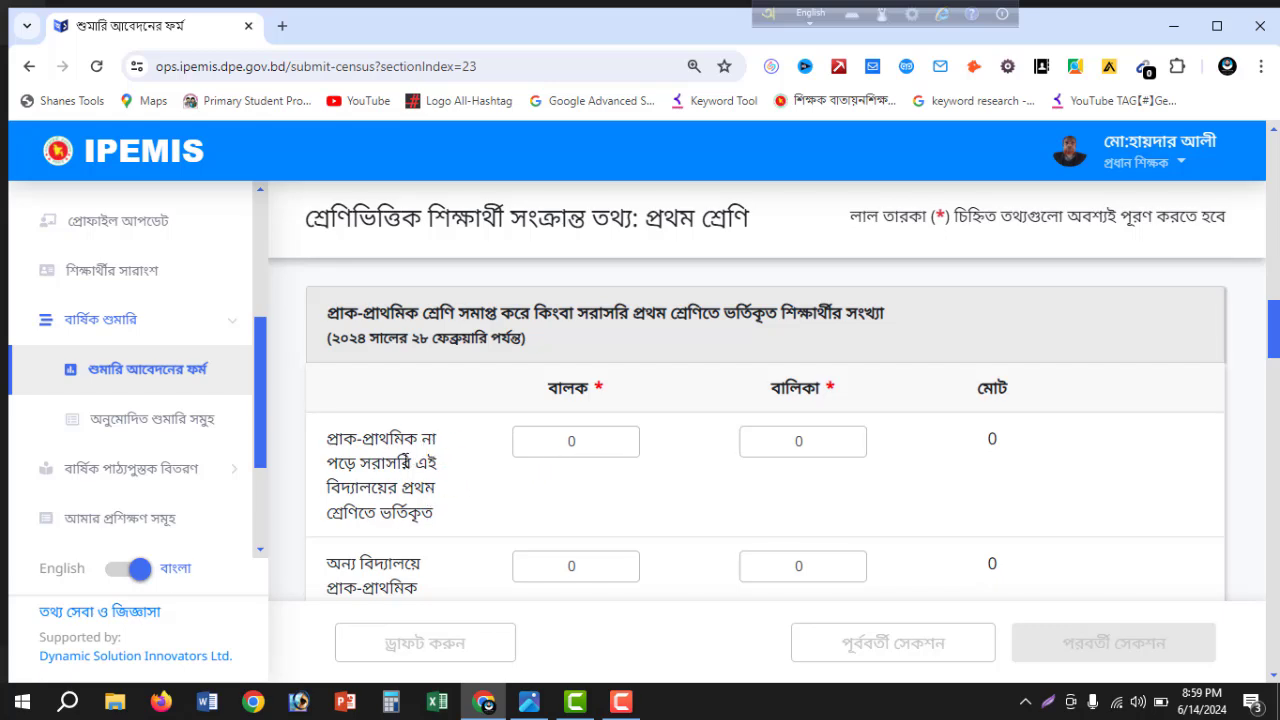
scroll(447, 471, "down", 1)
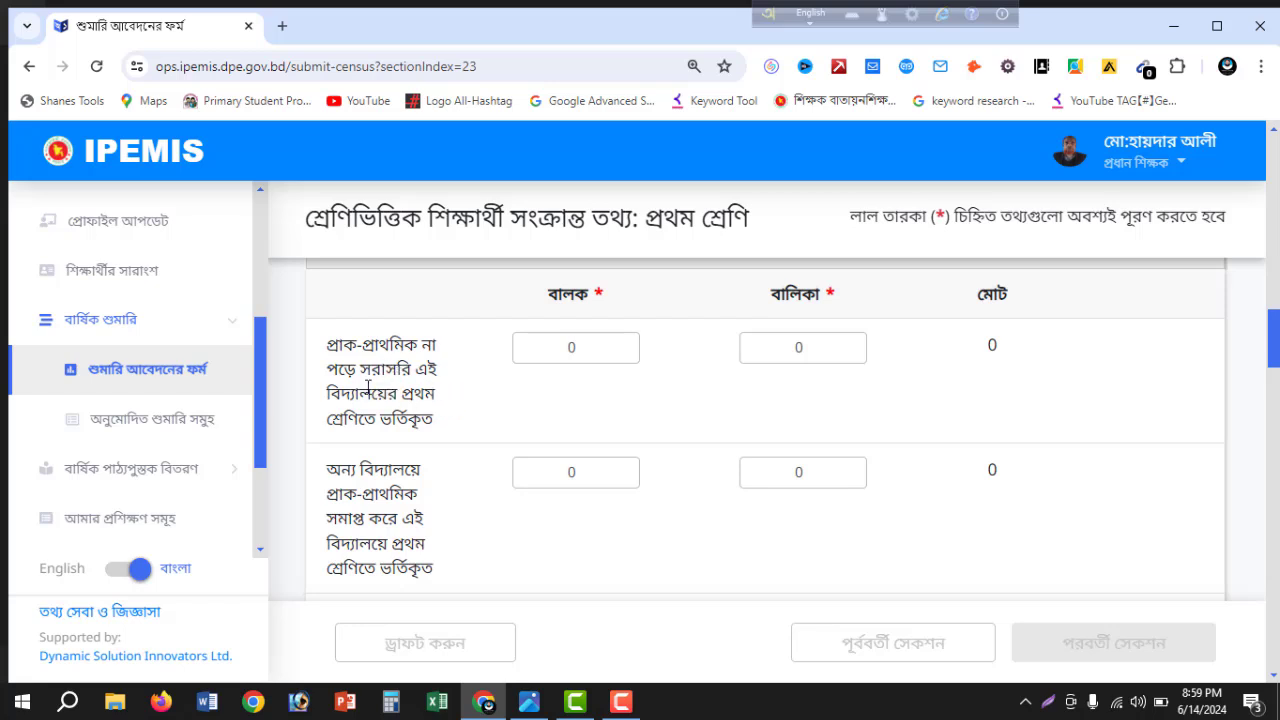
scroll(370, 393, "down", 2)
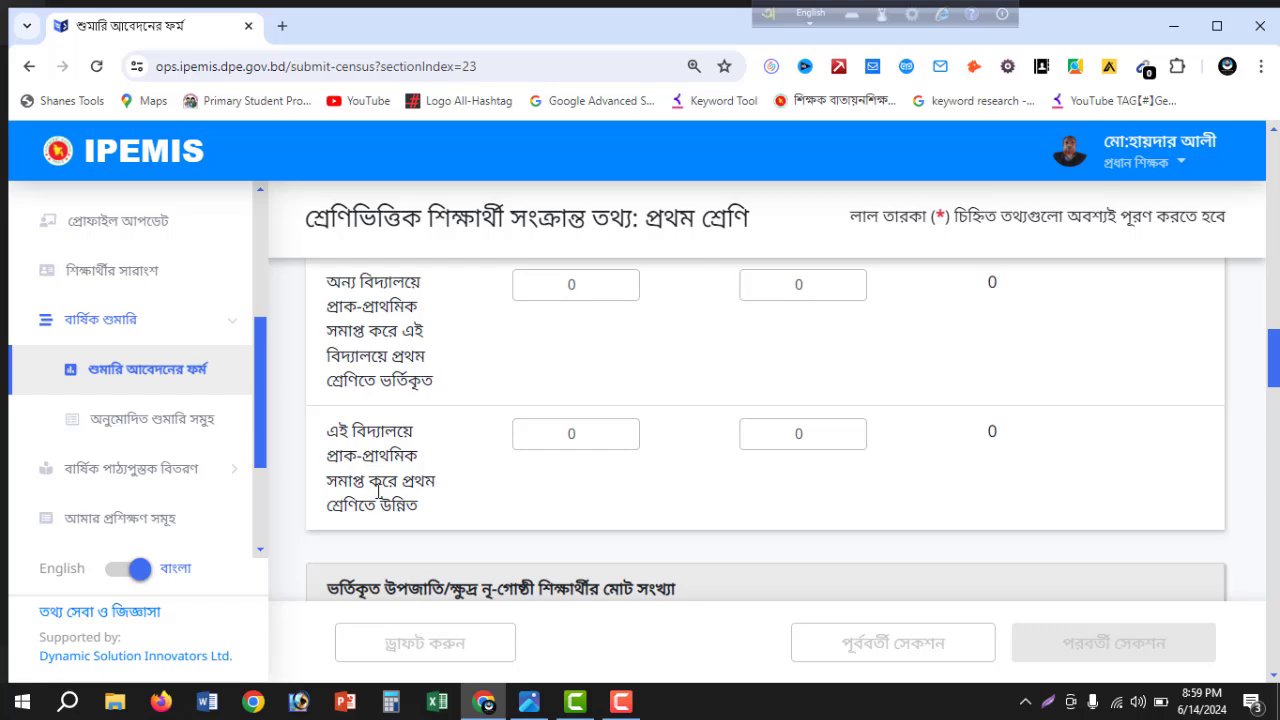
double_click(593, 439)
type("22")
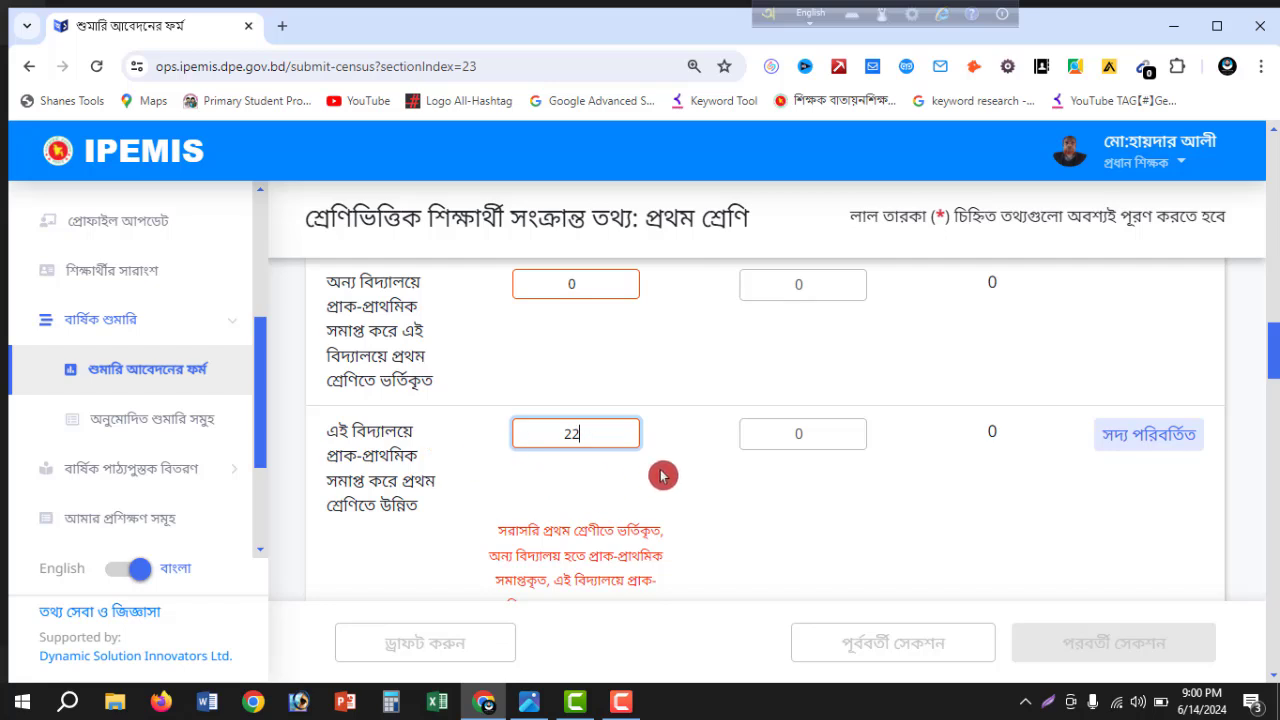
Examine the three admission categories in the pre-primary completion table and the validation rule under the boys' count for promoted students
scroll(662, 475, "up", 2)
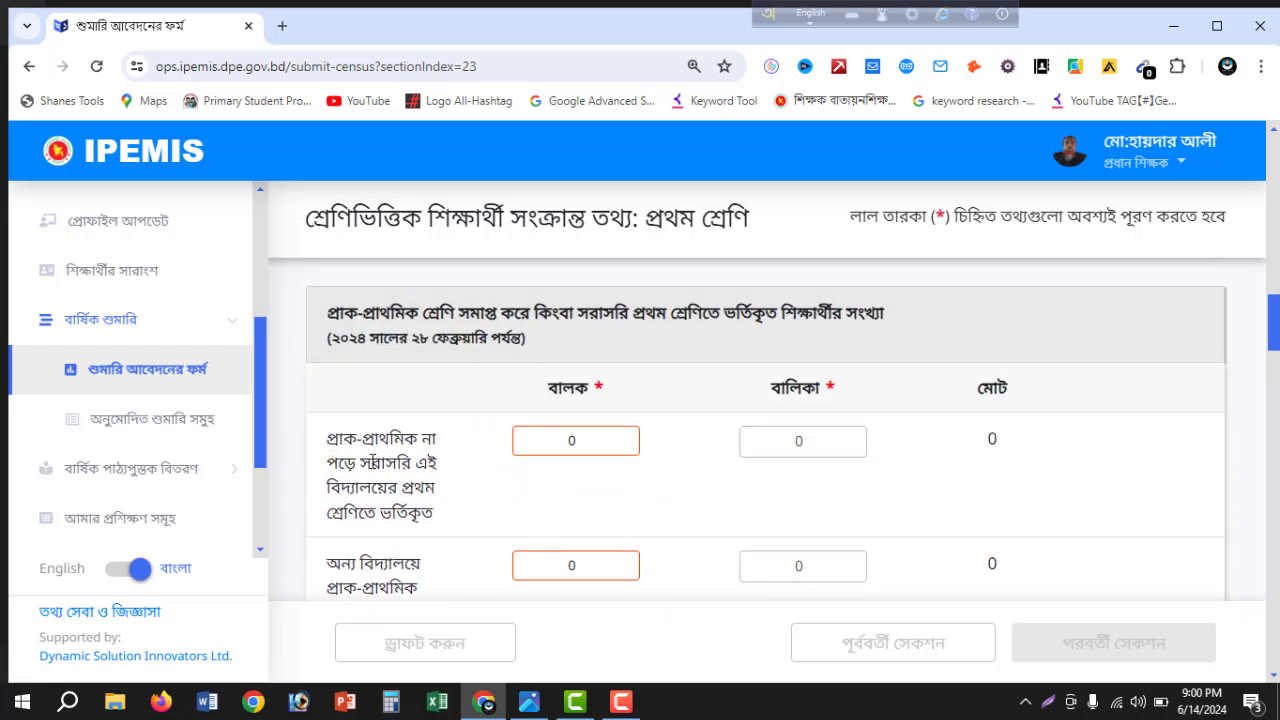
left_click(345, 481)
left_click(443, 524)
scroll(412, 510, "down", 1)
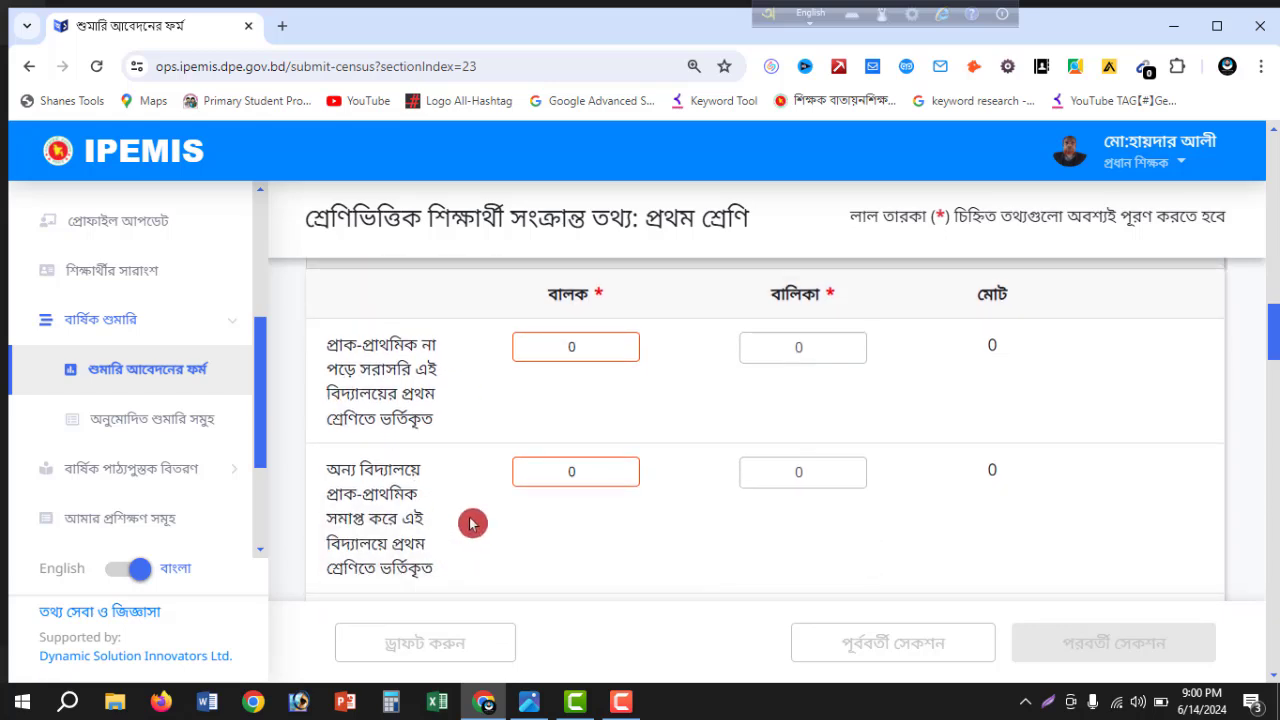
scroll(472, 523, "down", 2)
scroll(472, 523, "down", 1)
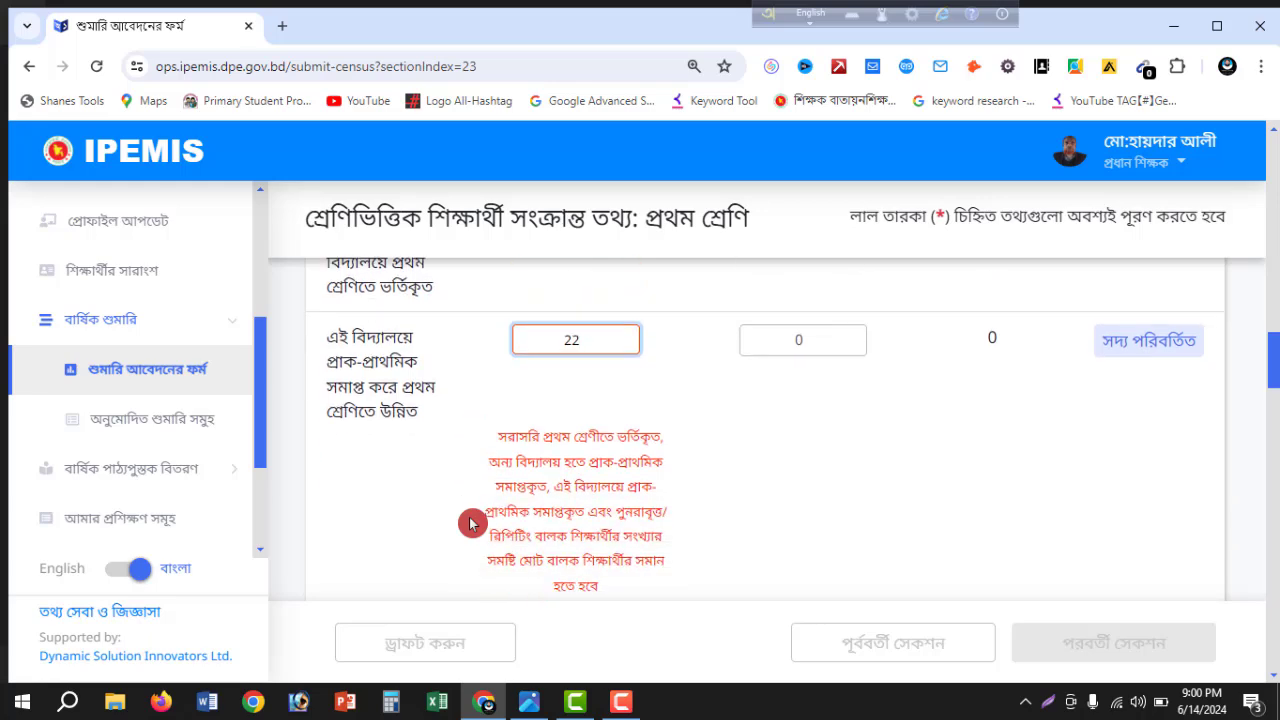
scroll(472, 523, "down", 3)
scroll(472, 529, "up", 3)
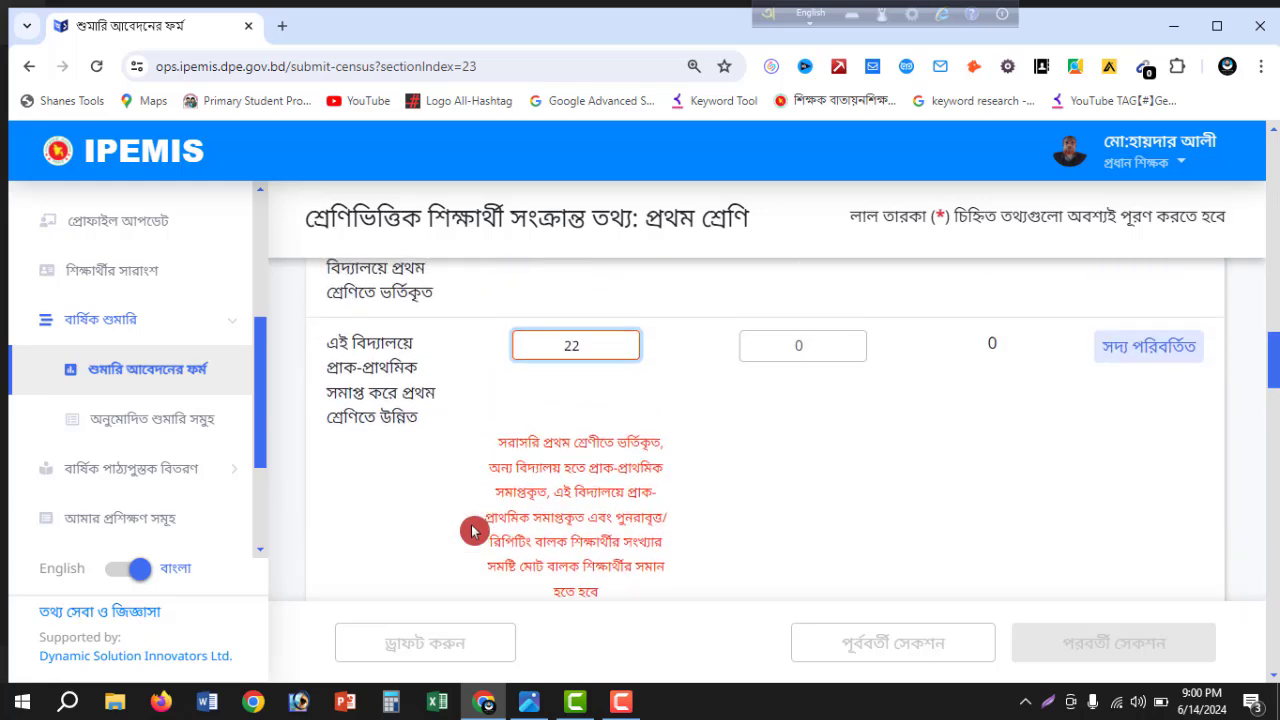
scroll(470, 527, "up", 2)
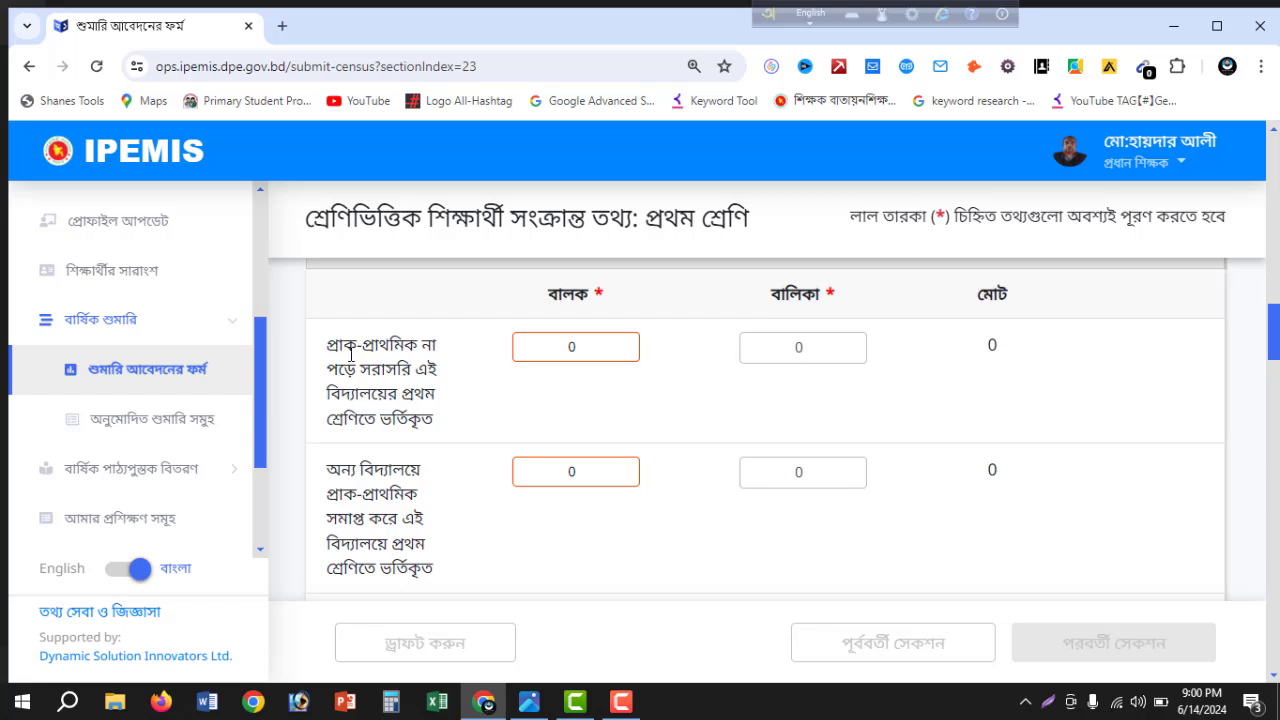
Set both the boys' and girls' counts of students repeating the same class (রিপিটিং) to 0
left_click(381, 383)
left_click(404, 362)
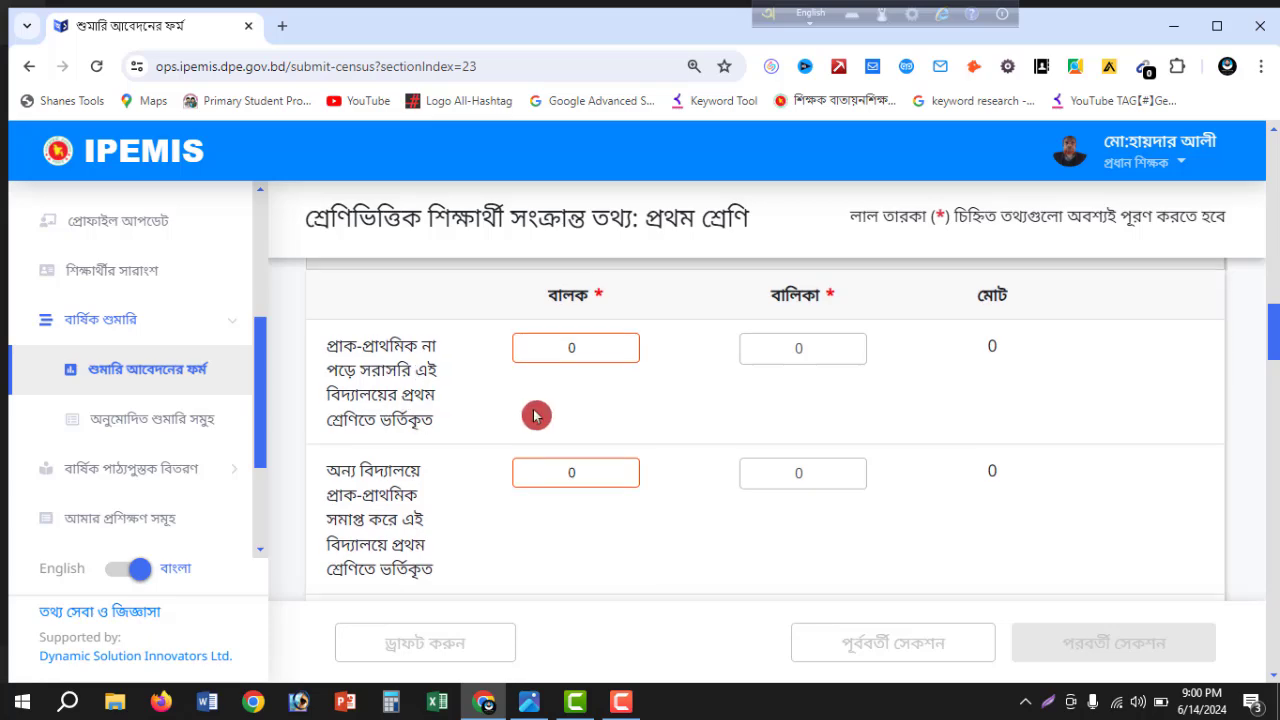
scroll(534, 414, "down", 10)
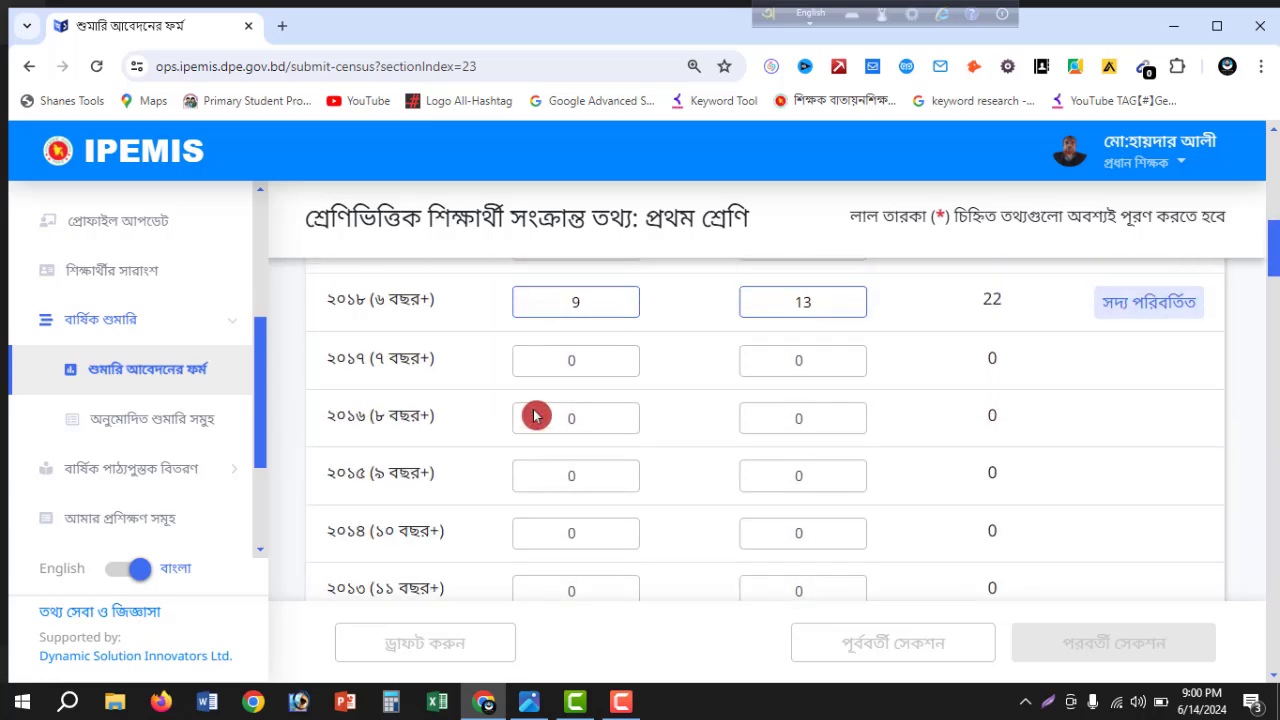
scroll(534, 409, "down", 6)
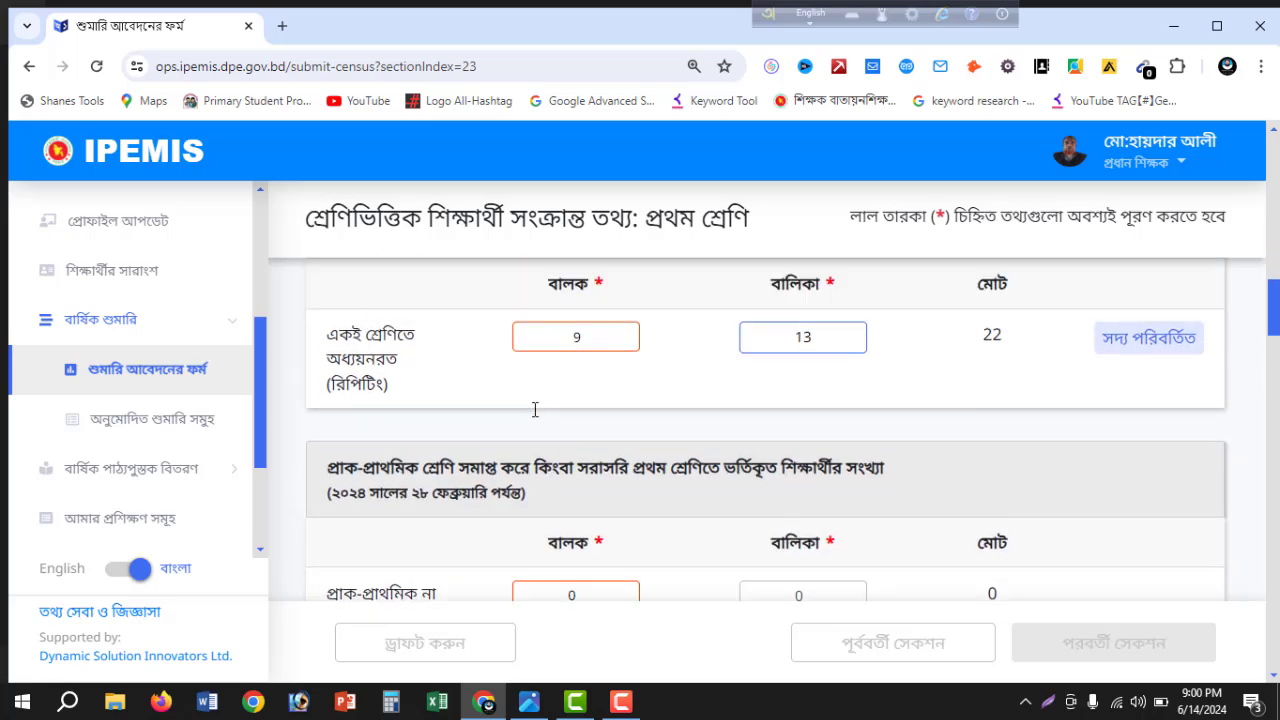
scroll(535, 409, "up", 1)
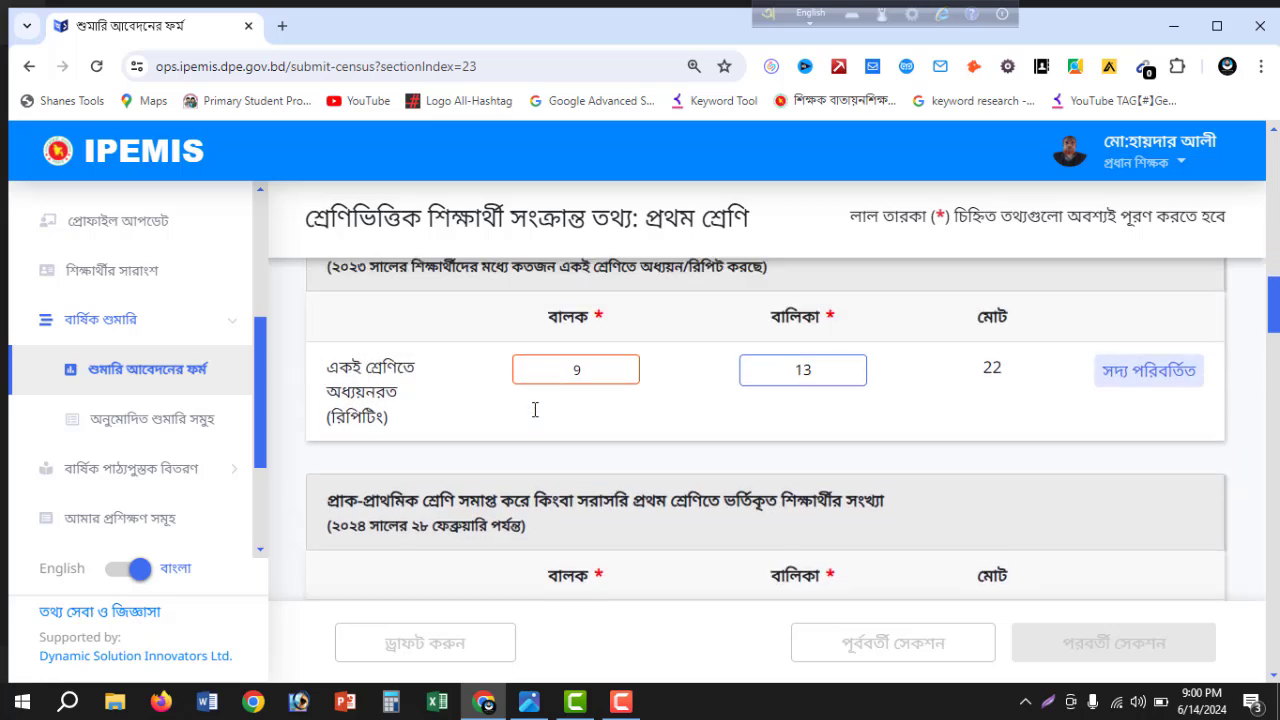
double_click(585, 368)
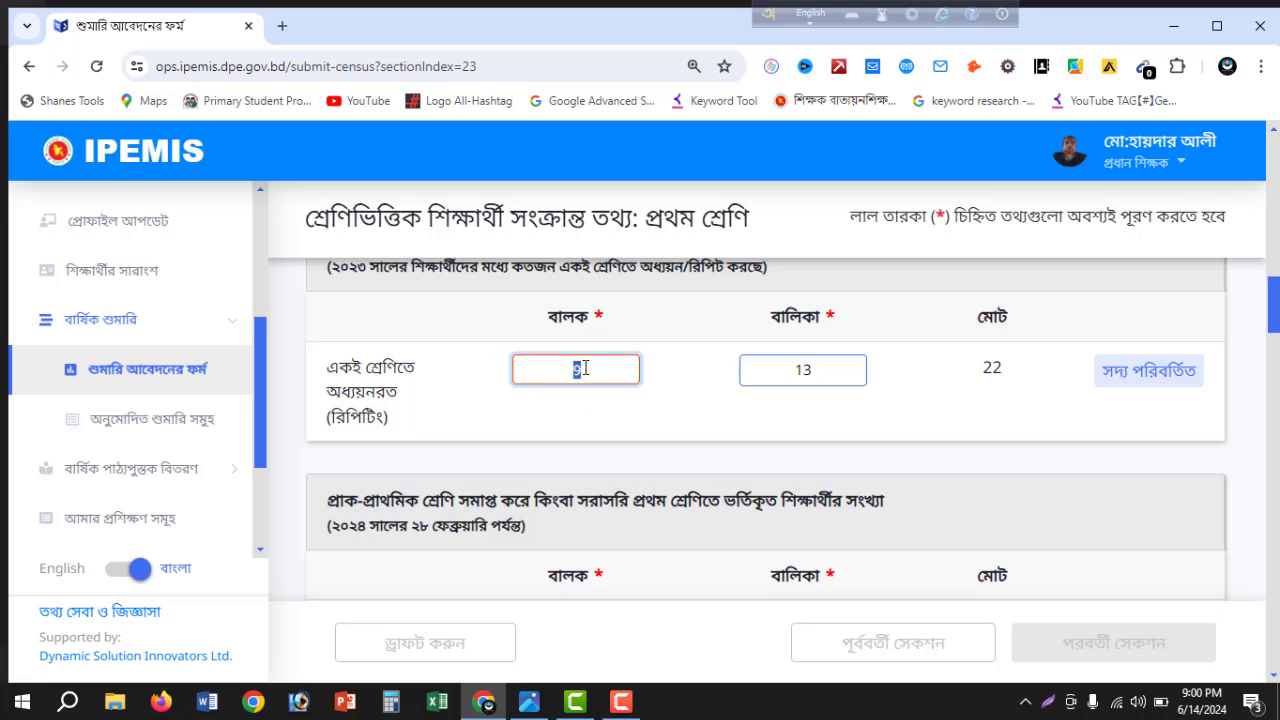
type("0")
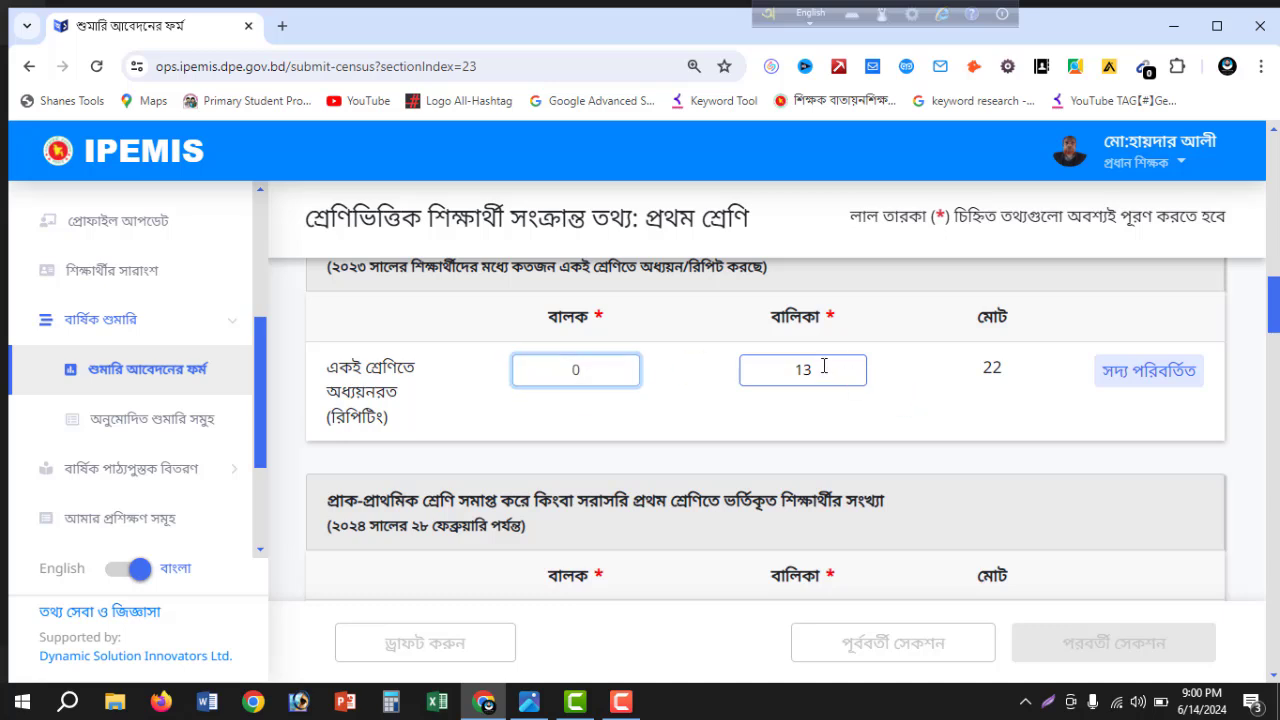
double_click(824, 366)
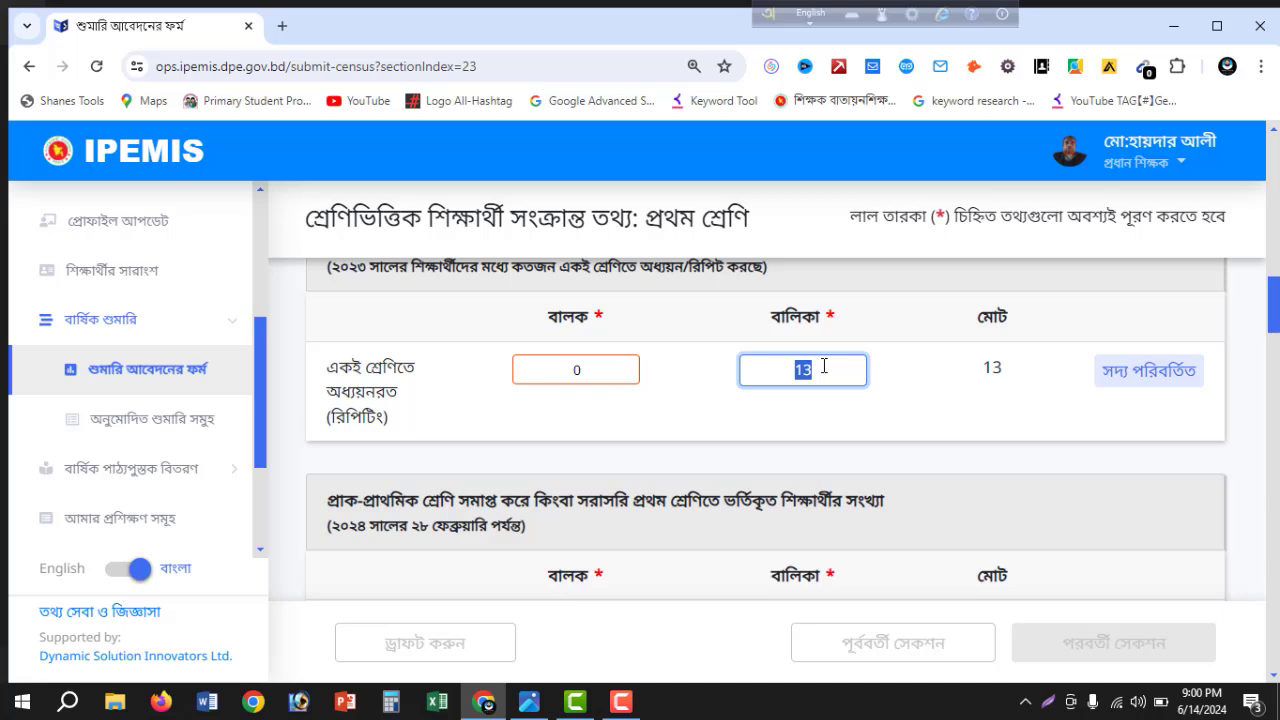
type("0")
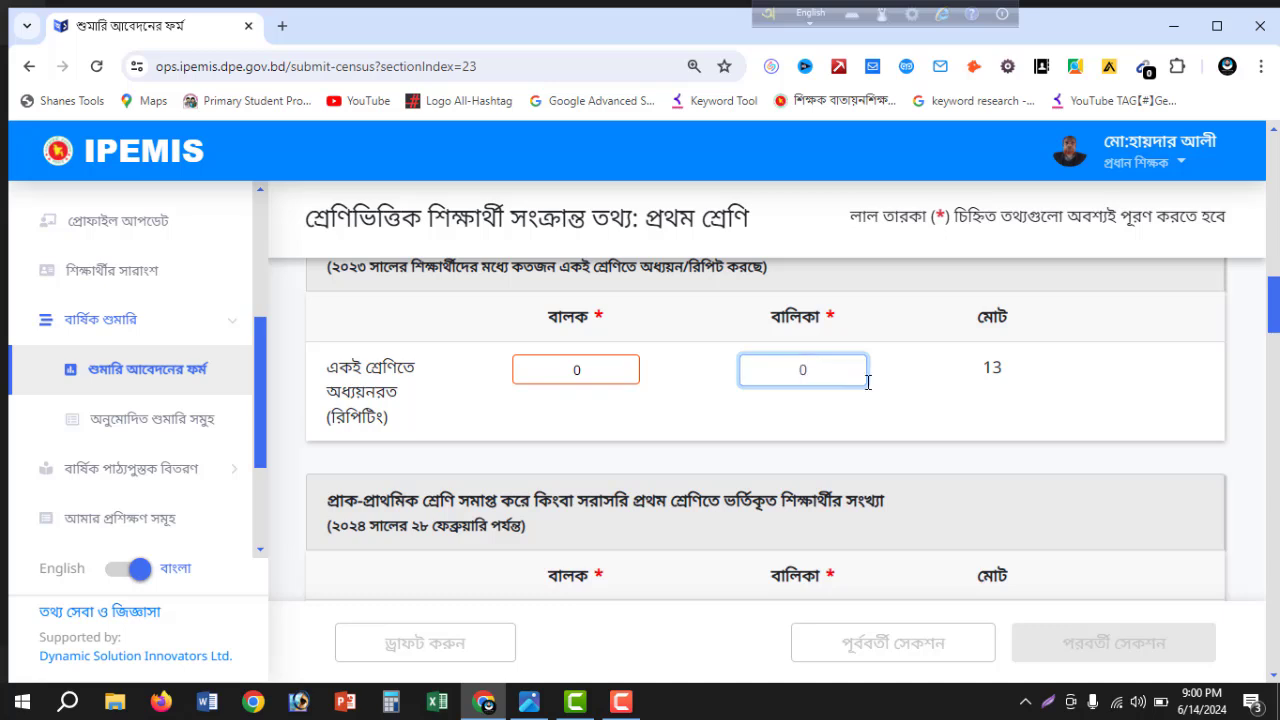
left_click(910, 395)
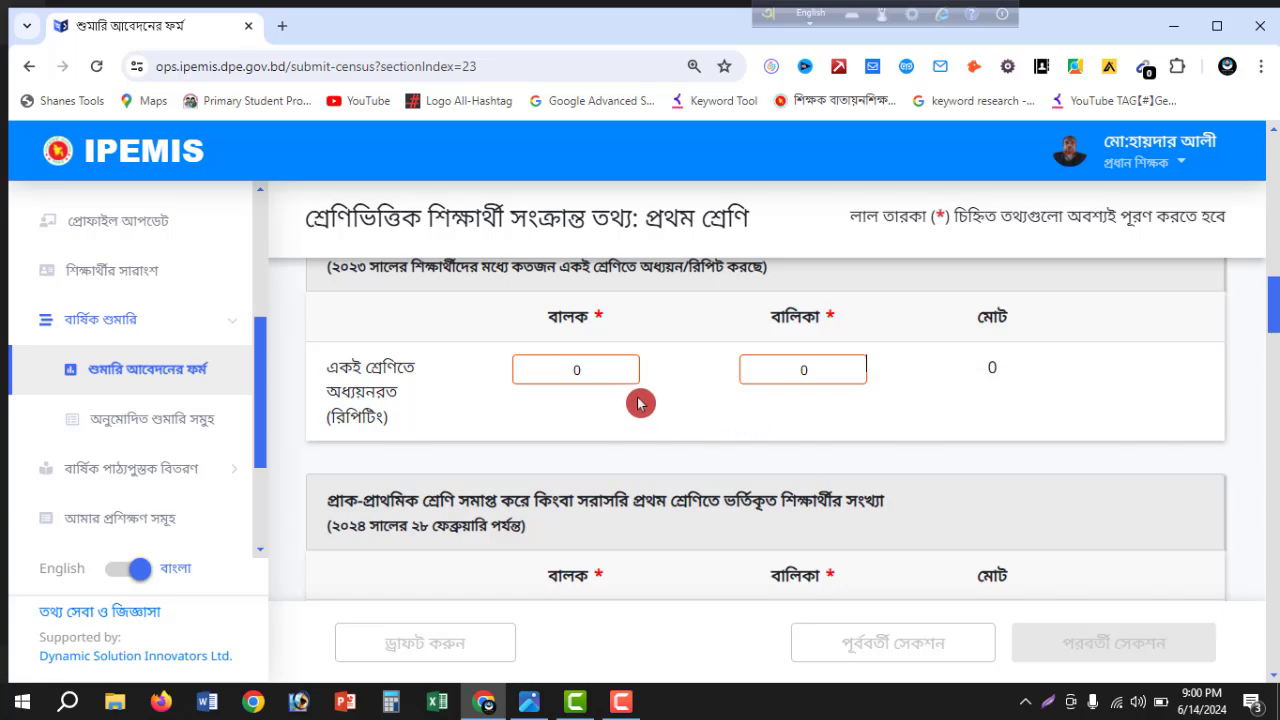
Examine the pre-primary completion and direct admission rows, their validation rule, and the 2024 repeating-student table
scroll(641, 403, "down", 3)
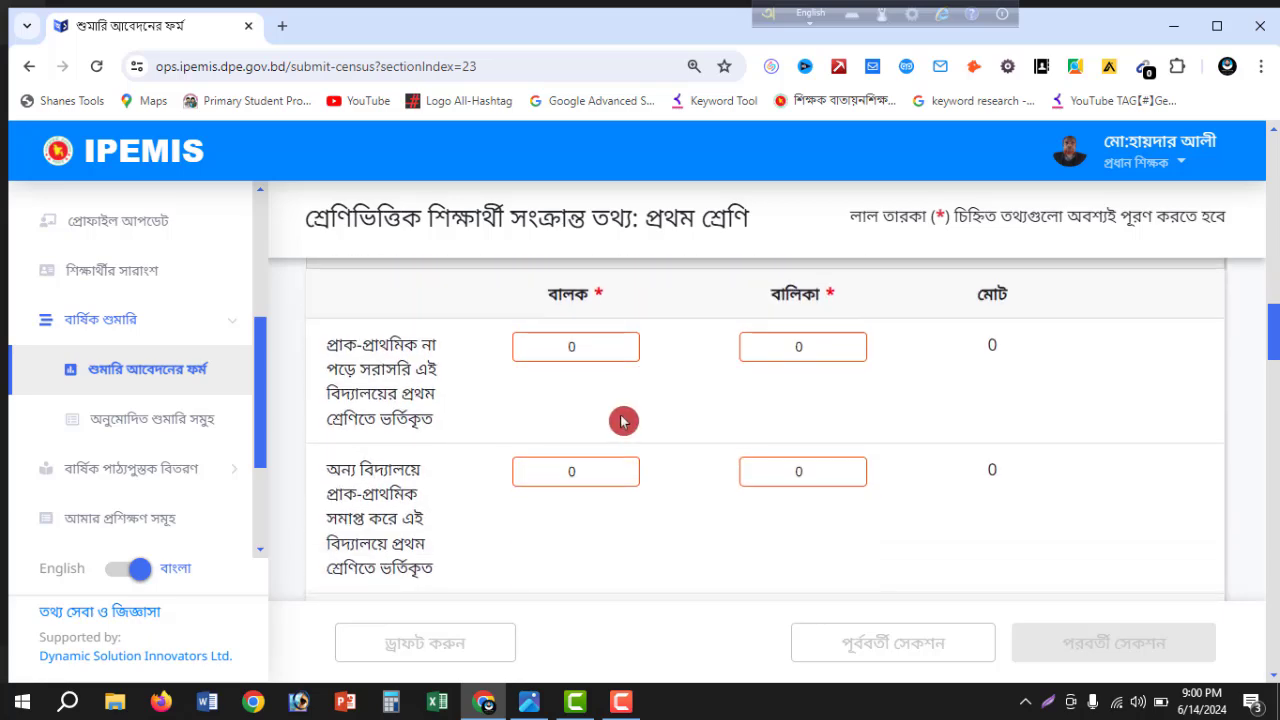
scroll(623, 420, "down", 2)
scroll(622, 442, "down", 1)
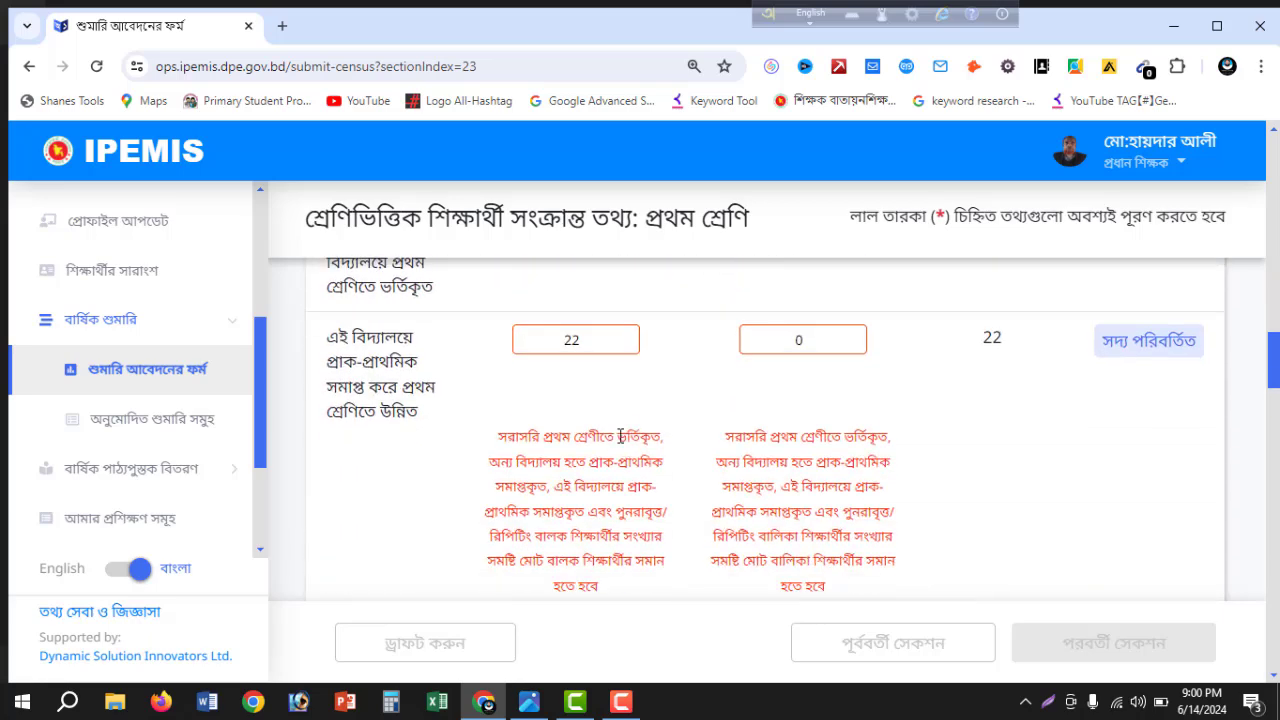
left_click(586, 346)
left_click(706, 342)
scroll(698, 365, "up", 2)
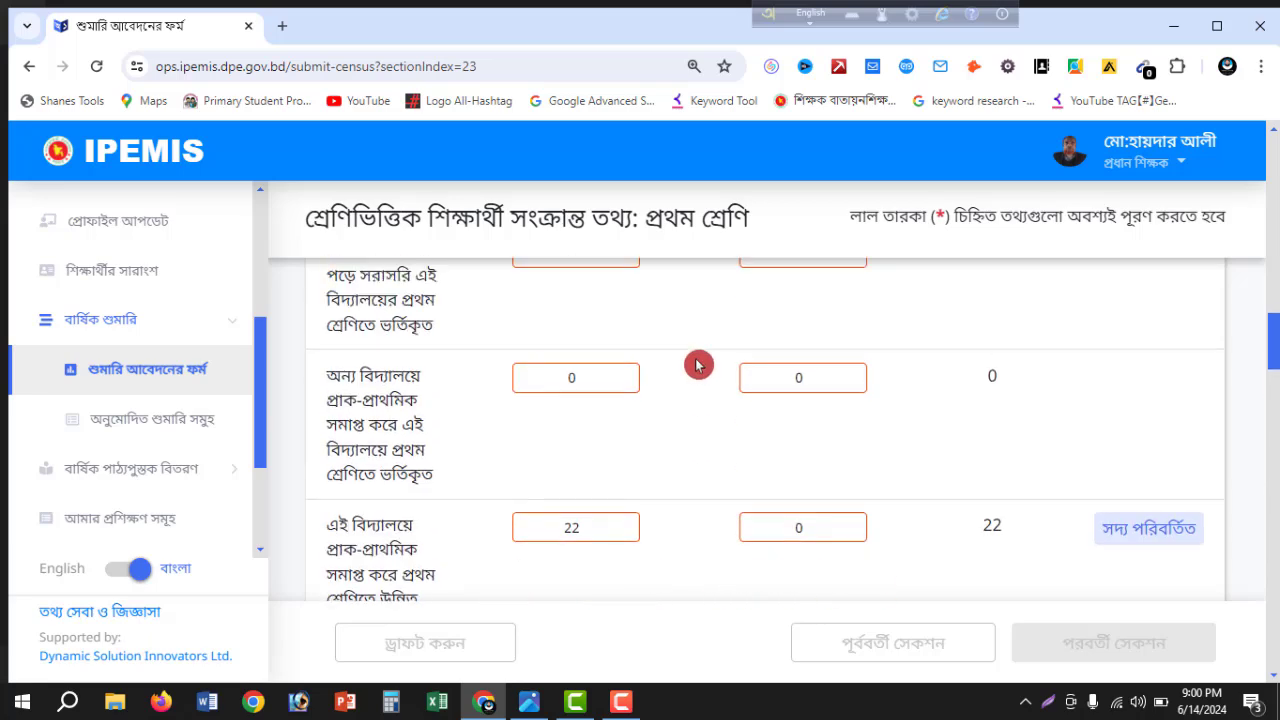
scroll(395, 500, "down", 1)
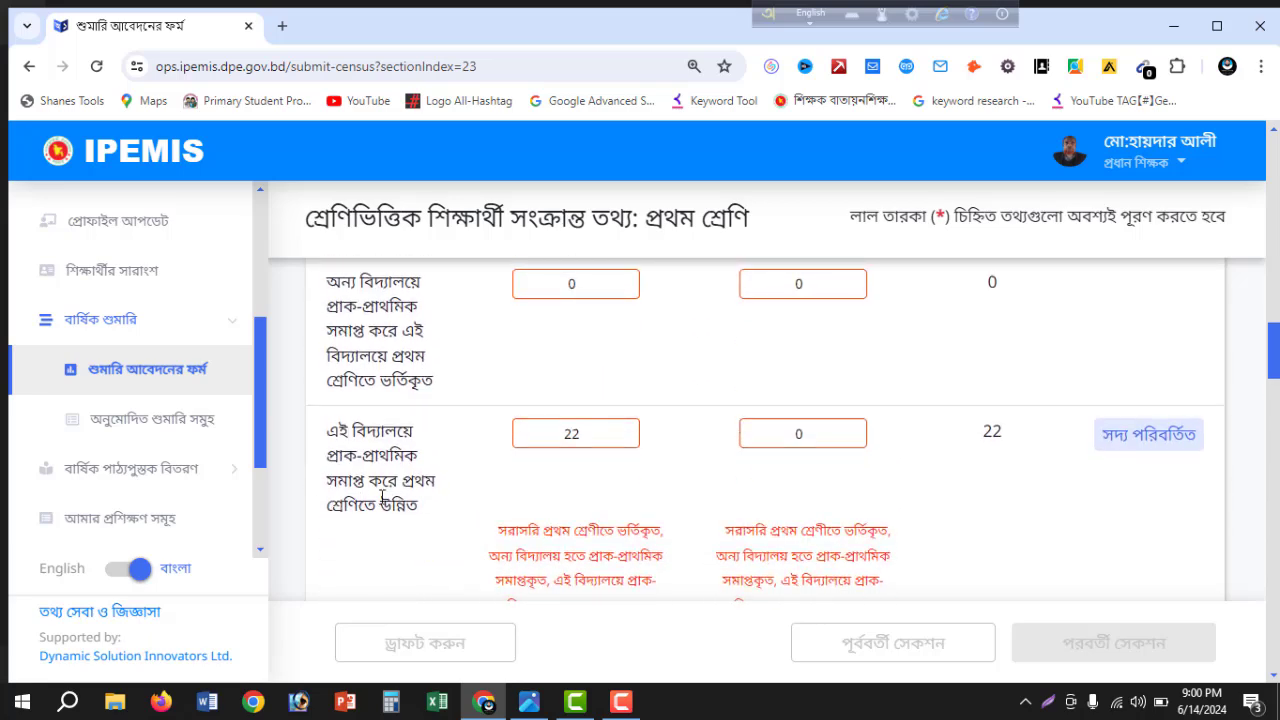
double_click(589, 435)
scroll(666, 351, "up", 1)
left_click(666, 348)
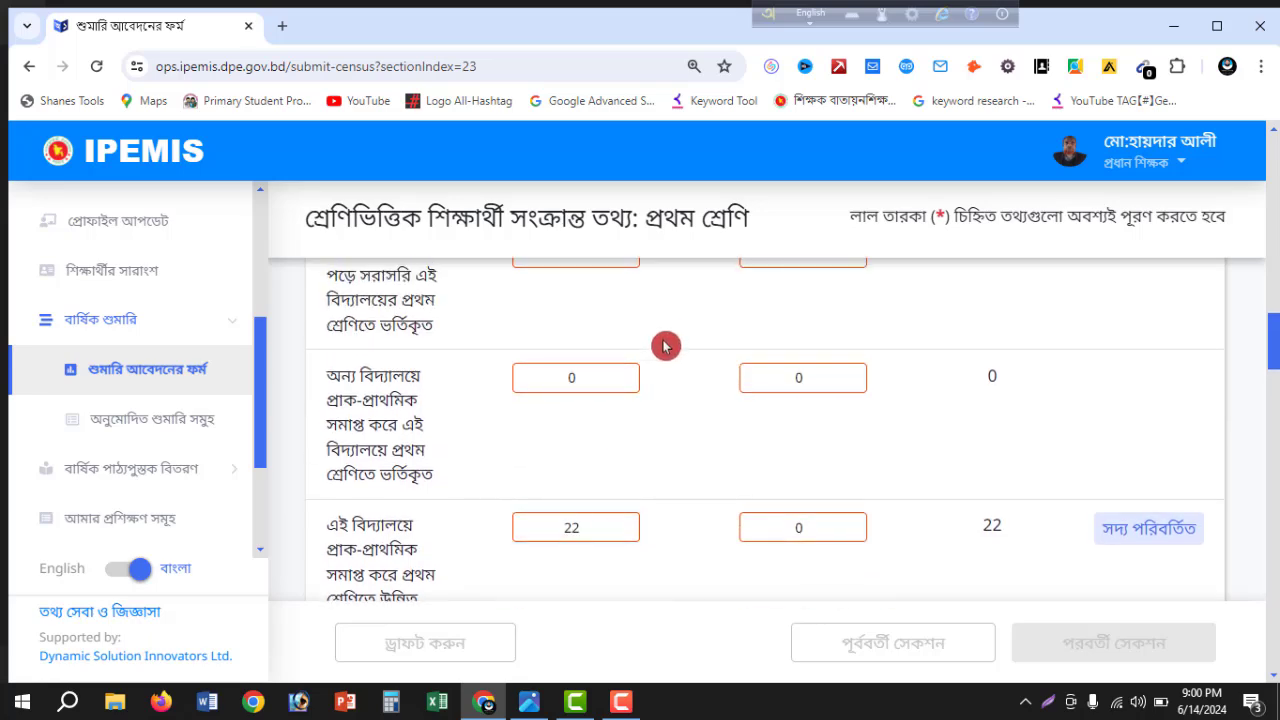
scroll(666, 350, "up", 3)
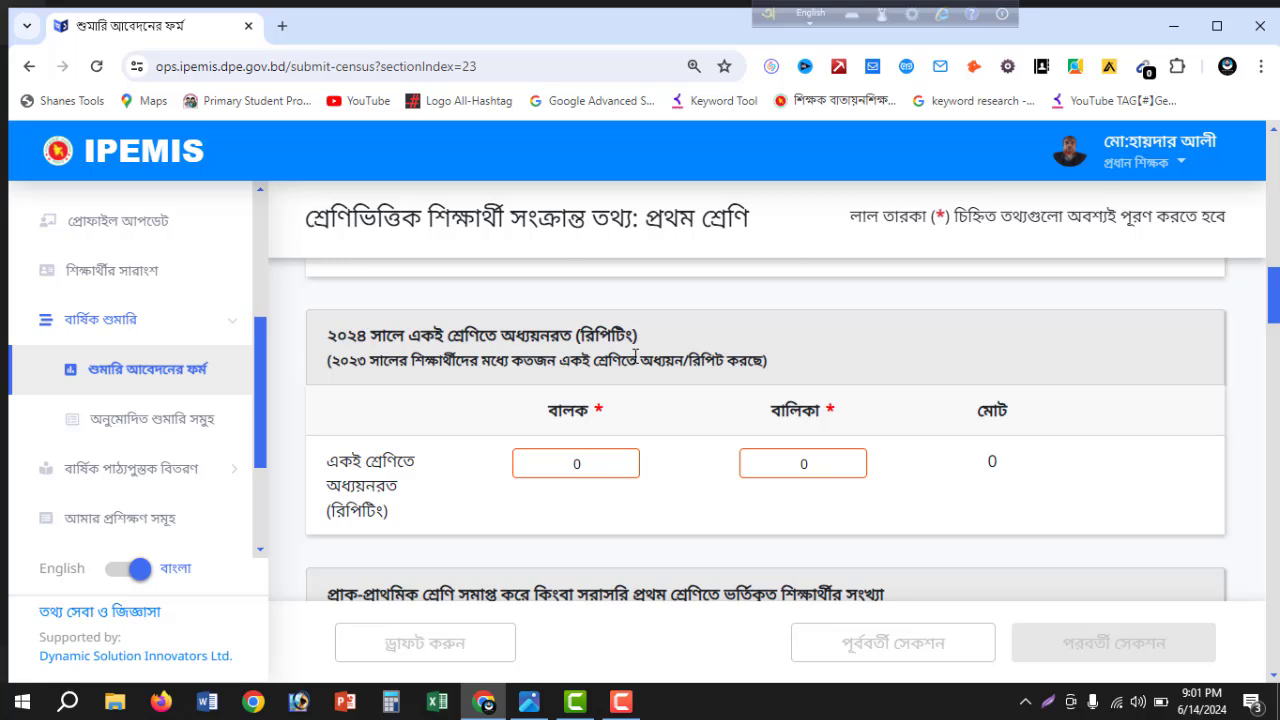
left_click(780, 366)
scroll(780, 366, "down", 1)
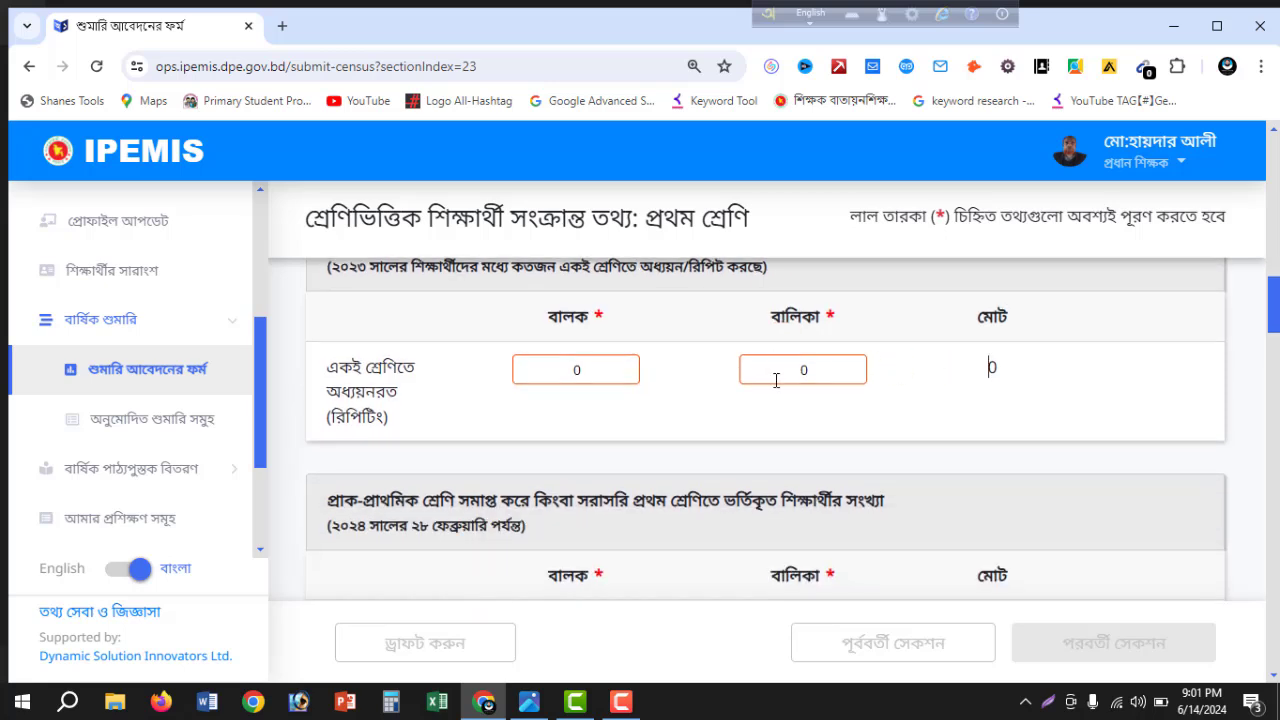
Enter 9 boys and 13 girls as promoted to first class after completing pre-primary at this school
scroll(770, 385, "down", 3)
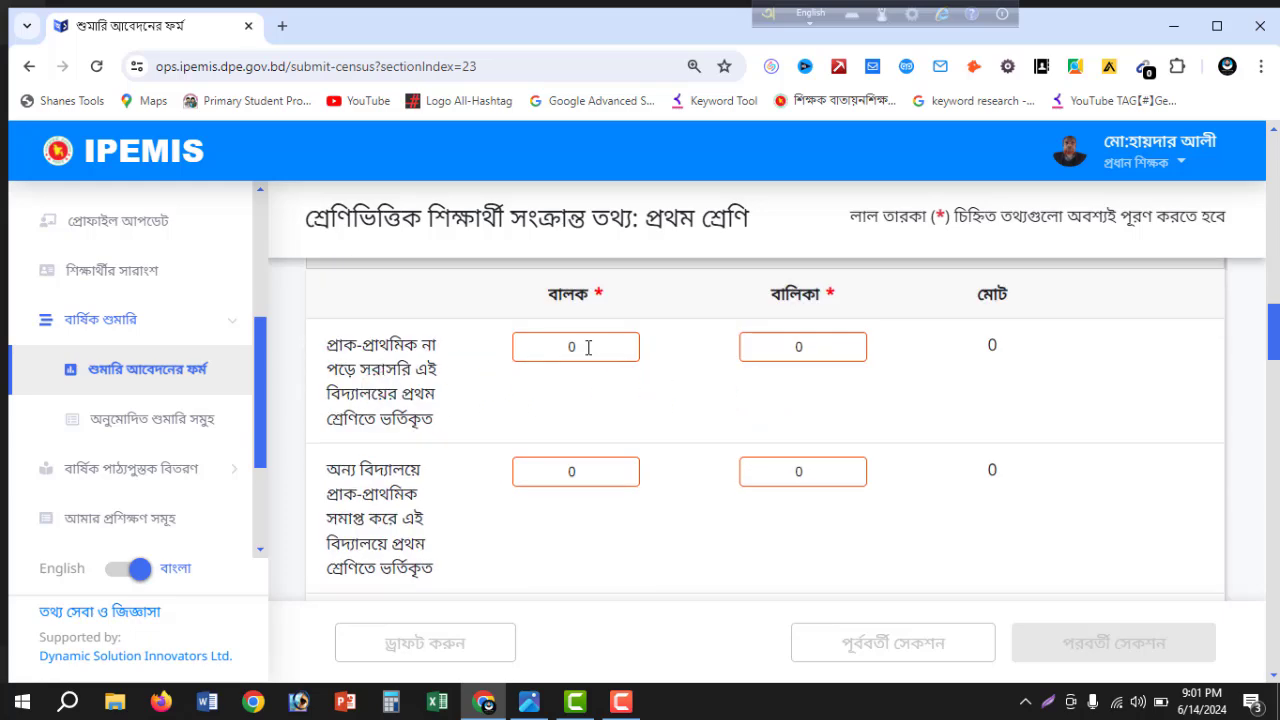
scroll(614, 425, "down", 3)
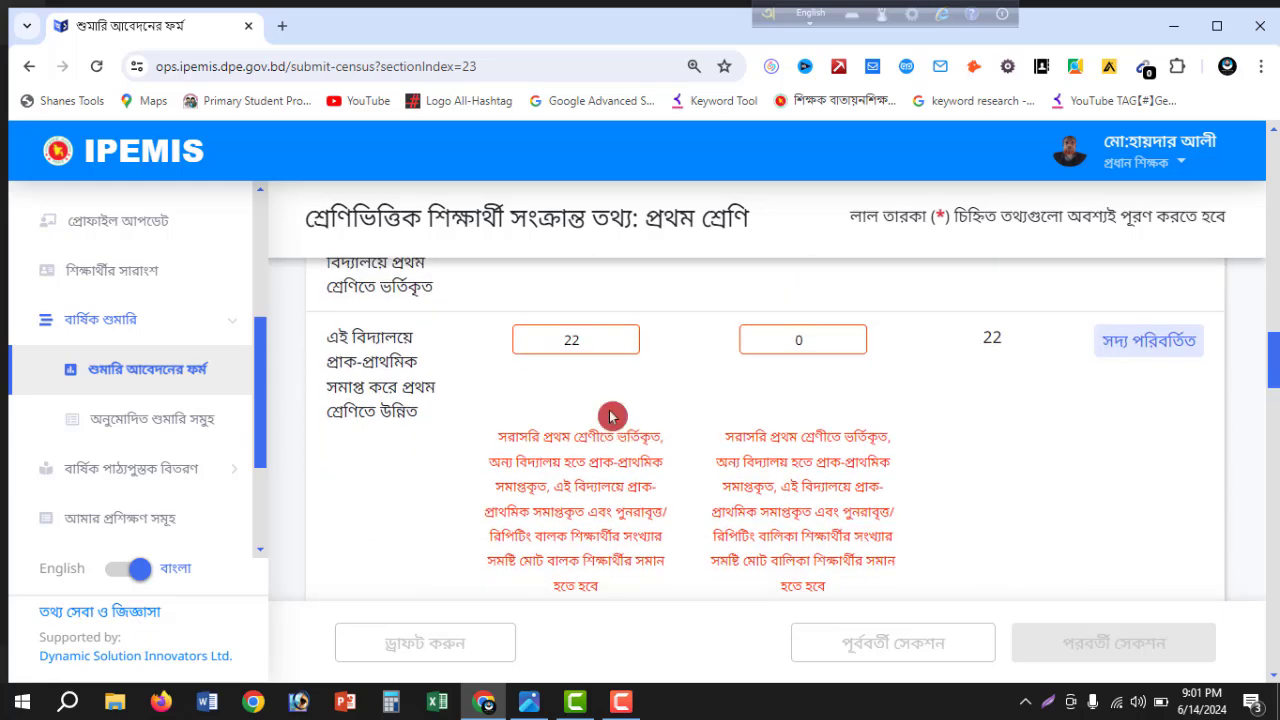
double_click(587, 340)
type("9")
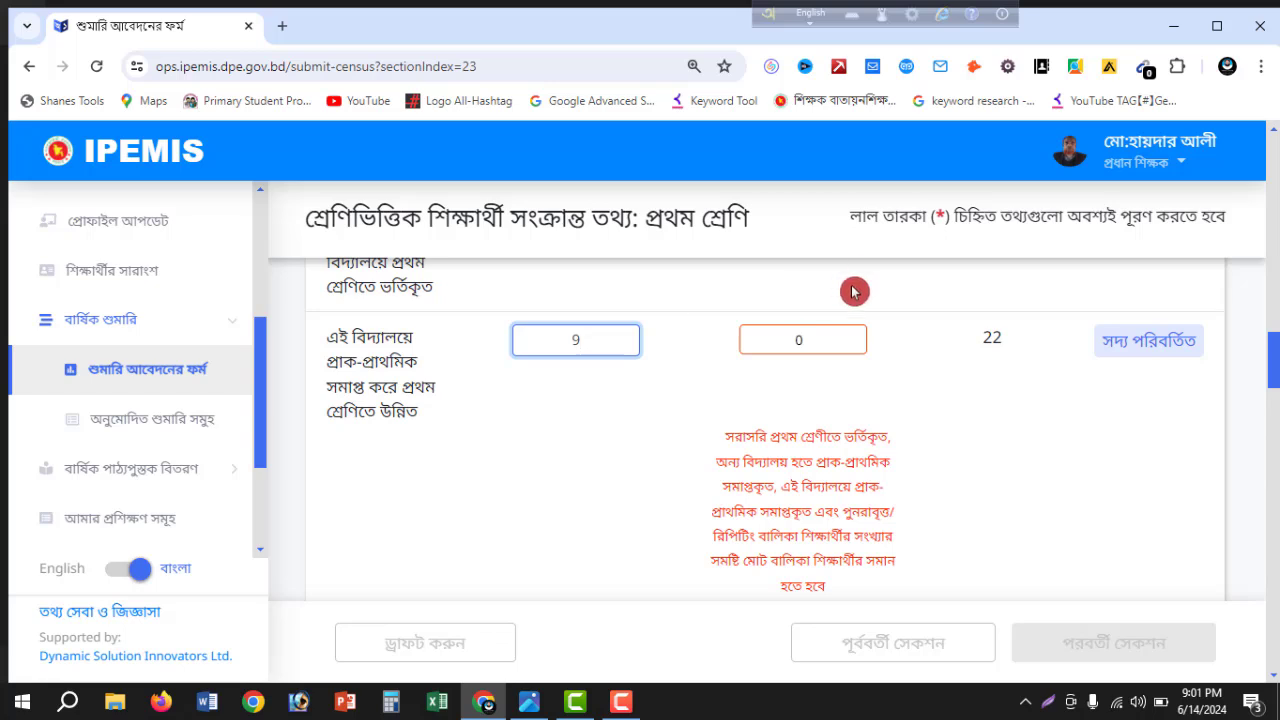
double_click(820, 340)
type("13")
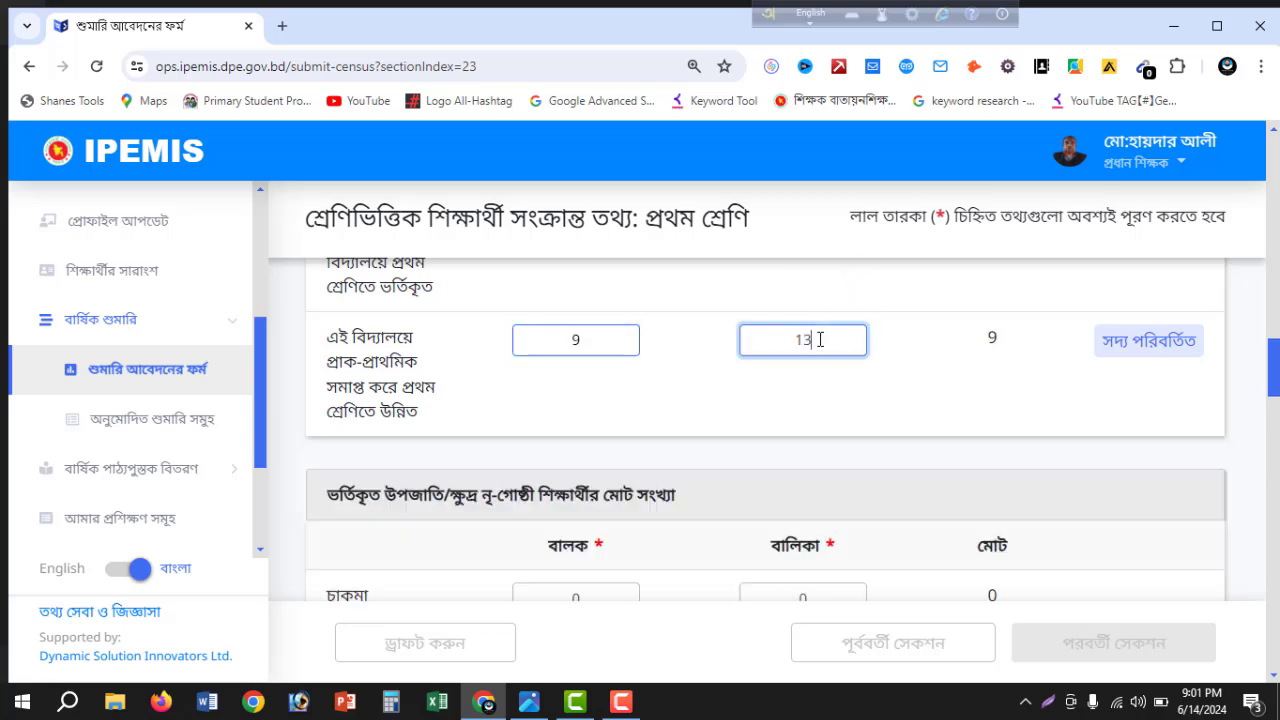
Recheck the admission and repeating-student rows, and look through the ethnic-minority and special-needs student tables with their notes
scroll(700, 363, "up", 1)
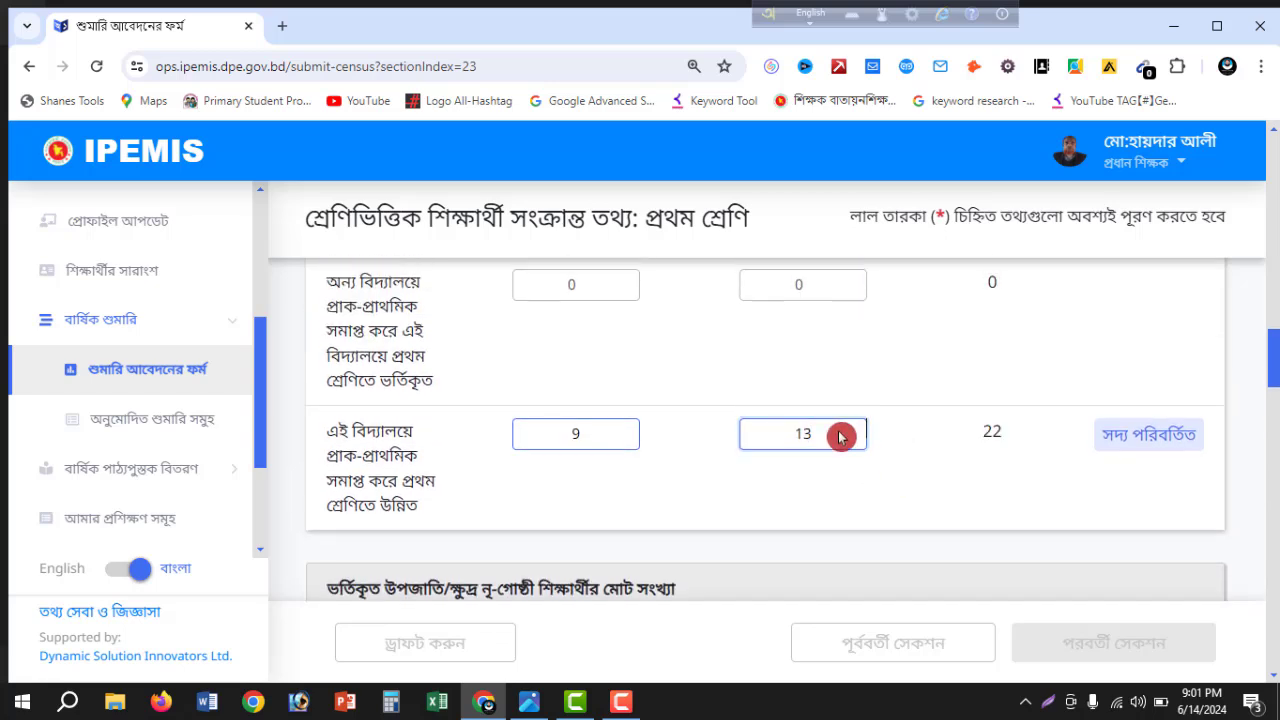
scroll(405, 425, "up", 2)
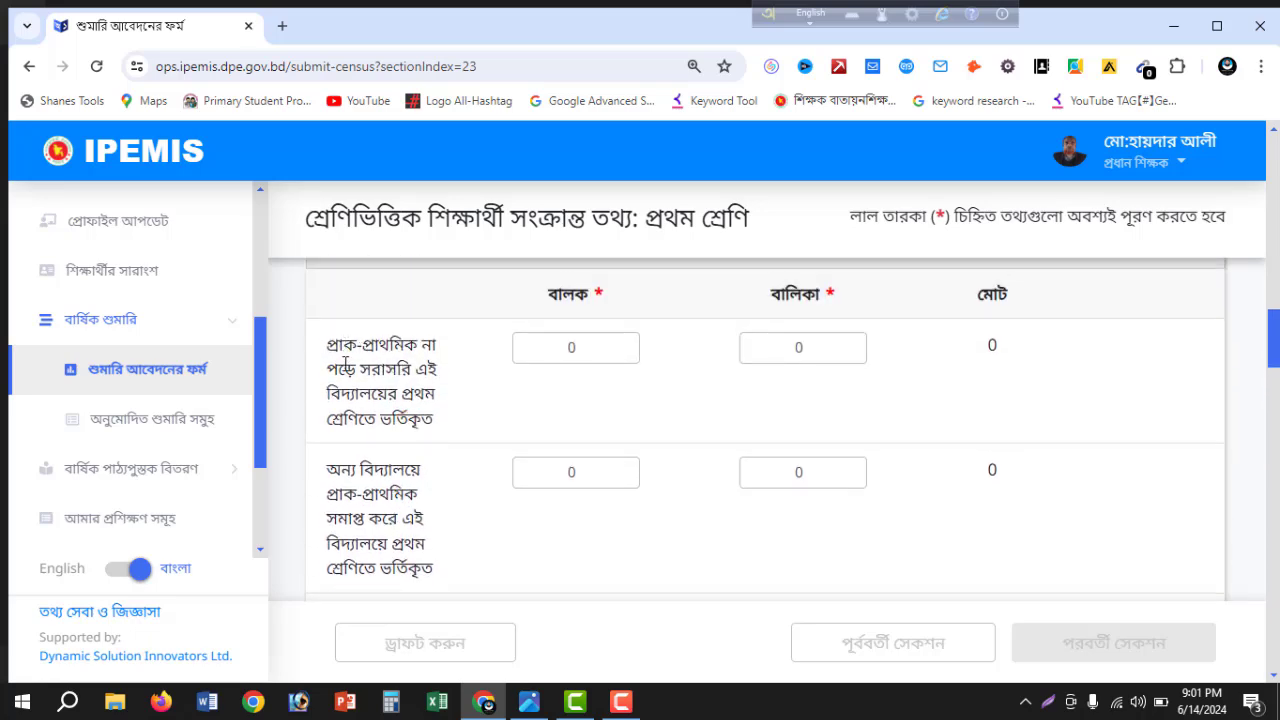
scroll(363, 375, "down", 3)
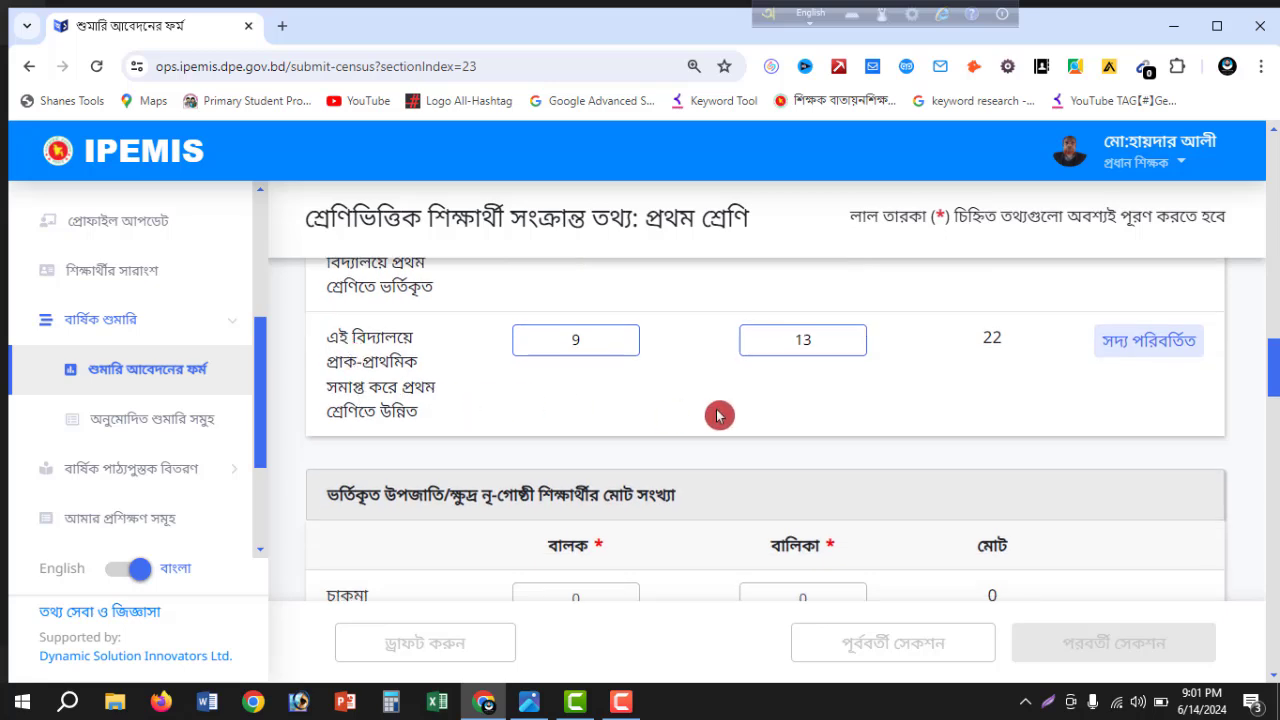
scroll(857, 377, "down", 3)
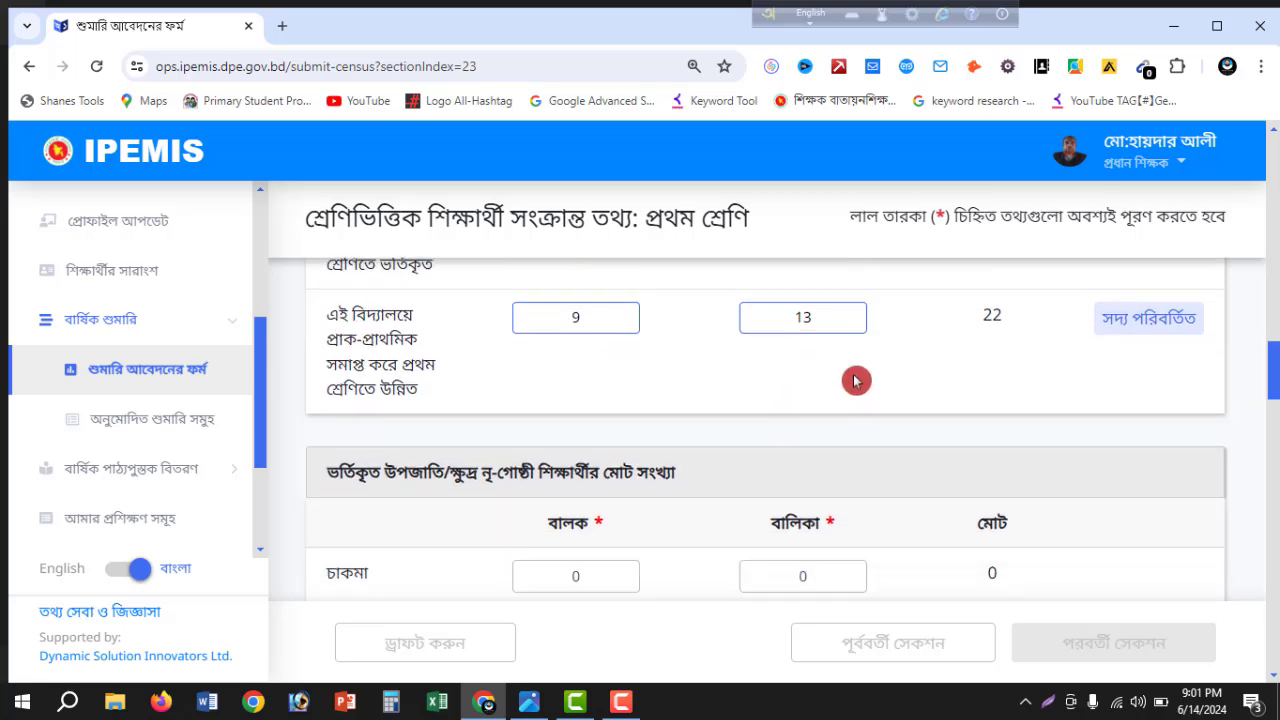
scroll(700, 408, "up", 6)
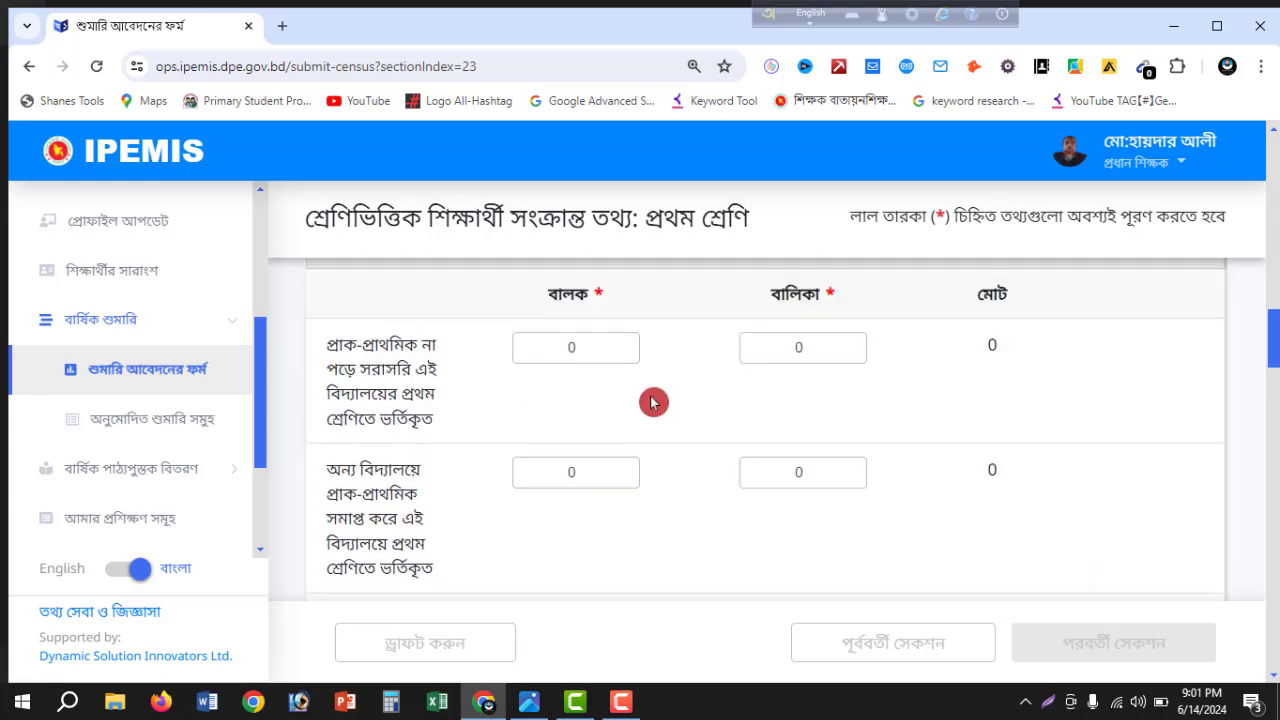
scroll(676, 412, "up", 2)
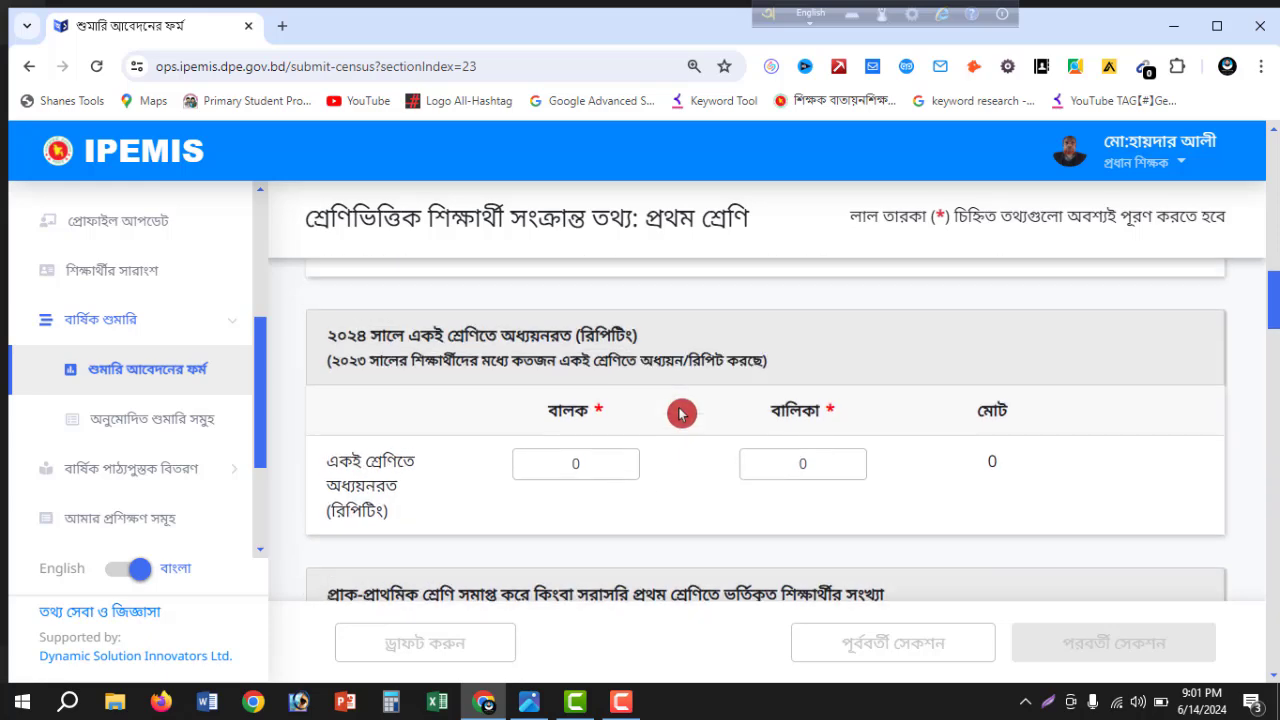
scroll(676, 453, "down", 6)
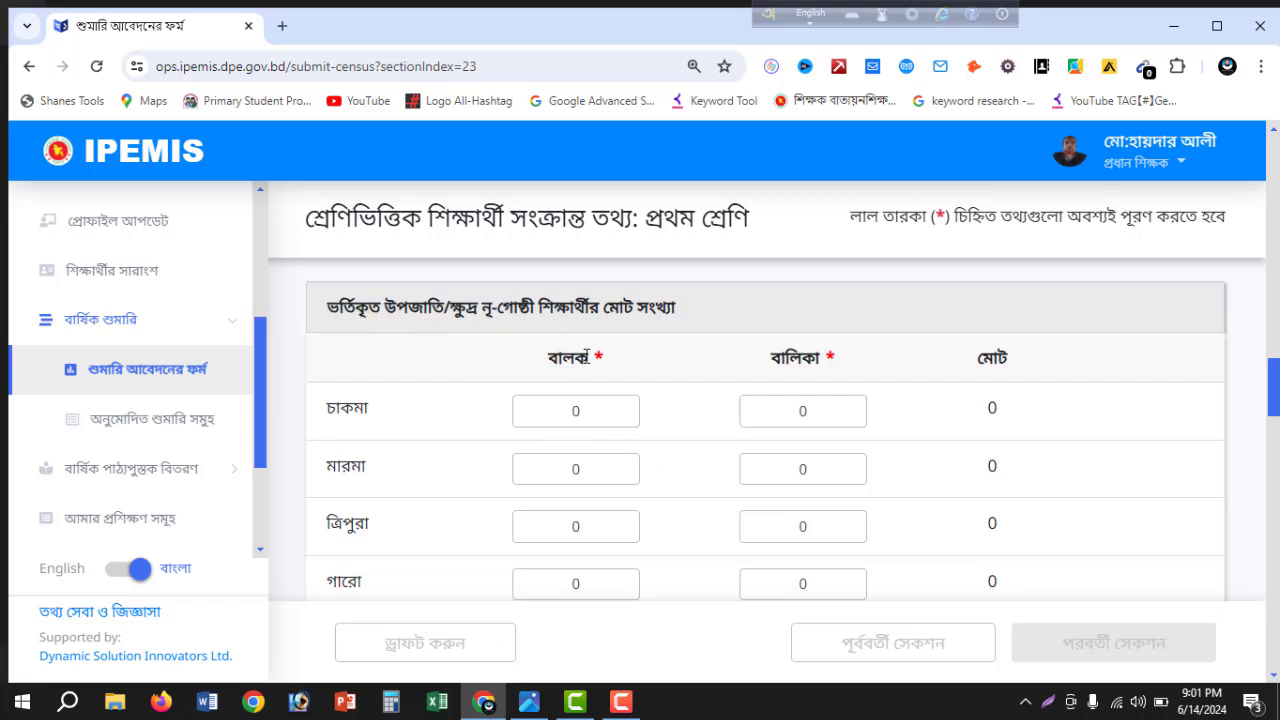
scroll(657, 366, "down", 2)
scroll(802, 437, "down", 2)
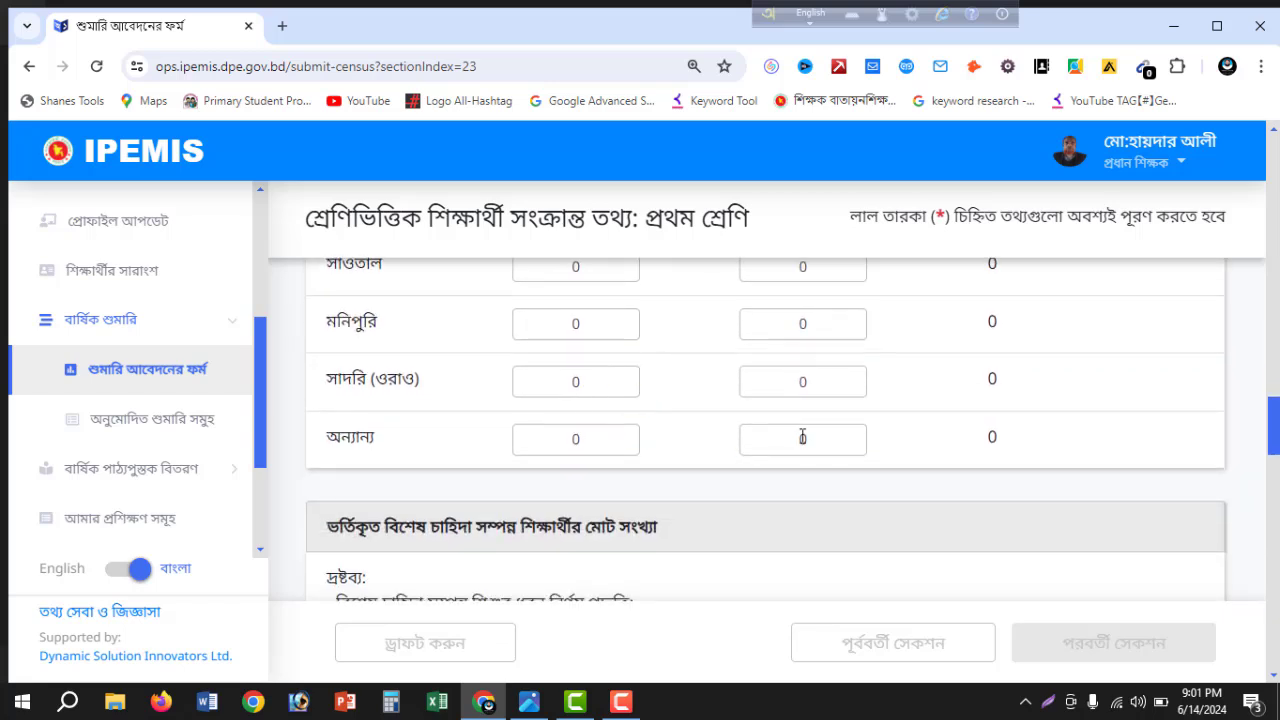
scroll(830, 425, "down", 3)
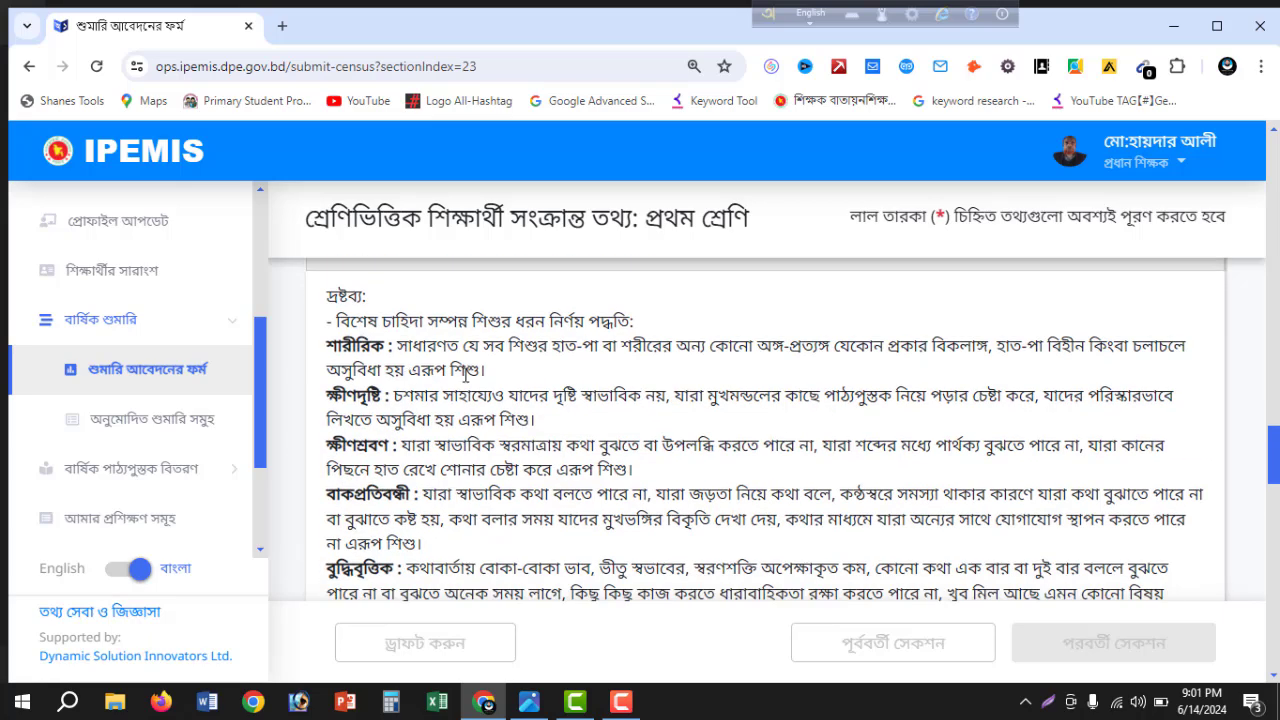
scroll(465, 373, "up", 2)
scroll(620, 433, "down", 6)
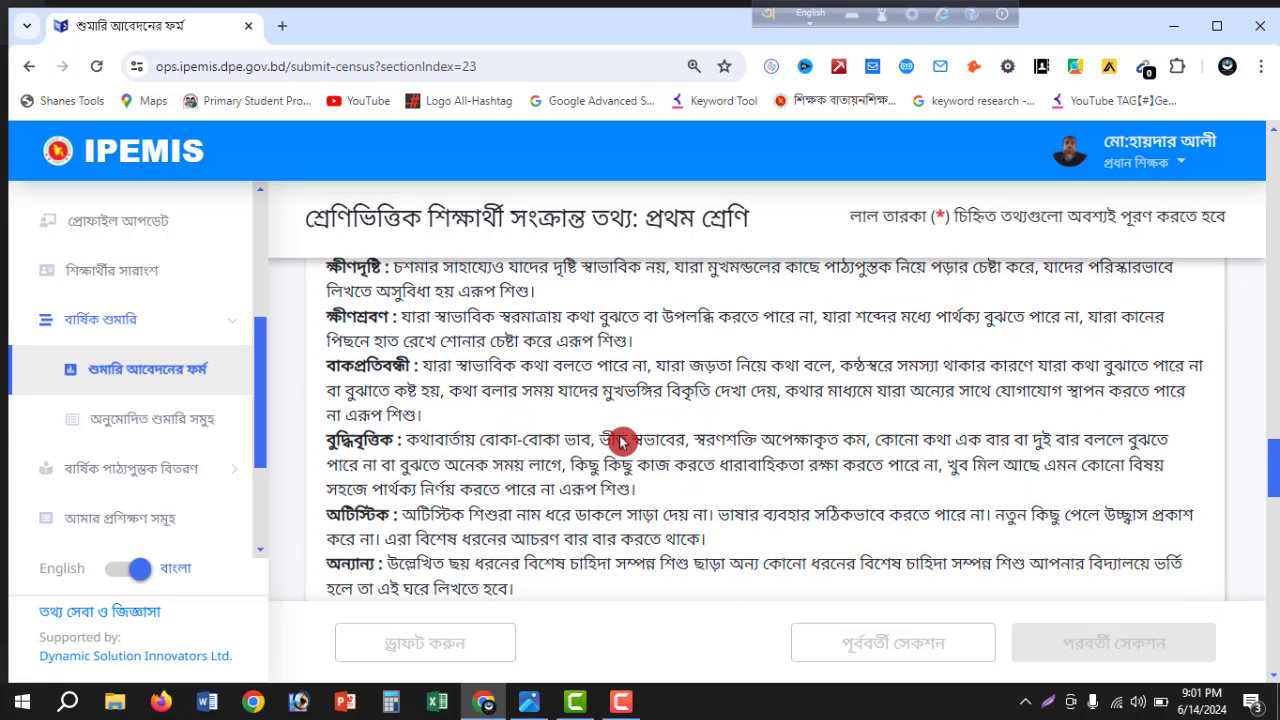
scroll(470, 465, "down", 3)
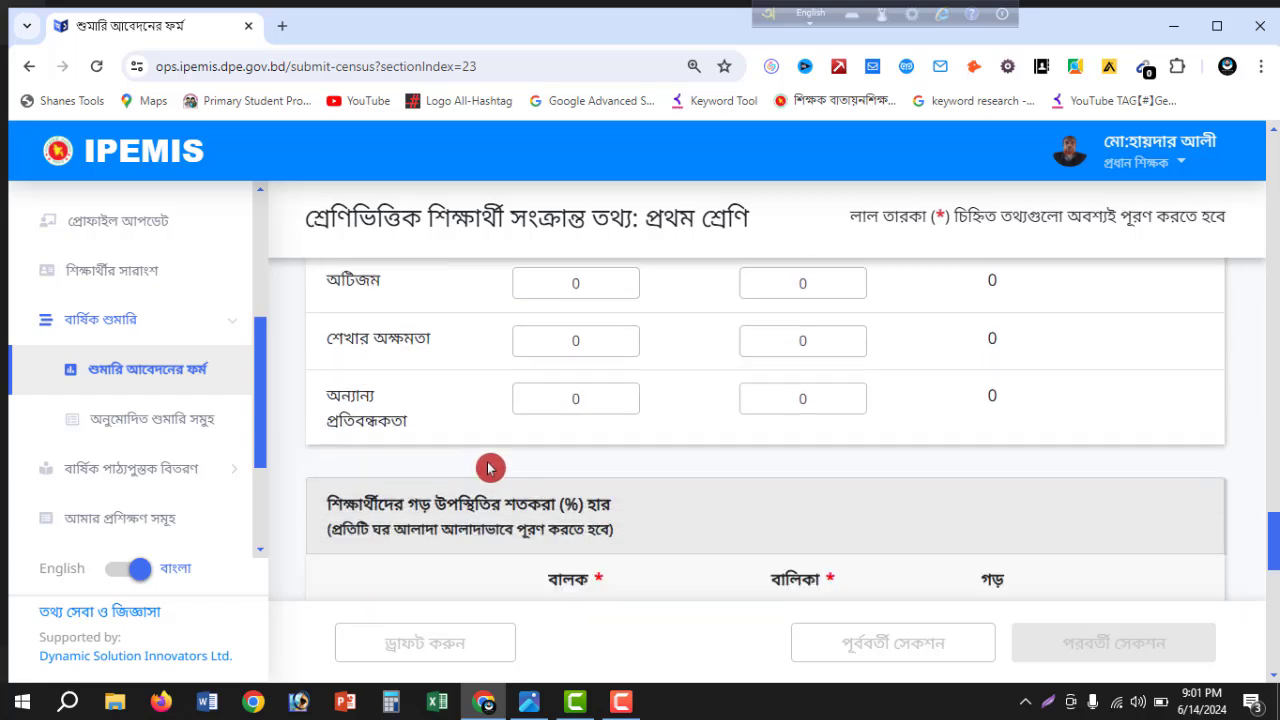
Enter first-class average attendance rates for April 2023 (এপ্রিল ২০২৩): 96 for boys and 95 for girls
scroll(629, 429, "down", 3)
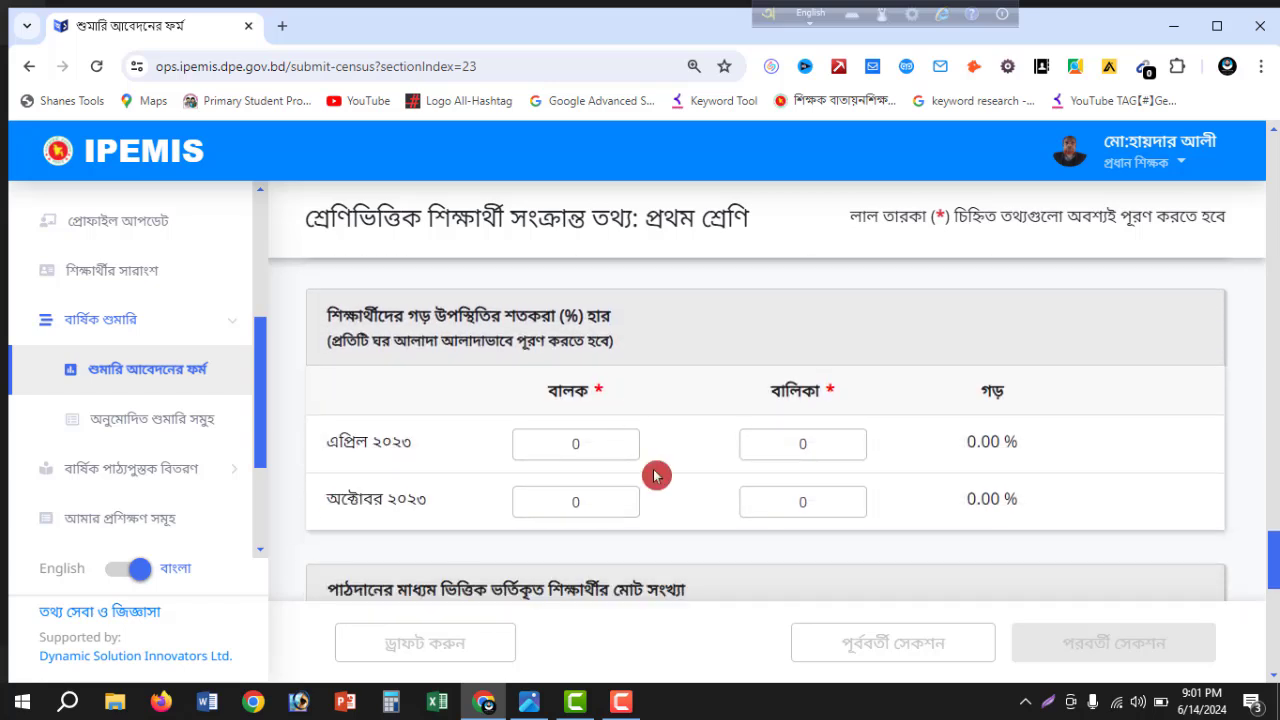
scroll(665, 460, "down", 1)
scroll(671, 447, "up", 1)
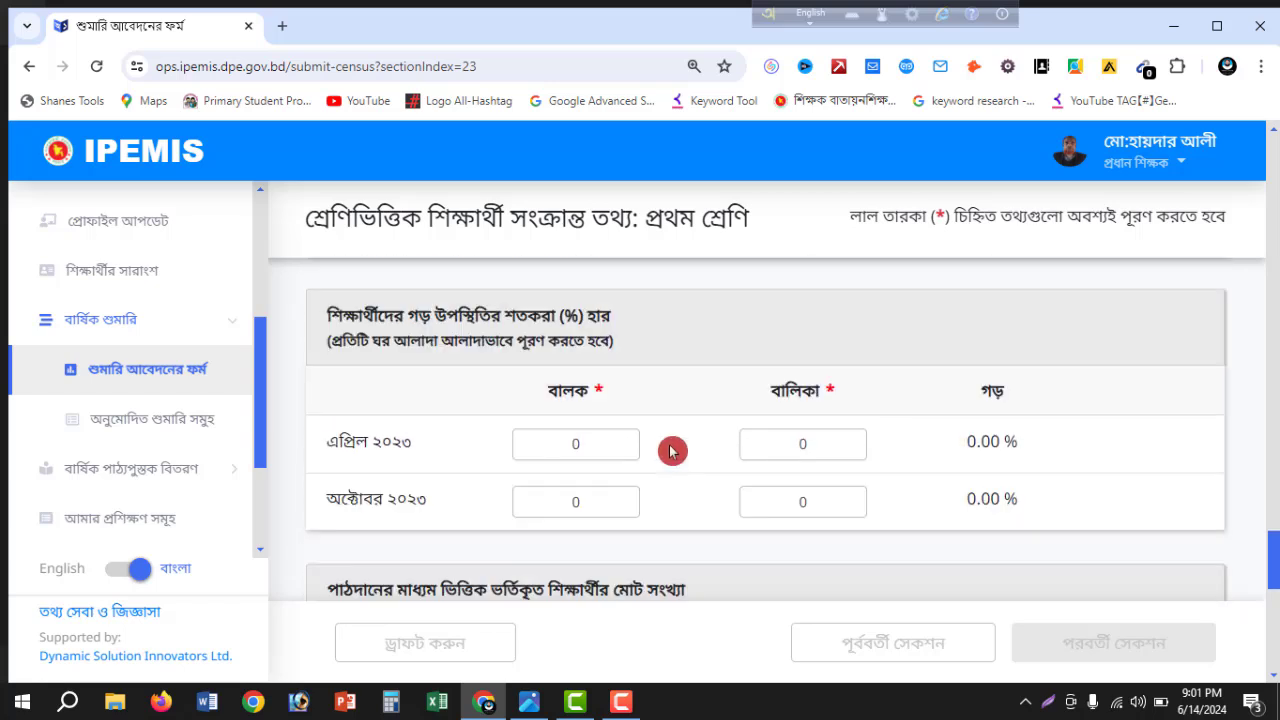
left_click(589, 441)
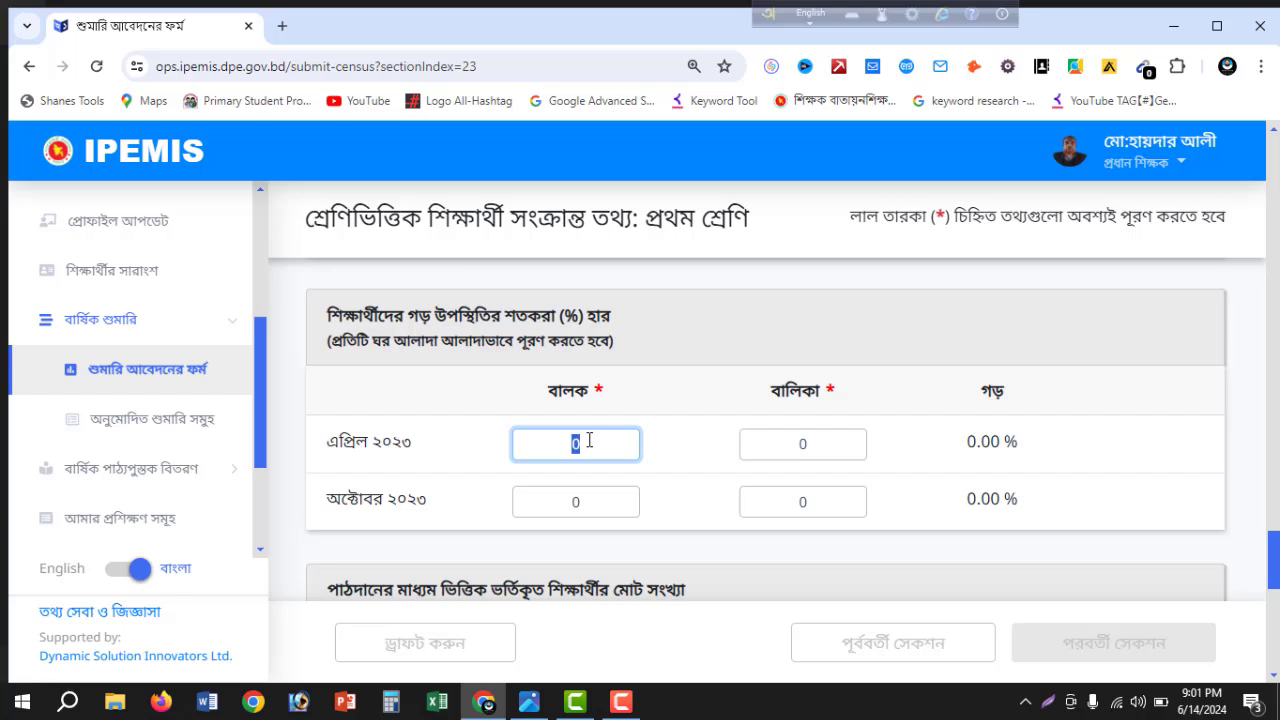
key("BackSpace")
type("96")
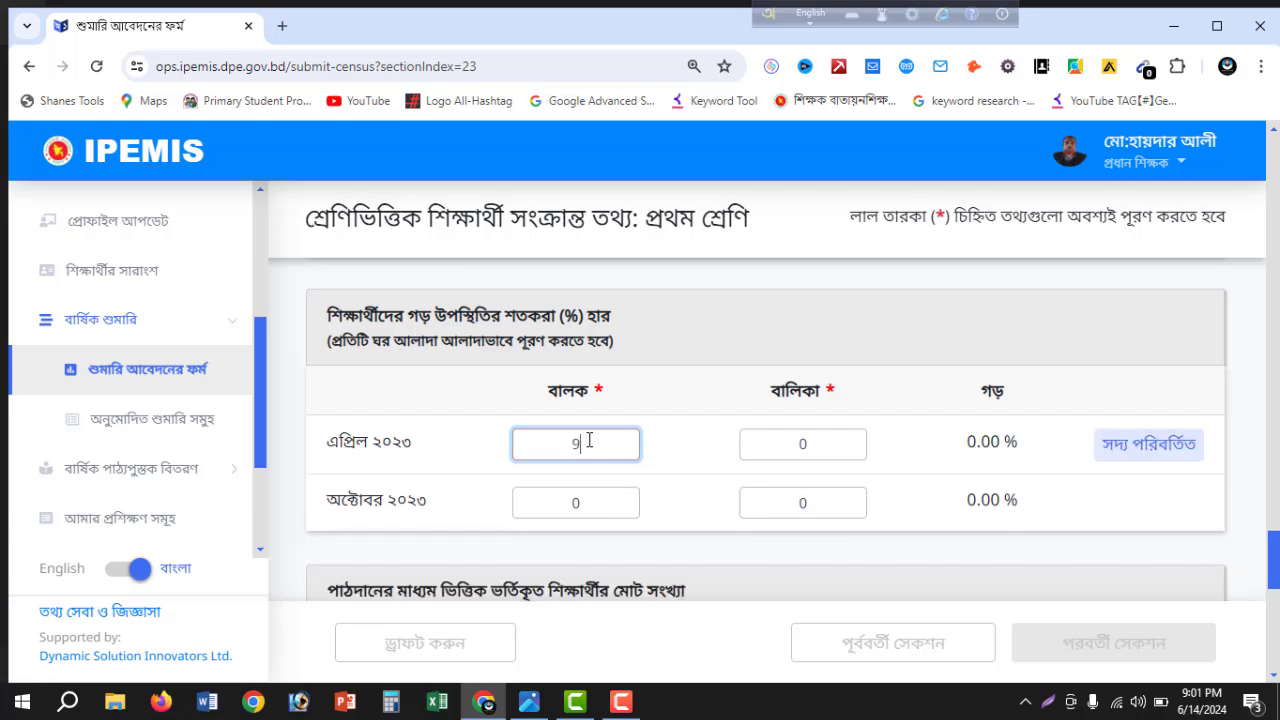
double_click(818, 446)
type("95")
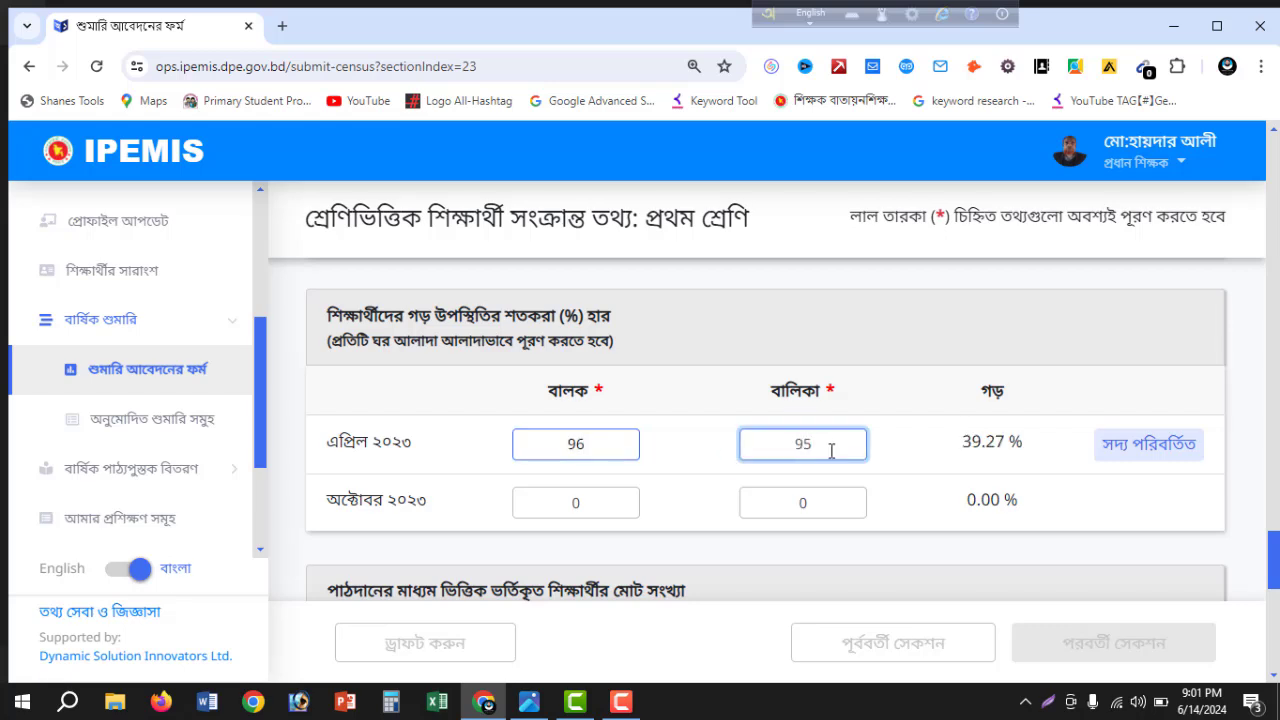
Set the October 2023 (অক্টোবর ২০২৩) average attendance rates to 94 for boys and 96 for girls
double_click(586, 503)
type("9")
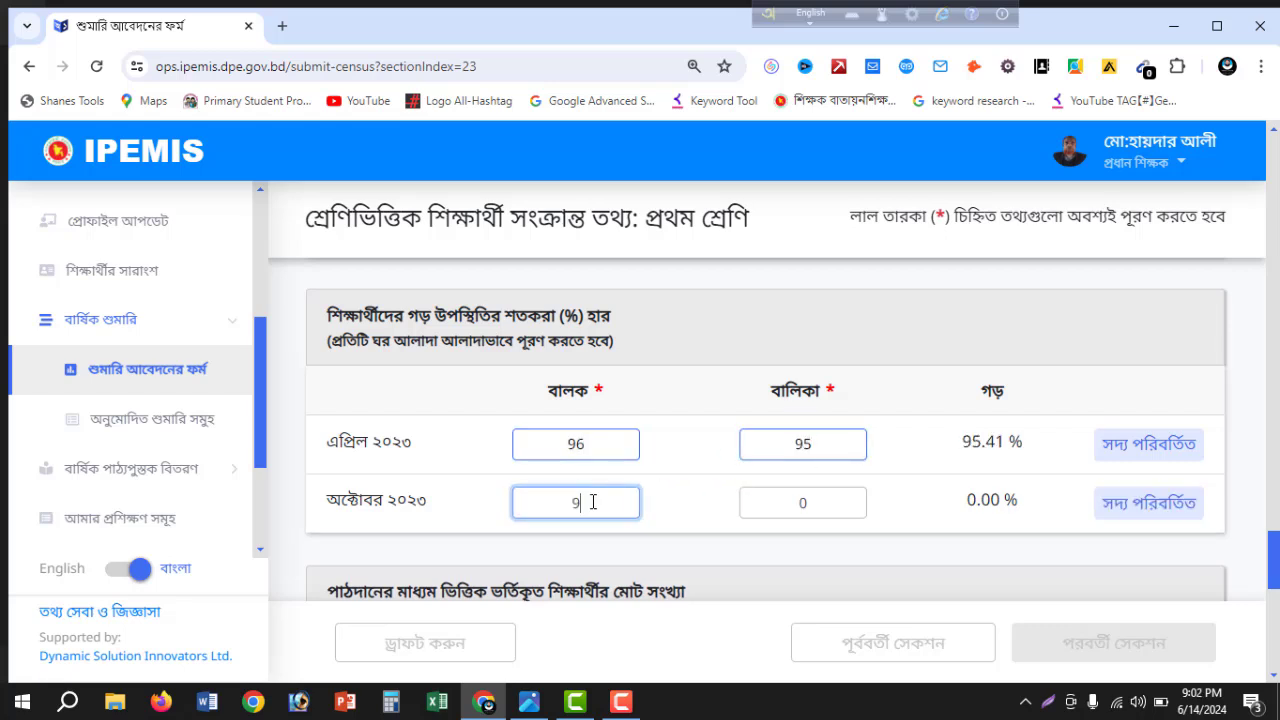
type("4")
double_click(808, 504)
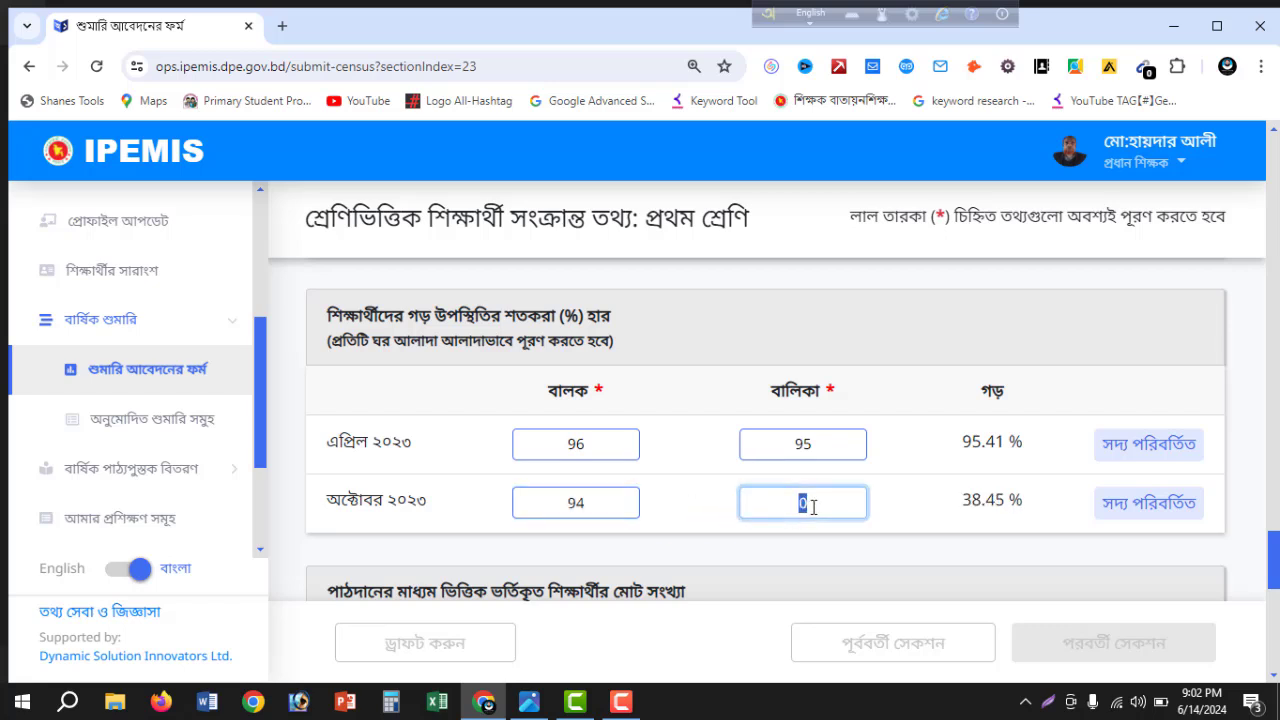
type("96")
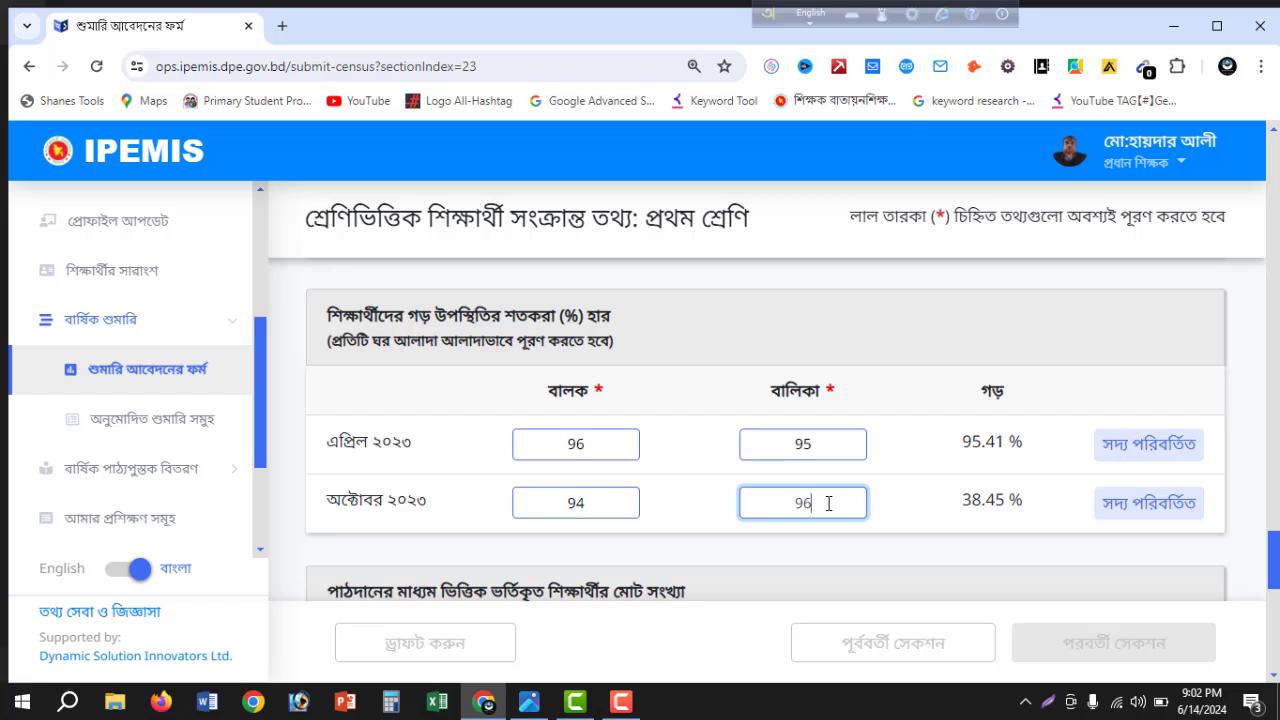
left_click(920, 504)
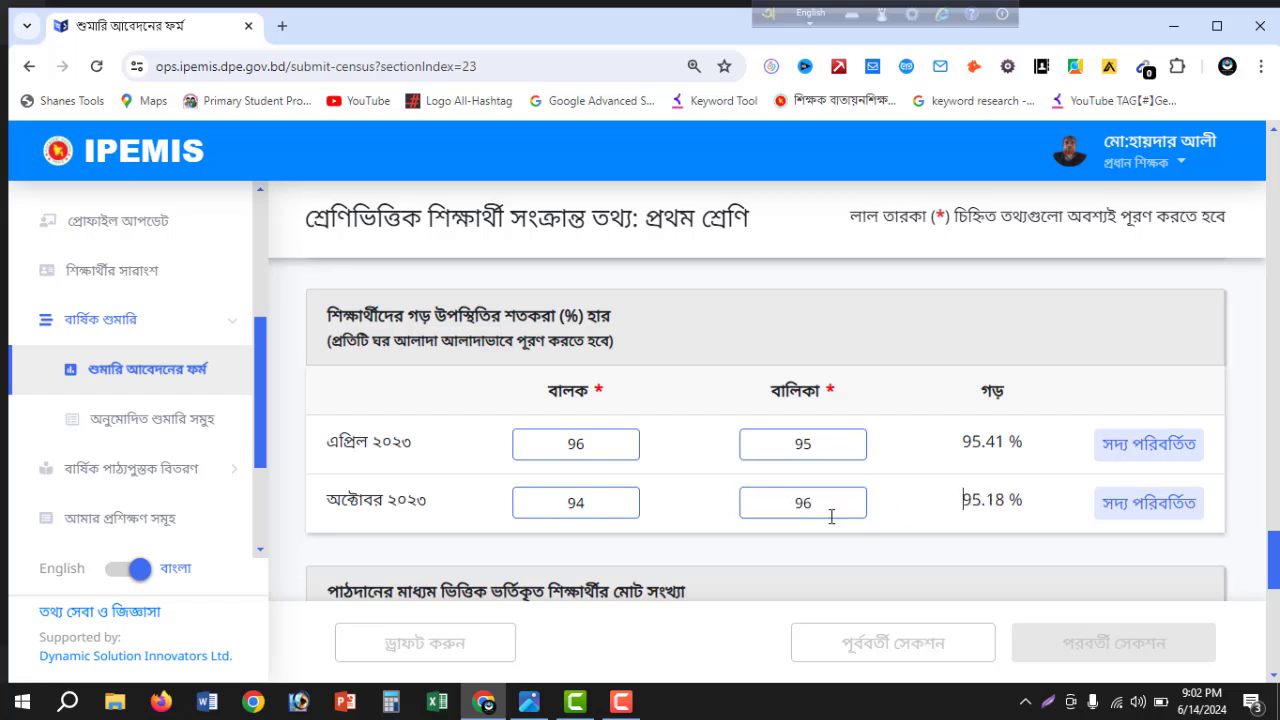
Enter 9 boys and 13 girls as first-class students enrolled in Bangla medium (বাংলা মিডিয়াম)
scroll(831, 510, "down", 2)
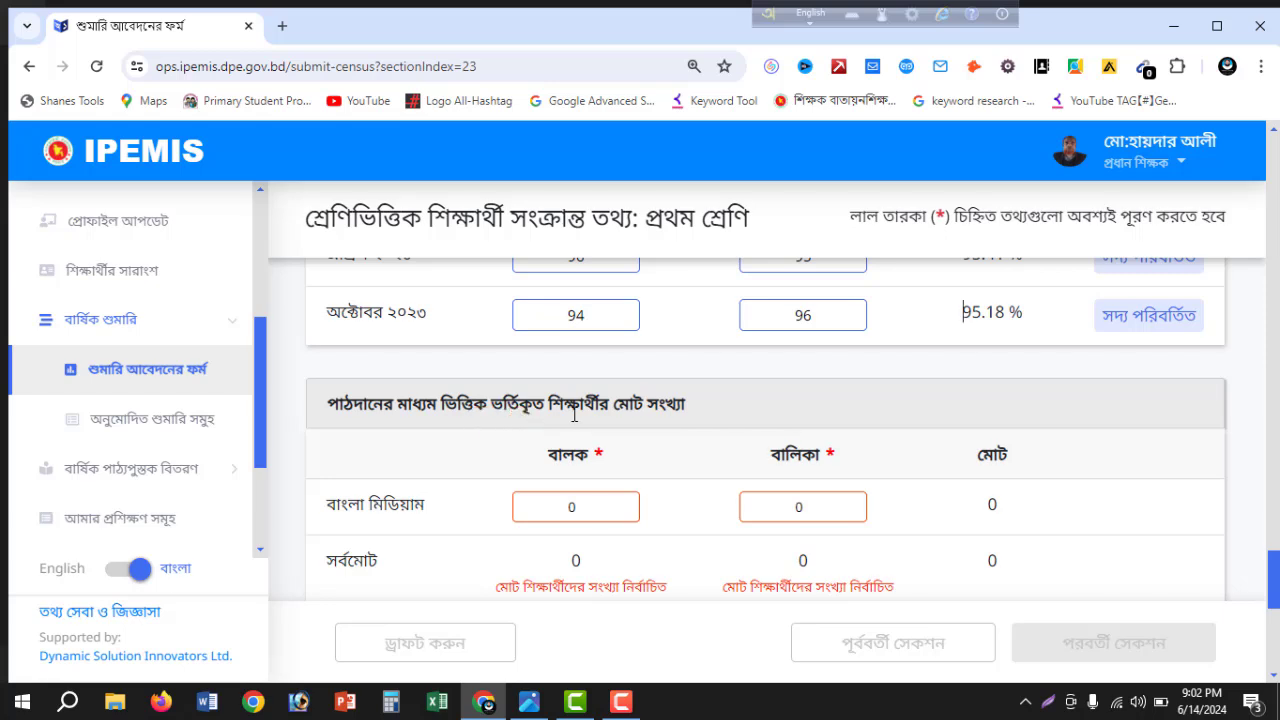
left_click(579, 505)
type("9")
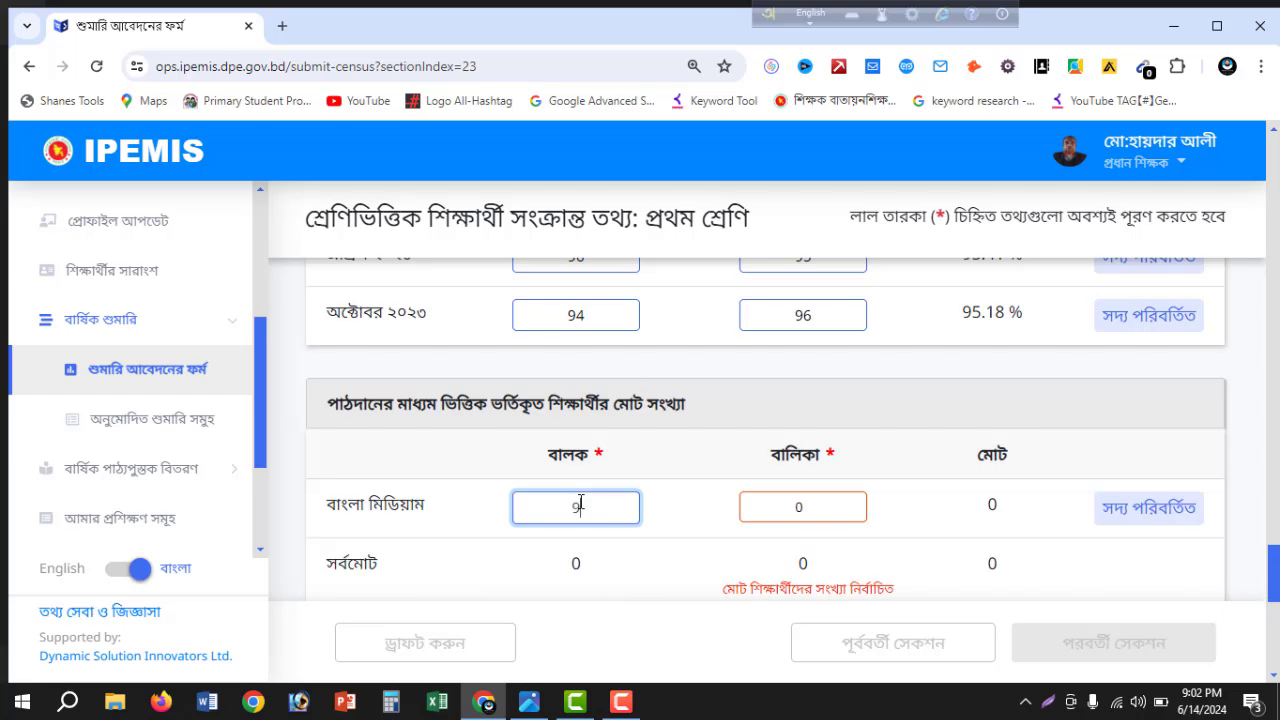
left_click(805, 507)
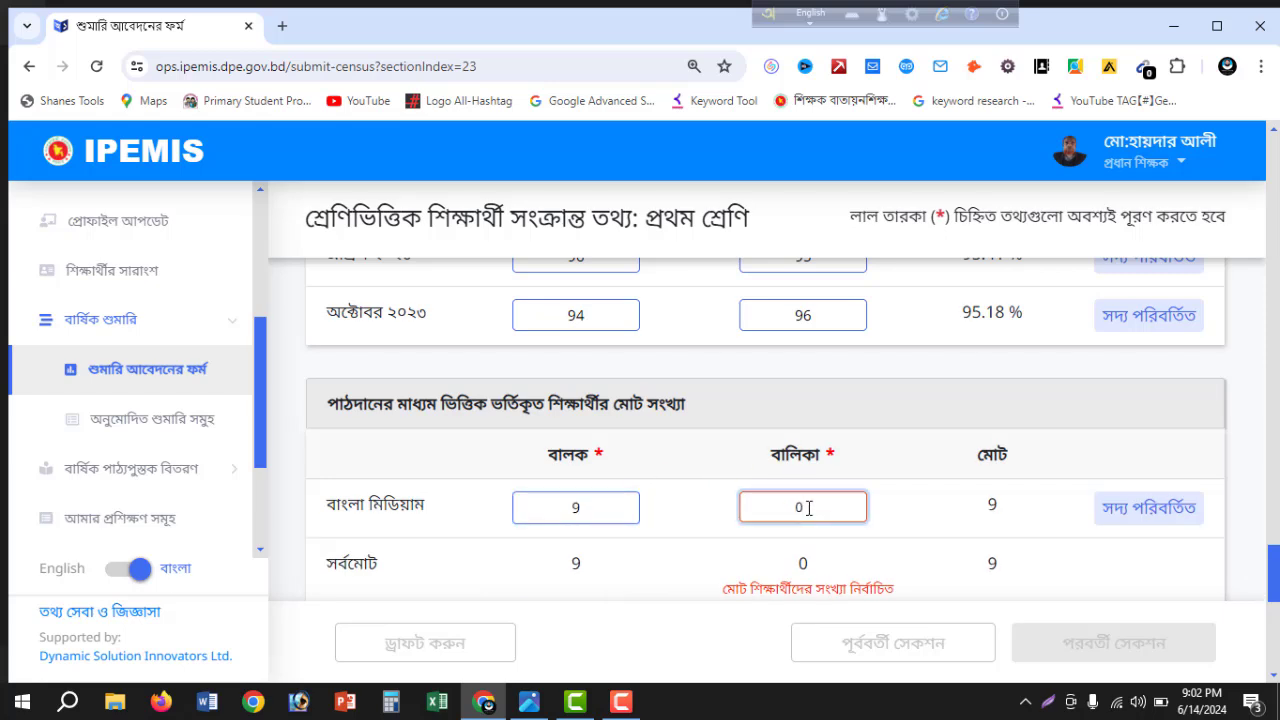
key("BackSpace")
type("13")
left_click(914, 520)
Set the Bangla-medium count for Islam (ইসলাম ধর্ম) to 22 and proceed to the second-class section
scroll(826, 482, "down", 3)
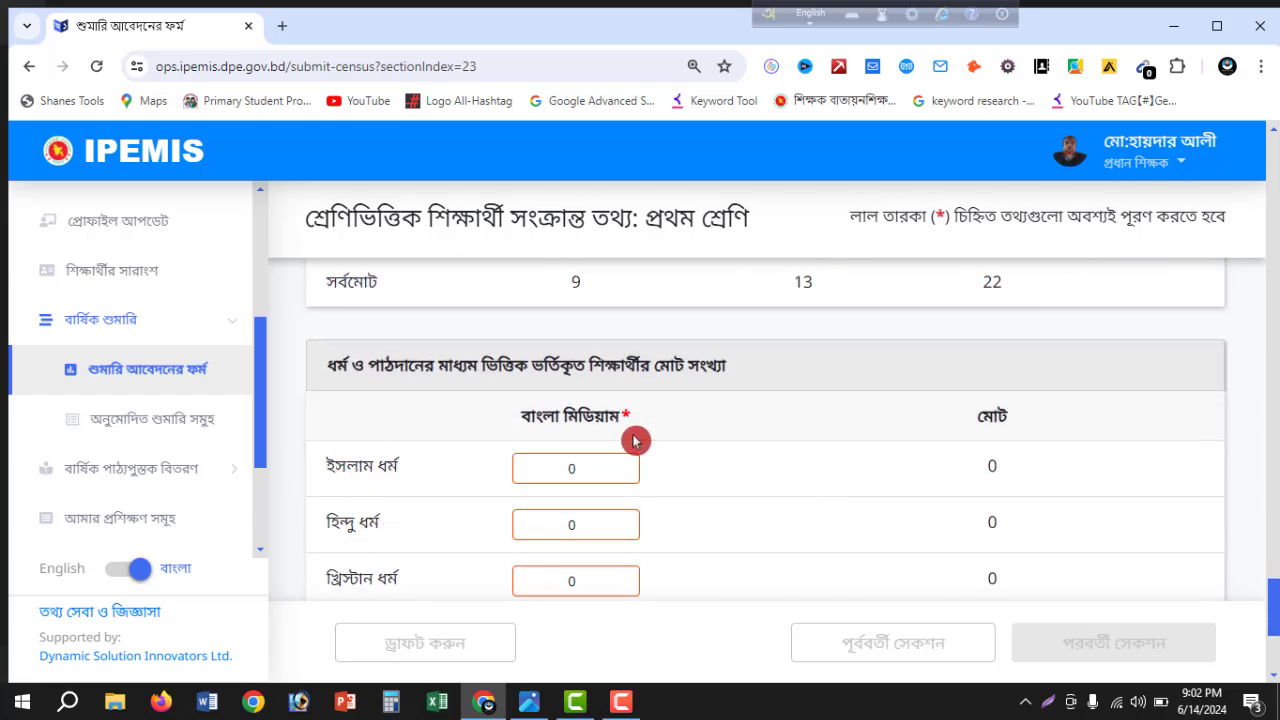
double_click(597, 467)
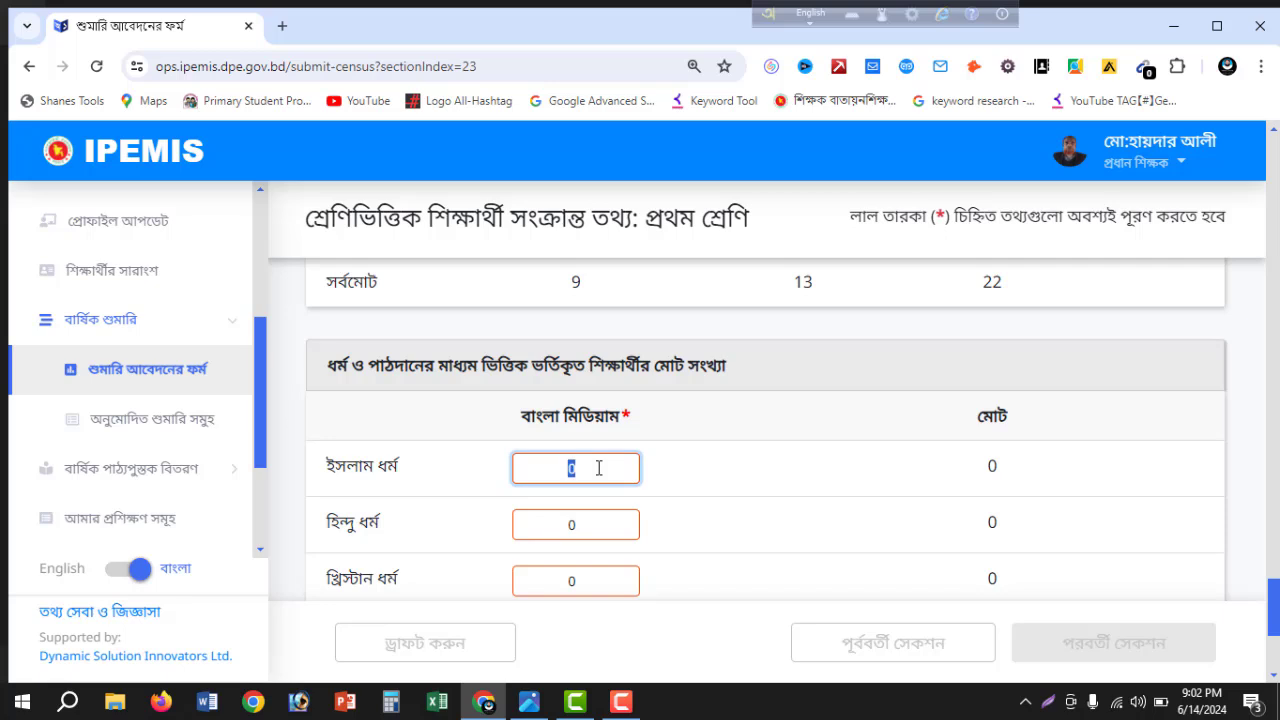
type("22")
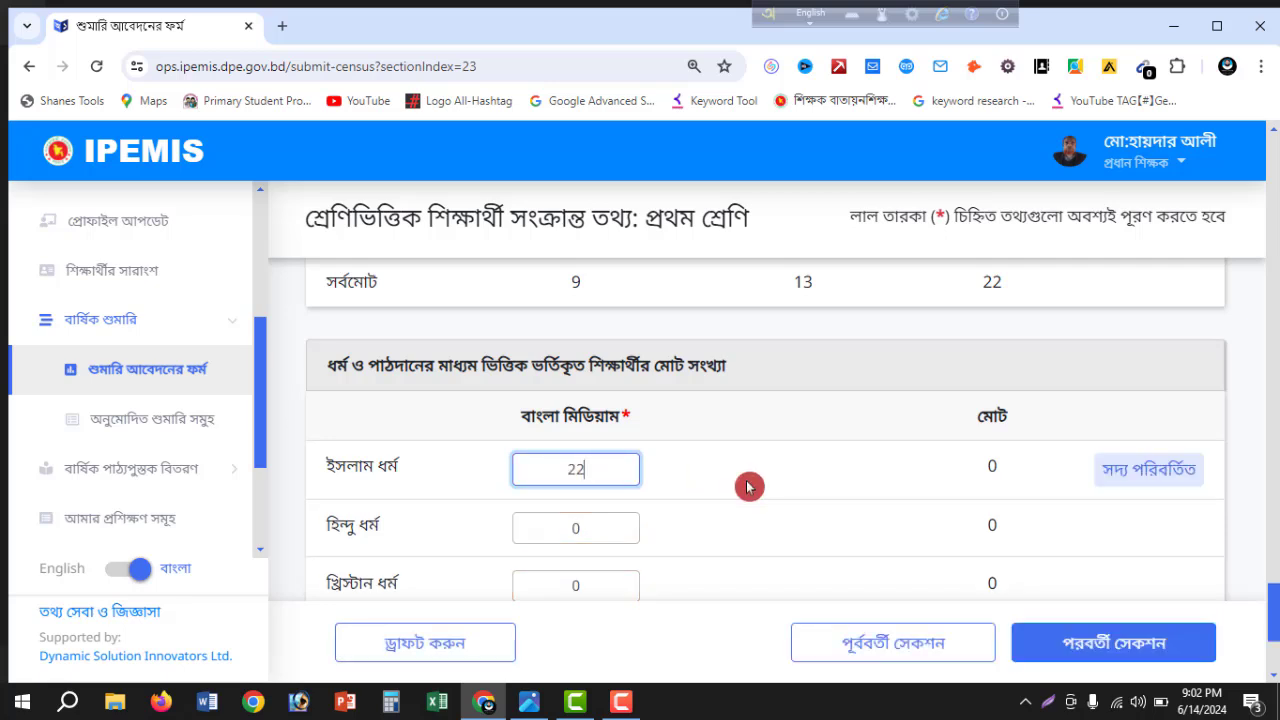
left_click(705, 482)
scroll(673, 490, "down", 2)
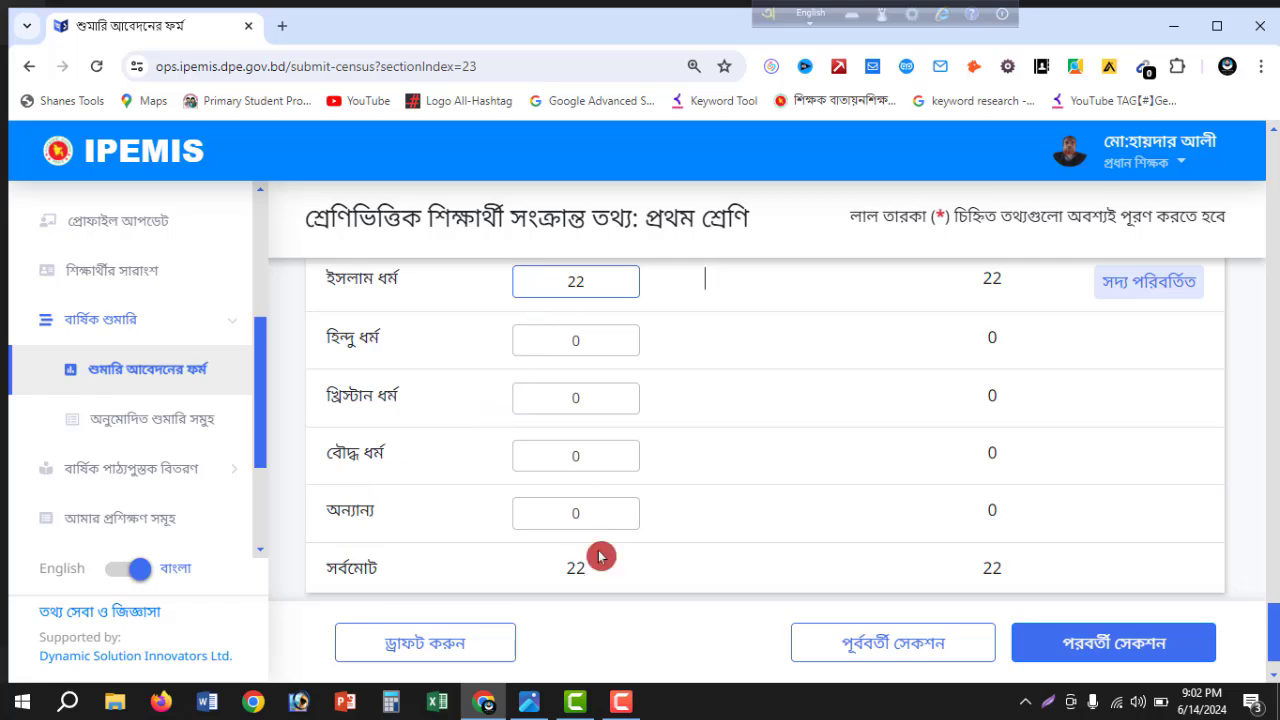
scroll(615, 540, "down", 1)
left_click(1096, 648)
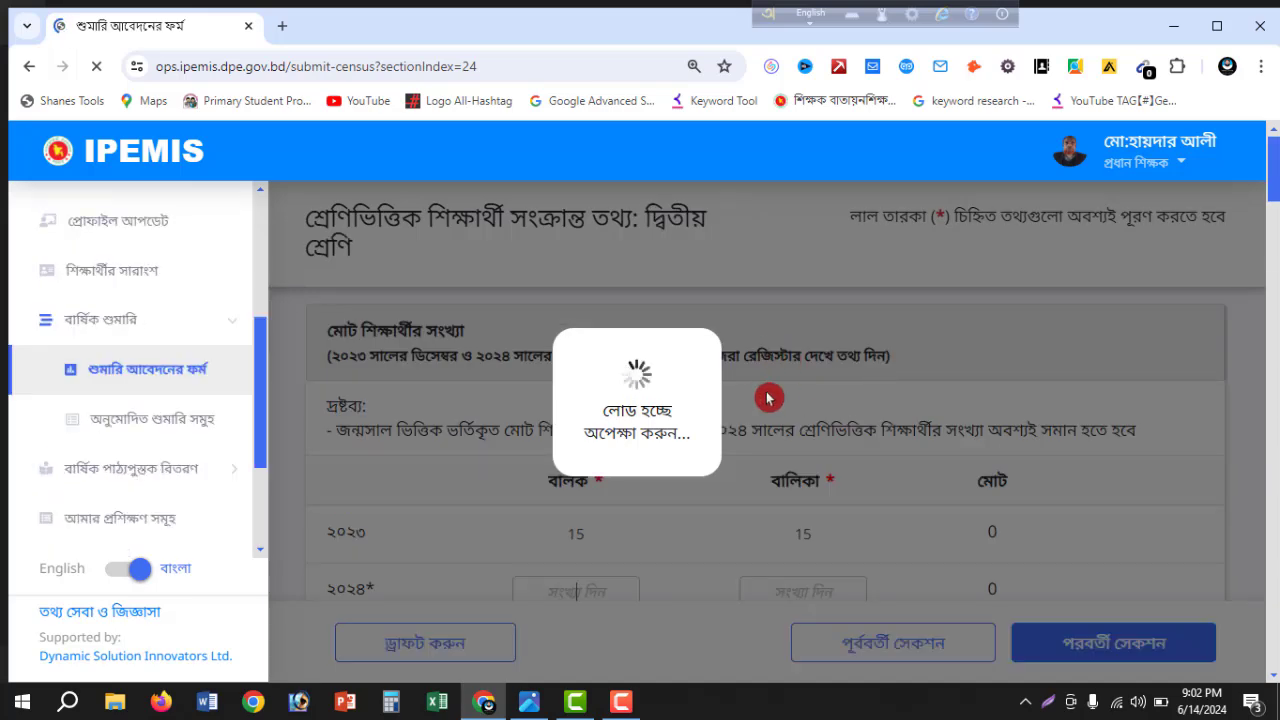
Consult the second-class gender counts in STUDENT.jpg, and enter 7 boys and 20 girls as the 2024 student totals in the census form
scroll(766, 420, "down", 2)
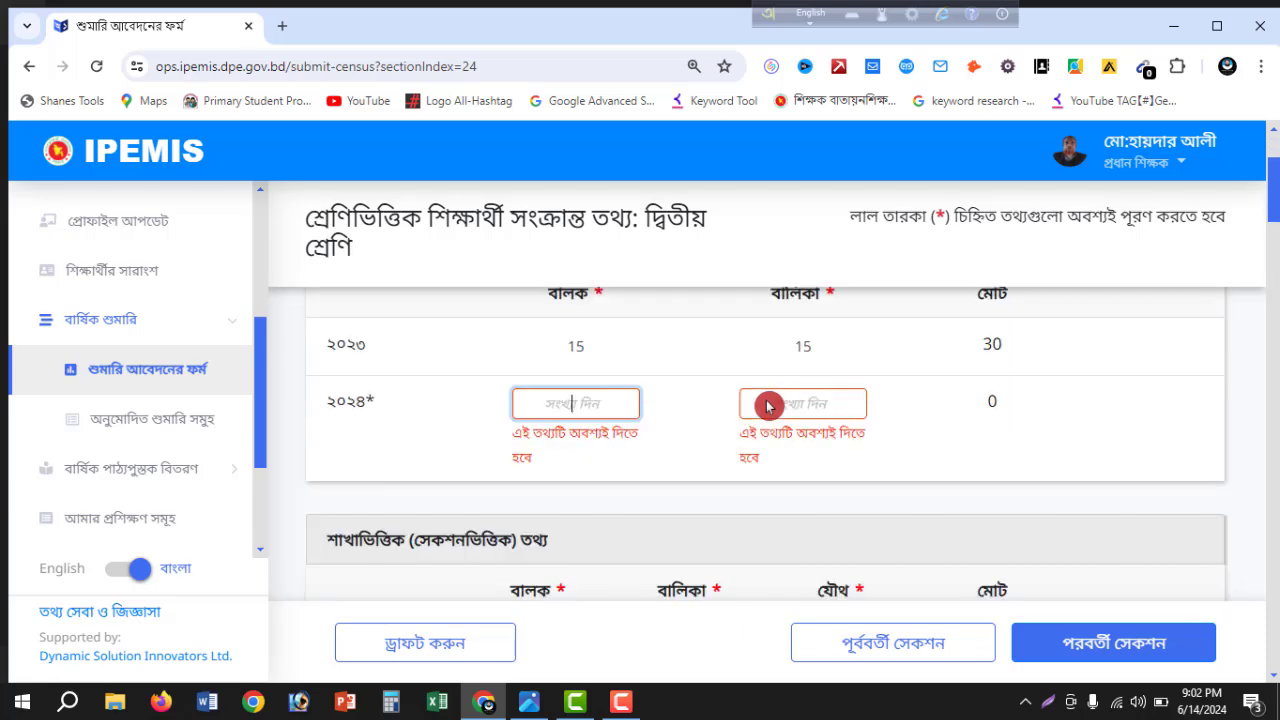
left_click(534, 706)
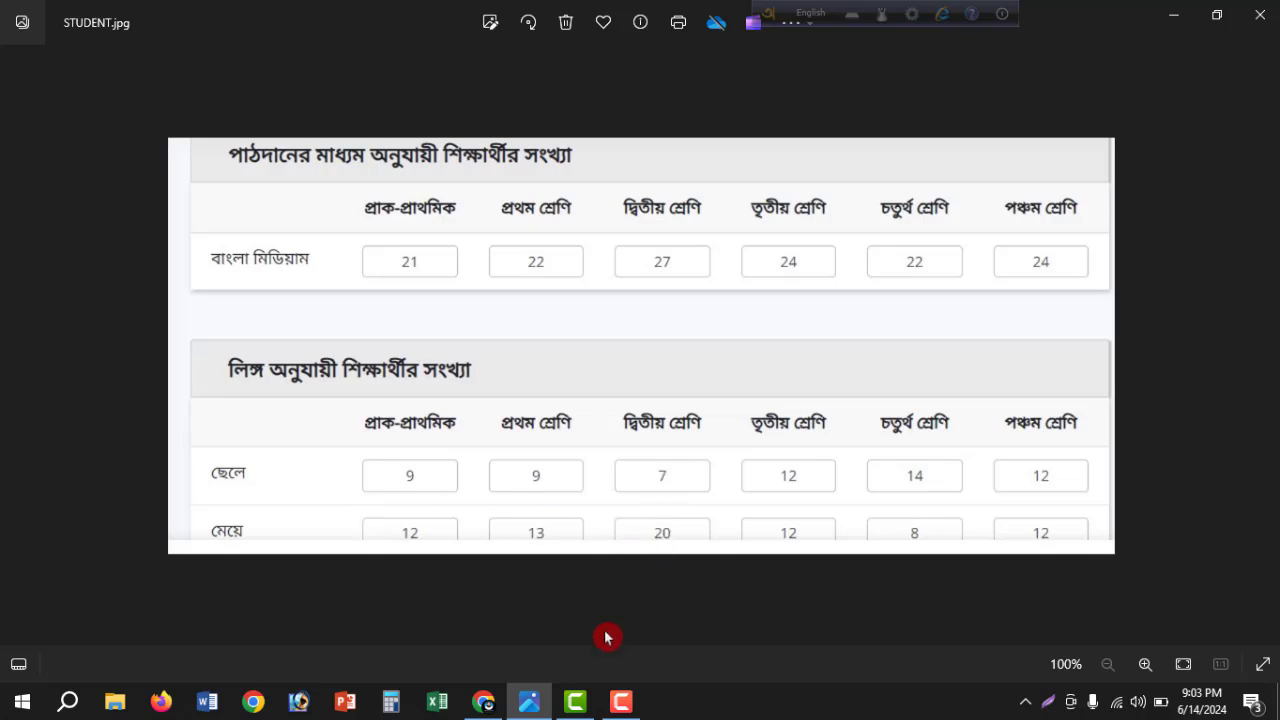
left_click(485, 702)
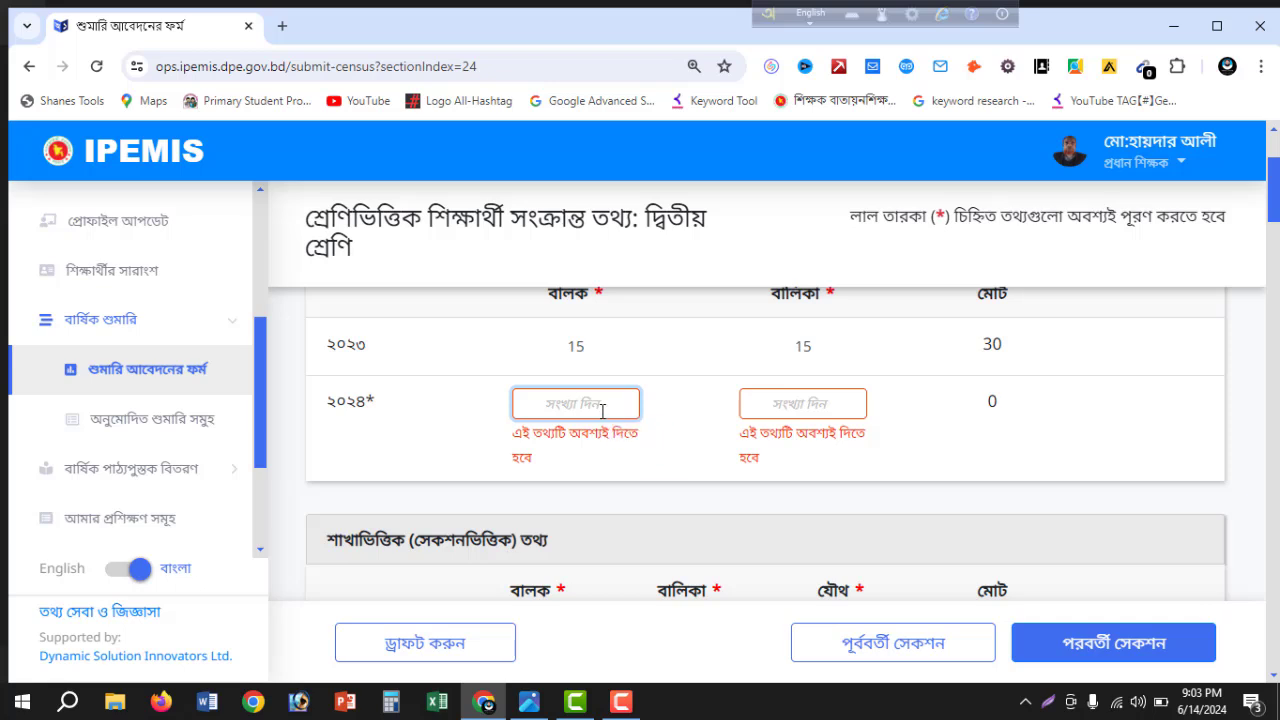
type("7")
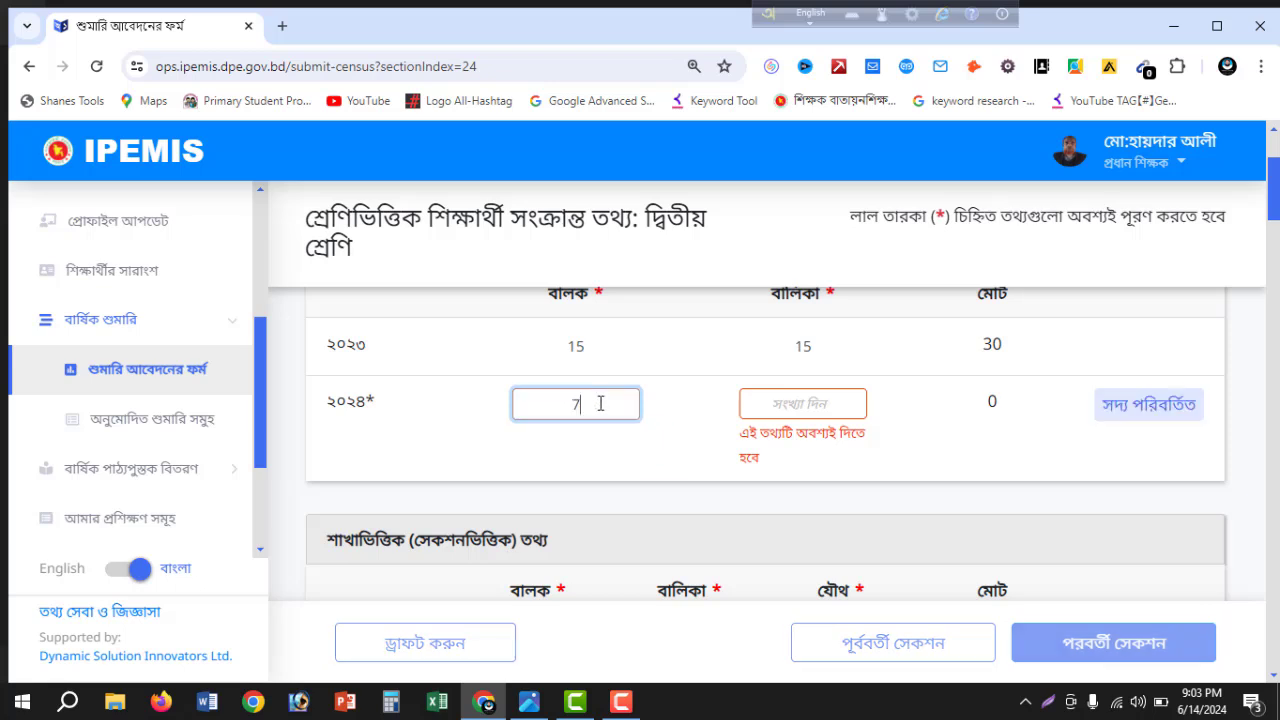
key("Tab")
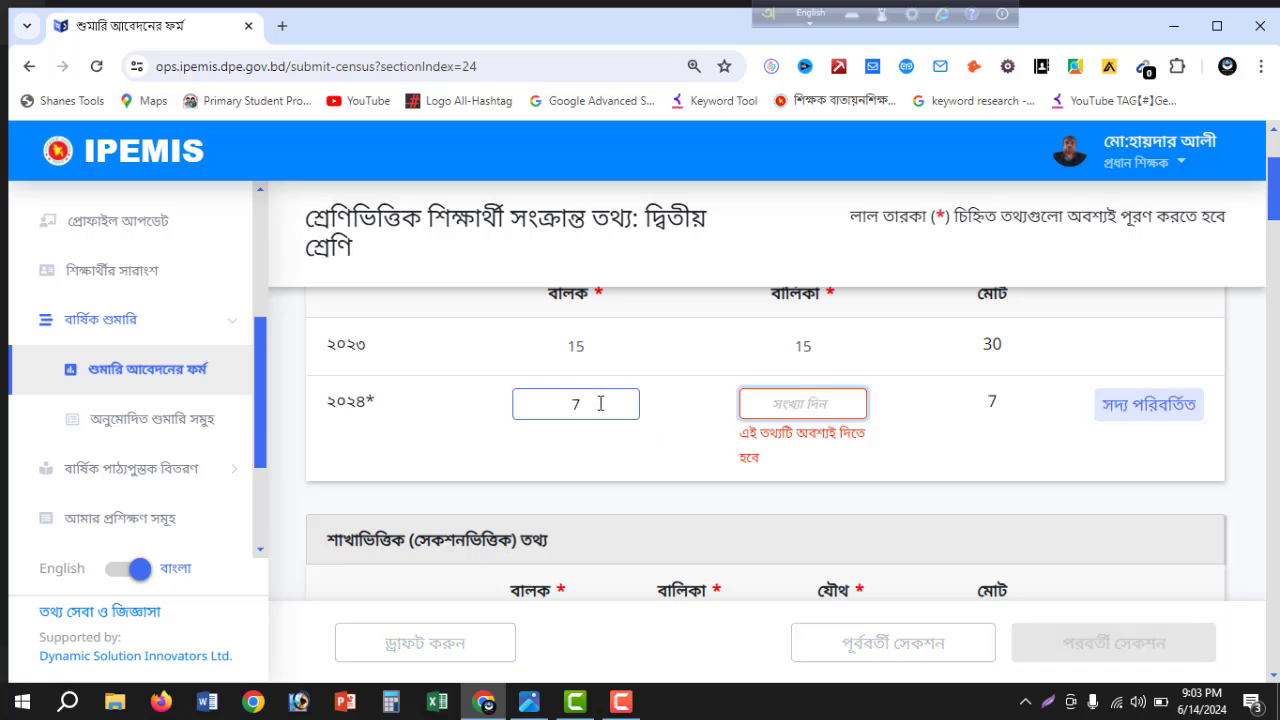
type("20")
left_click(943, 423)
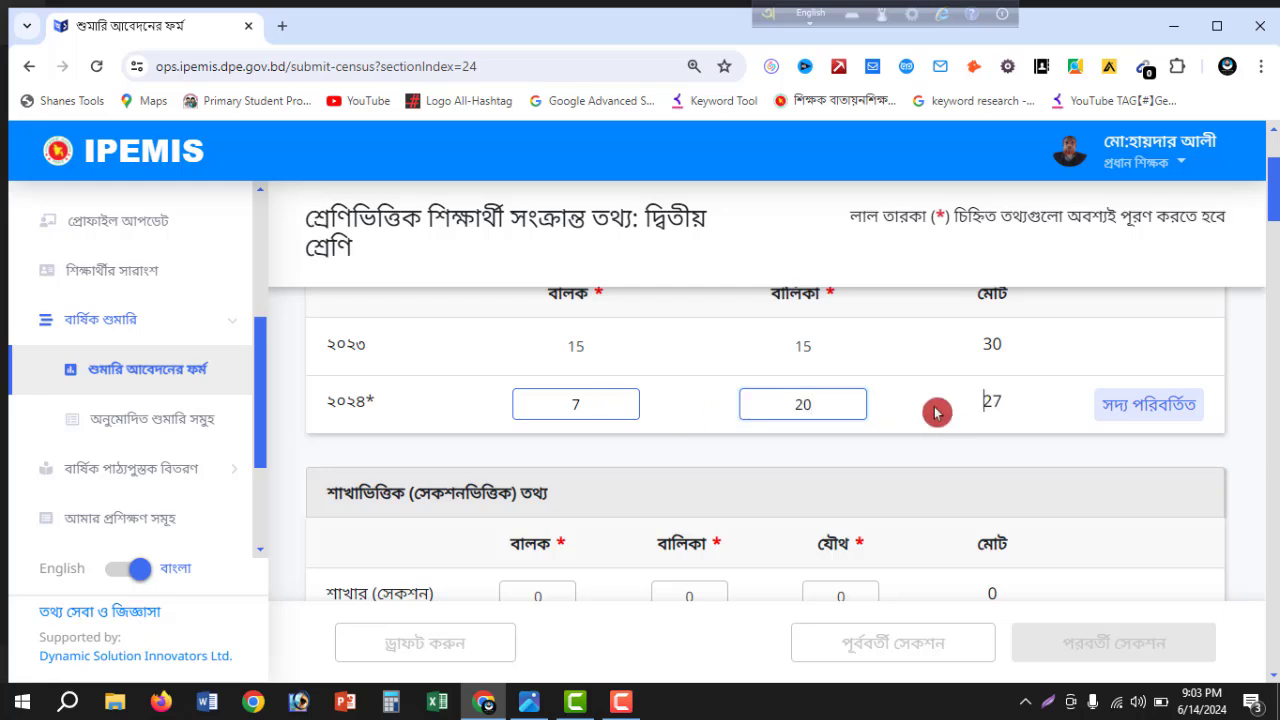
Enter 7 boys and 20 girls in the birth-year 2017 (৭ বছর+) row of the second-class enrolment table
scroll(937, 414, "down", 2)
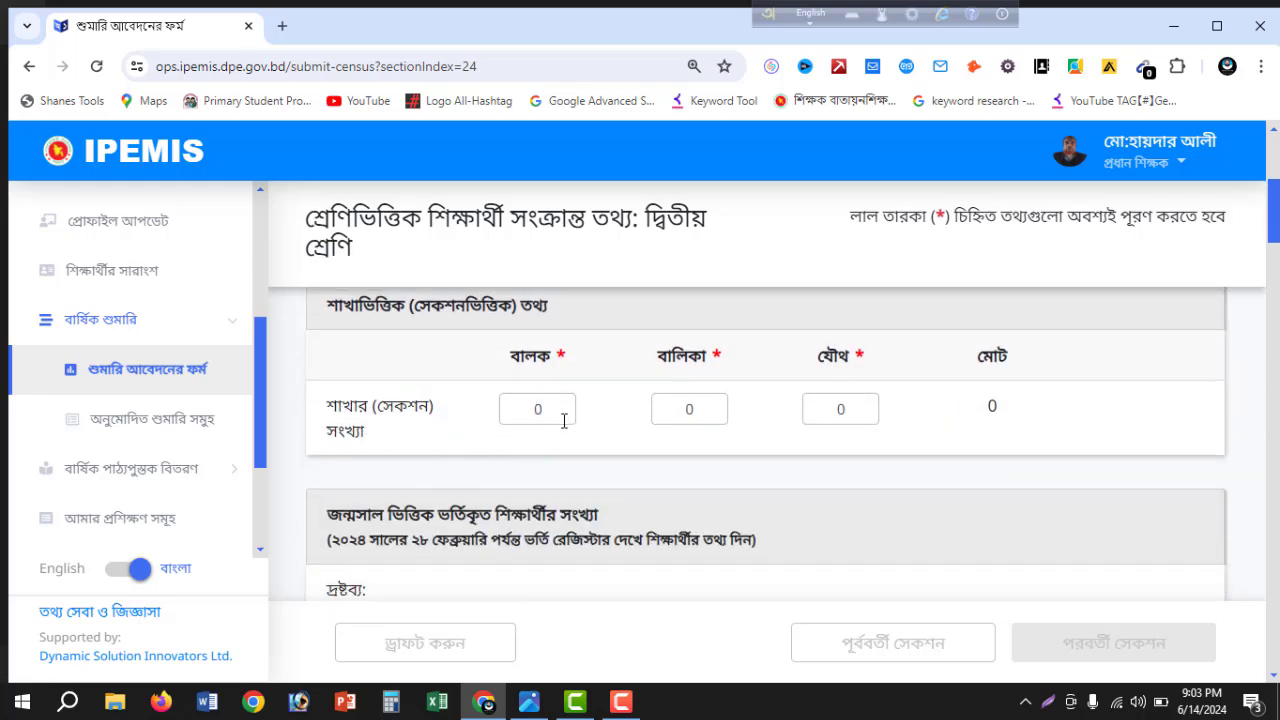
scroll(640, 471, "down", 3)
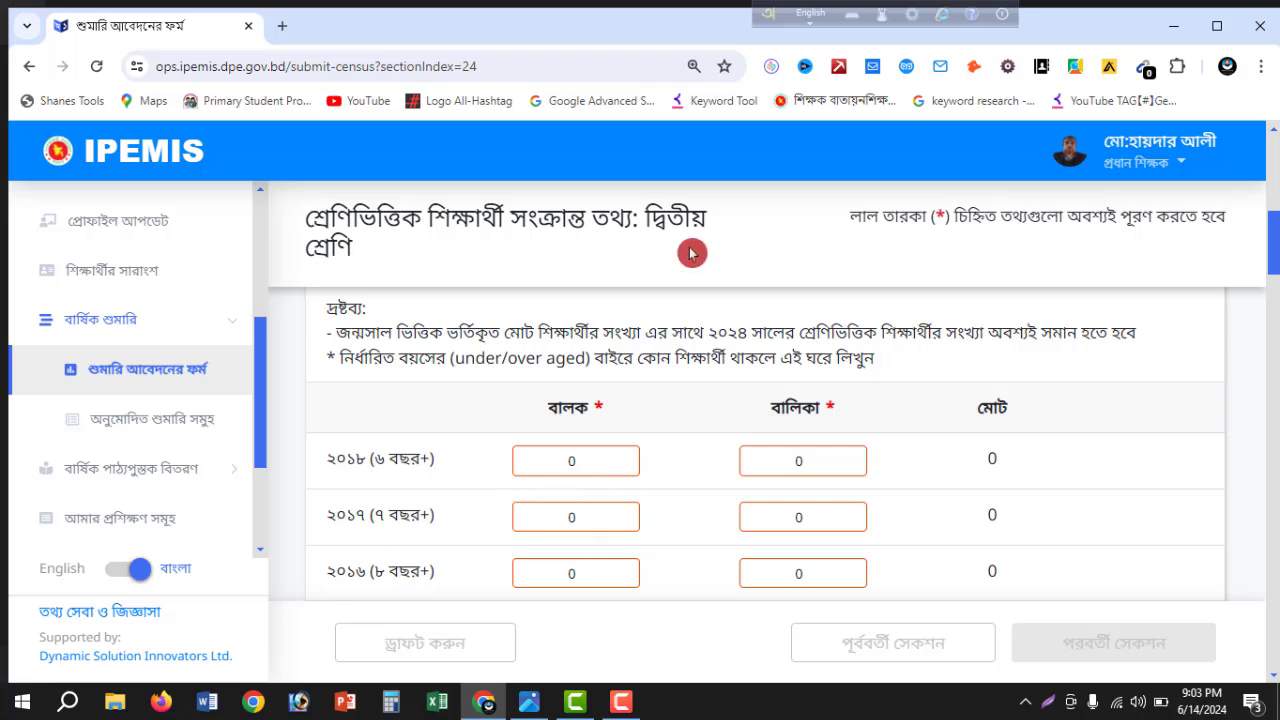
scroll(668, 466, "down", 1)
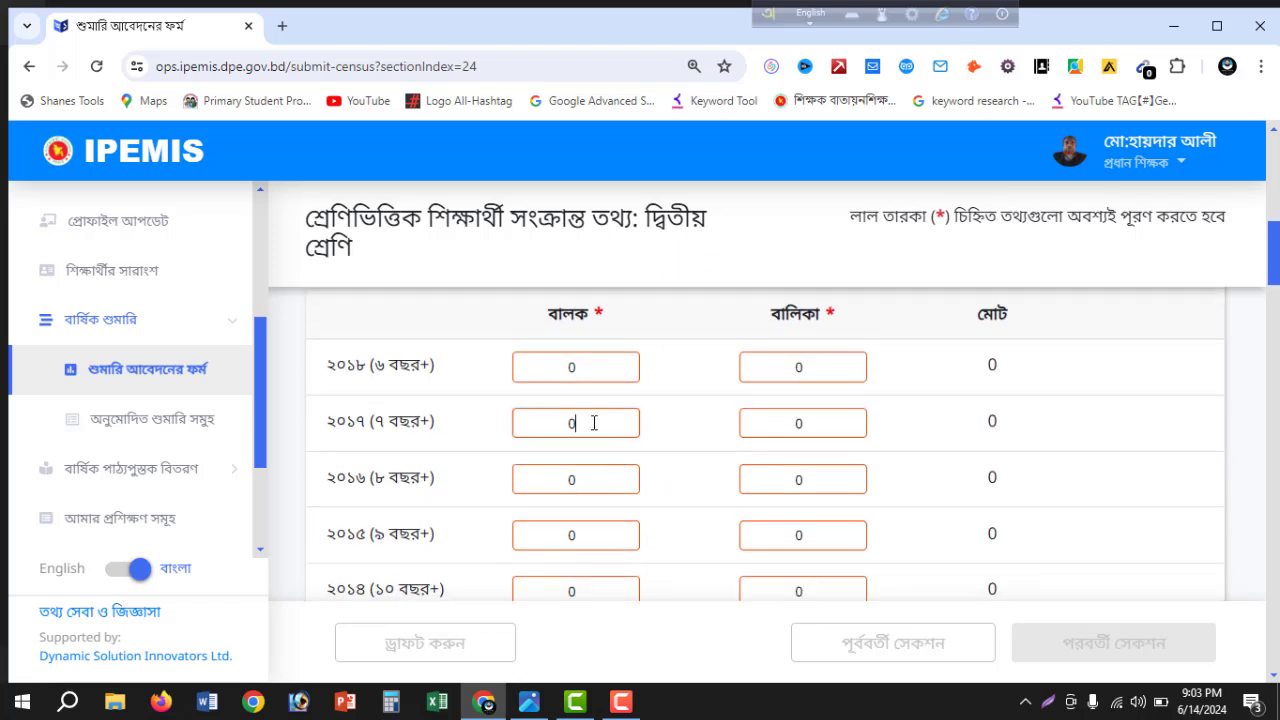
double_click(594, 423)
type("7")
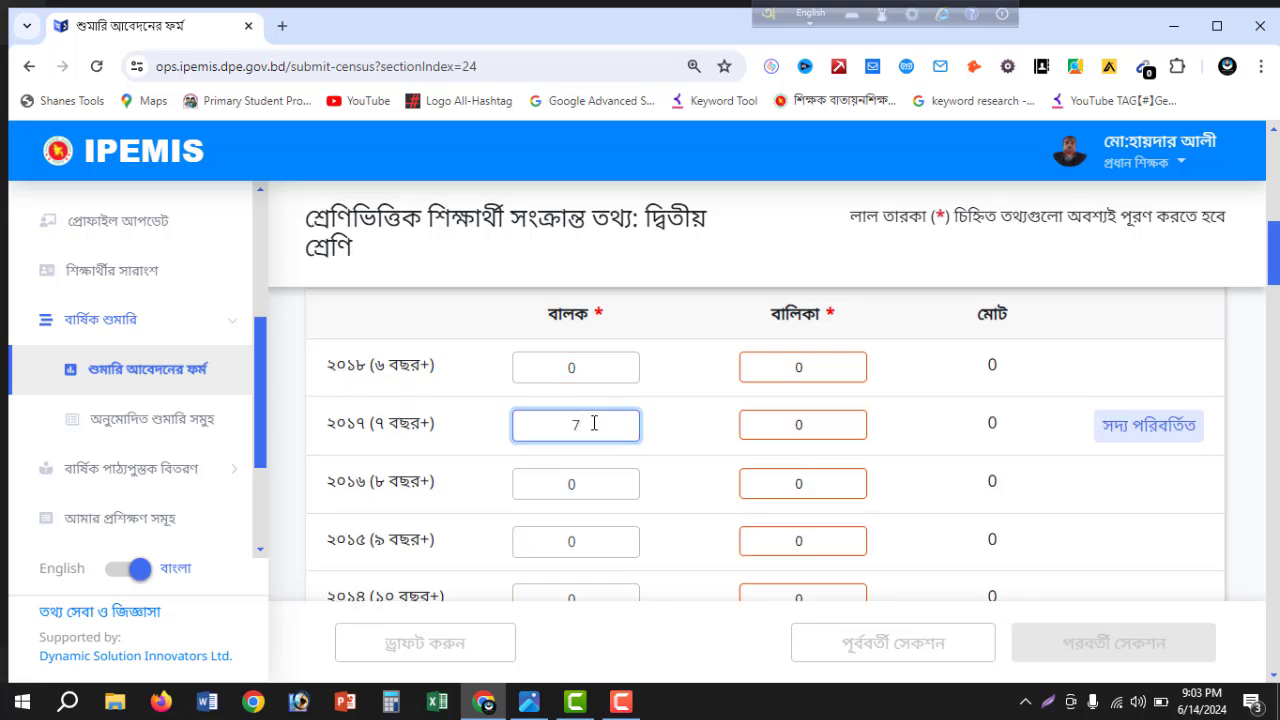
key("Tab")
type("2")
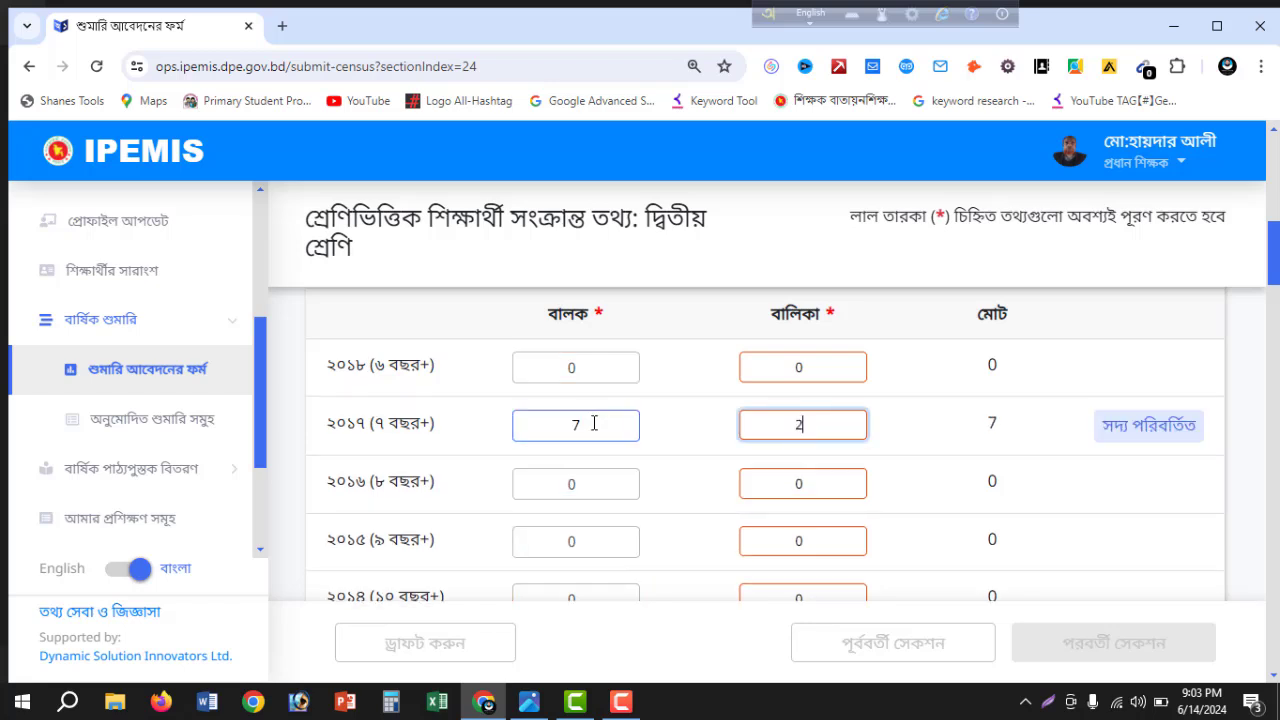
type("0")
left_click(949, 431)
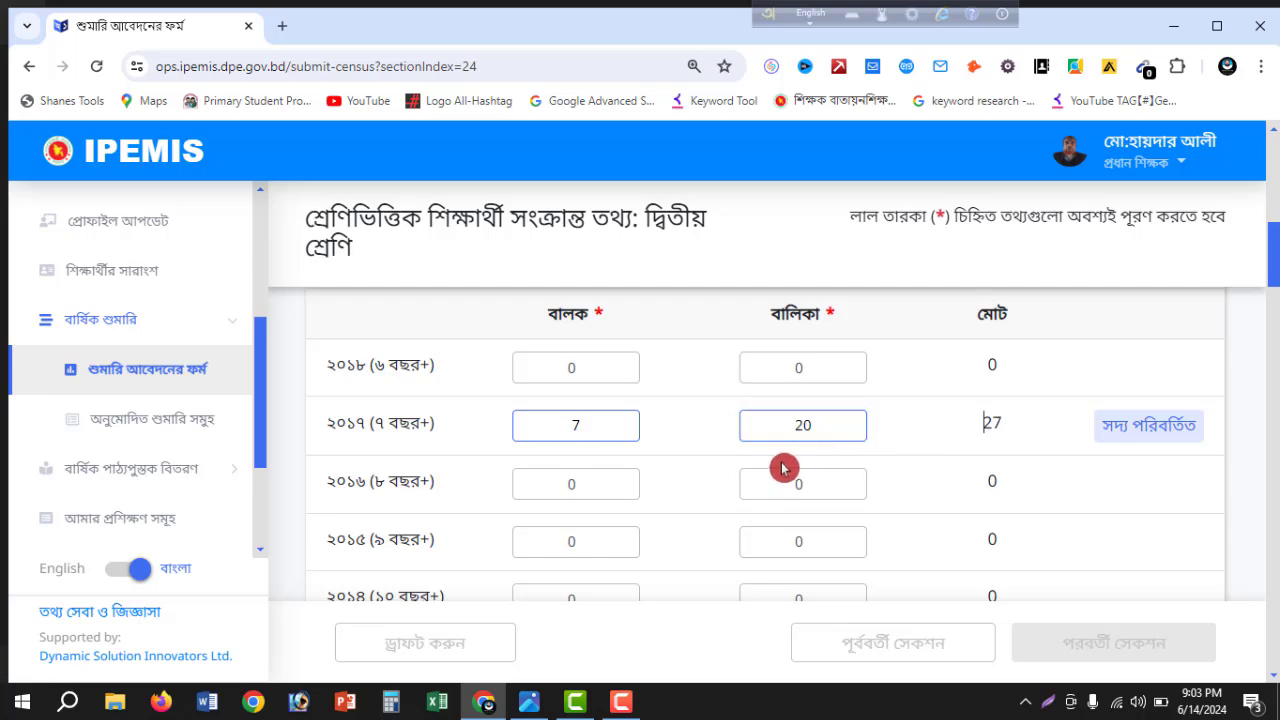
Look through the second-class repeating, ethnic-minority and special-needs tables down to the average attendance rates
scroll(783, 466, "down", 3)
scroll(747, 457, "down", 4)
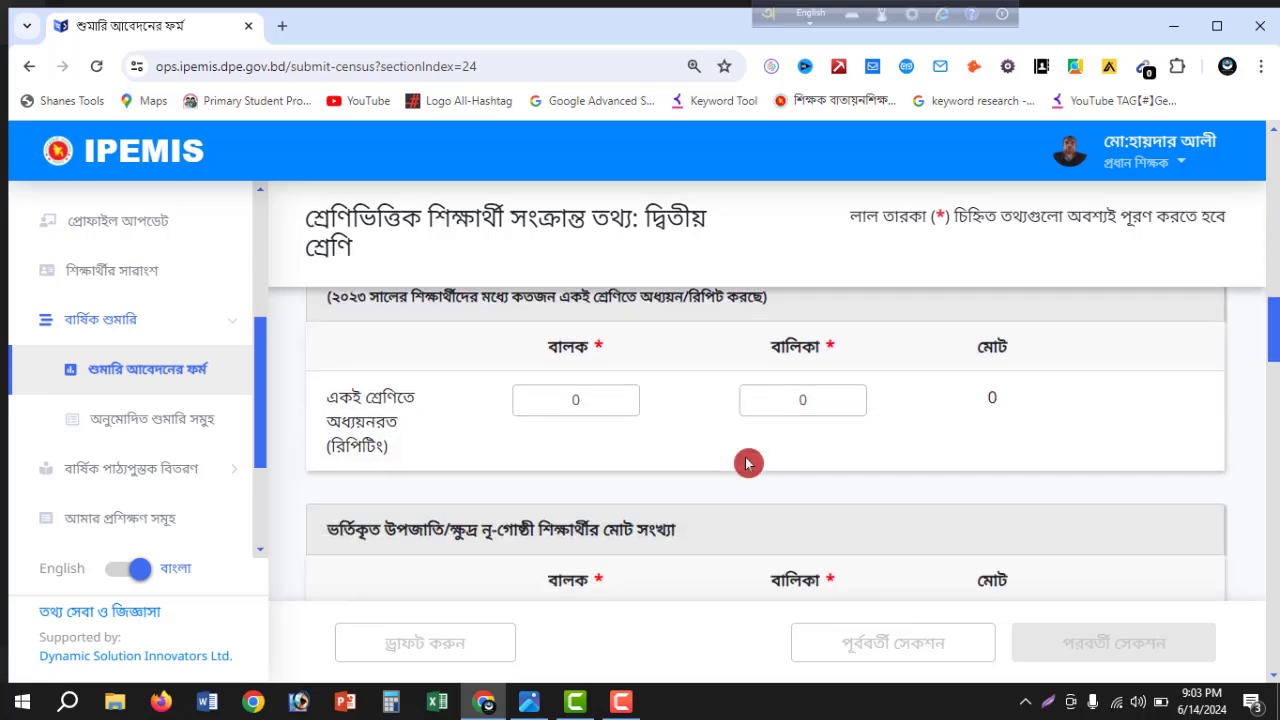
scroll(640, 431, "down", 2)
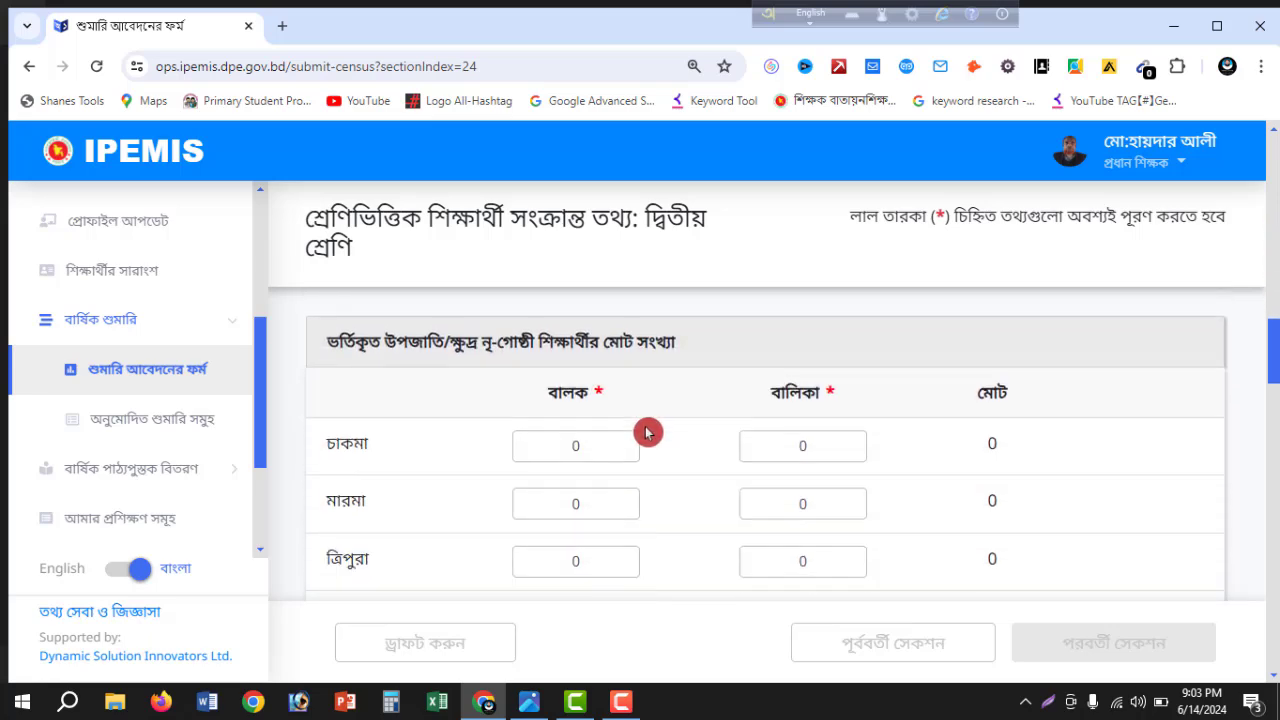
scroll(443, 440, "down", 5)
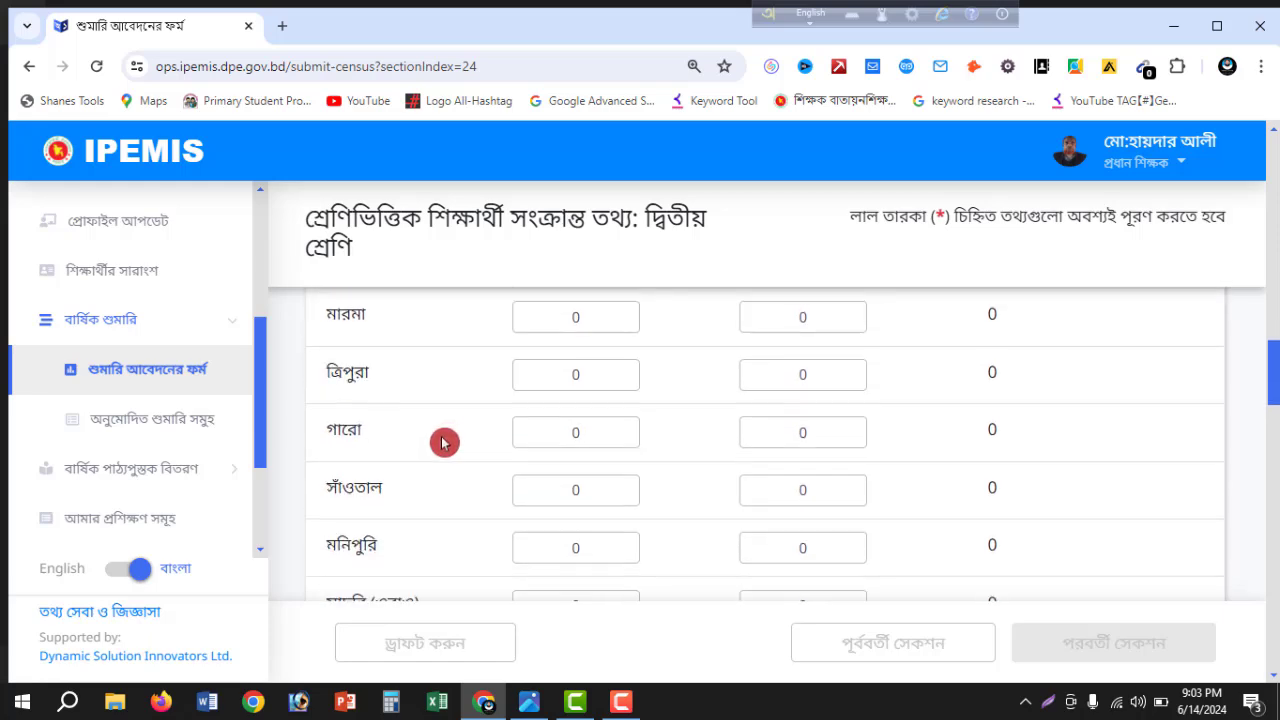
scroll(443, 440, "down", 7)
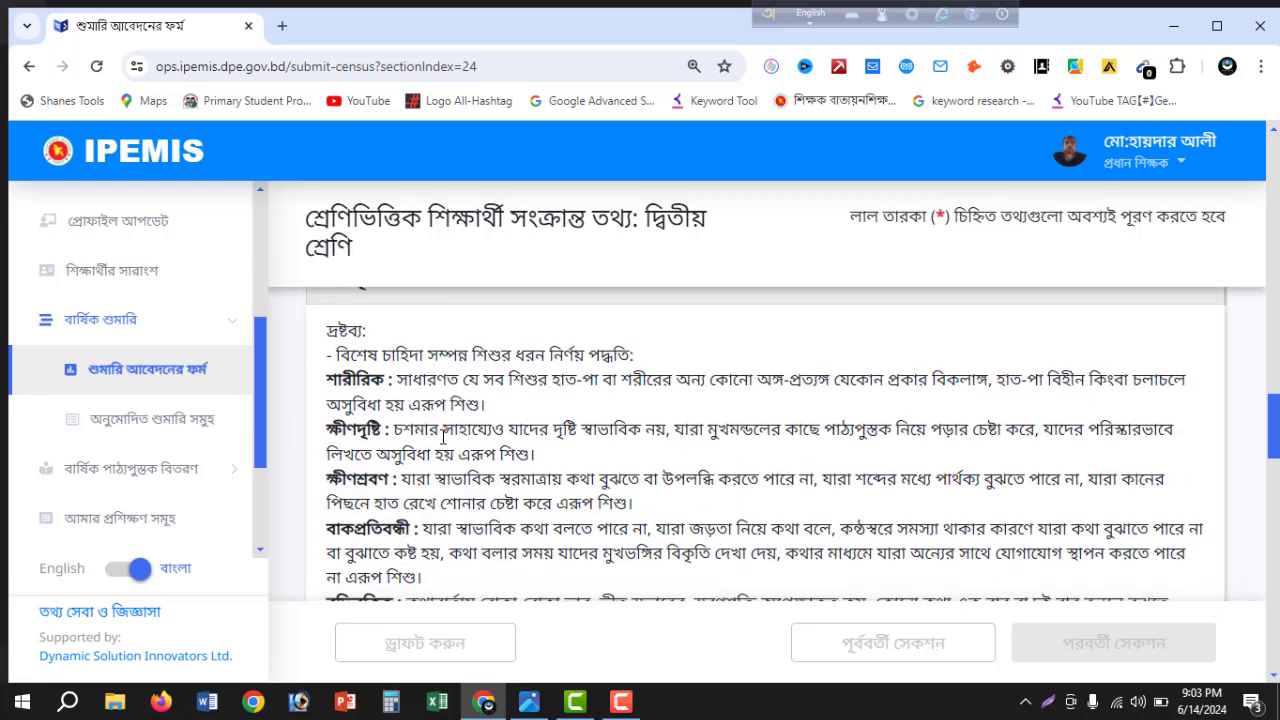
scroll(443, 437, "down", 5)
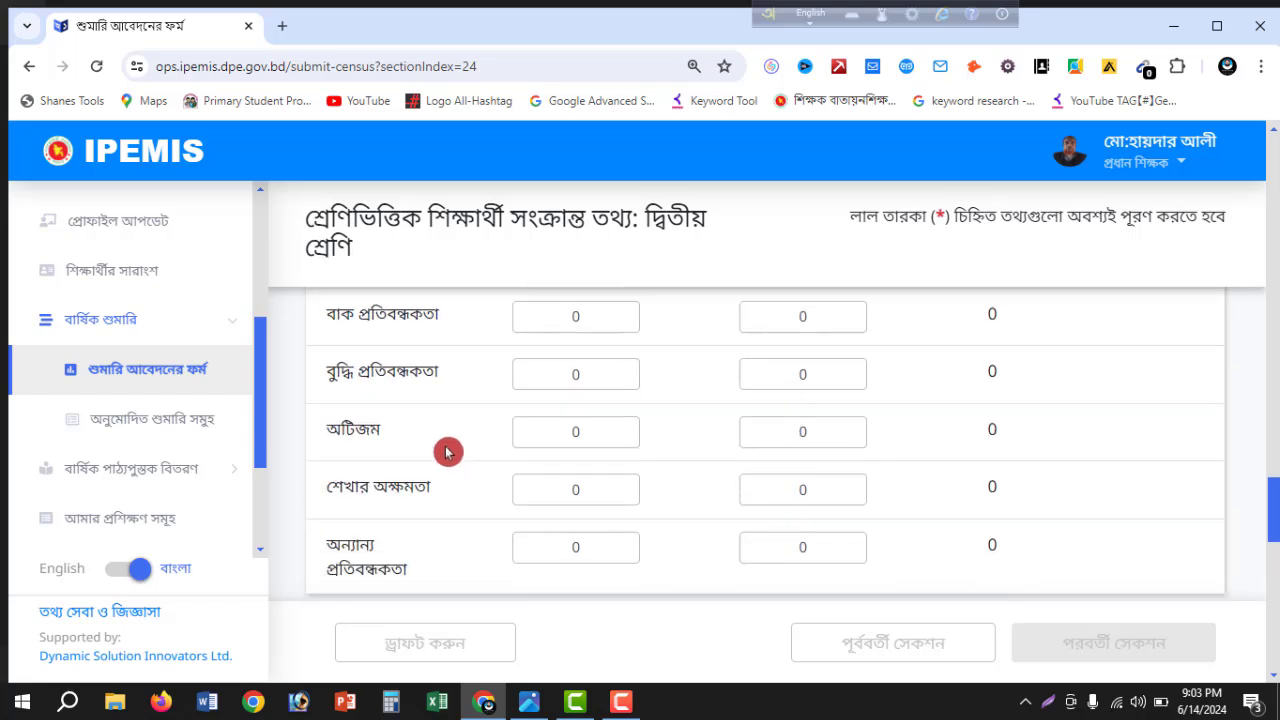
scroll(447, 455, "down", 2)
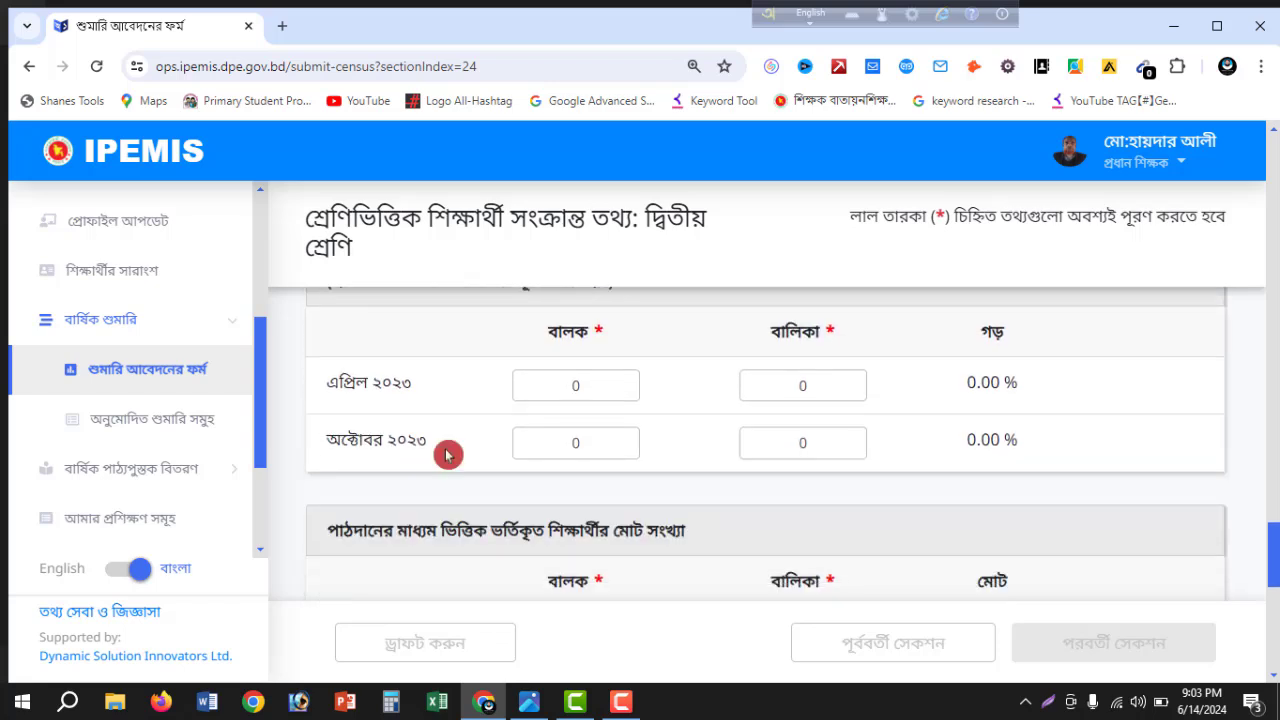
Set the second-class average attendance rates for April 2023 (এপ্রিল ২০২৩) to 95 for boys and 96 for girls
left_click(590, 390)
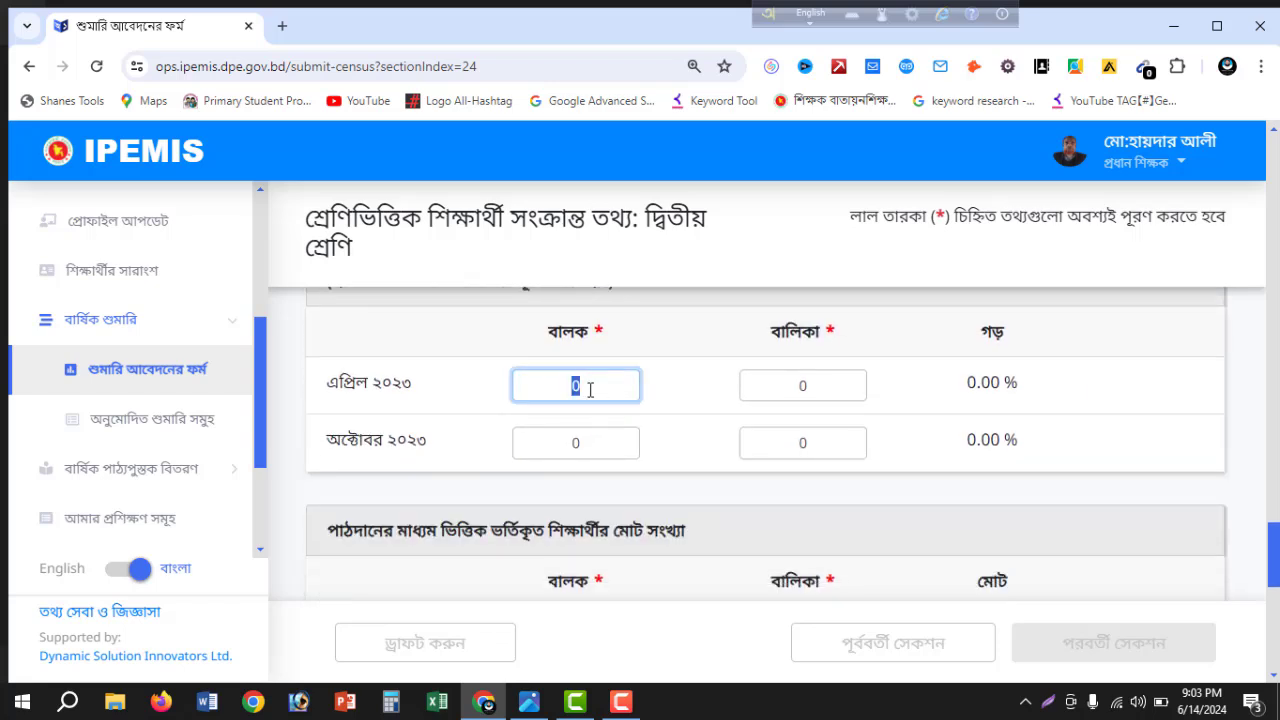
type("95")
key("Tab")
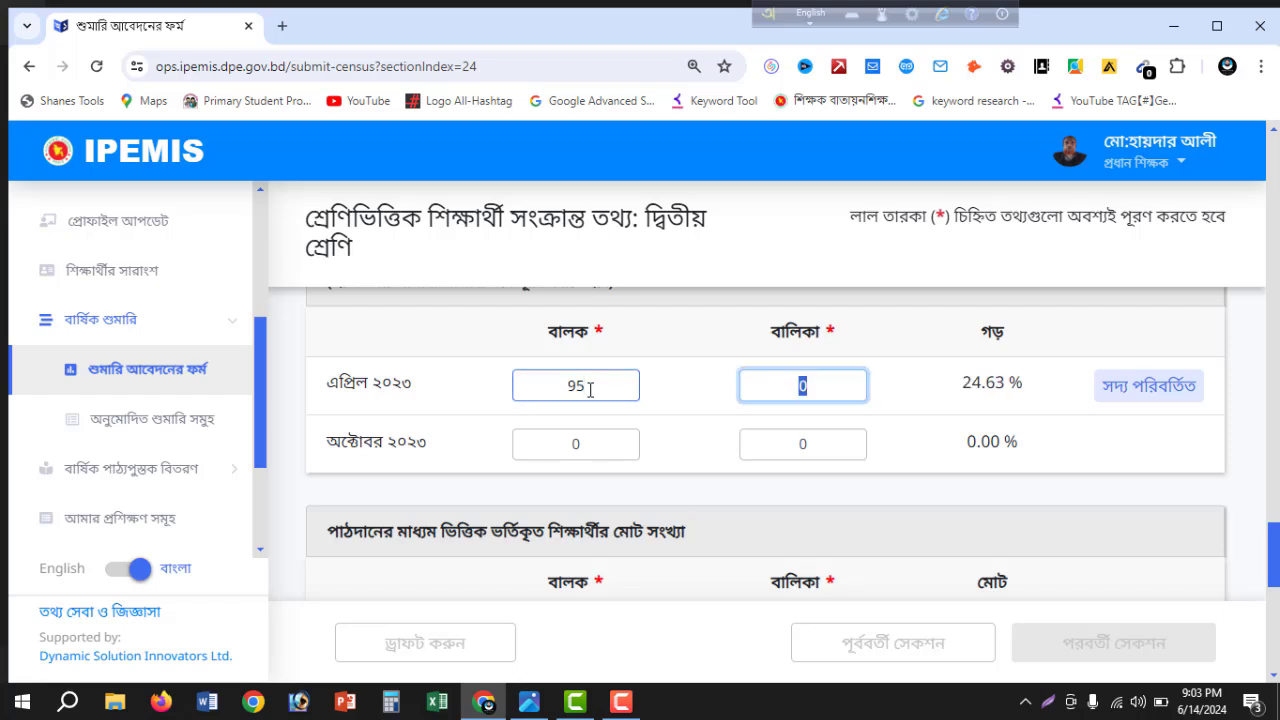
type("96")
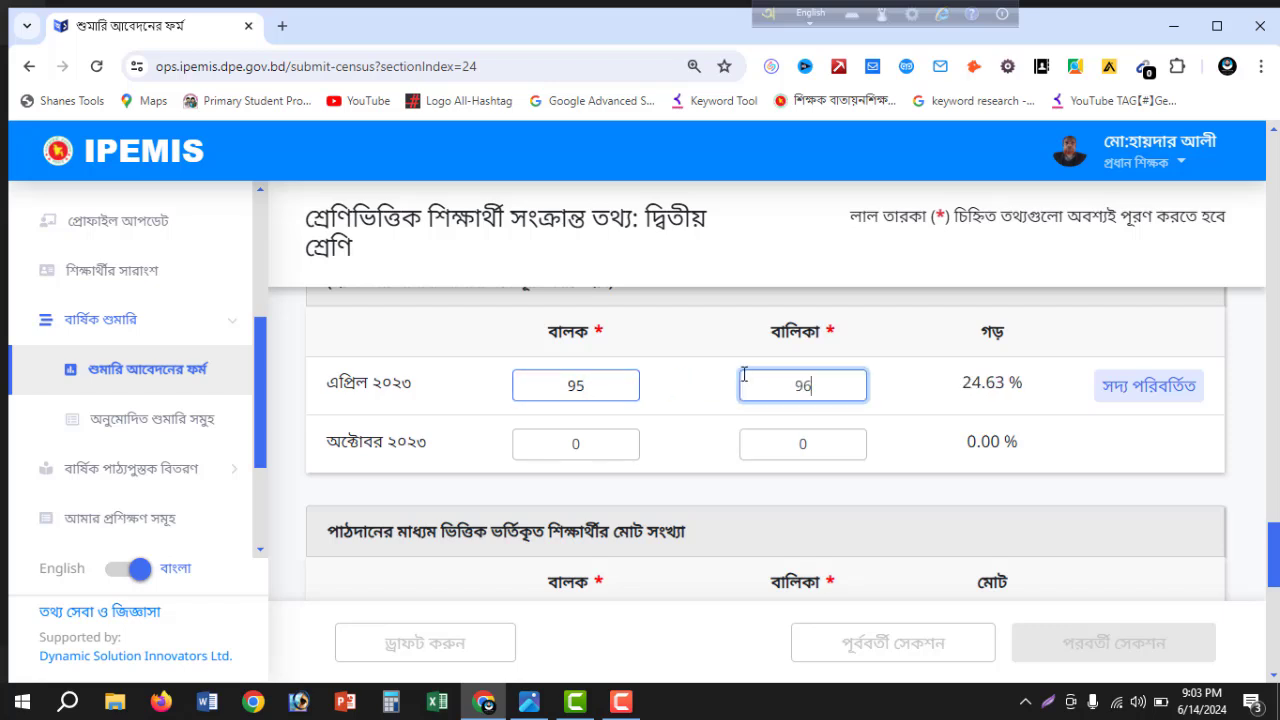
left_click(902, 391)
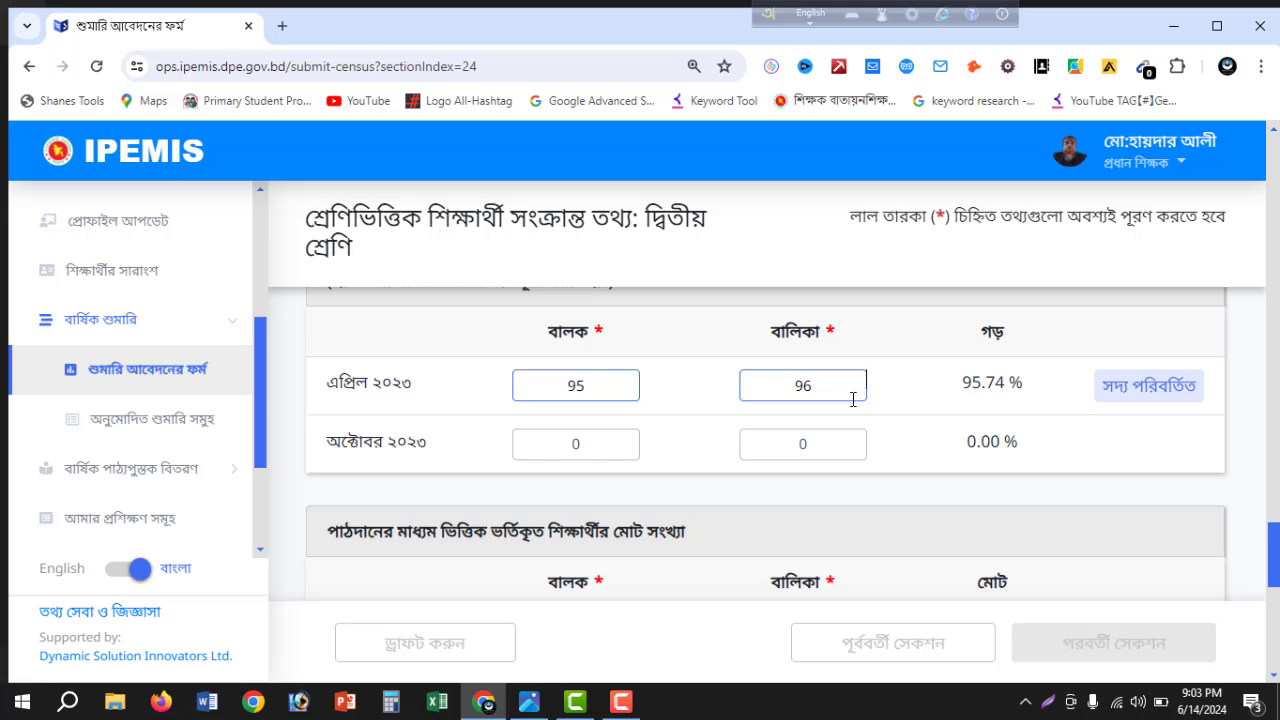
Set the second-class October 2023 (অক্টোবর ২০২৩) attendance rate to 97 for boys and fill in the girls' rate
double_click(596, 442)
type("9")
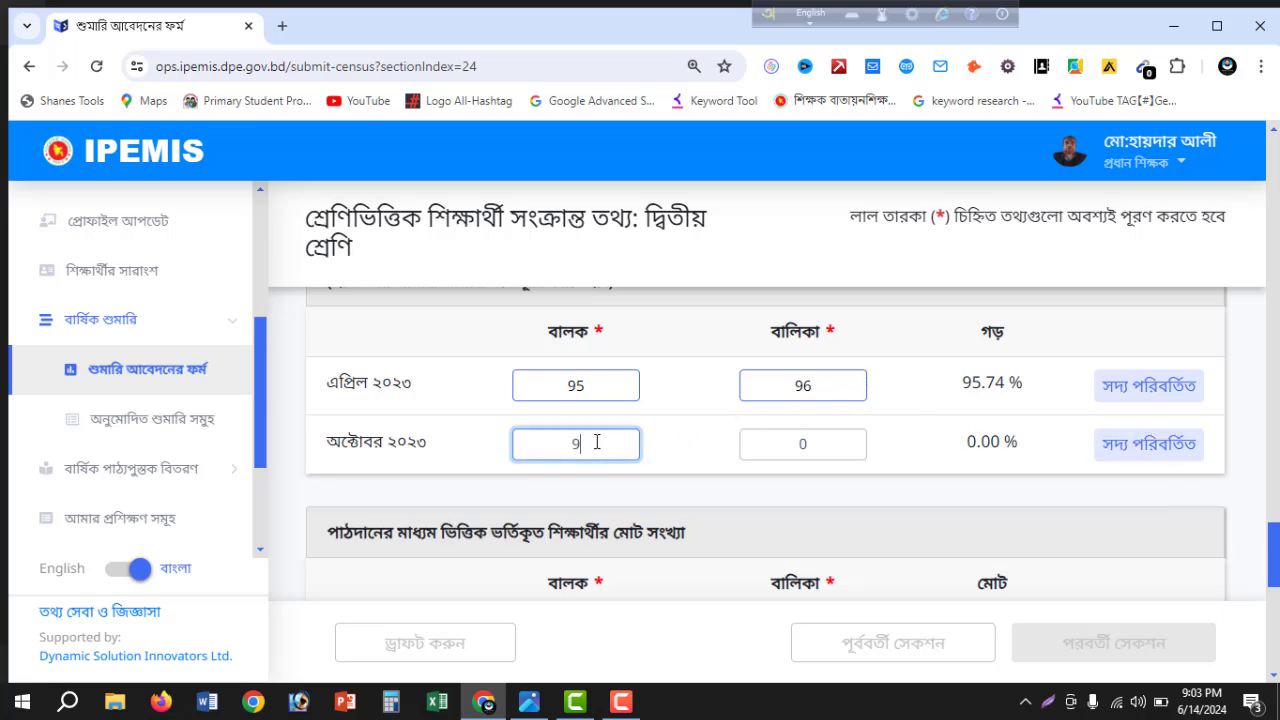
type("7")
double_click(822, 452)
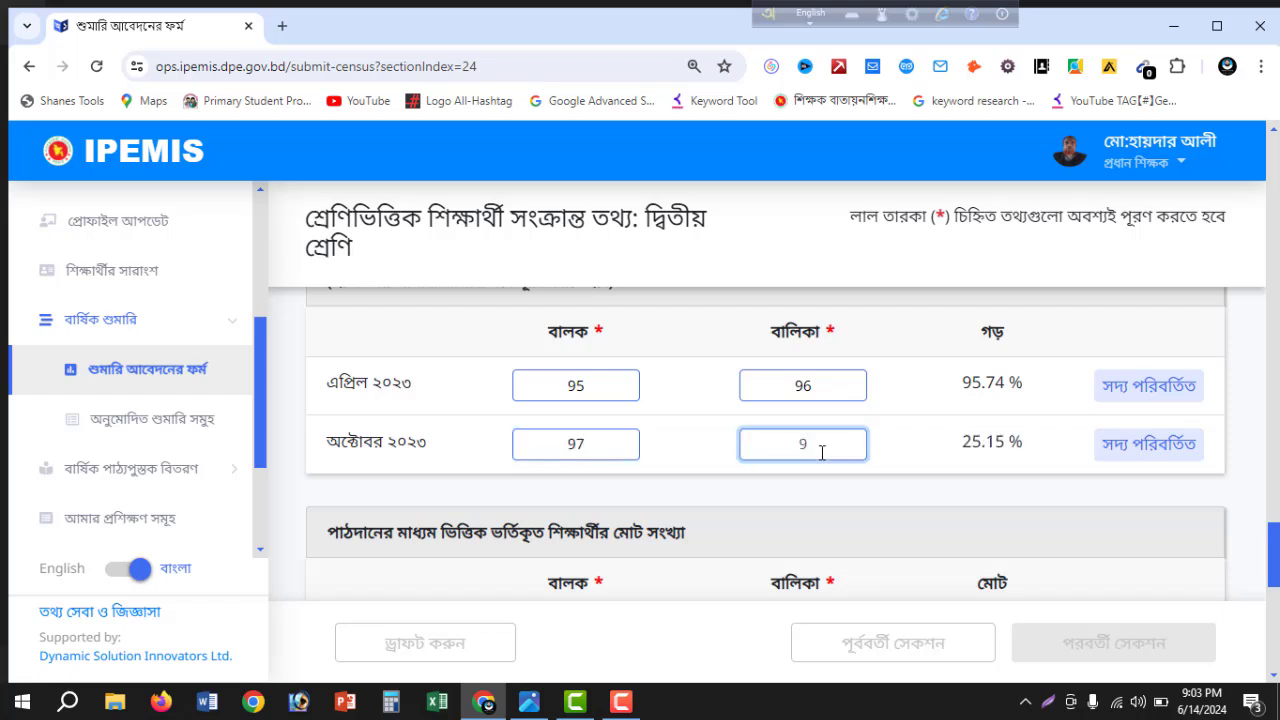
left_click(911, 457)
Enter 7 boys and 20 girls in the Bangla-medium (বাংলা মিডিয়াম) row of the second-class enrolment table
scroll(907, 459, "down", 2)
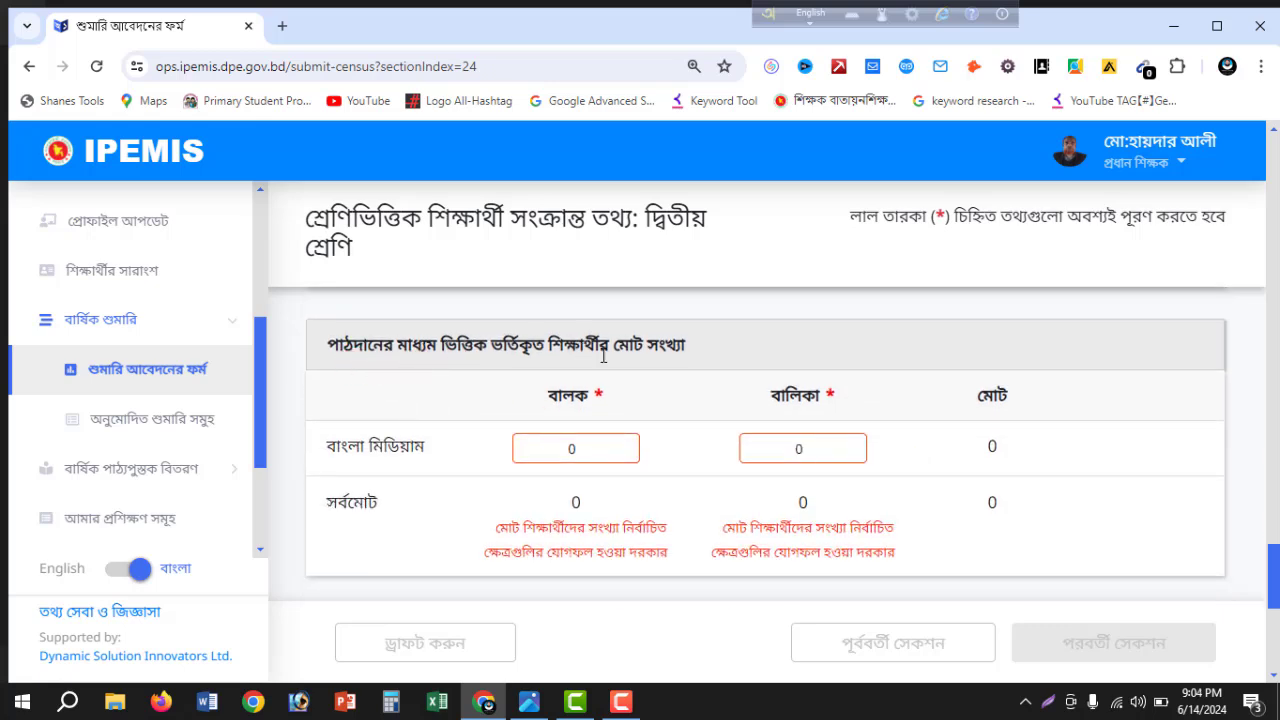
left_click(638, 438)
left_click(584, 449)
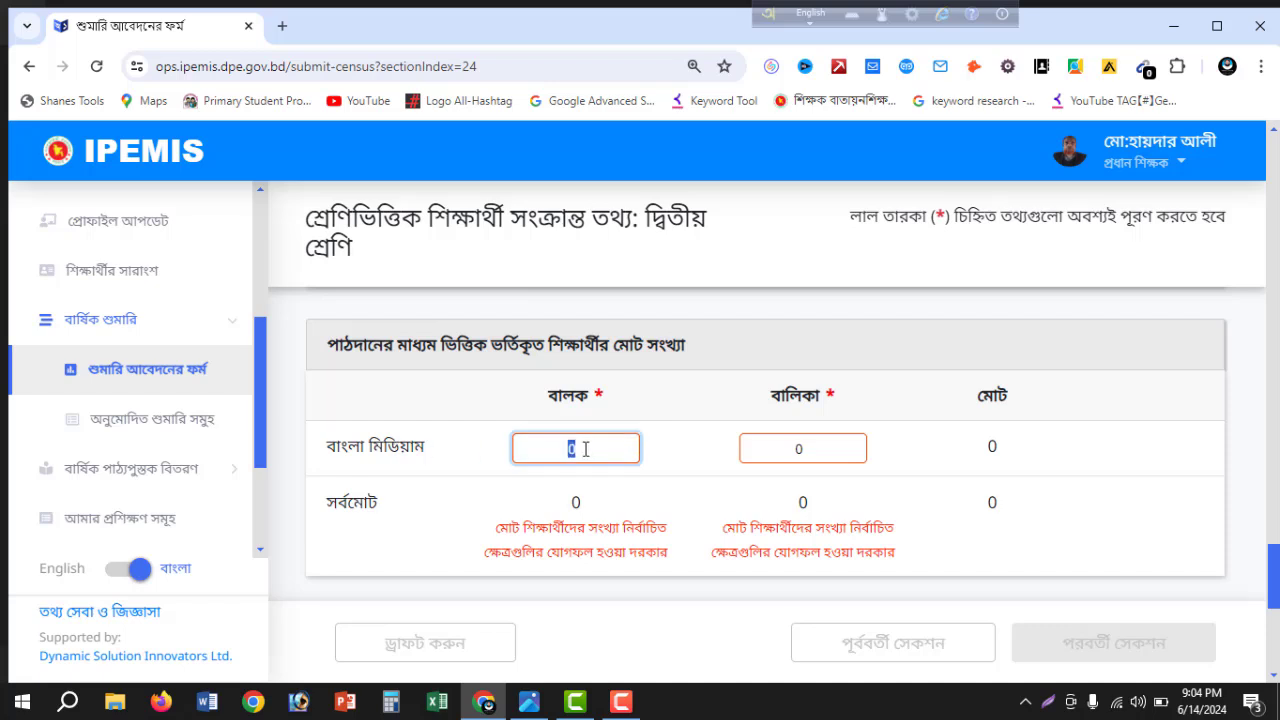
type("27")
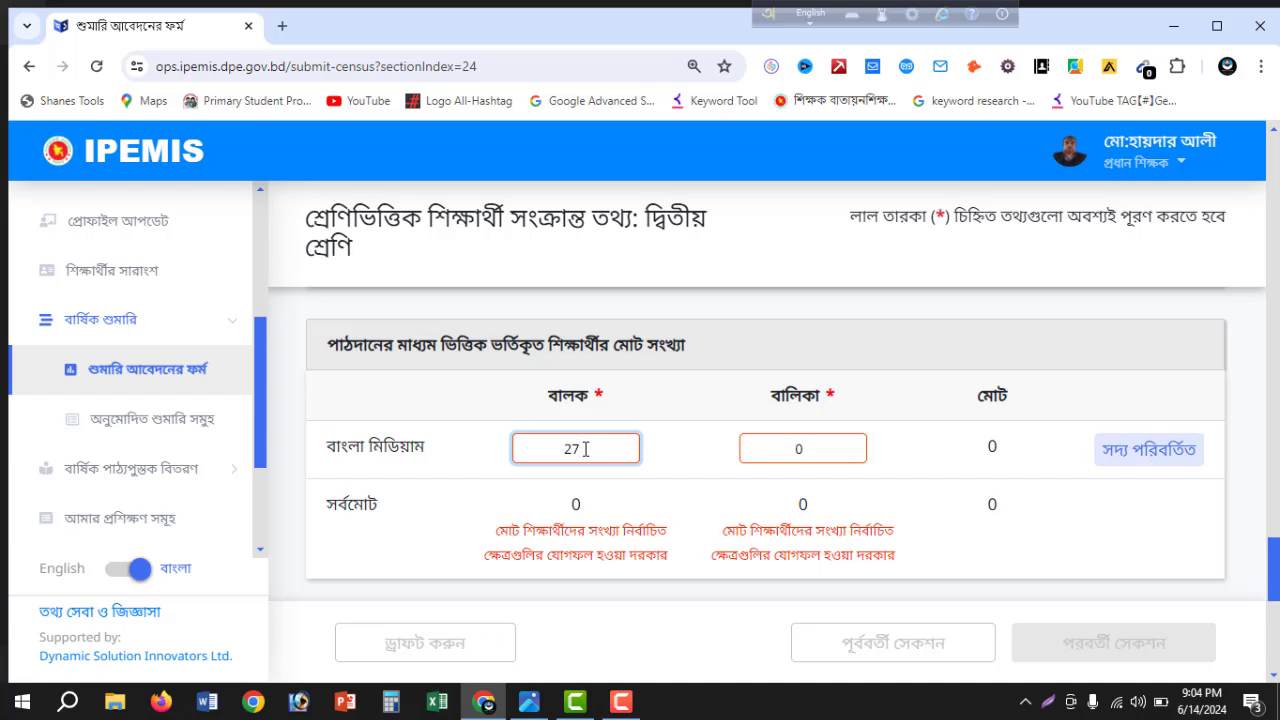
key("BackSpace")
key("BackSpace")
type("7")
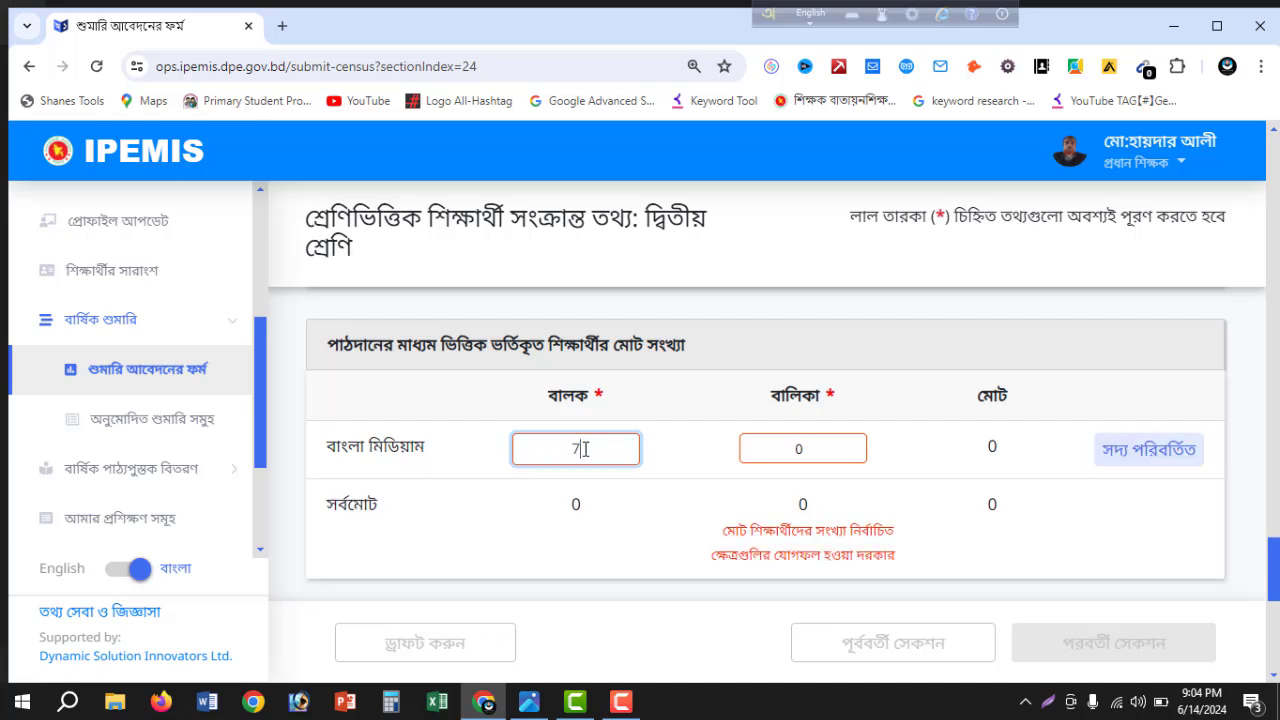
key("Tab")
type("20")
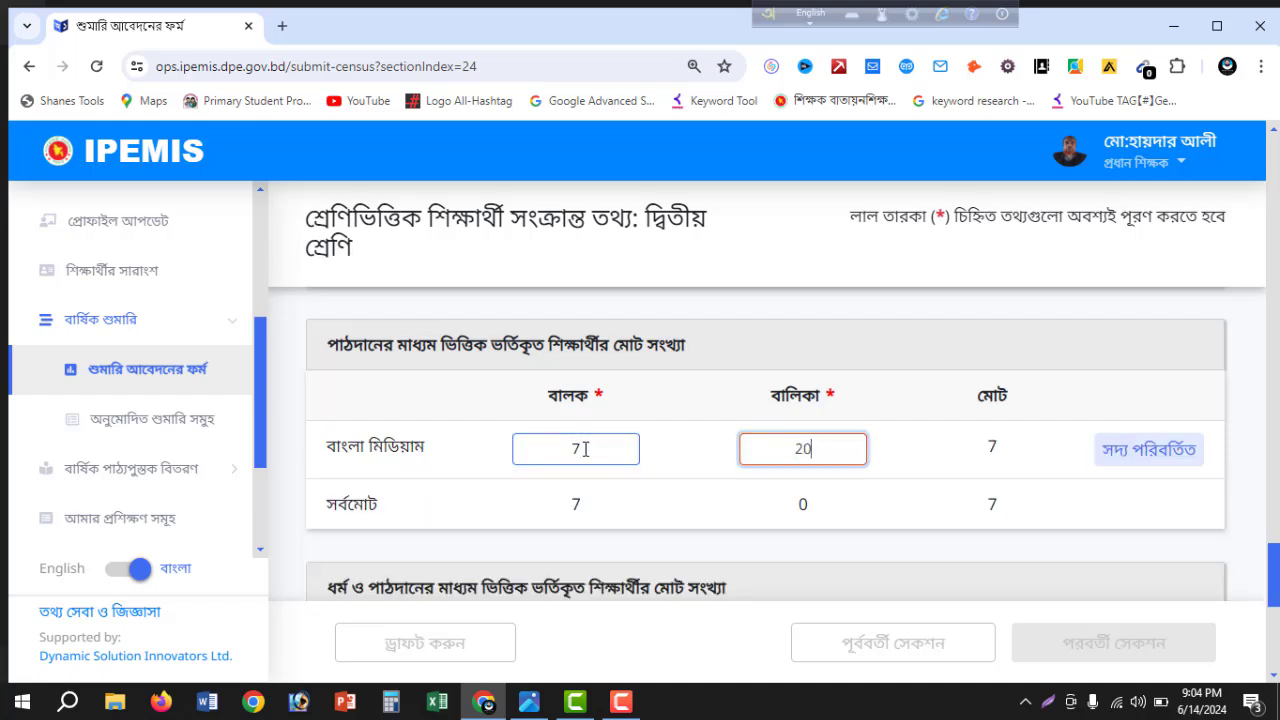
left_click(888, 458)
Set the second-class Bangla-medium count for Islam (ইসলাম ধর্ম) to 27 and proceed to the third-class section
scroll(870, 465, "down", 3)
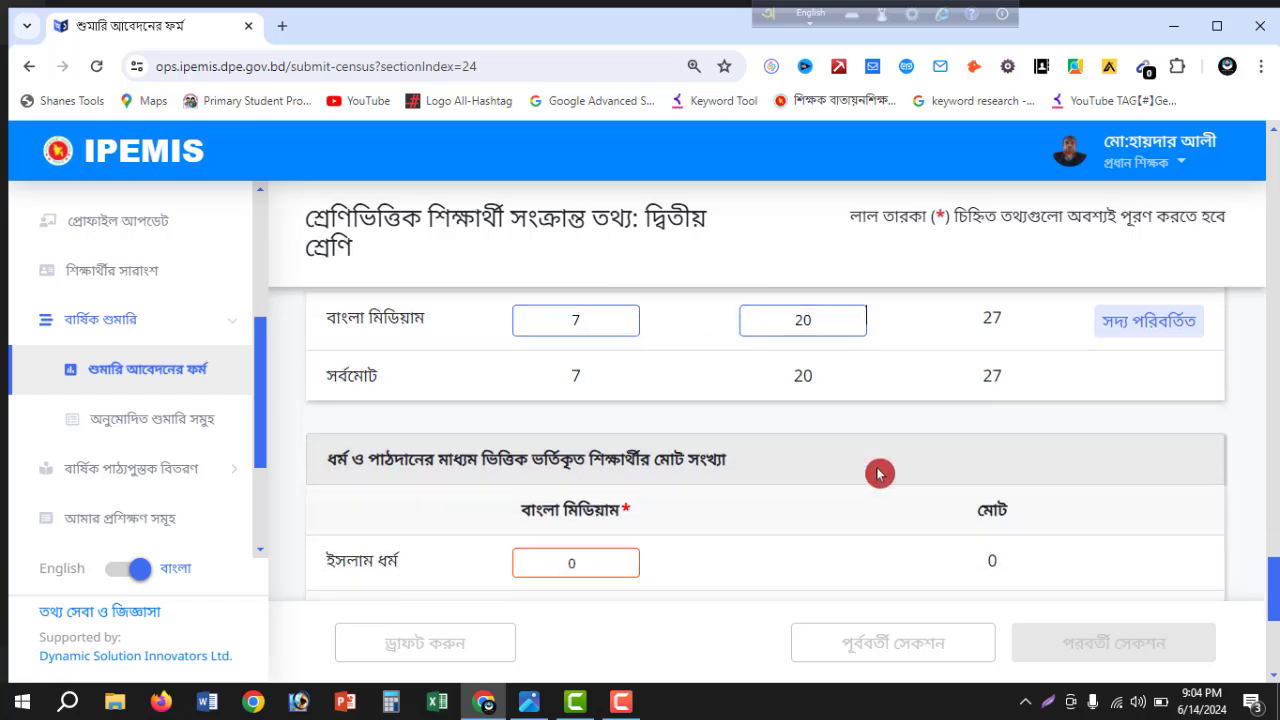
left_click(584, 411)
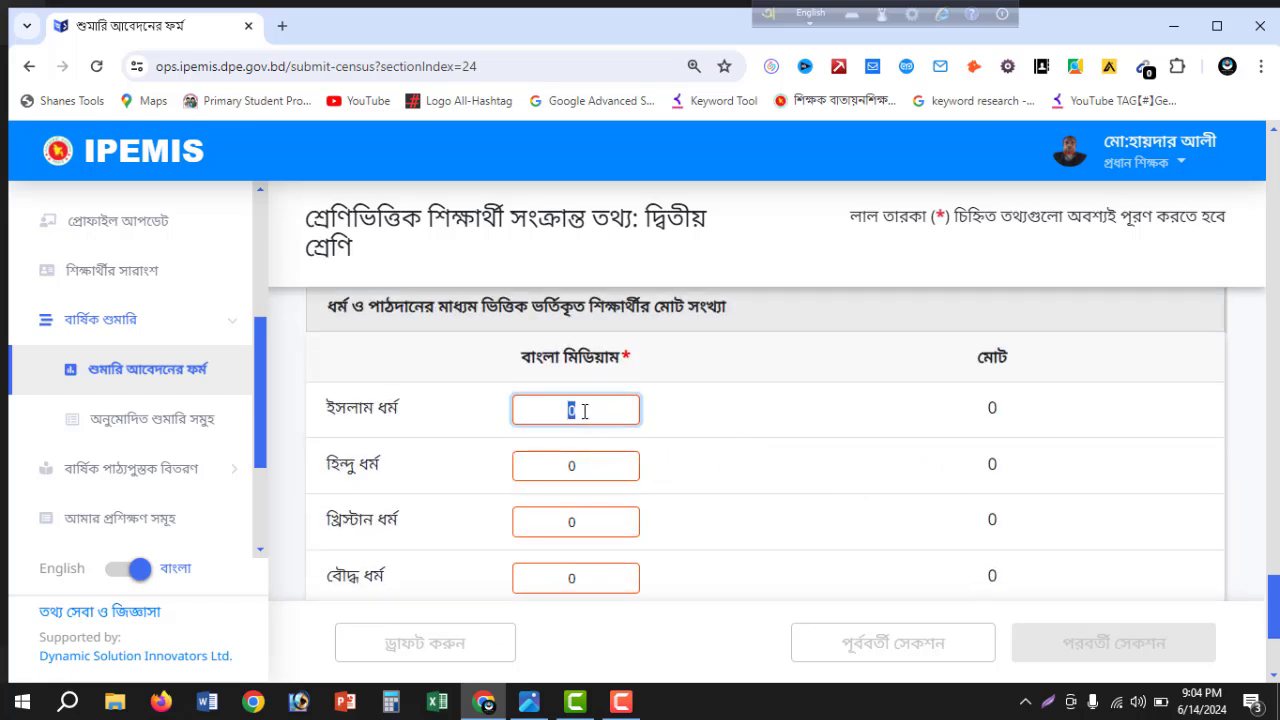
type("27")
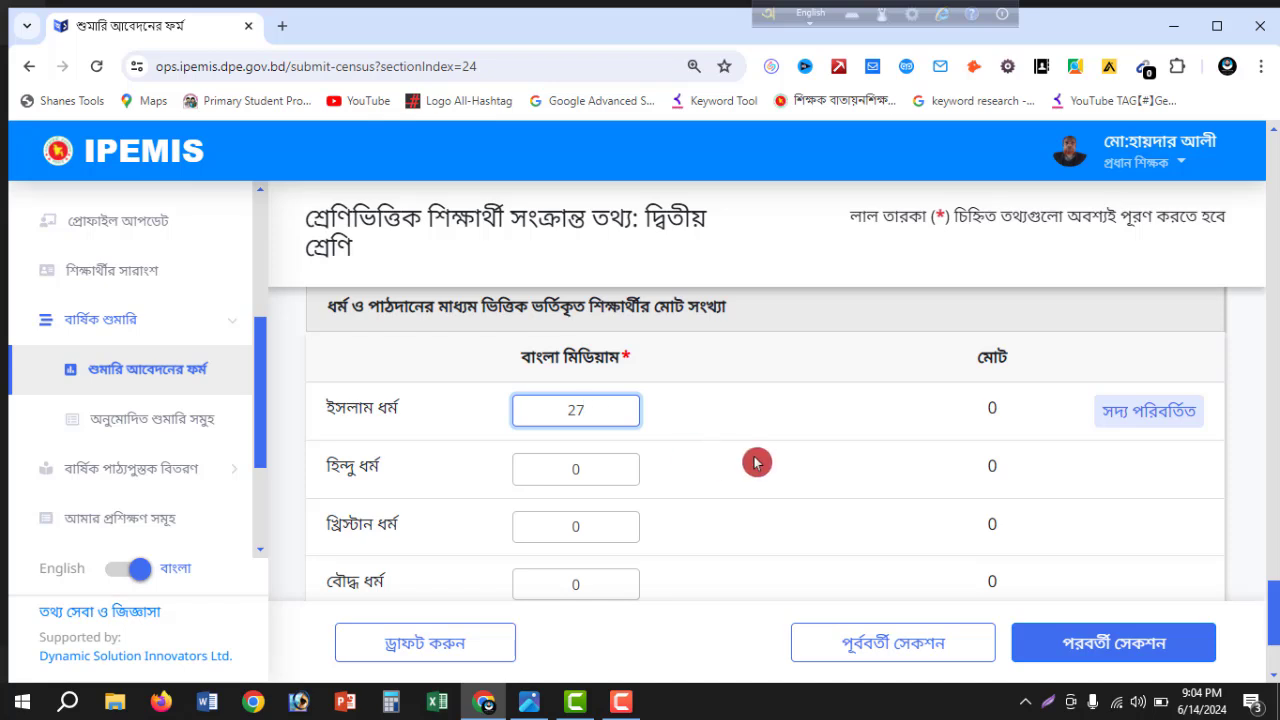
scroll(793, 494, "down", 1)
scroll(793, 494, "down", 2)
left_click(1133, 645)
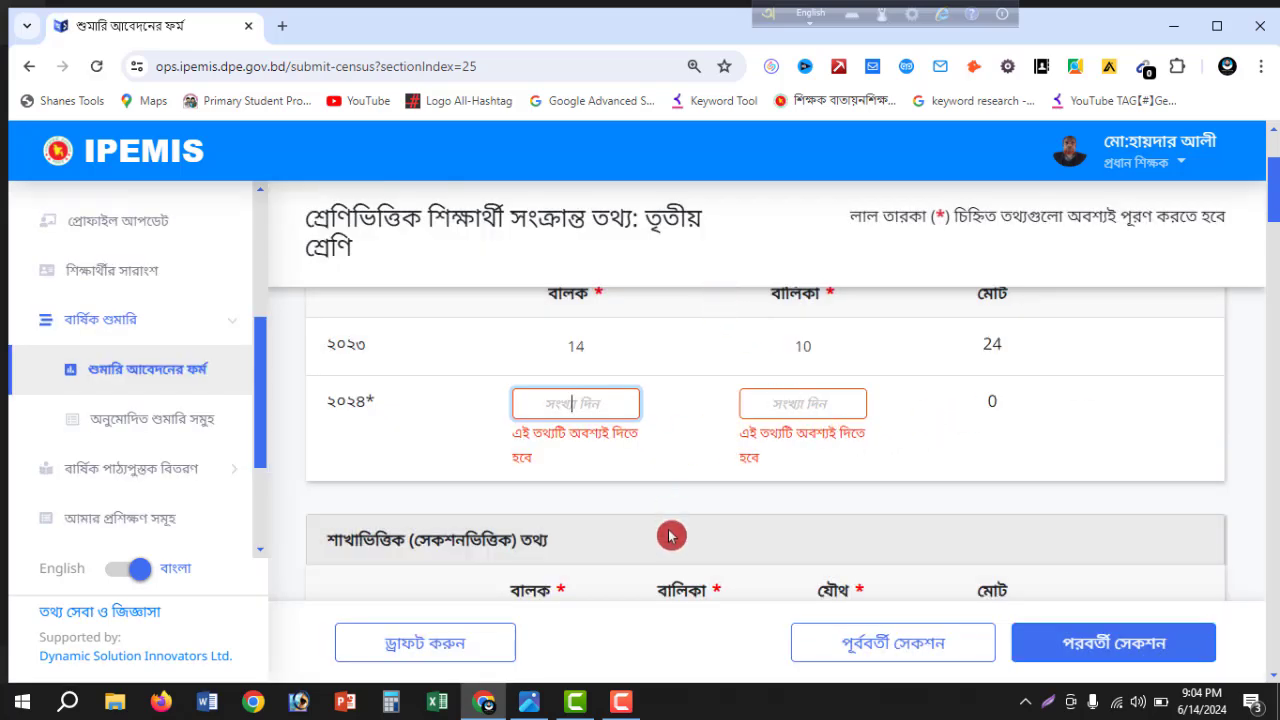
Consult the third-class gender counts in STUDENT.jpg, and enter 12 boys and 12 girls as the 2024 student totals in the census form
left_click(529, 702)
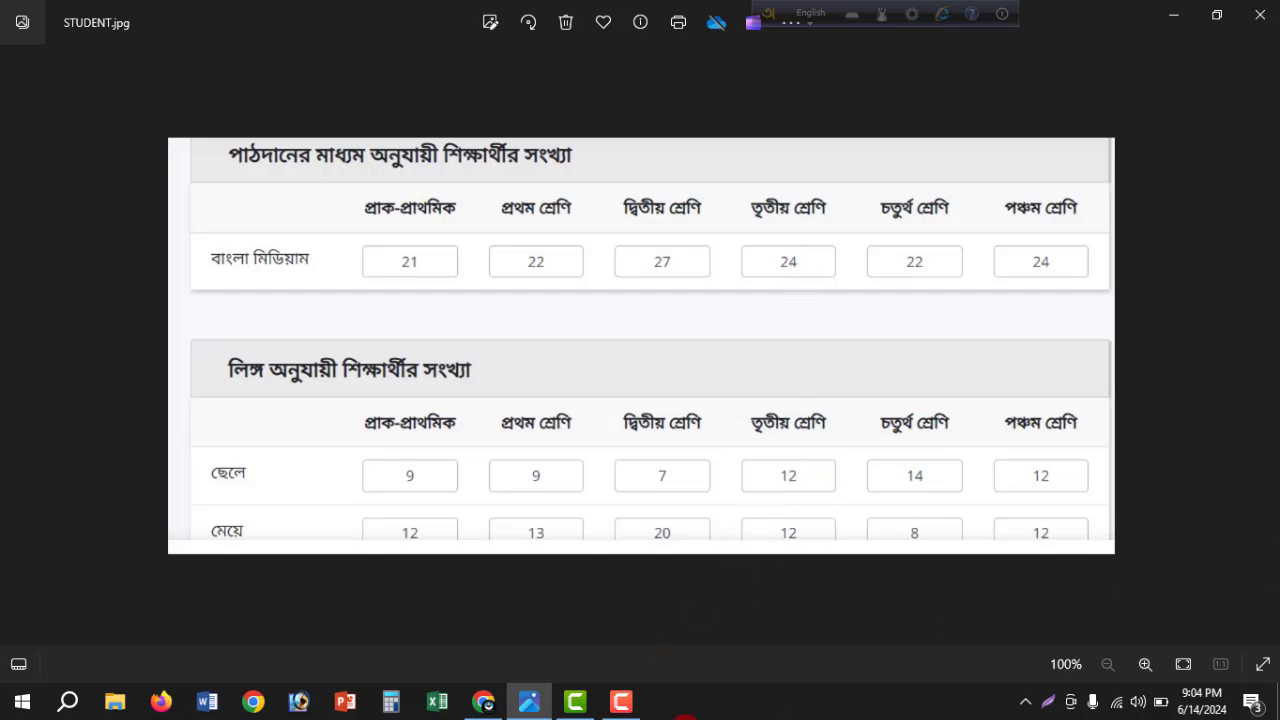
left_click(483, 702)
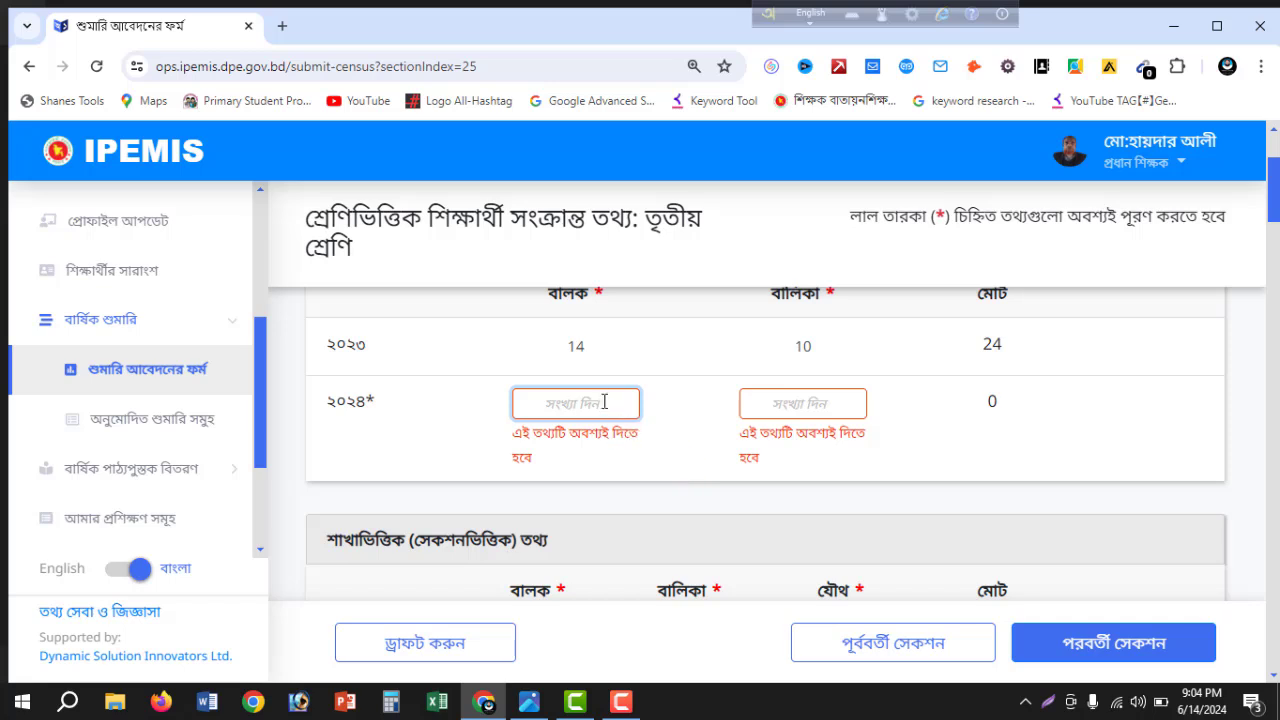
type("12")
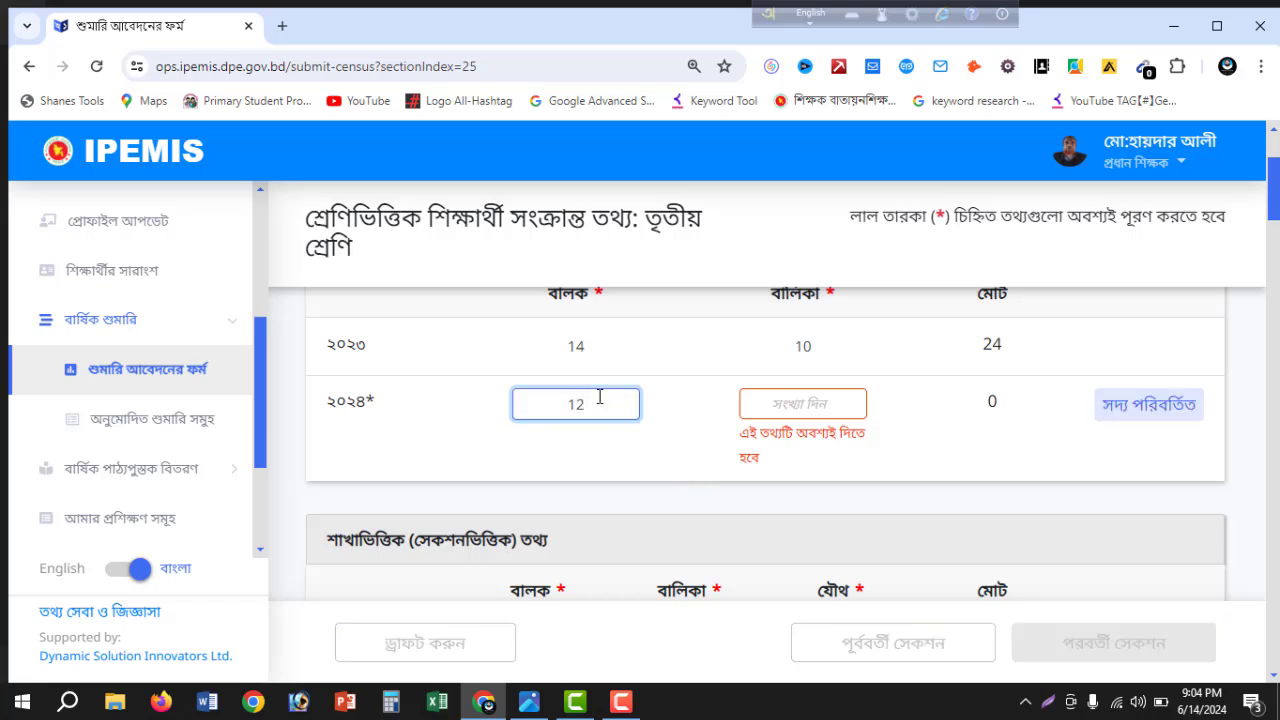
key("Tab")
type("1")
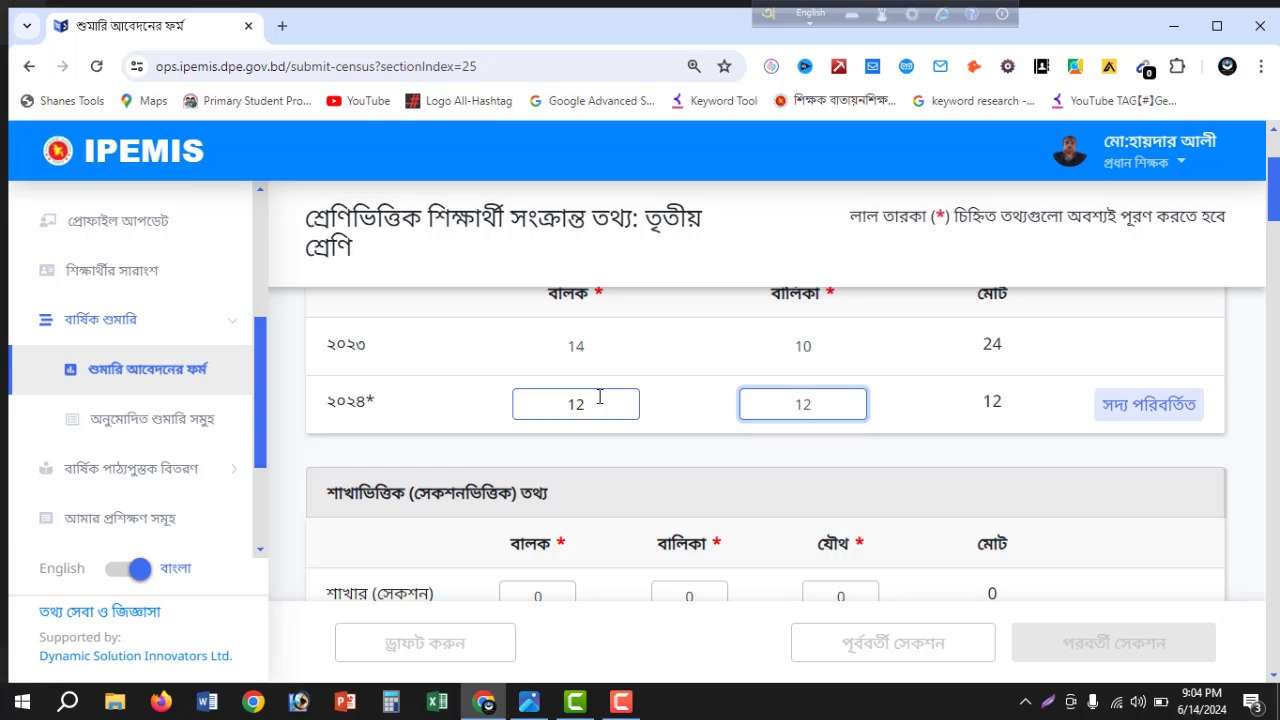
left_click(899, 399)
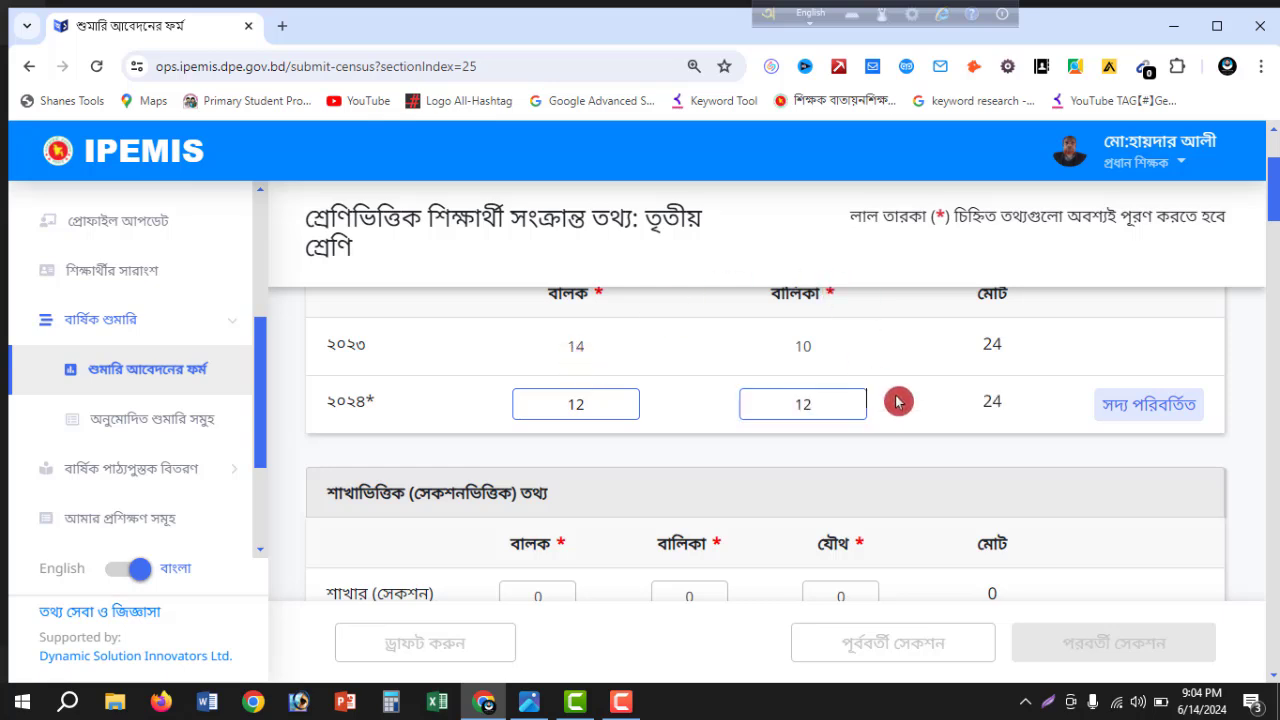
Enter 12 boys and 12 girls in the birth-year 2016 (৮ বছর+) row of the third-class enrolment table
scroll(898, 405, "down", 1)
scroll(898, 405, "down", 2)
scroll(649, 391, "up", 1)
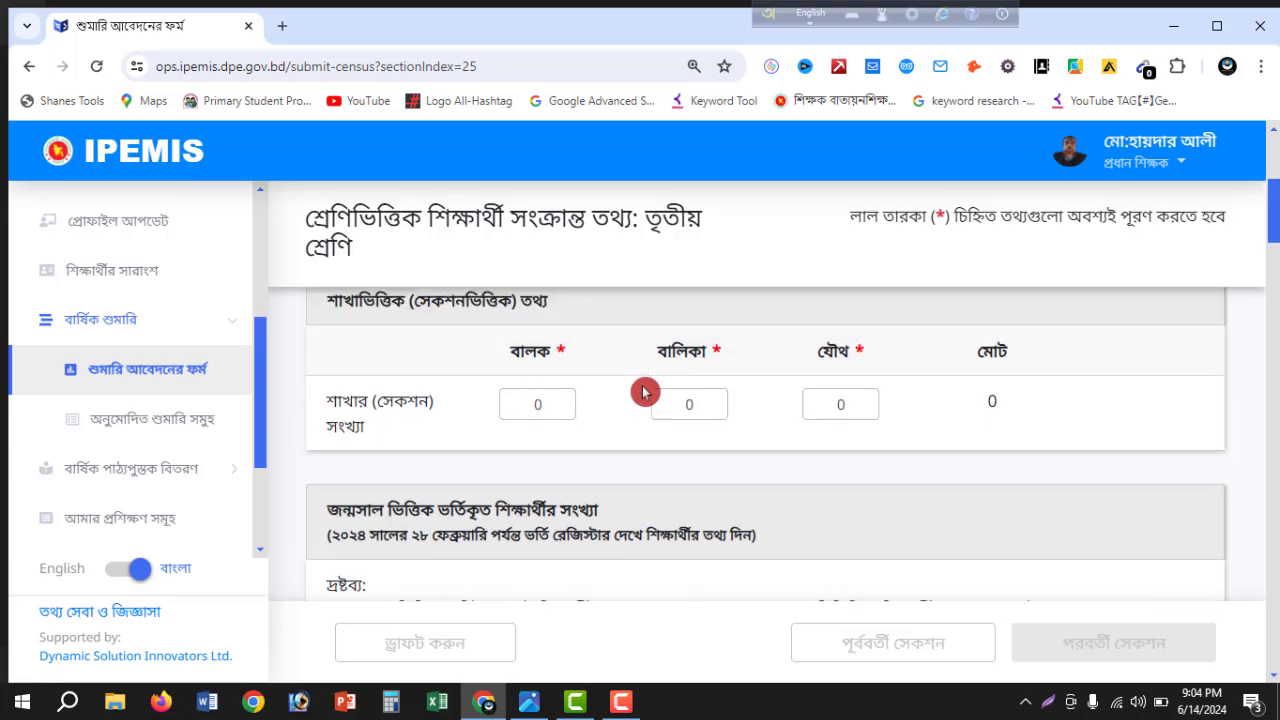
scroll(603, 409, "down", 3)
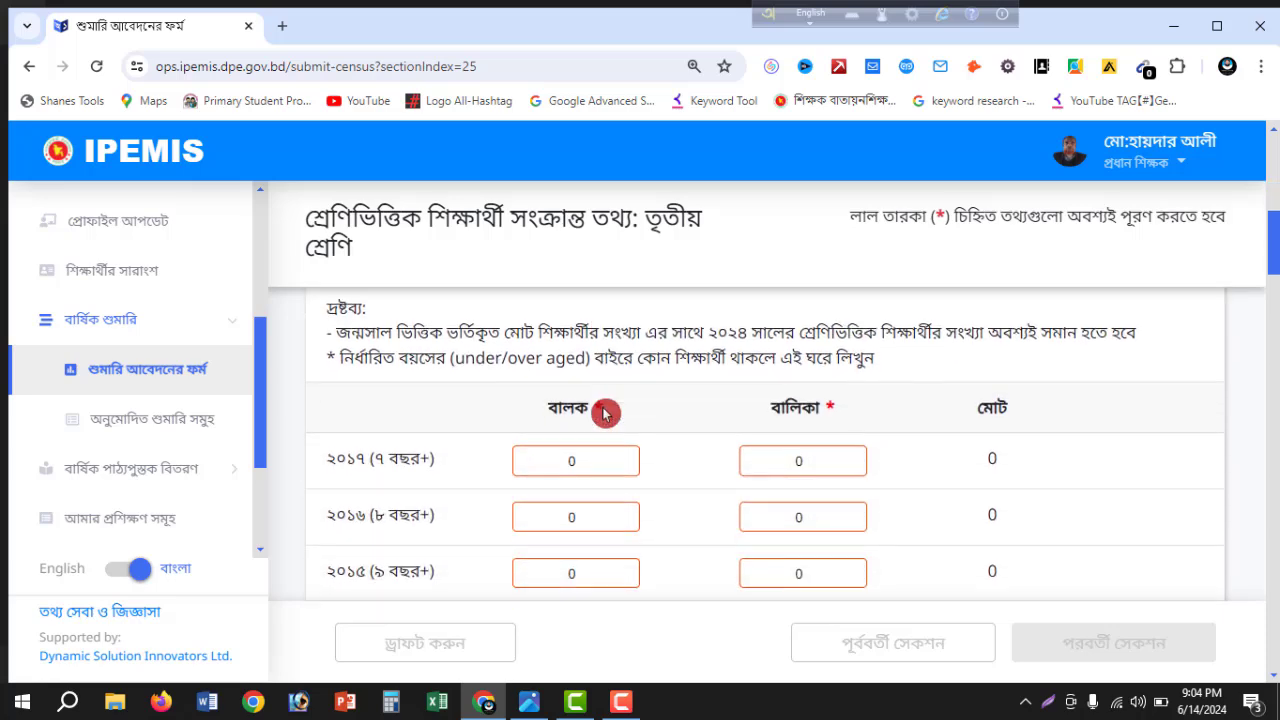
scroll(619, 500, "down", 2)
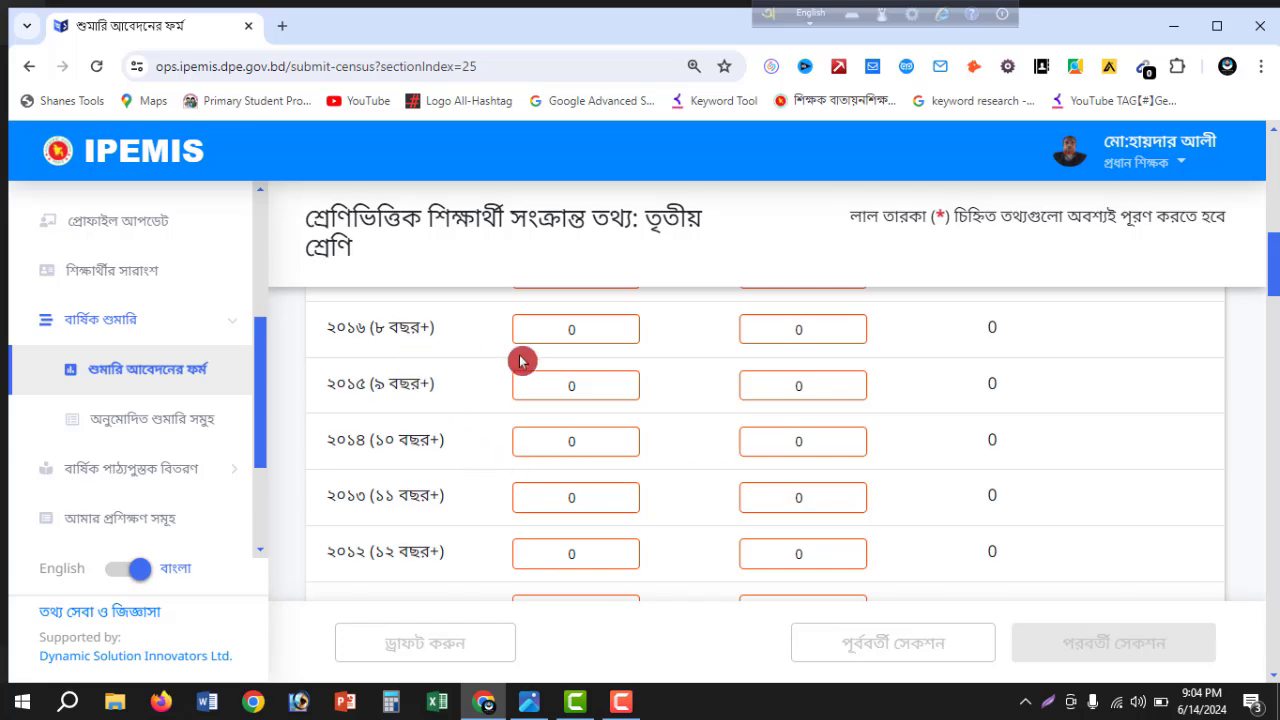
scroll(522, 363, "up", 1)
left_click(589, 424)
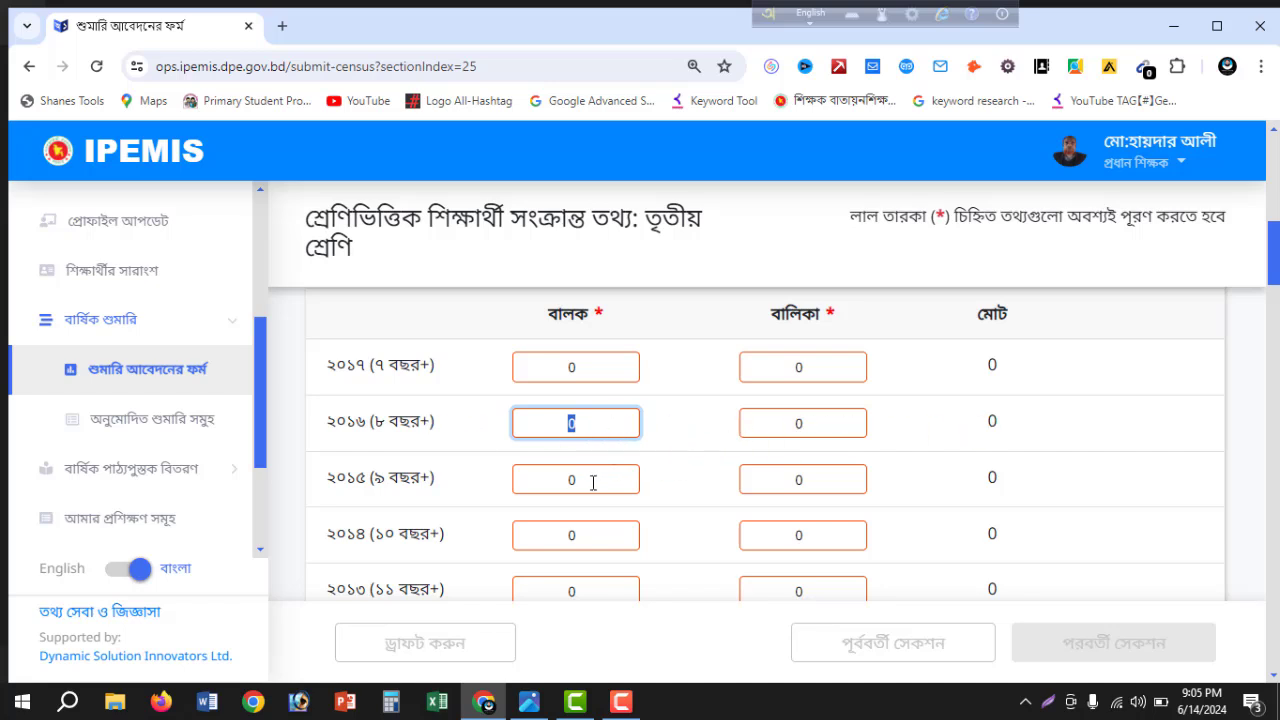
type("12")
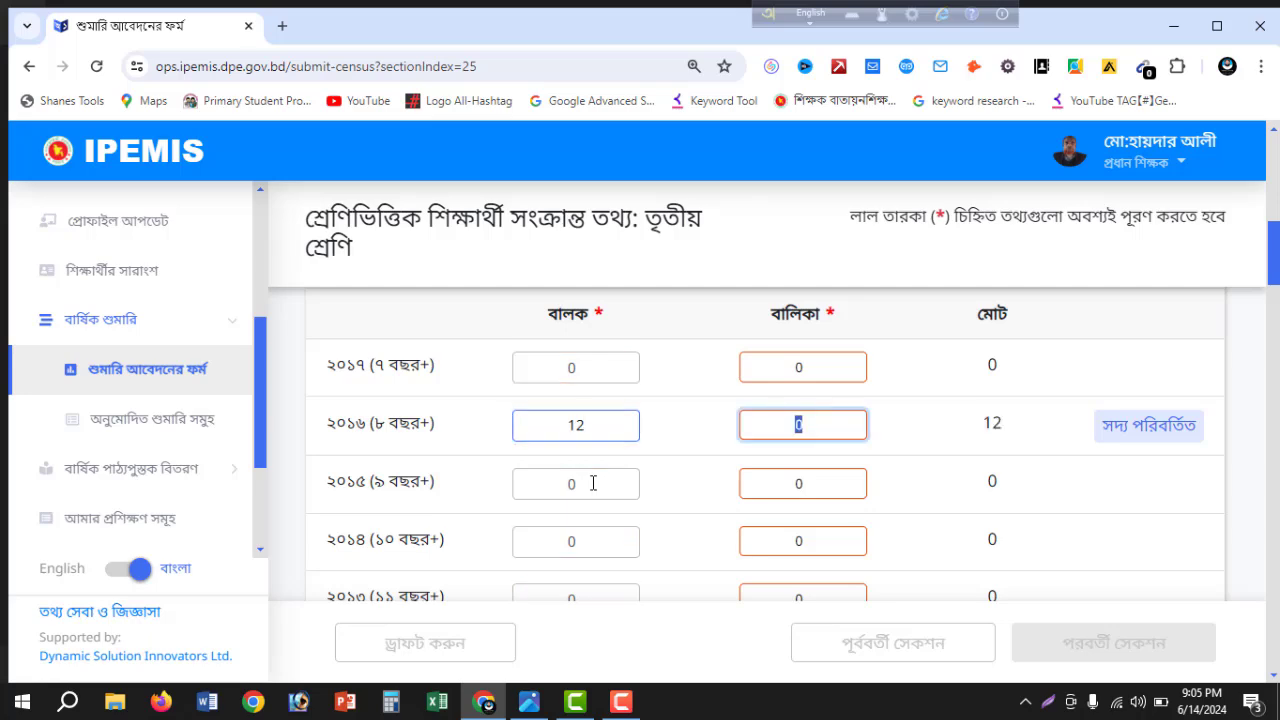
type("12")
left_click(943, 437)
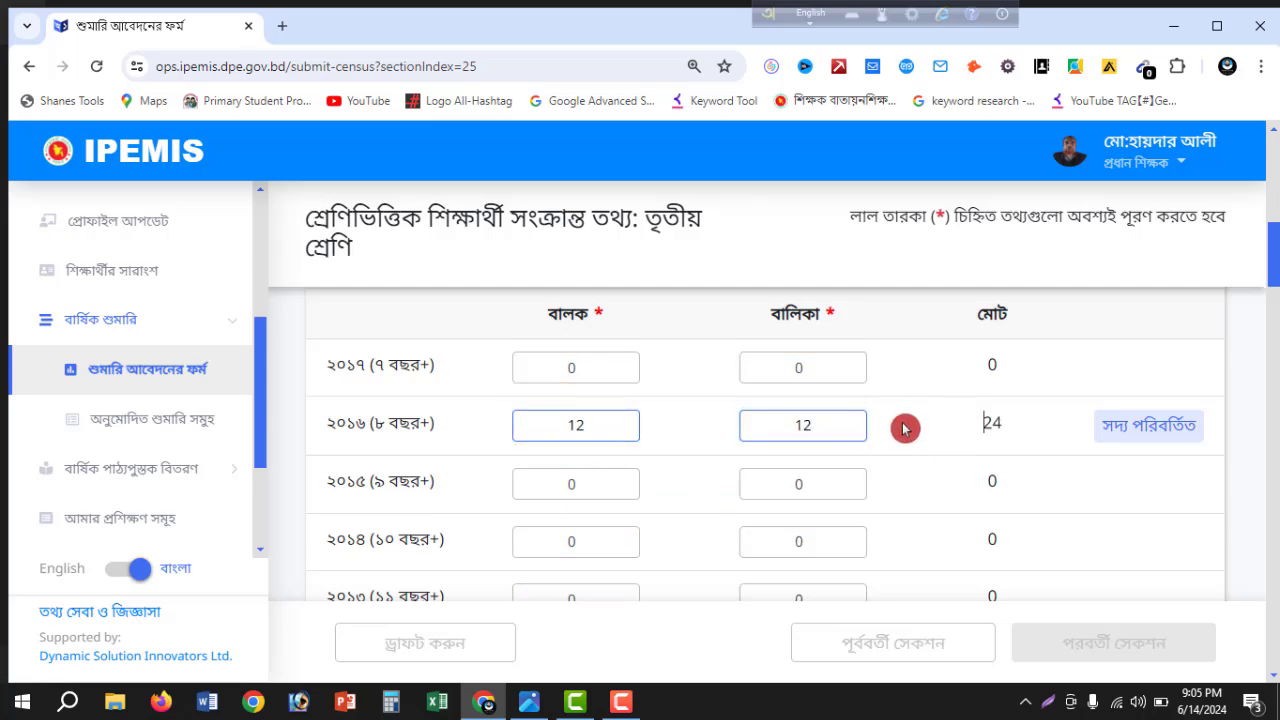
Look through the third-class repeating, ethnic-minority and special-needs tables down to the average attendance rates
scroll(898, 428, "down", 5)
scroll(898, 430, "down", 10)
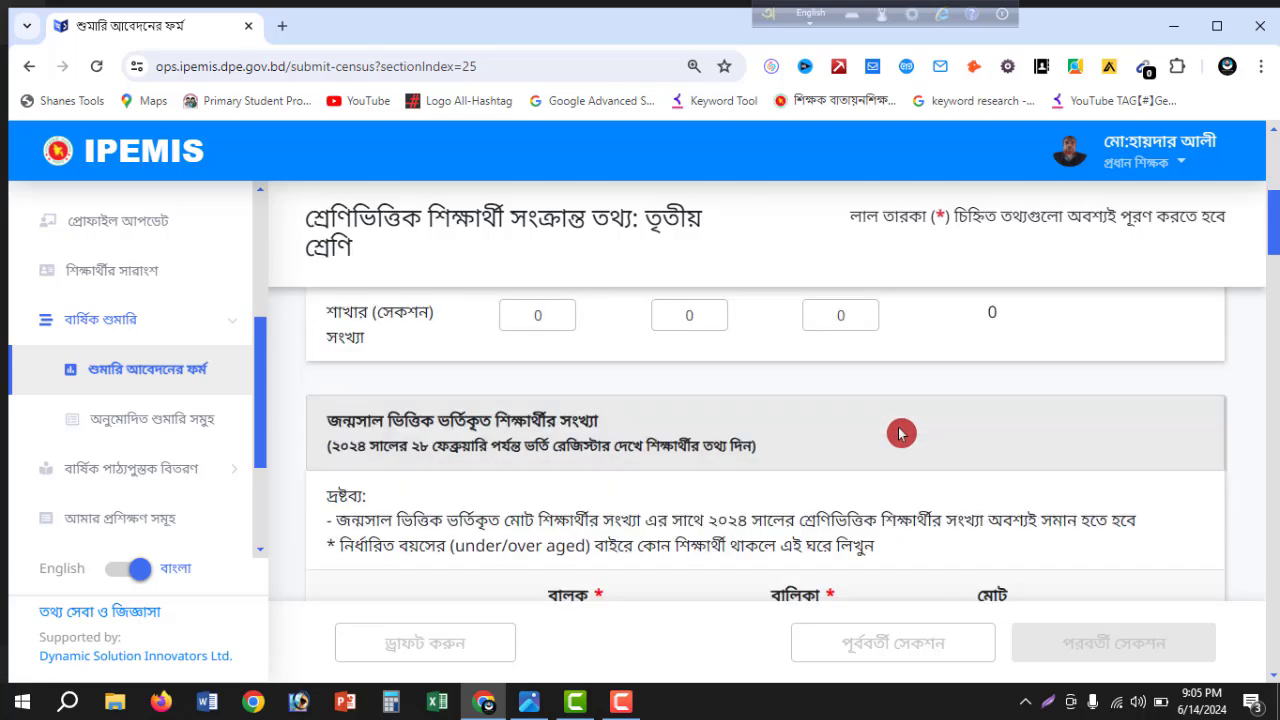
scroll(900, 435, "down", 3)
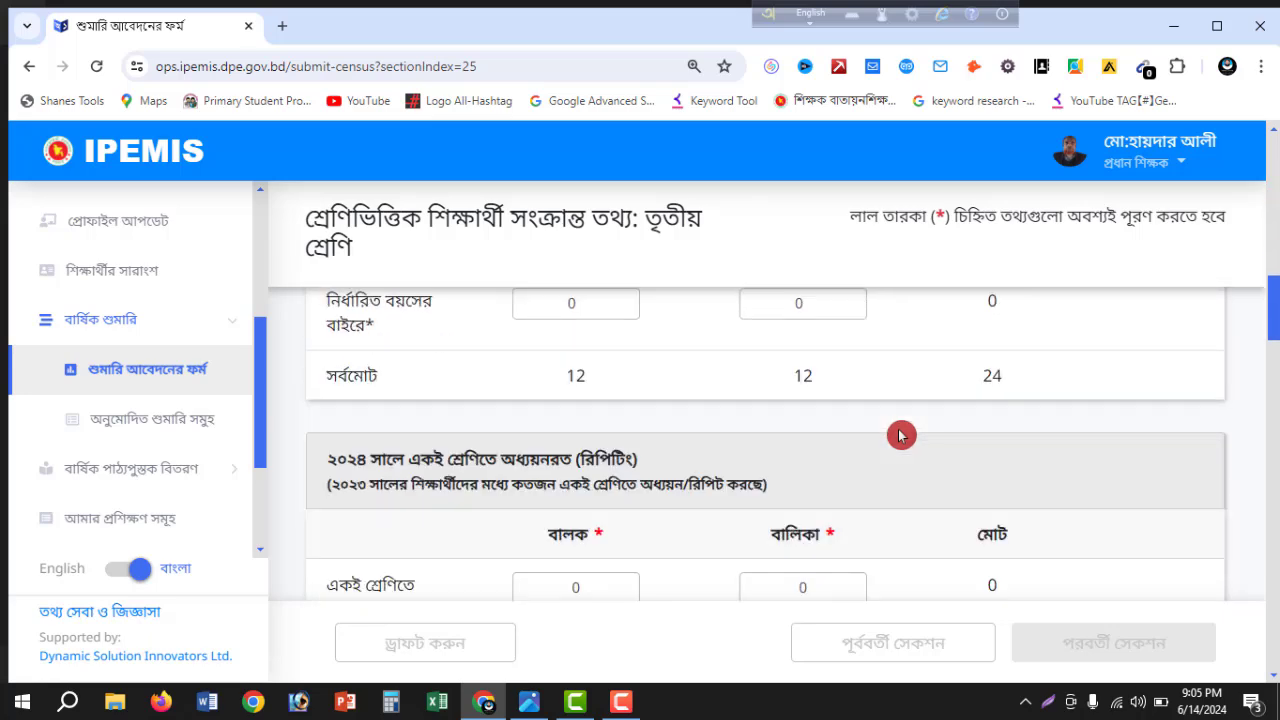
scroll(901, 435, "down", 3)
scroll(901, 435, "up", 1)
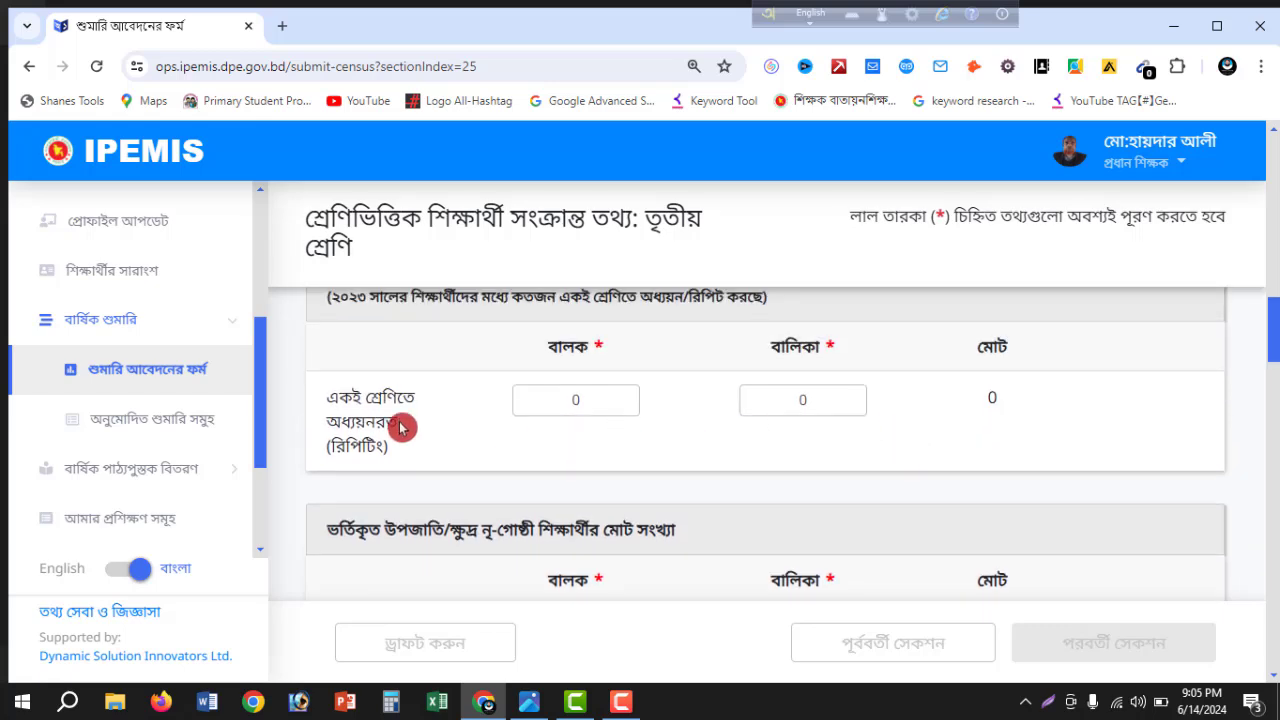
scroll(839, 411, "down", 2)
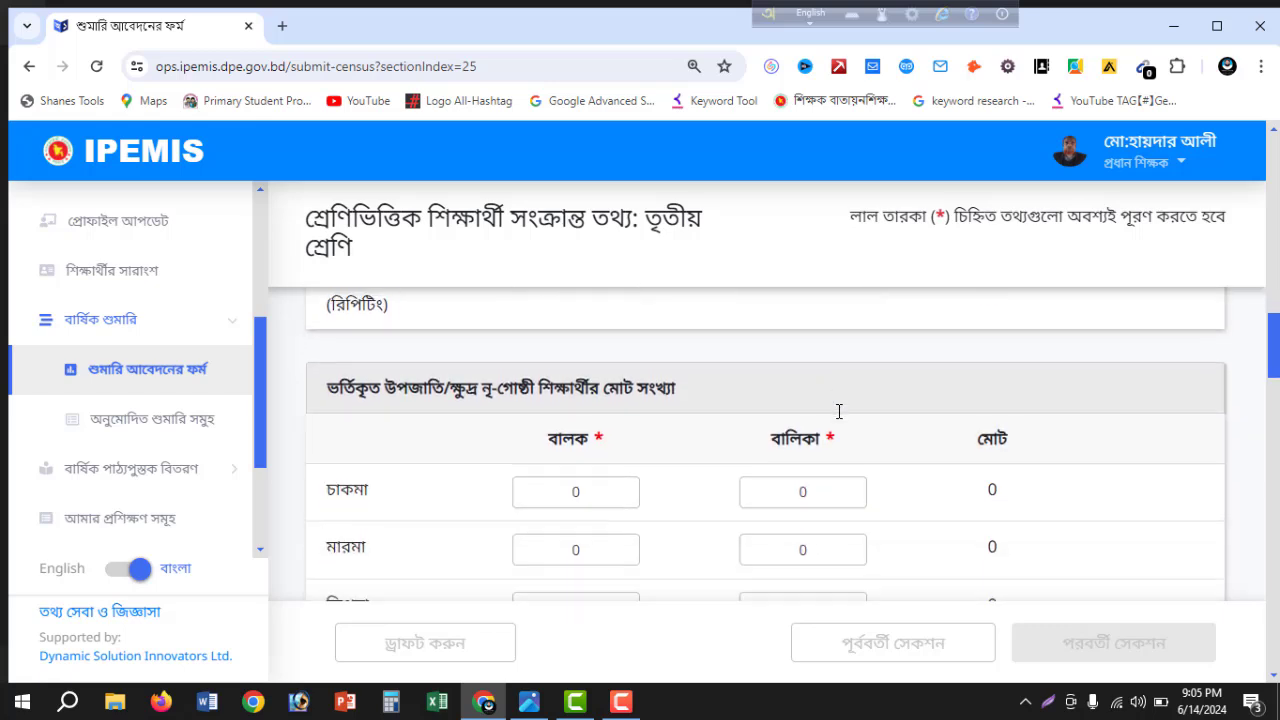
scroll(670, 456, "down", 4)
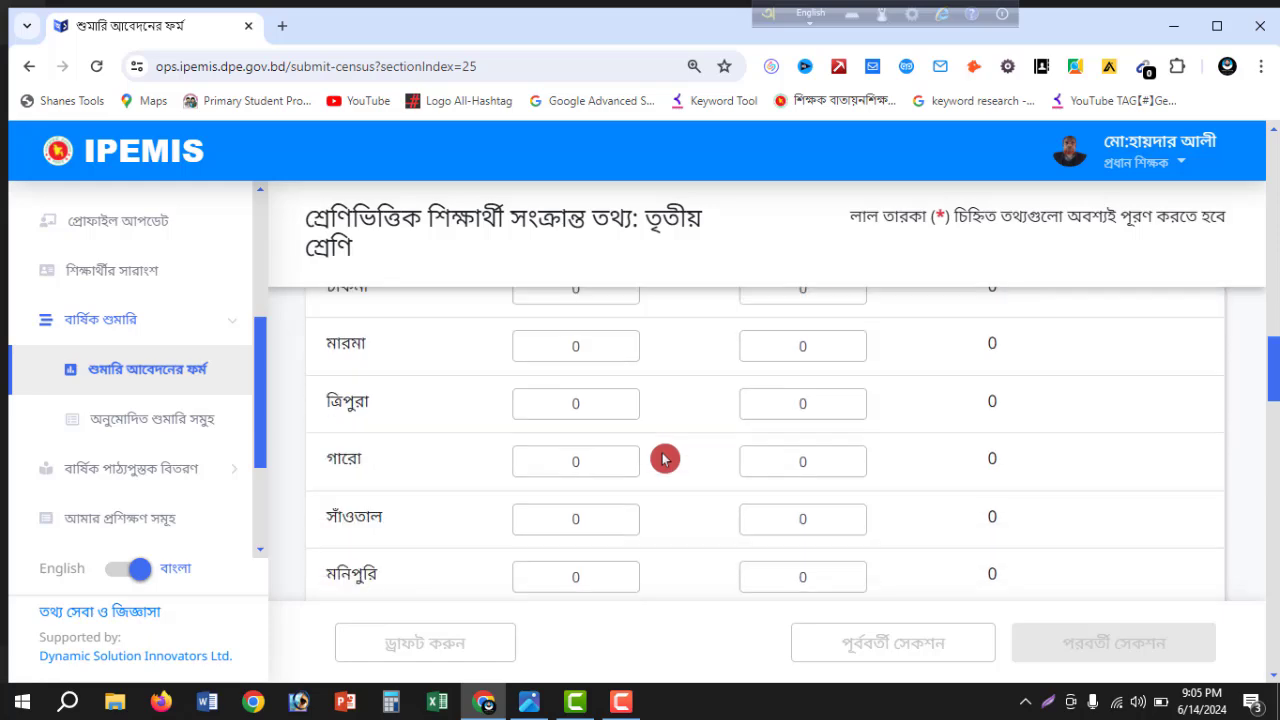
scroll(678, 456, "down", 7)
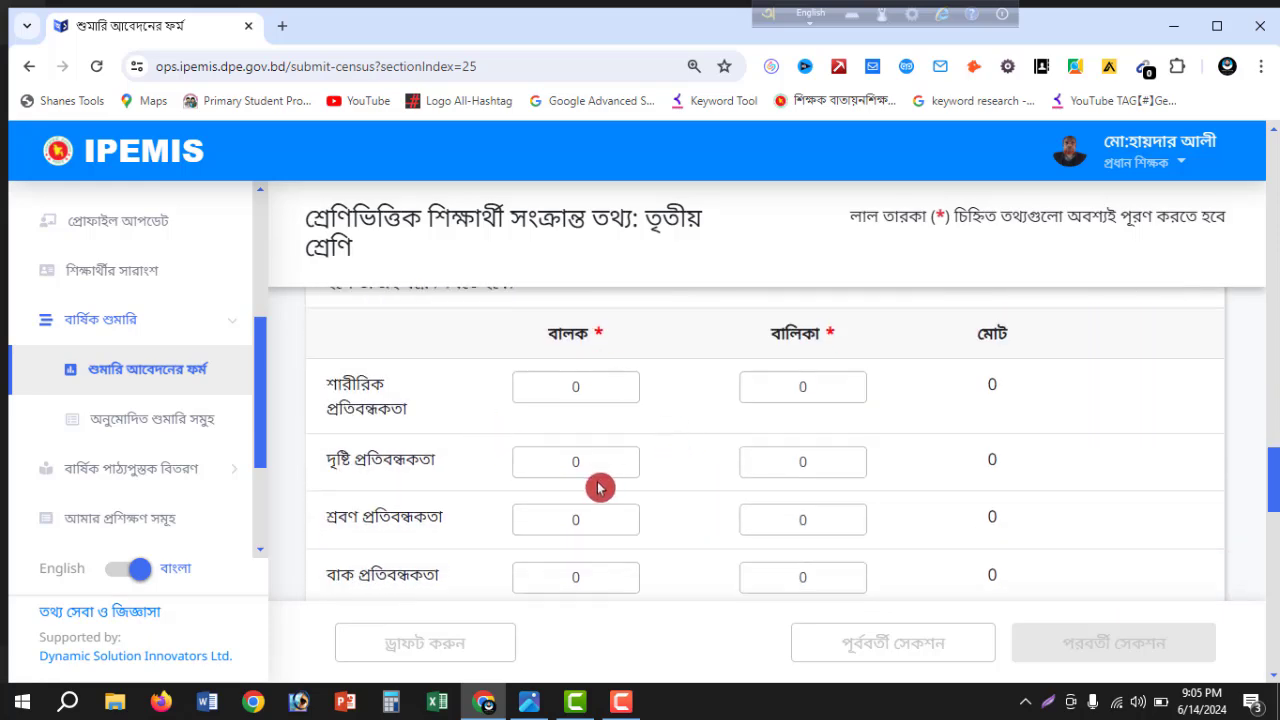
scroll(599, 482, "down", 3)
scroll(599, 482, "down", 3)
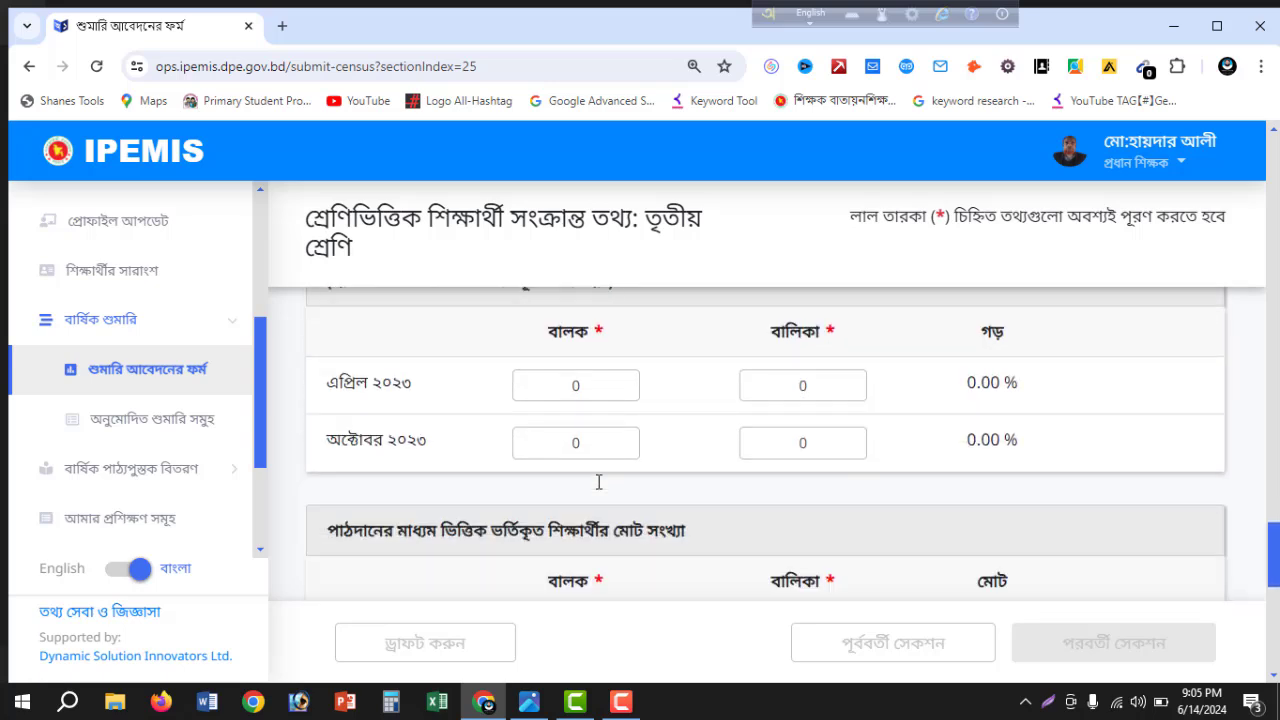
Enter the third-class average attendance rates: April 2023 as 95 boys and 95 girls, October 2023 as 98 boys and 96 girls
left_click(594, 387)
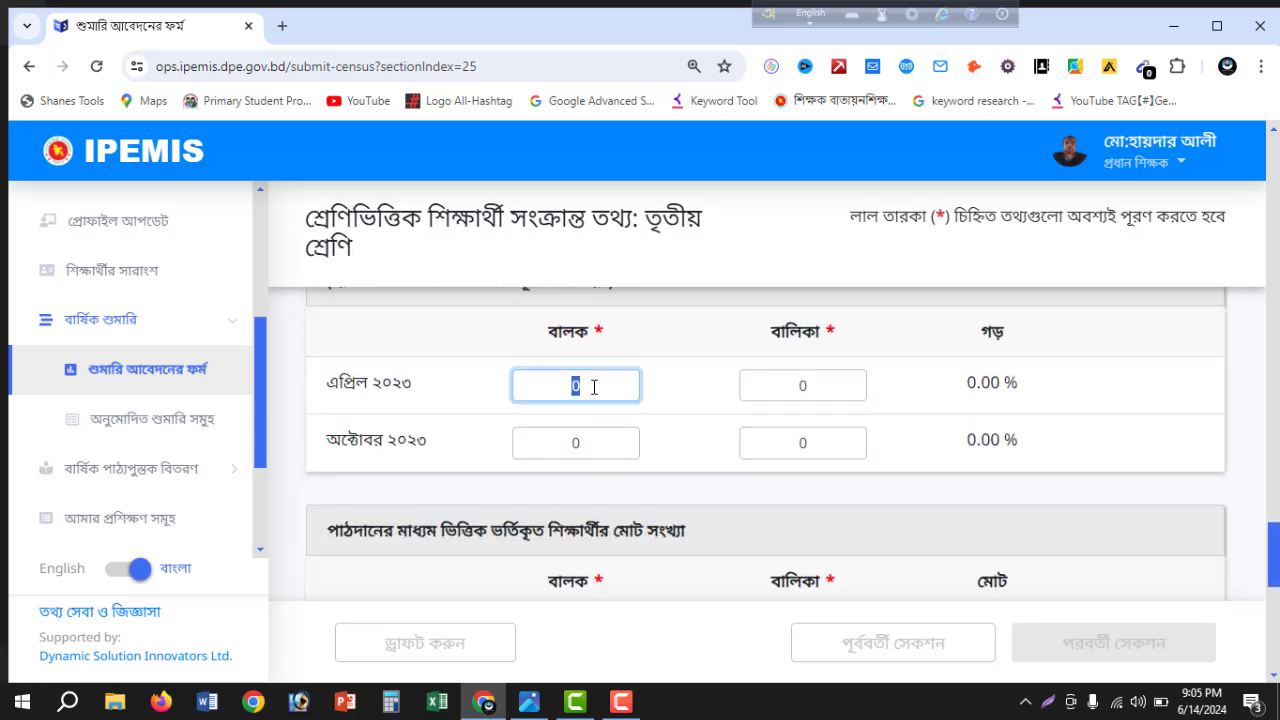
type("95")
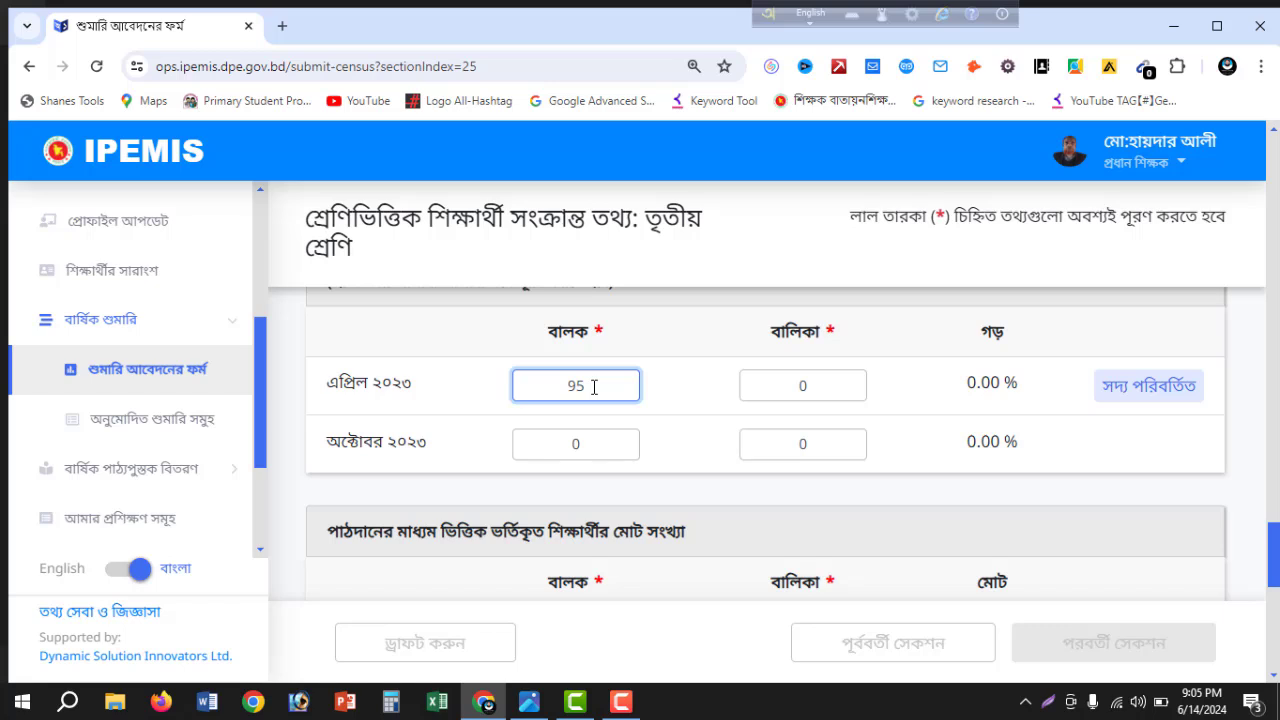
key("Tab")
type("95")
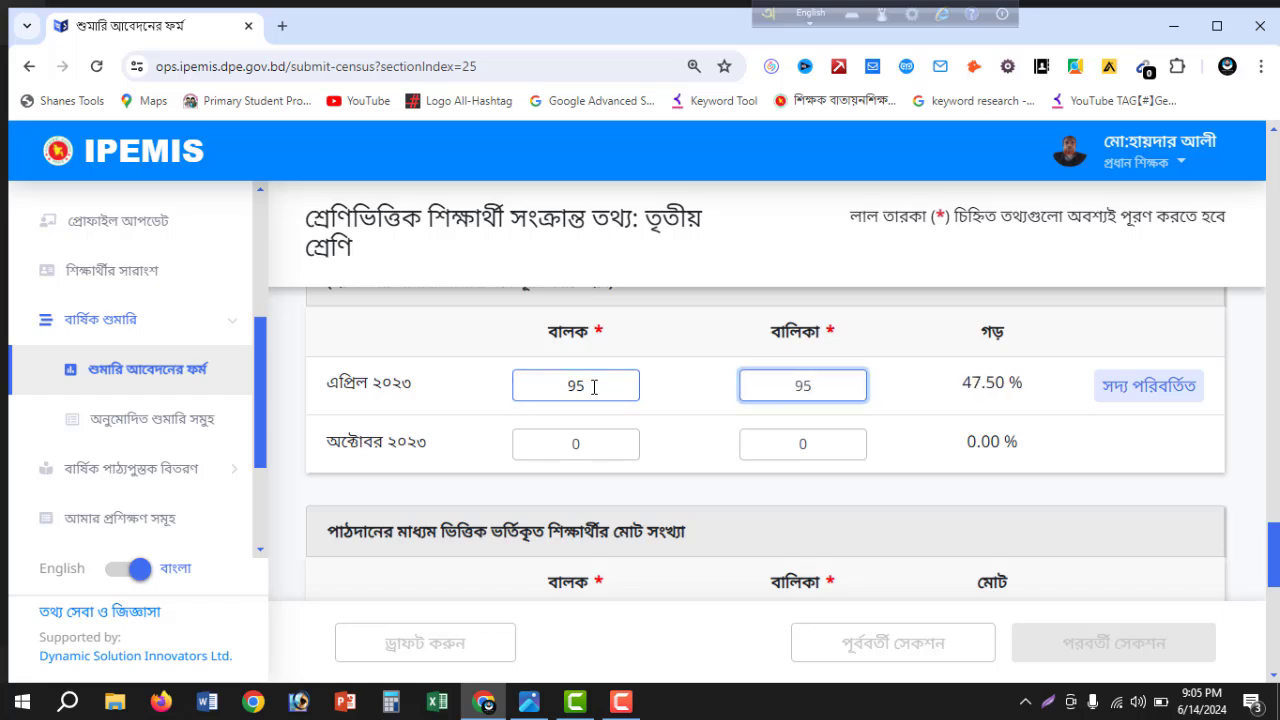
key("Tab")
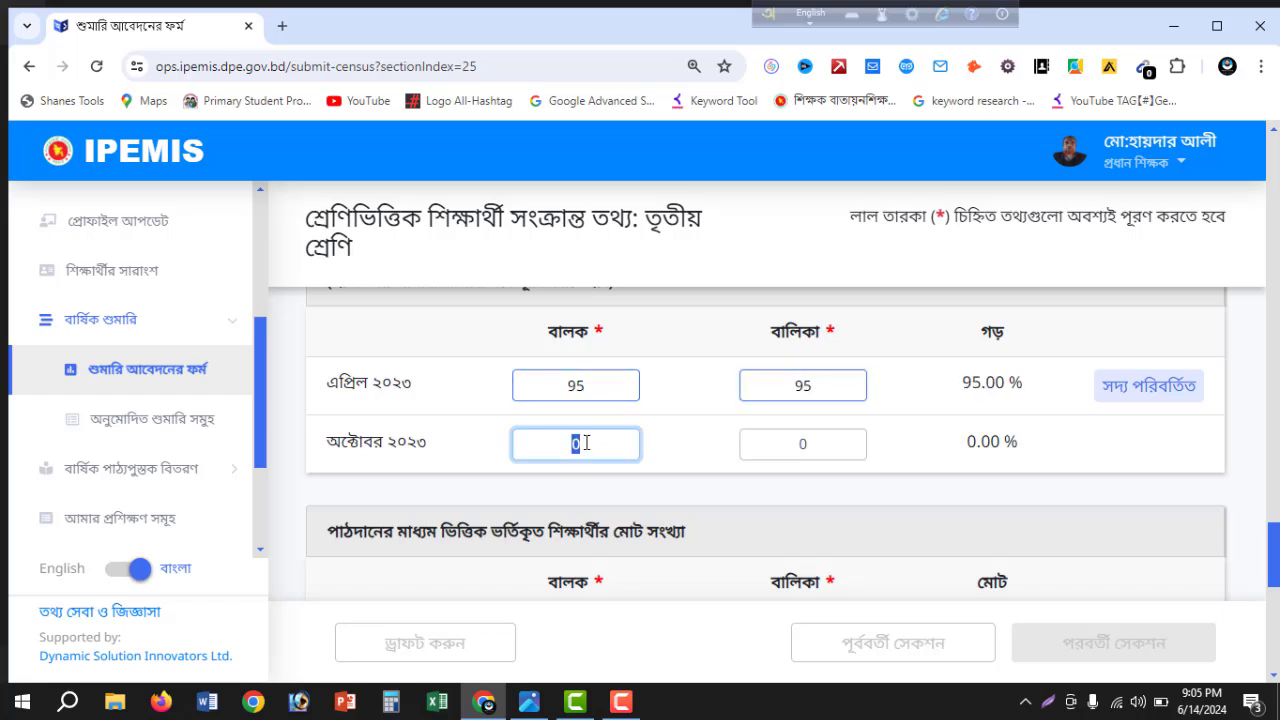
type("98")
left_click(849, 447)
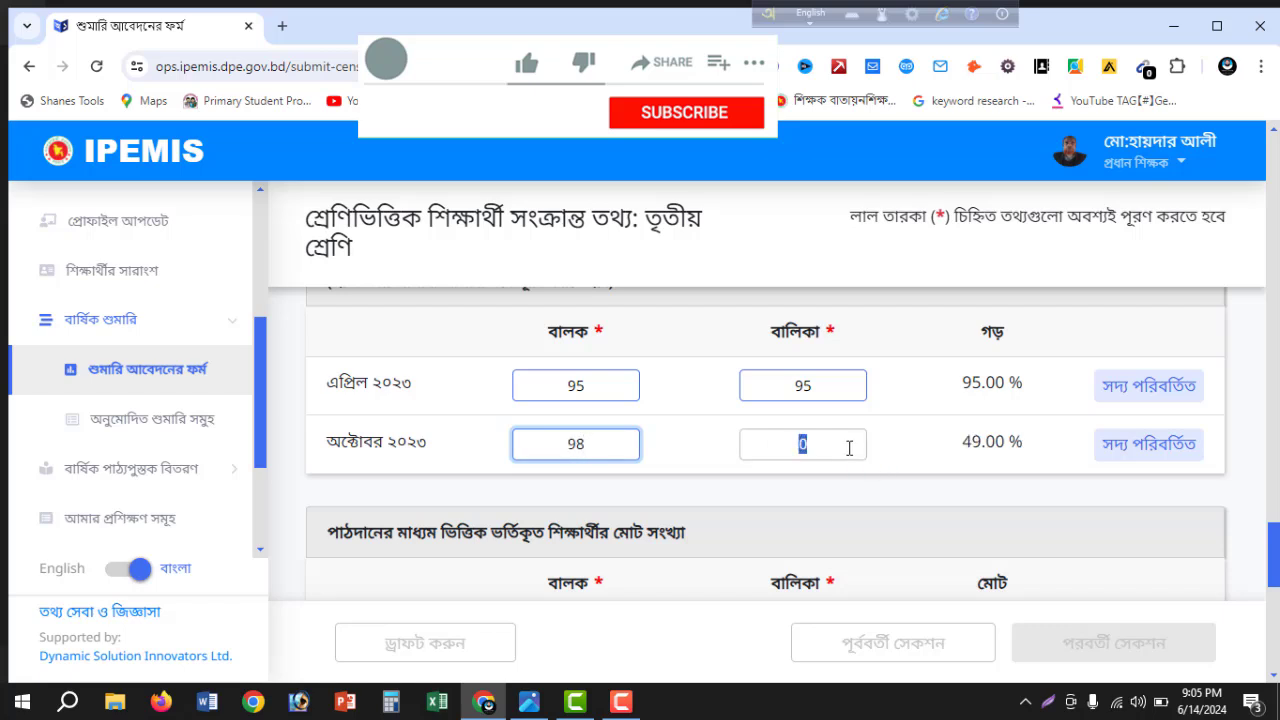
type("96")
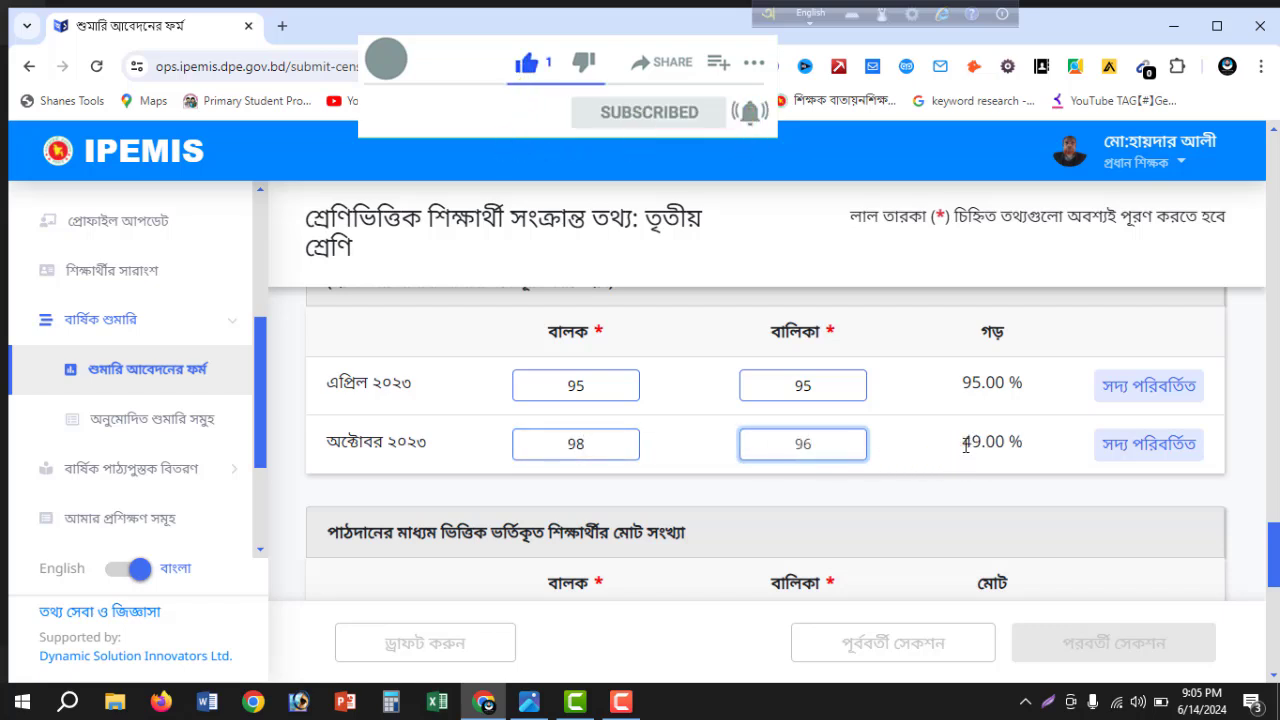
left_click(911, 434)
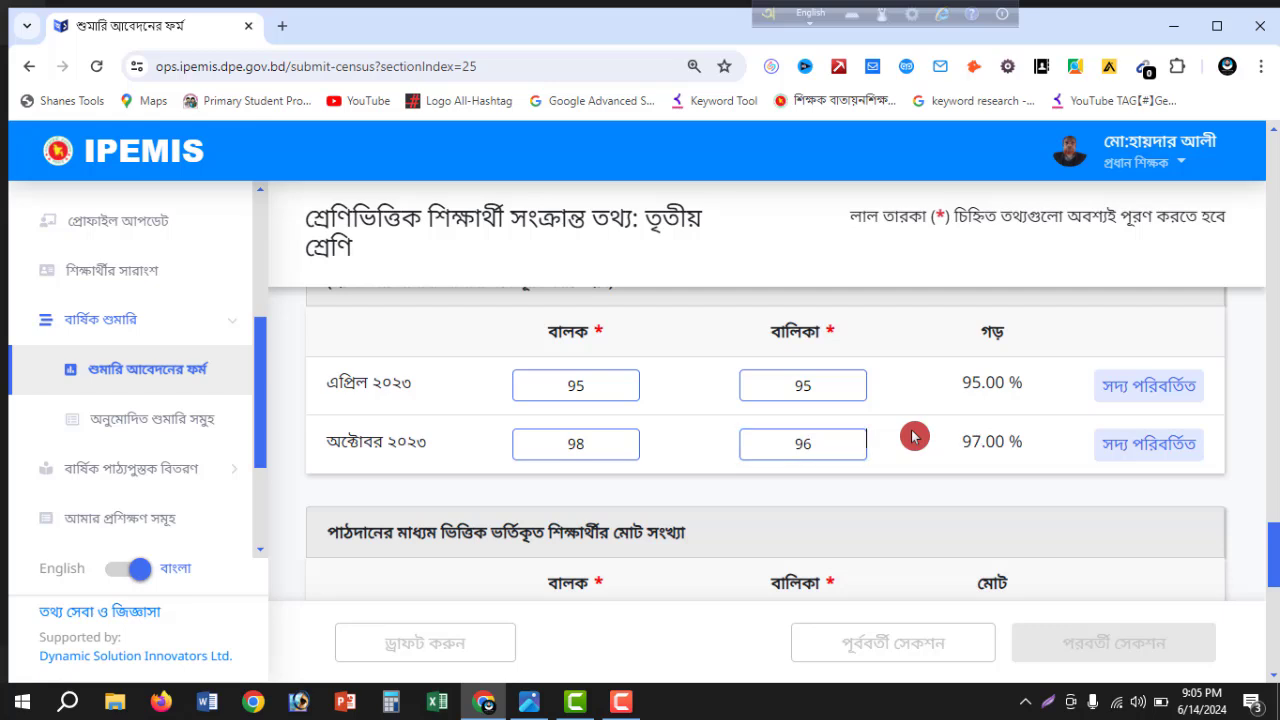
Enter 12 boys and 12 girls for Bangla medium (বাংলা মিডিয়াম) in the third-class medium-of-instruction table
scroll(911, 434, "down", 2)
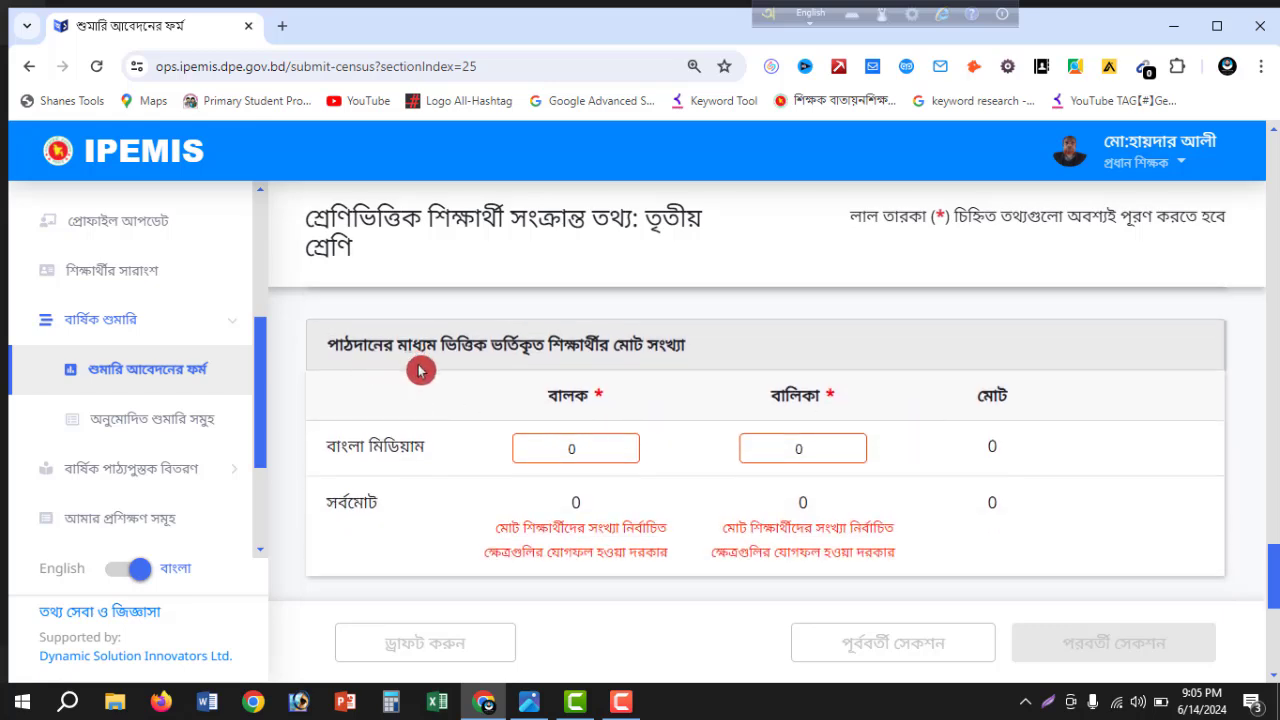
left_click(594, 445)
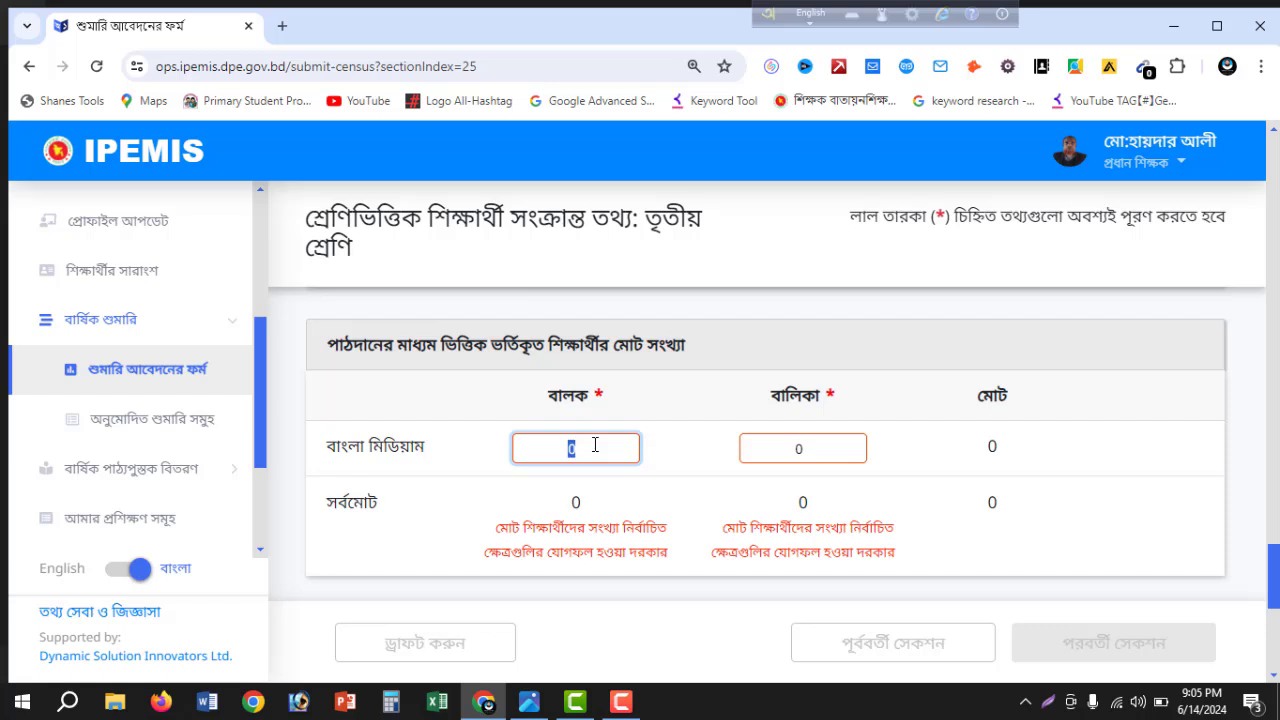
type("12")
key("Tab")
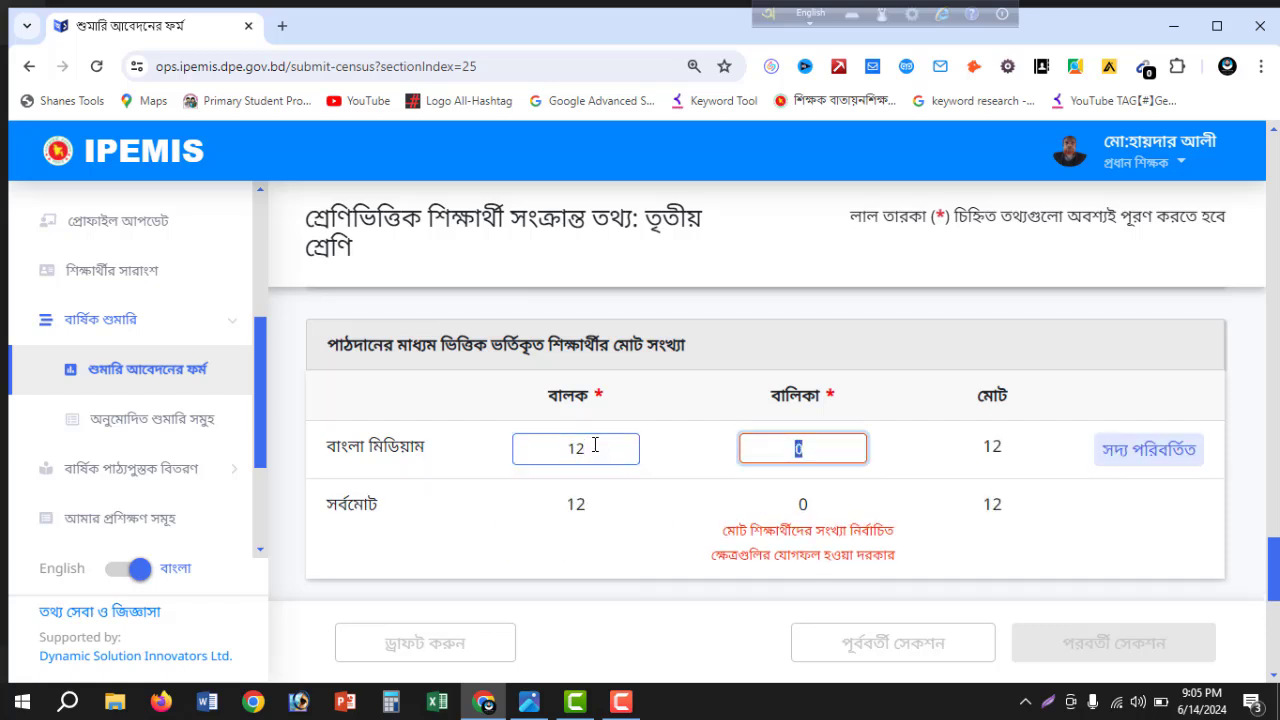
type("12")
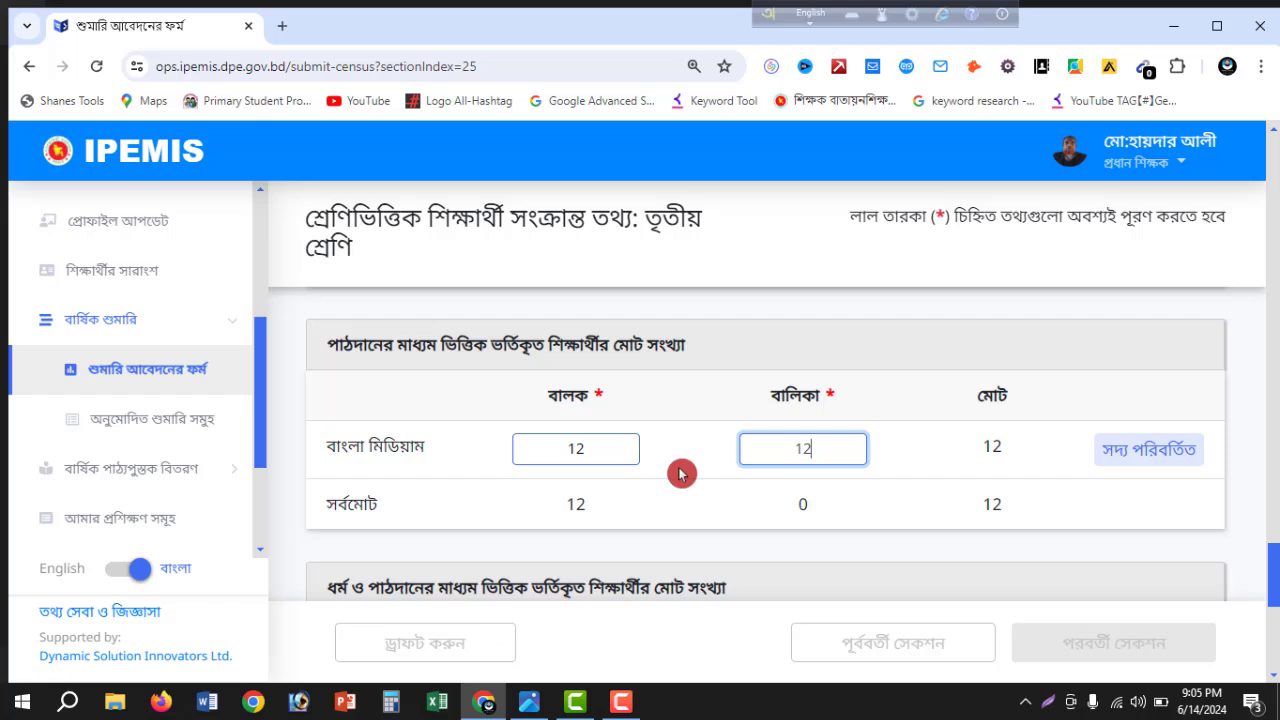
left_click(680, 473)
Set the third-class Bangla-medium count for Islam (ইসলাম ধর্ম) to 24 and proceed to the fourth-class section
scroll(680, 473, "down", 3)
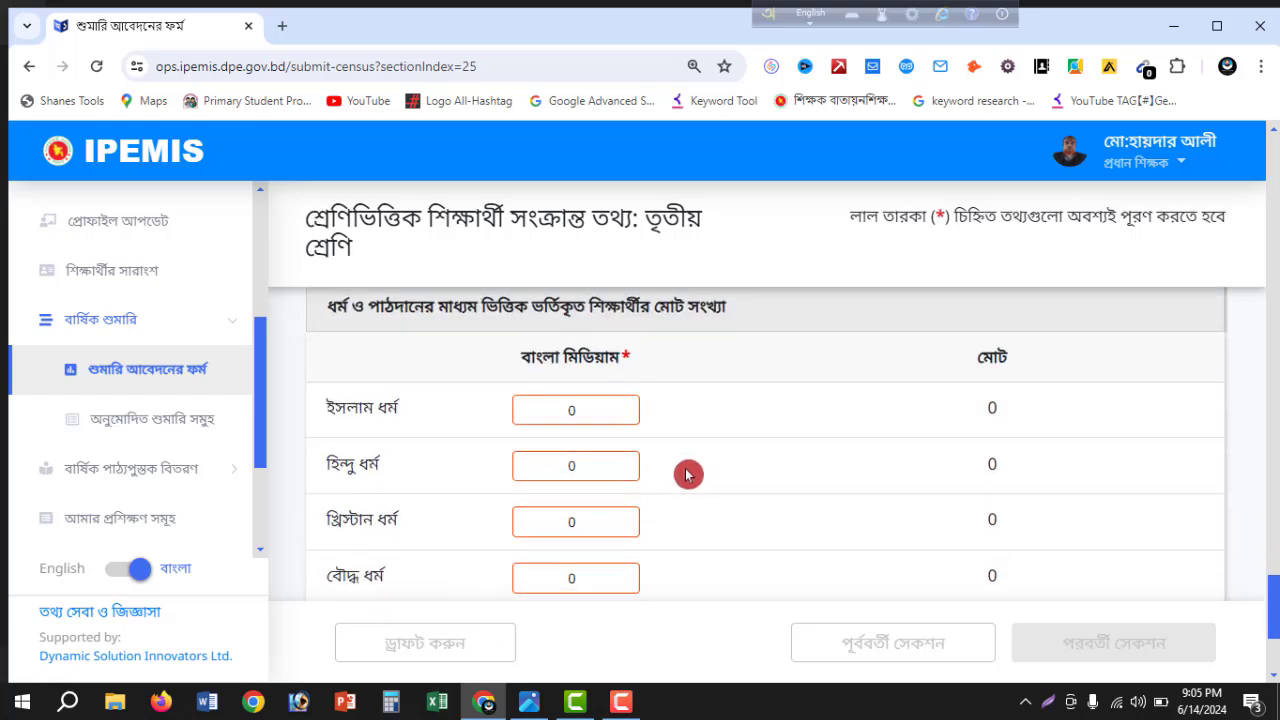
left_click(587, 409)
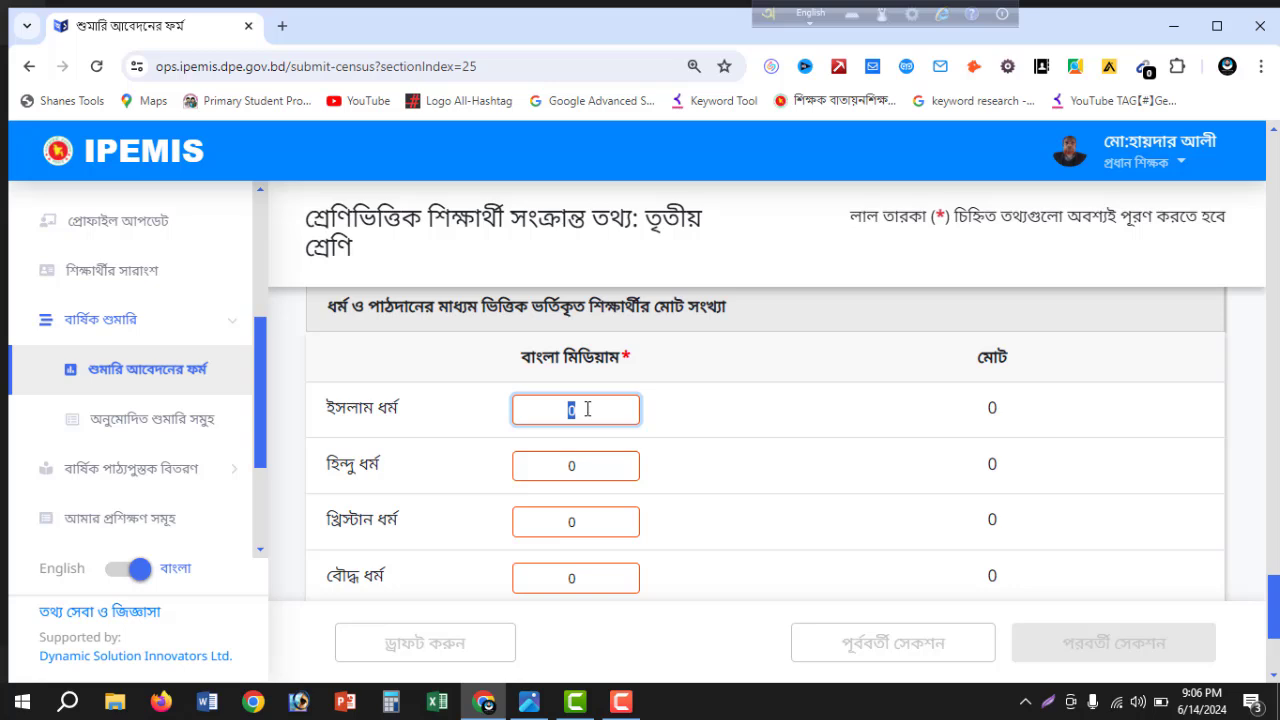
type("24")
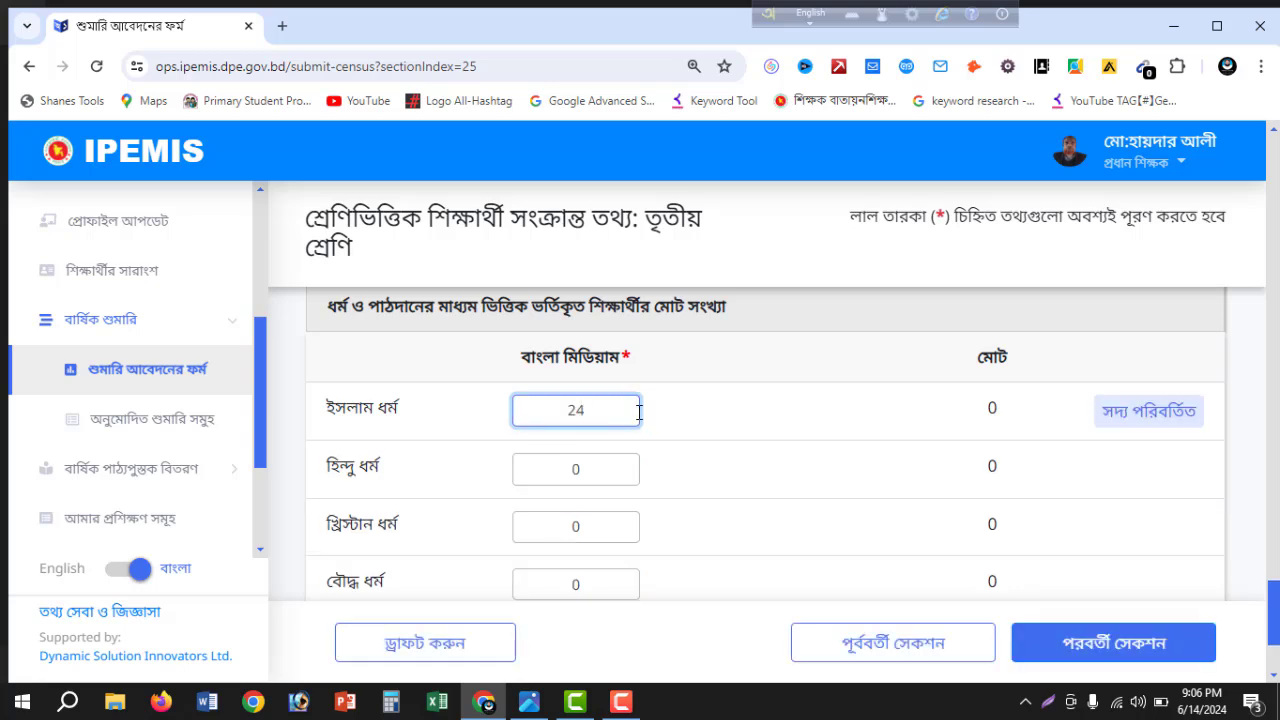
left_click(1097, 659)
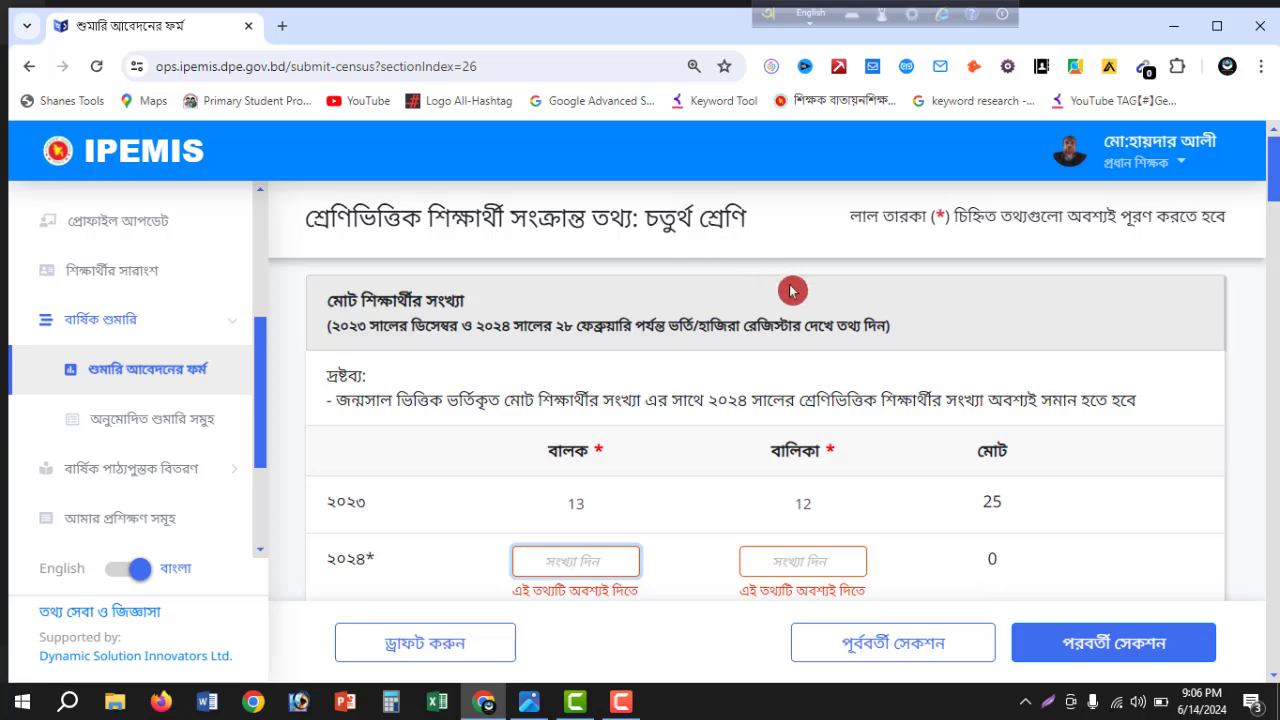
Consult the fourth-class gender counts in STUDENT.jpg, and enter 14 boys and 8 girls as the 2024 student totals in the census form
scroll(805, 340, "down", 2)
left_click(529, 701)
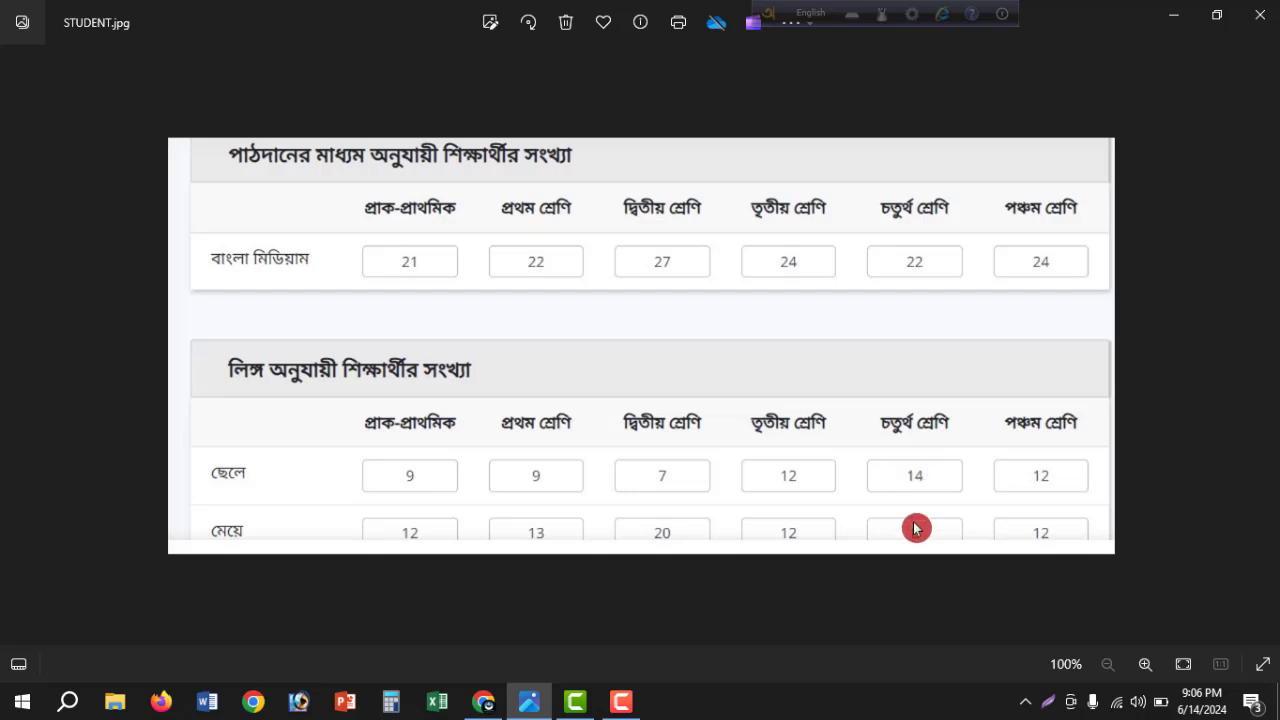
left_click(1176, 17)
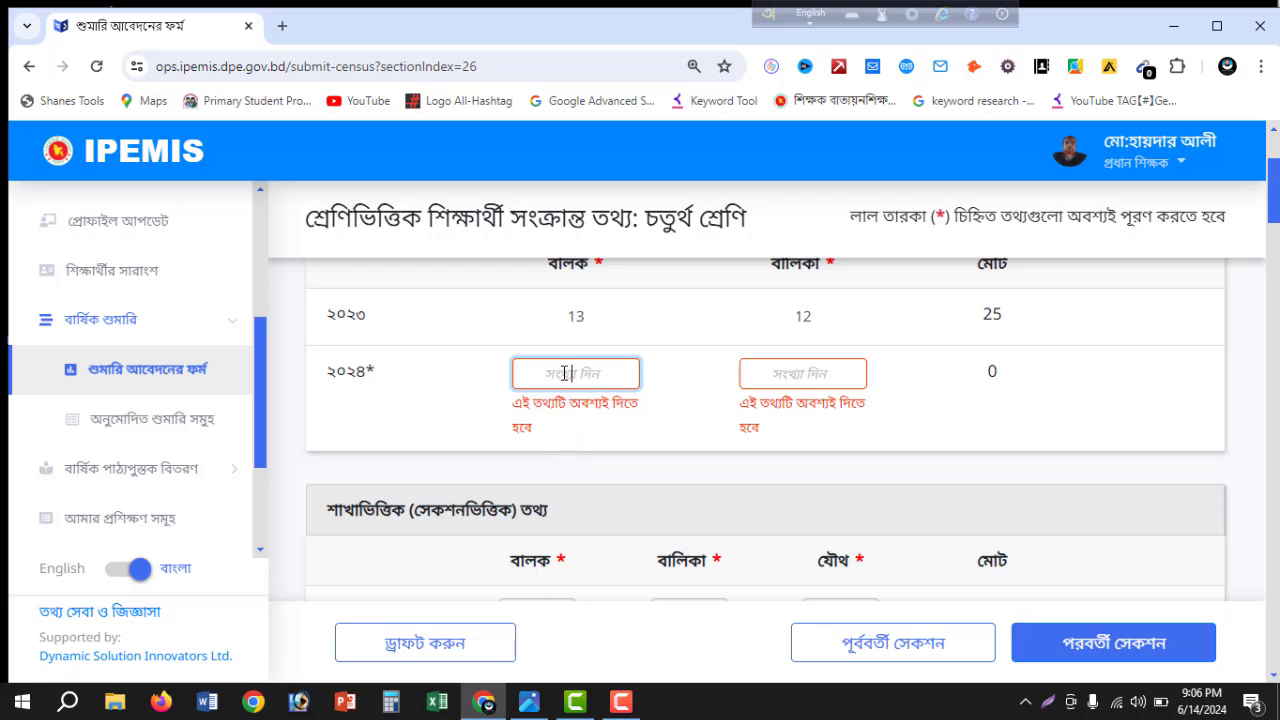
left_click(565, 373)
type("14")
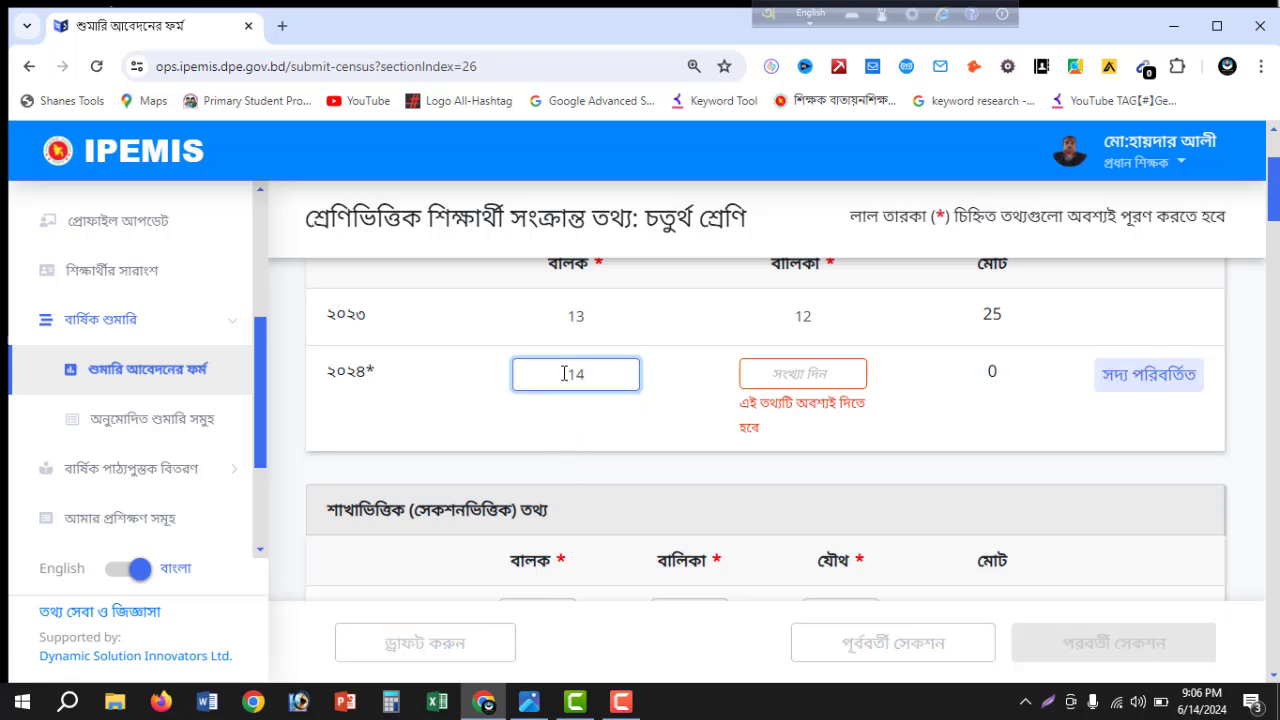
key("Tab")
type("8")
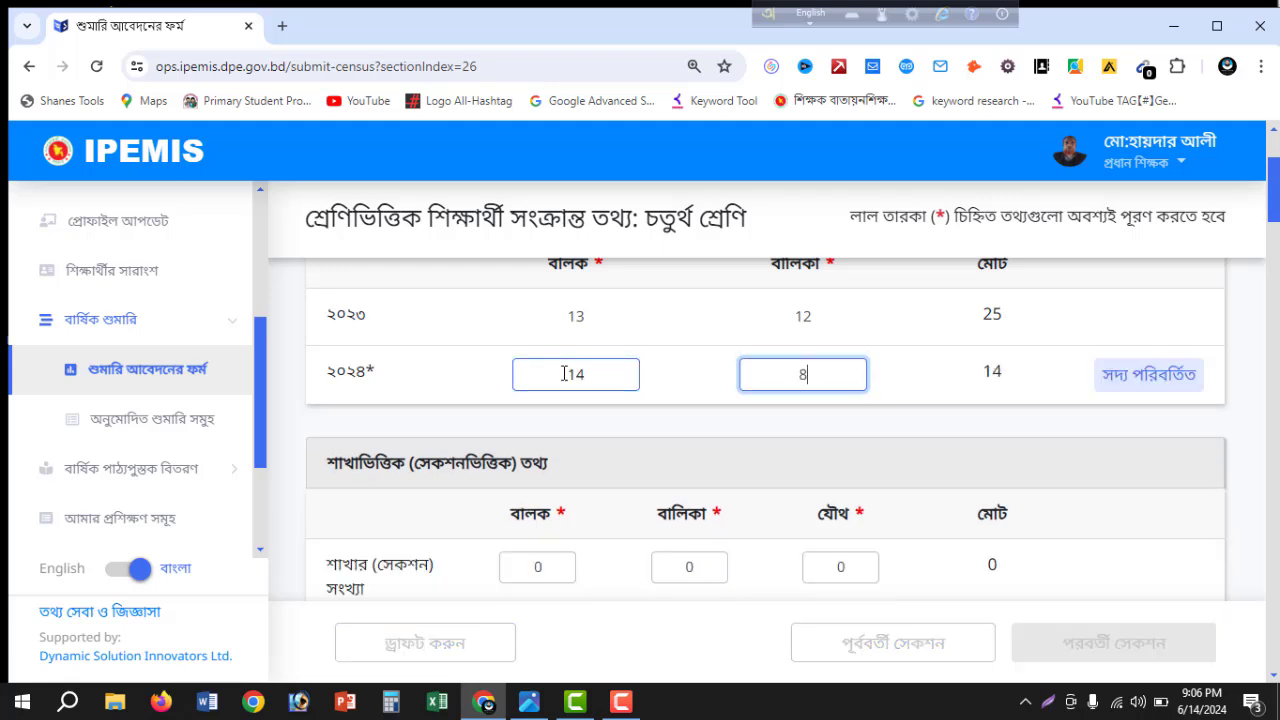
left_click(911, 377)
Enter 14 boys and 8 girls in the birth-year 2015 (৯ বছর+) row of the fourth-class enrolment table
scroll(911, 386, "down", 2)
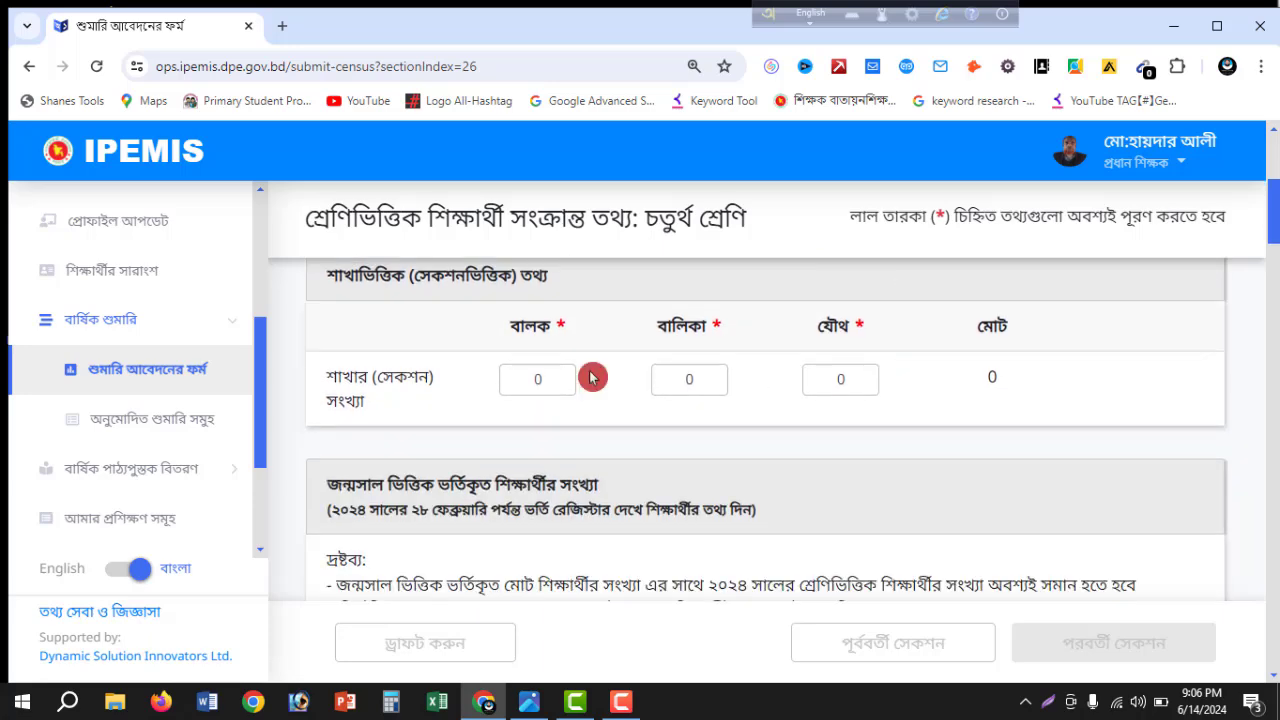
left_click(545, 378)
scroll(545, 378, "down", 4)
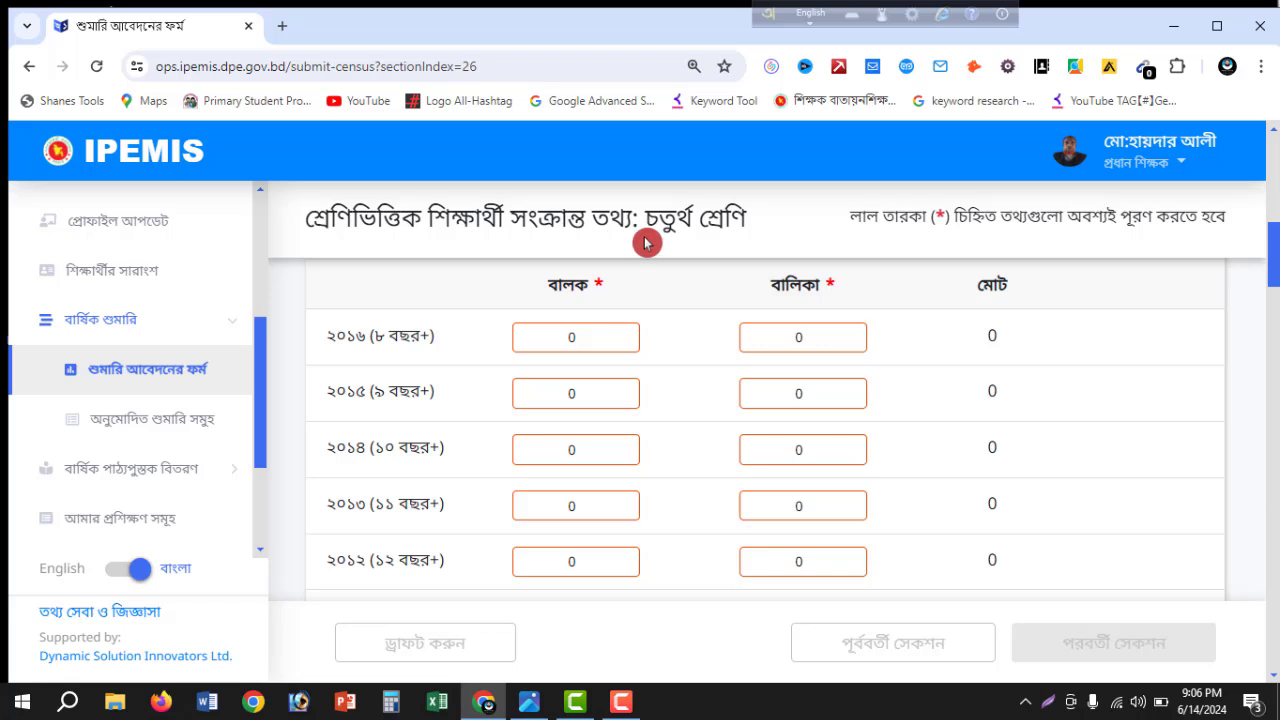
left_click(582, 393)
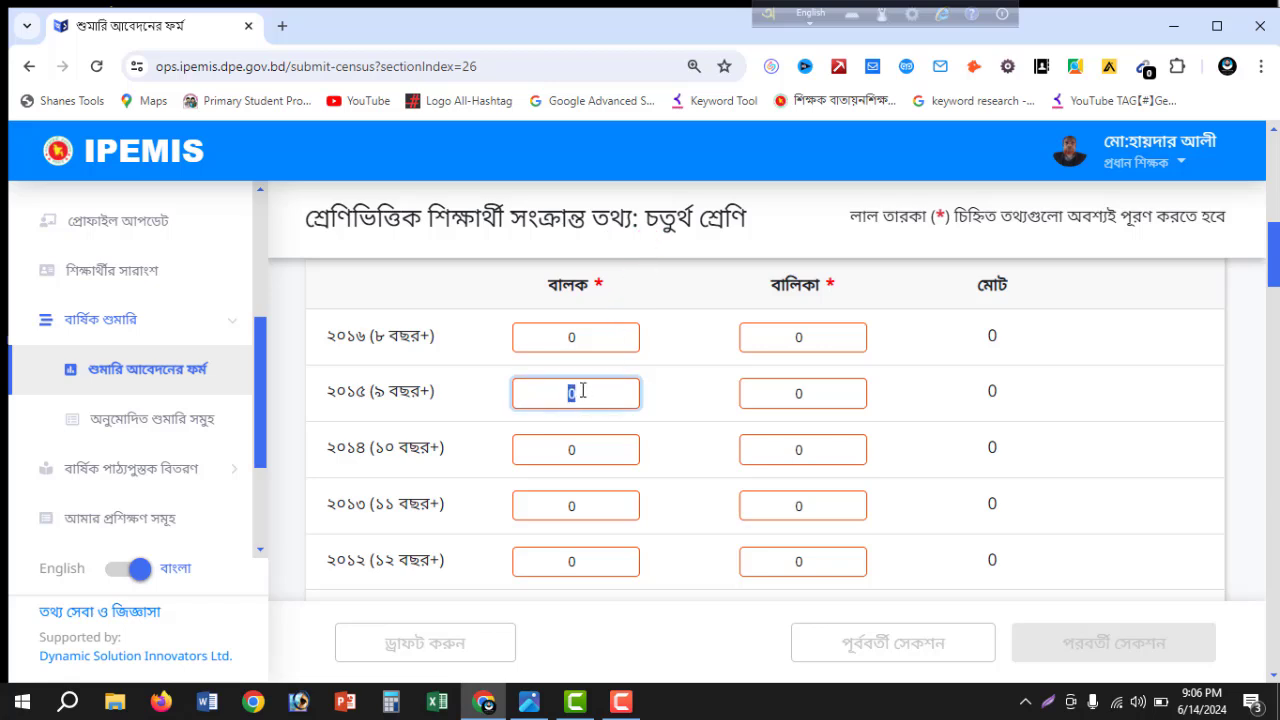
type("14")
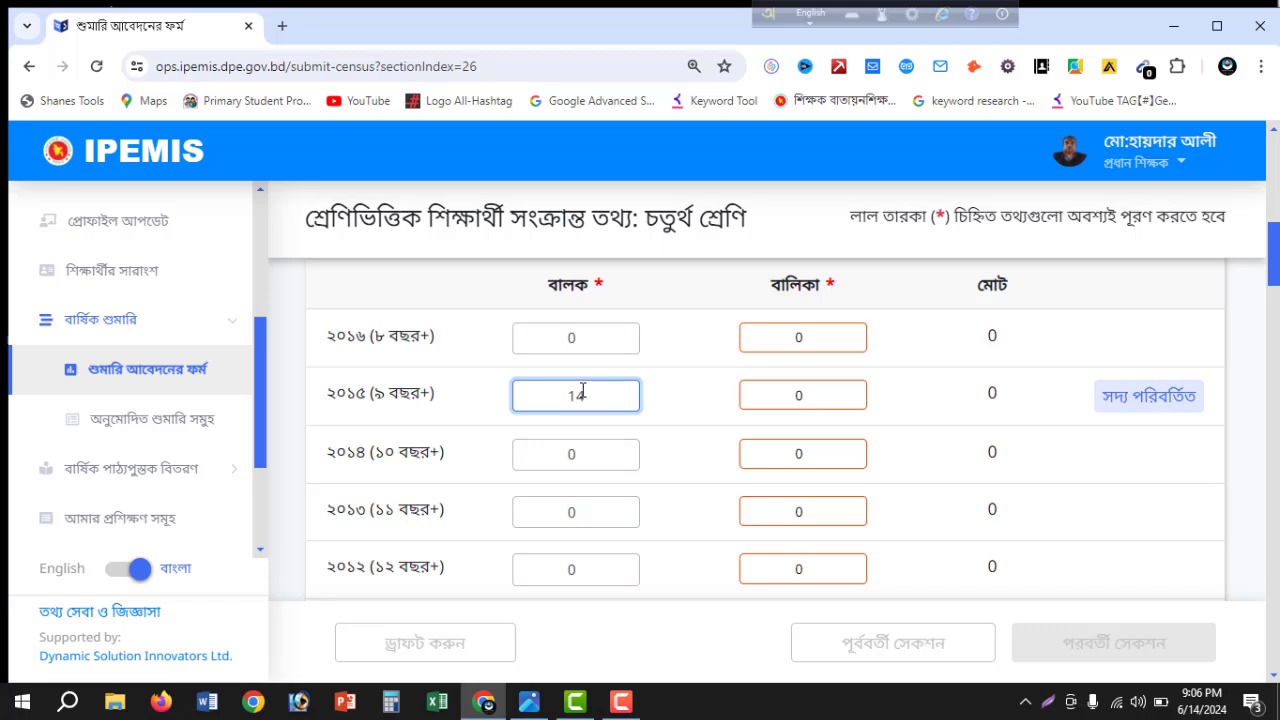
key("Tab")
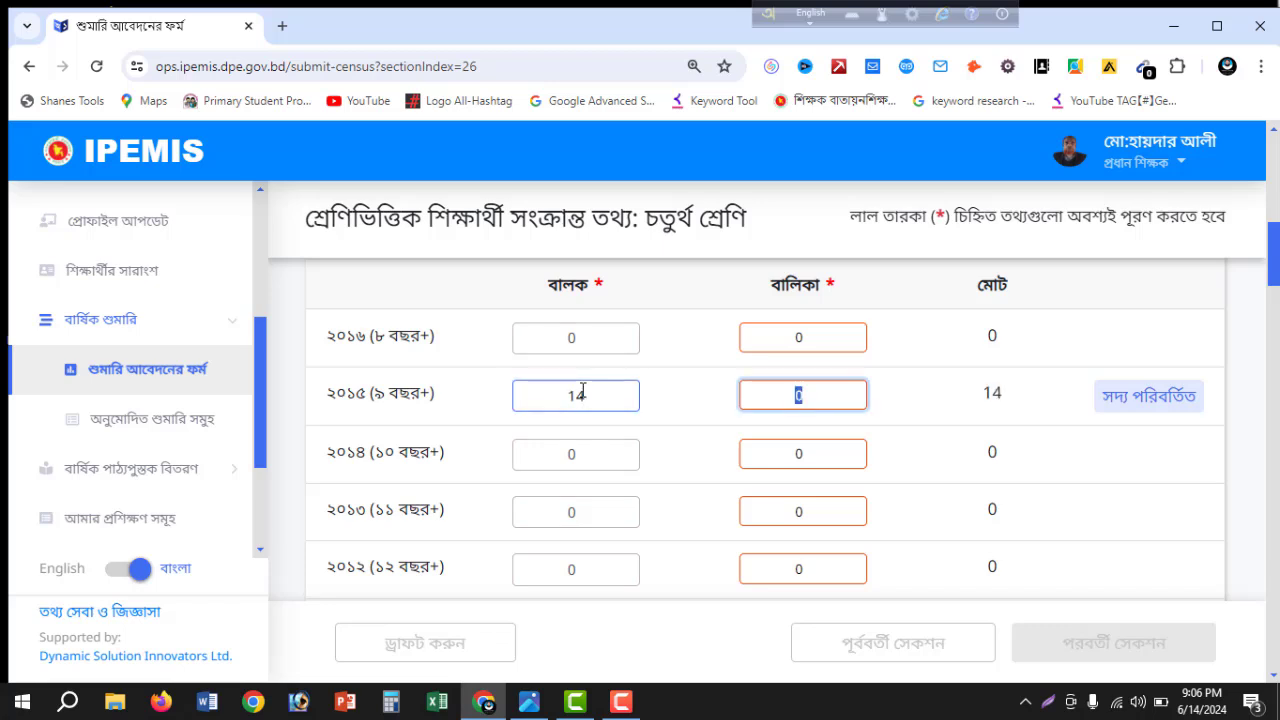
type("8")
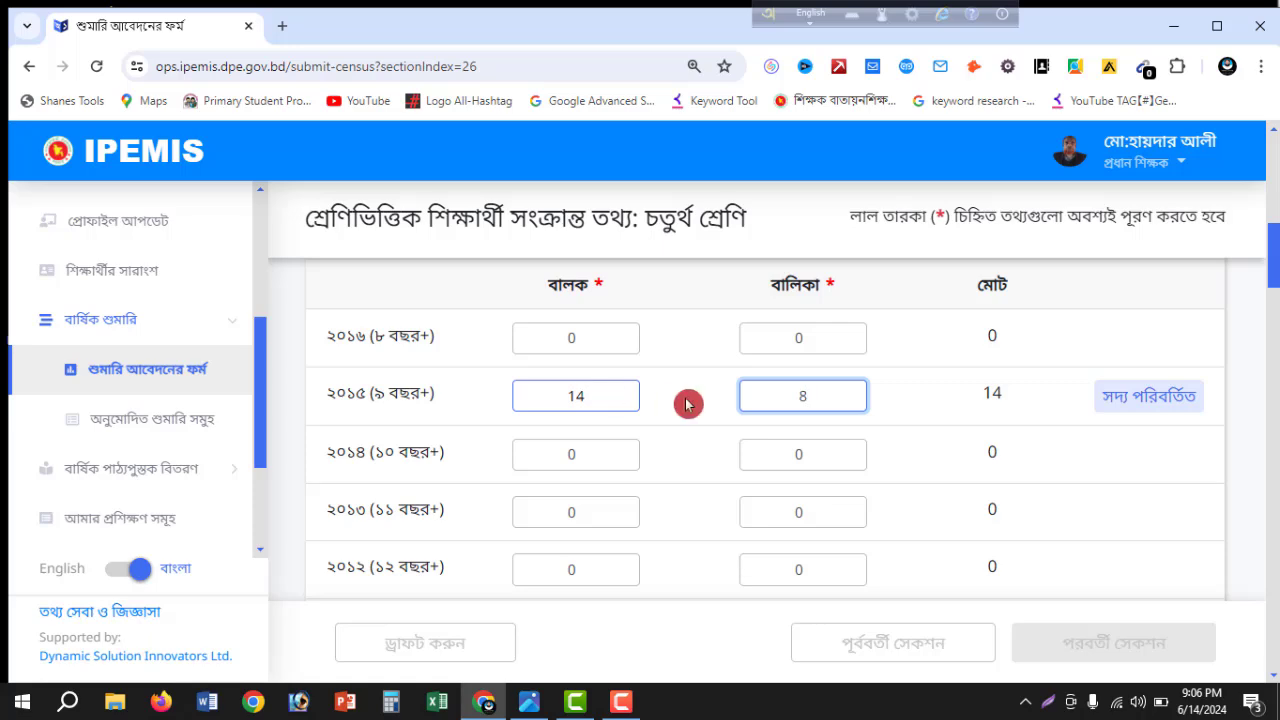
Compare the fourth-class 2024 totals with the birth-year table, and look through the repeating, ethnic-minority and special-needs tables down to the attendance rates
scroll(920, 404, "up", 5)
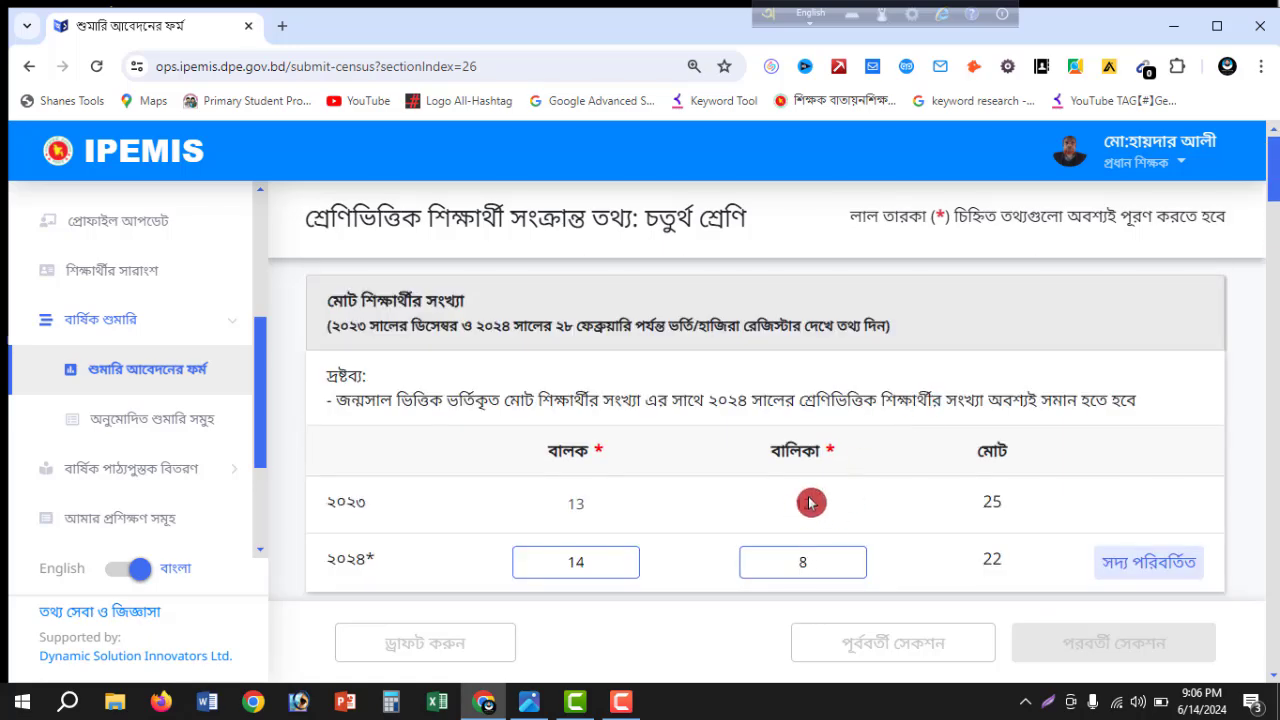
scroll(795, 552, "down", 5)
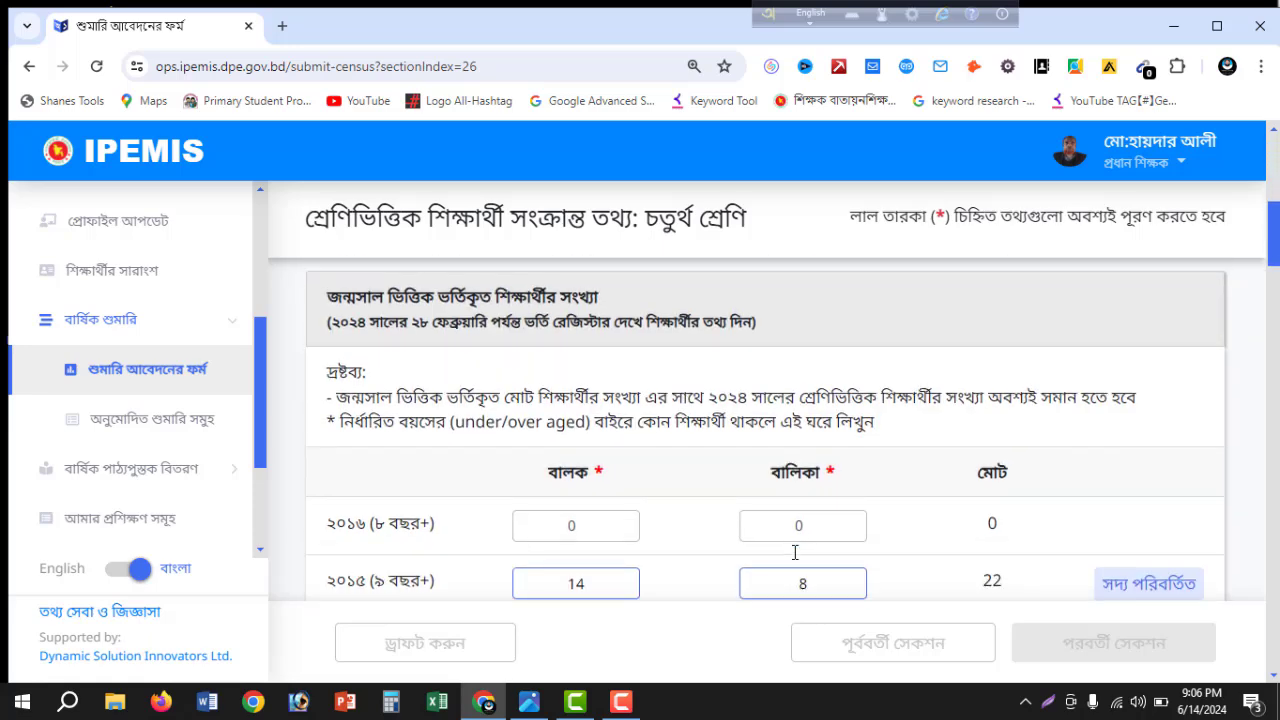
scroll(795, 552, "down", 5)
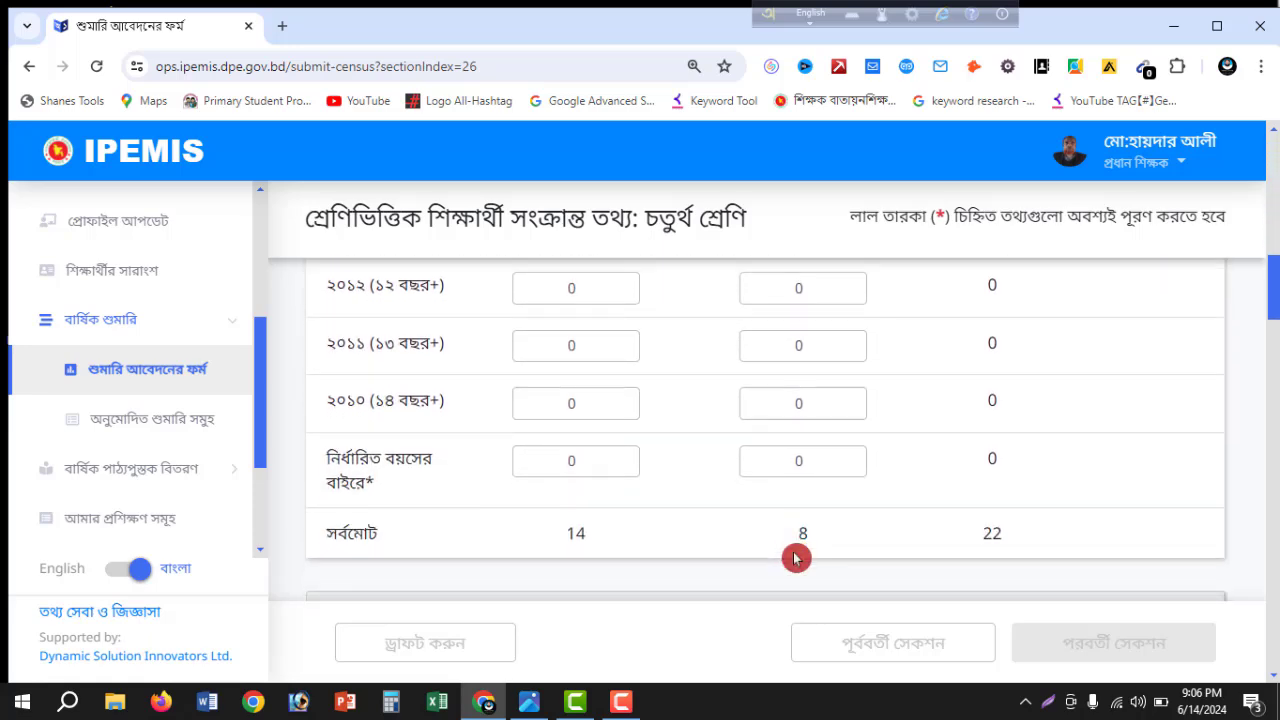
scroll(795, 557, "down", 2)
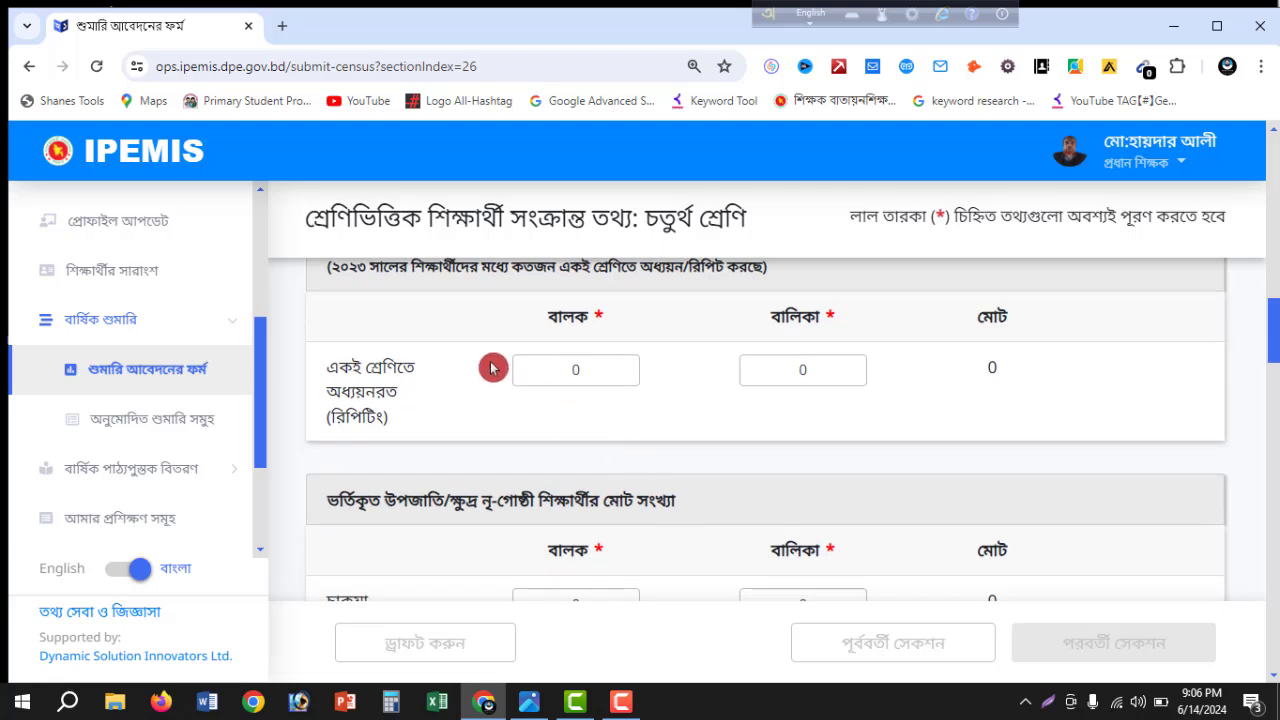
scroll(693, 390, "down", 3)
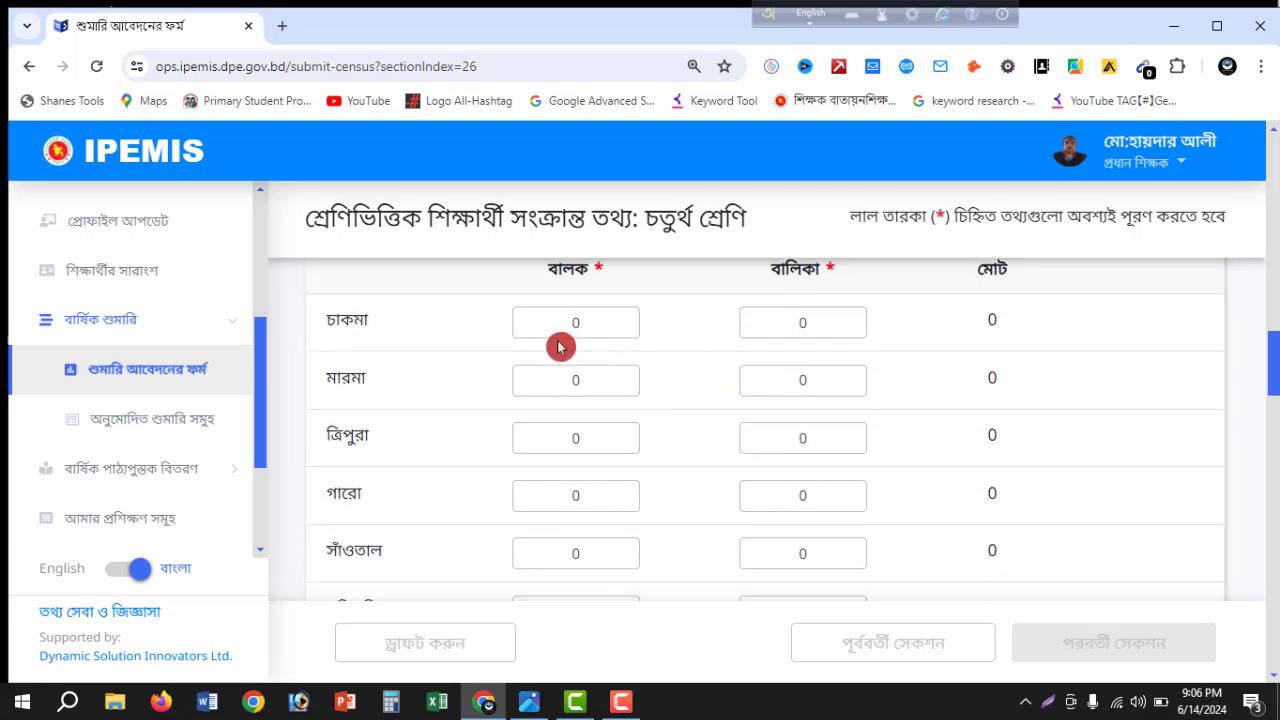
scroll(455, 404, "up", 1)
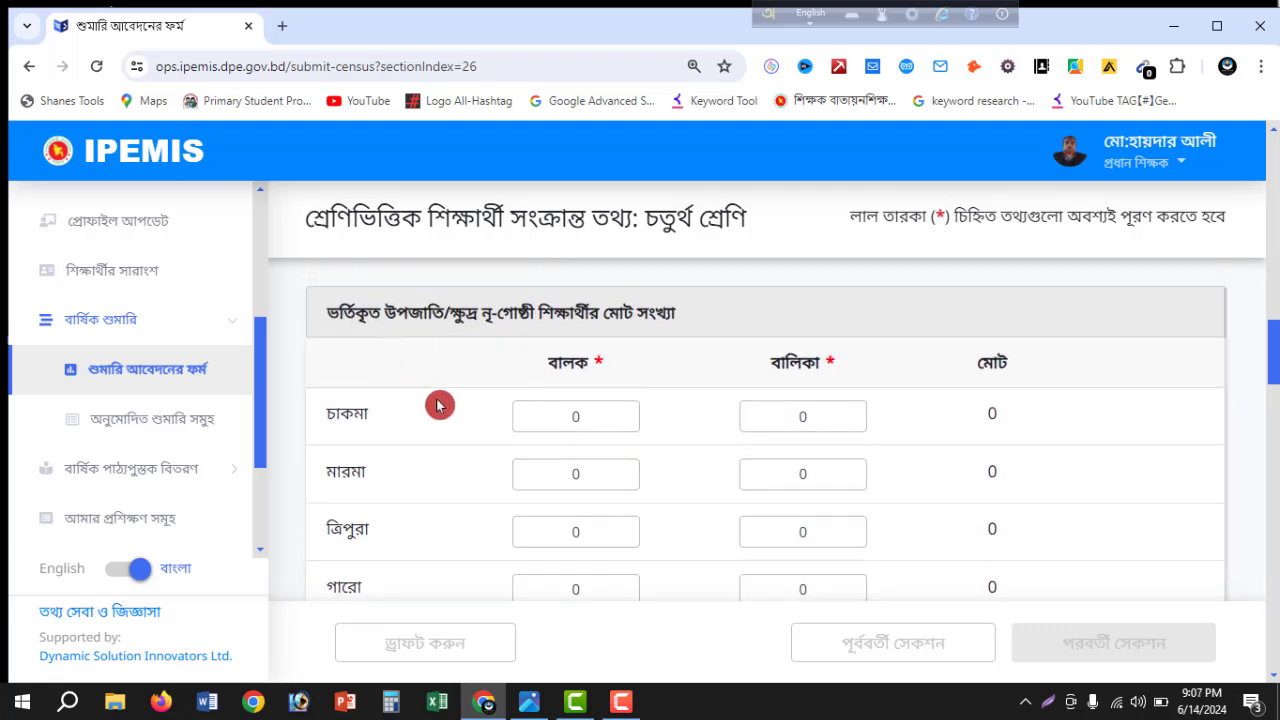
scroll(438, 405, "down", 6)
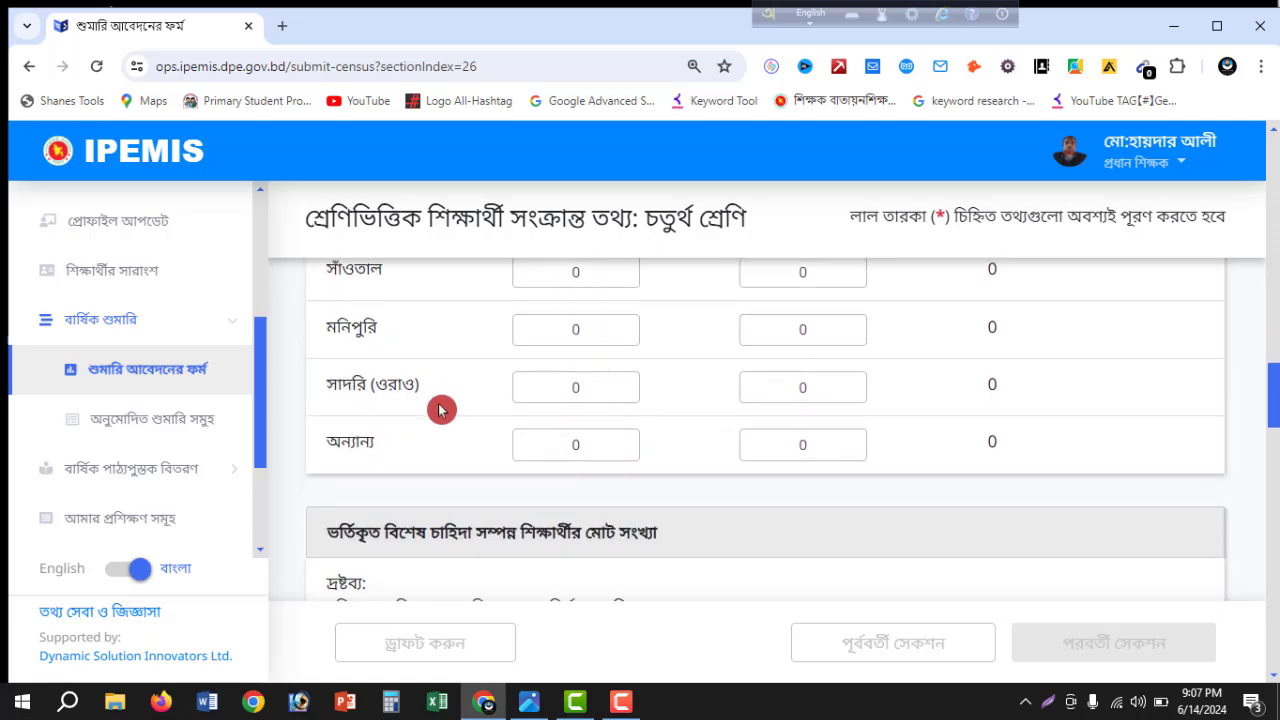
scroll(440, 410, "down", 6)
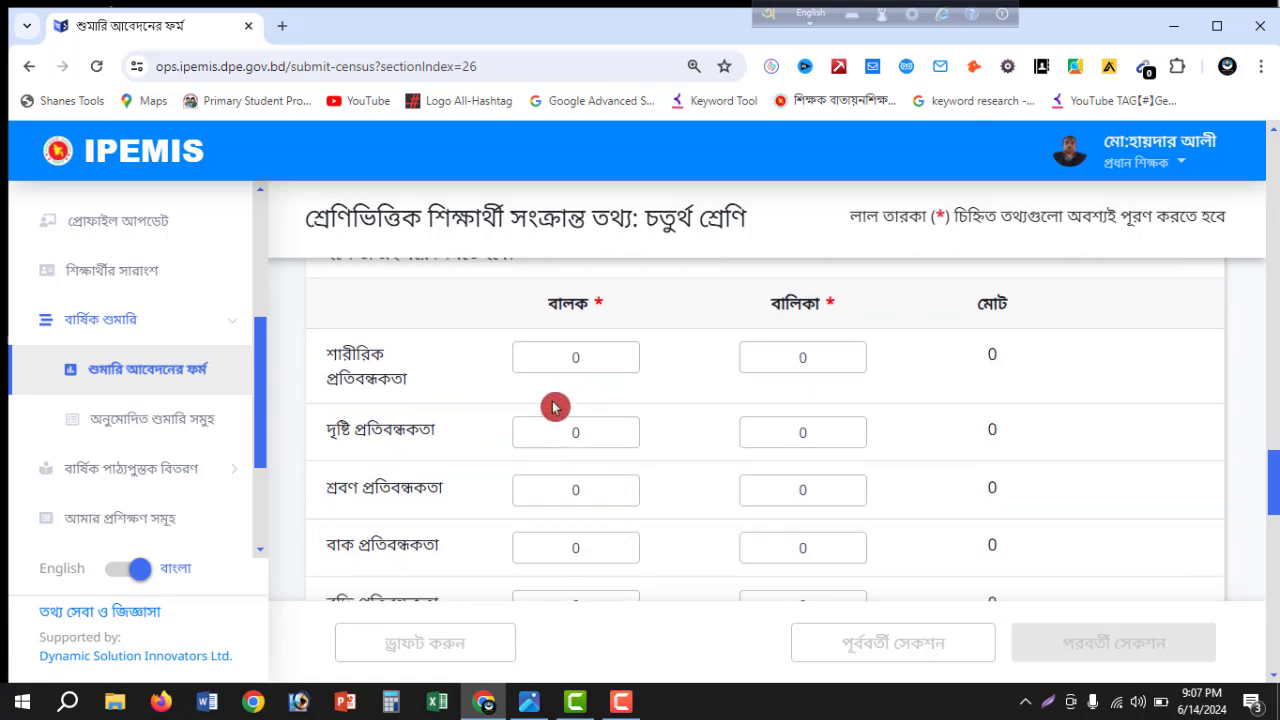
scroll(421, 432, "down", 5)
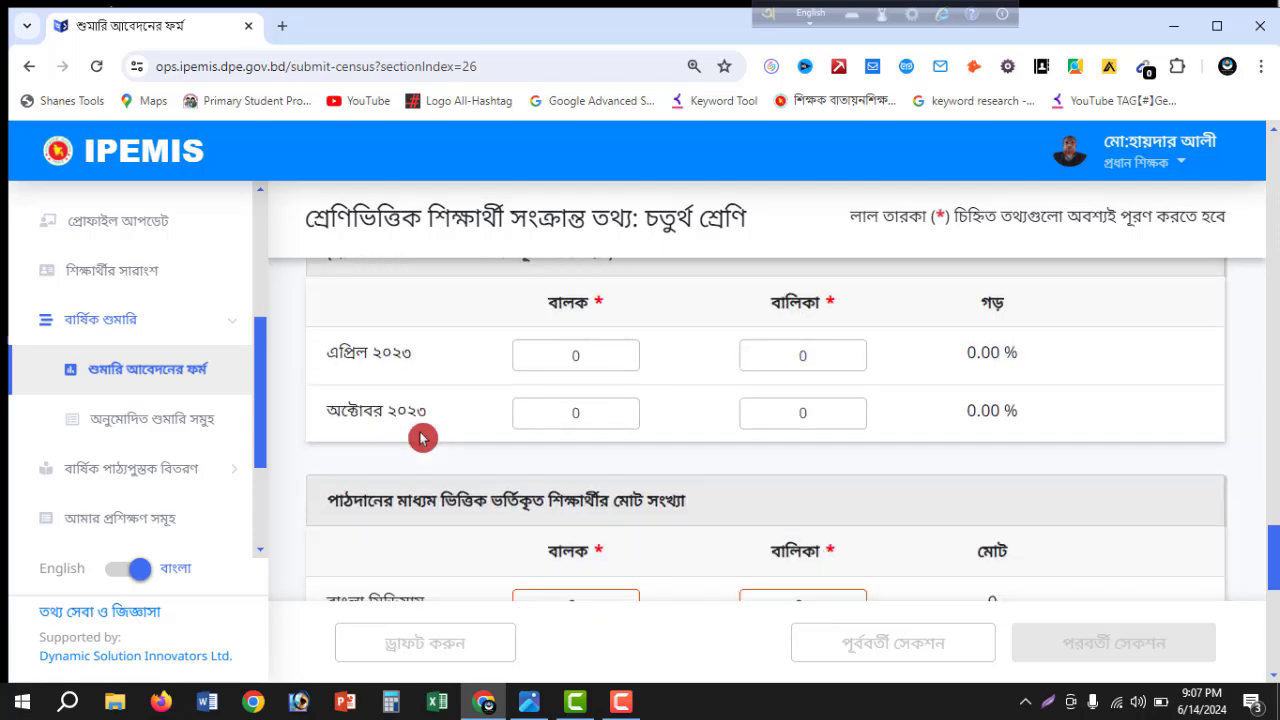
Enter the fourth-class attendance rates for April 2023 (এপ্রিল ২০২৩) as 96 for boys and 95 for girls
left_click(593, 362)
type("96")
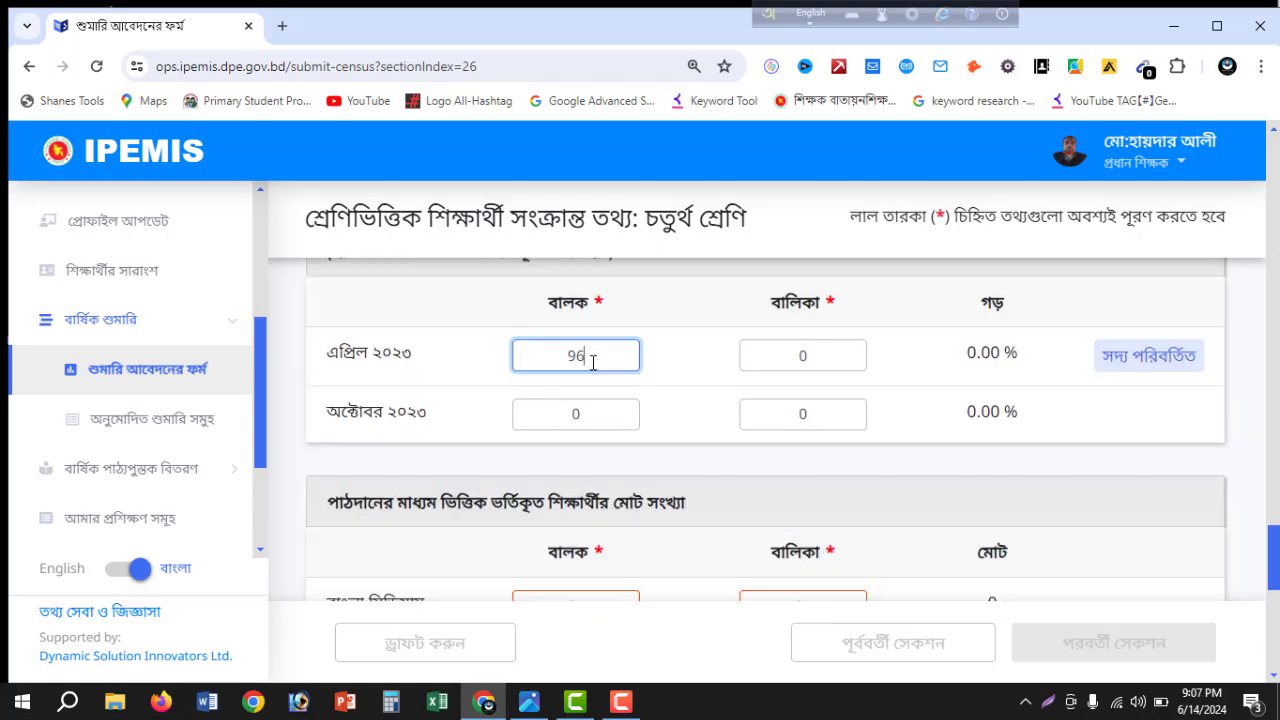
key("Tab")
type("95")
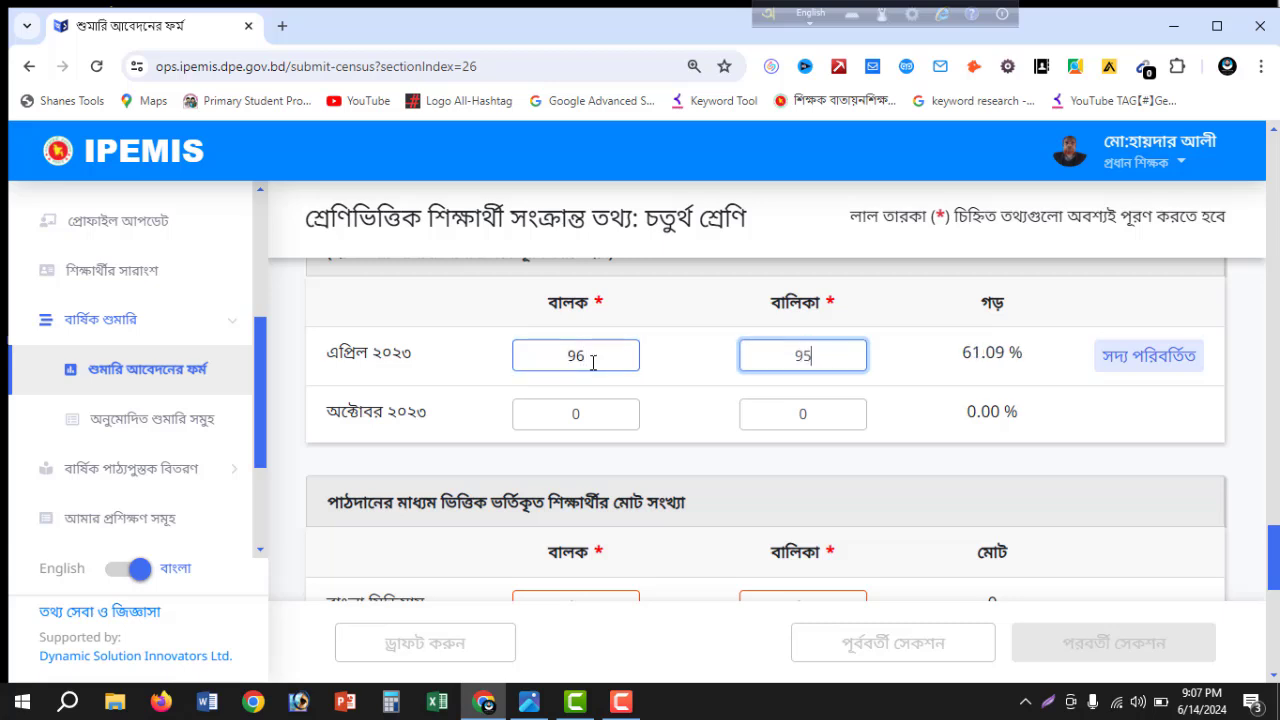
key("Tab")
key("Tab")
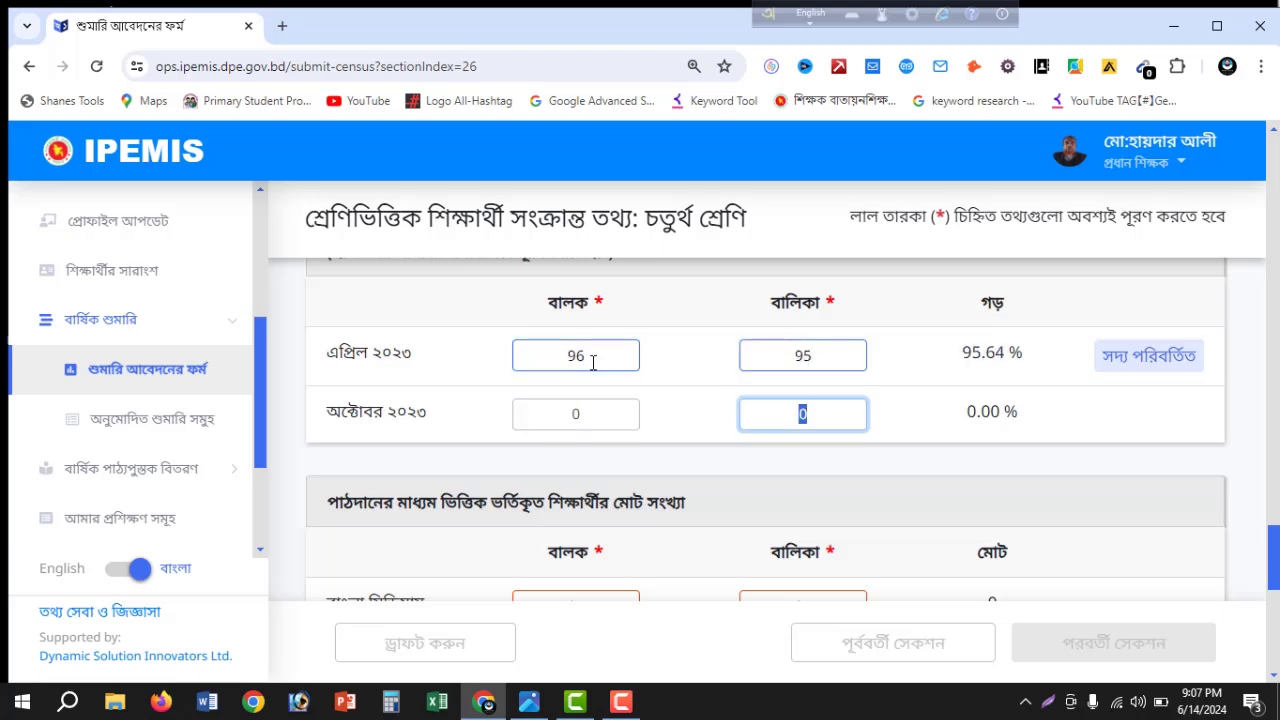
Set the fourth-class attendance rates for October 2023 (অক্টোবর ২০২৩) to 95 for boys and 94 for girls
left_click(604, 411)
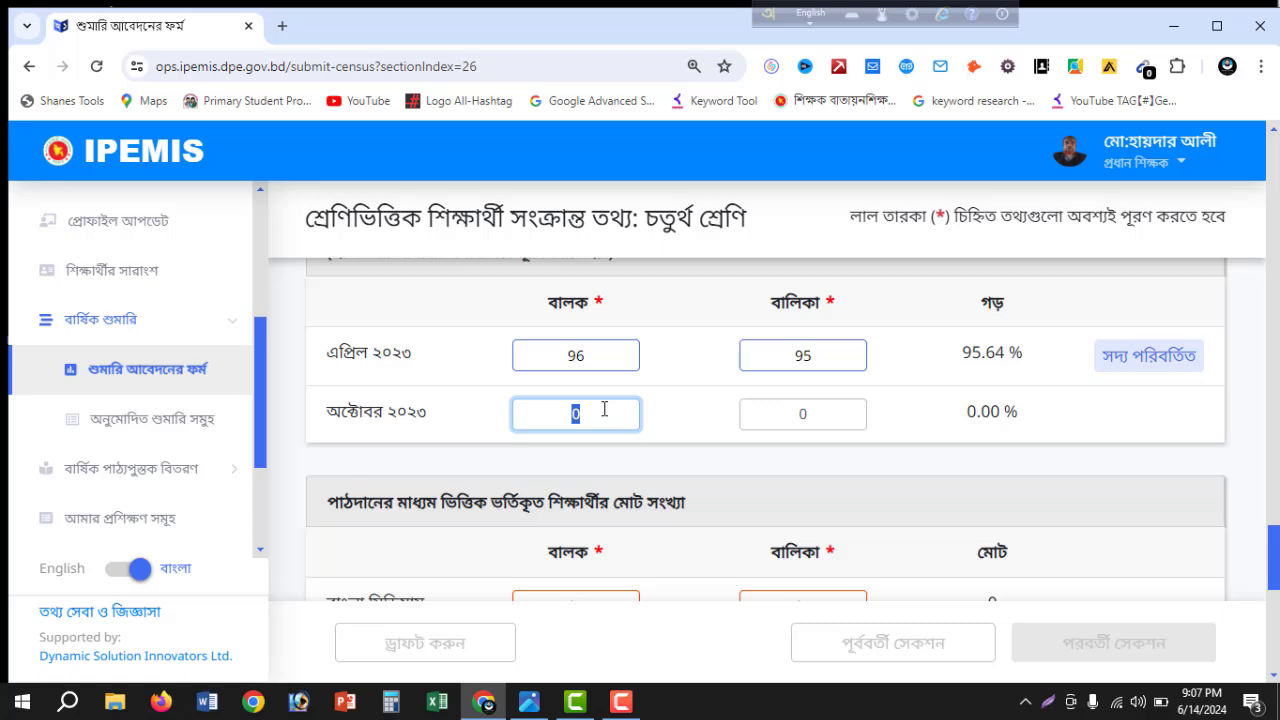
type("95")
key("Tab")
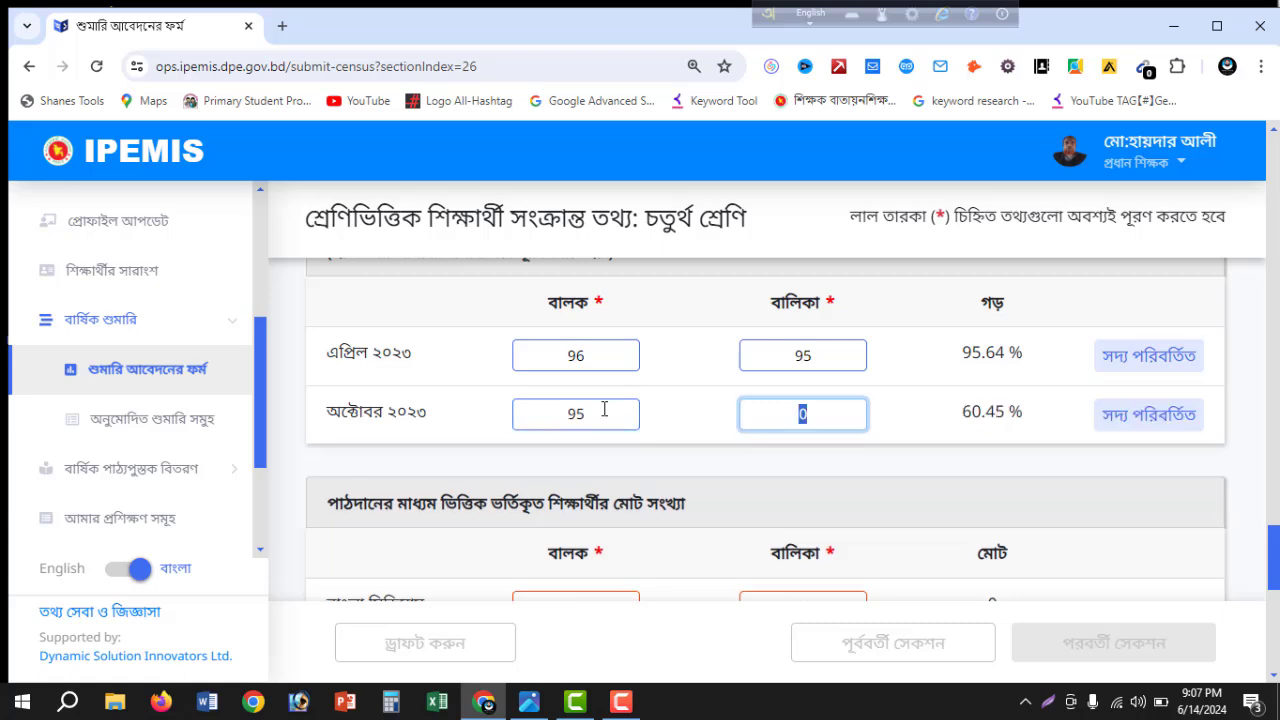
type("94")
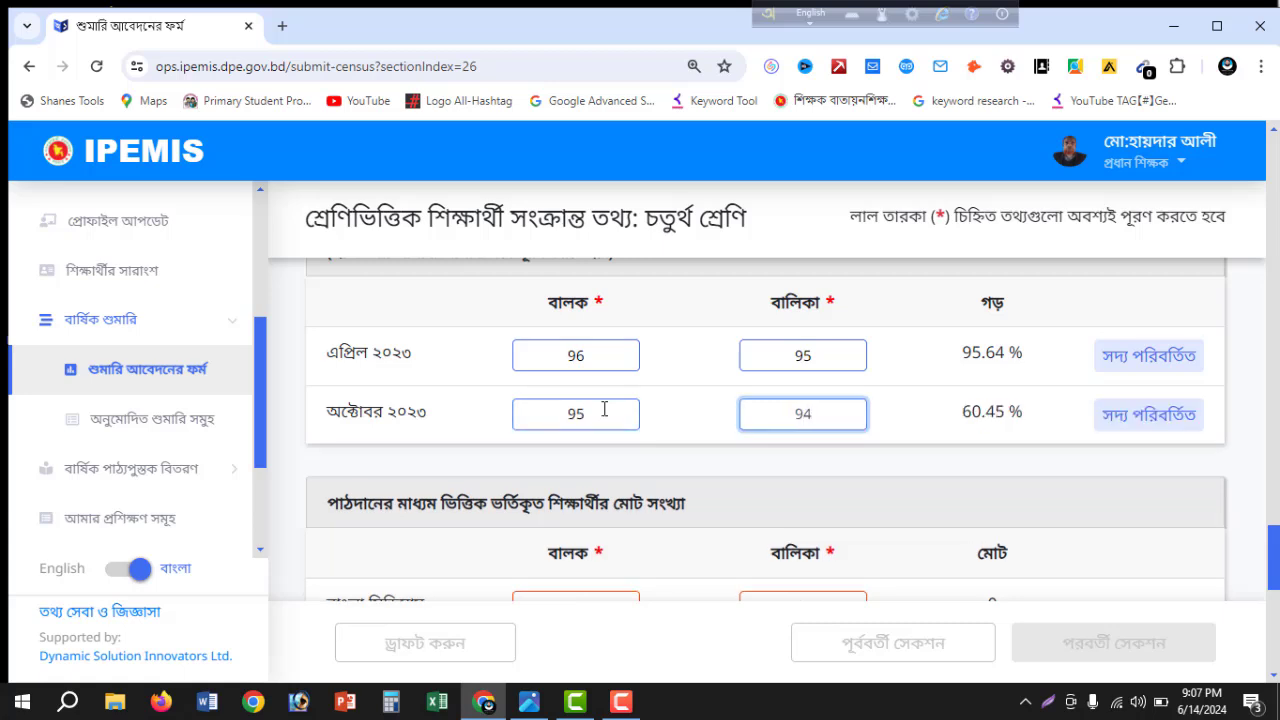
left_click(900, 420)
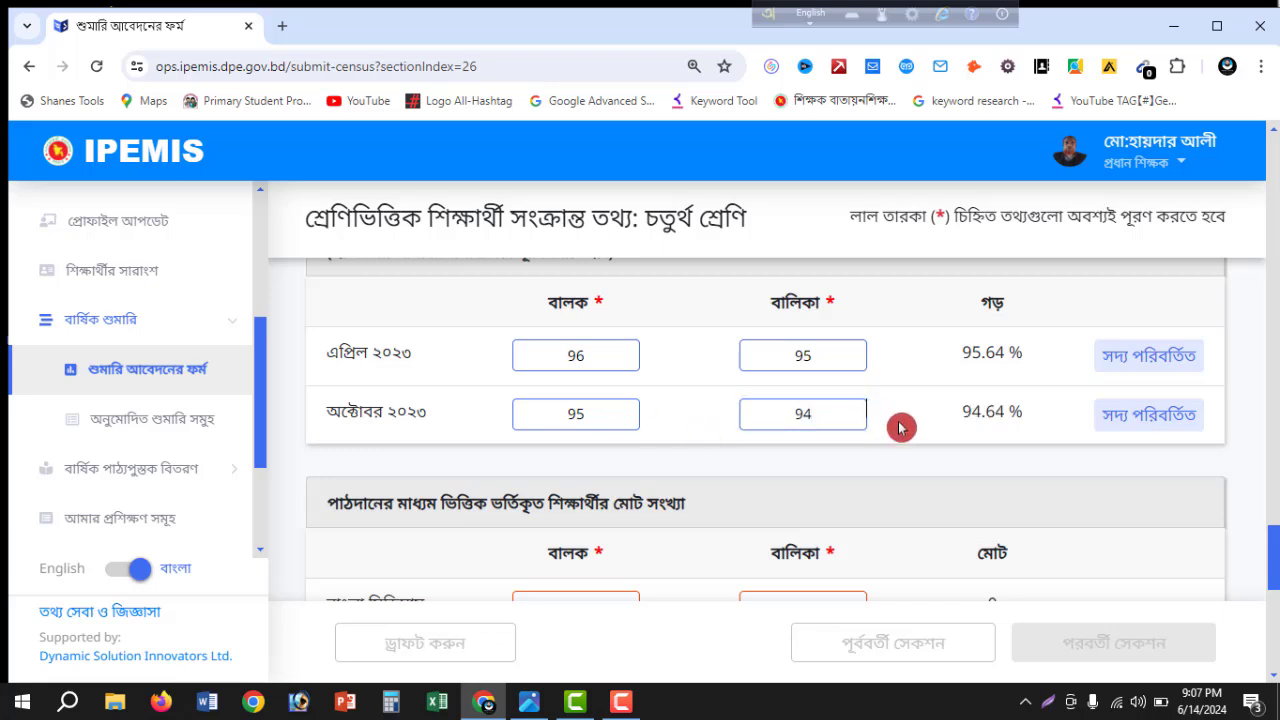
Enter 14 boys and 8 girls in the Bangla-medium (বাংলা মিডিয়াম) row of the fourth-class teaching-medium table
scroll(902, 430, "down", 2)
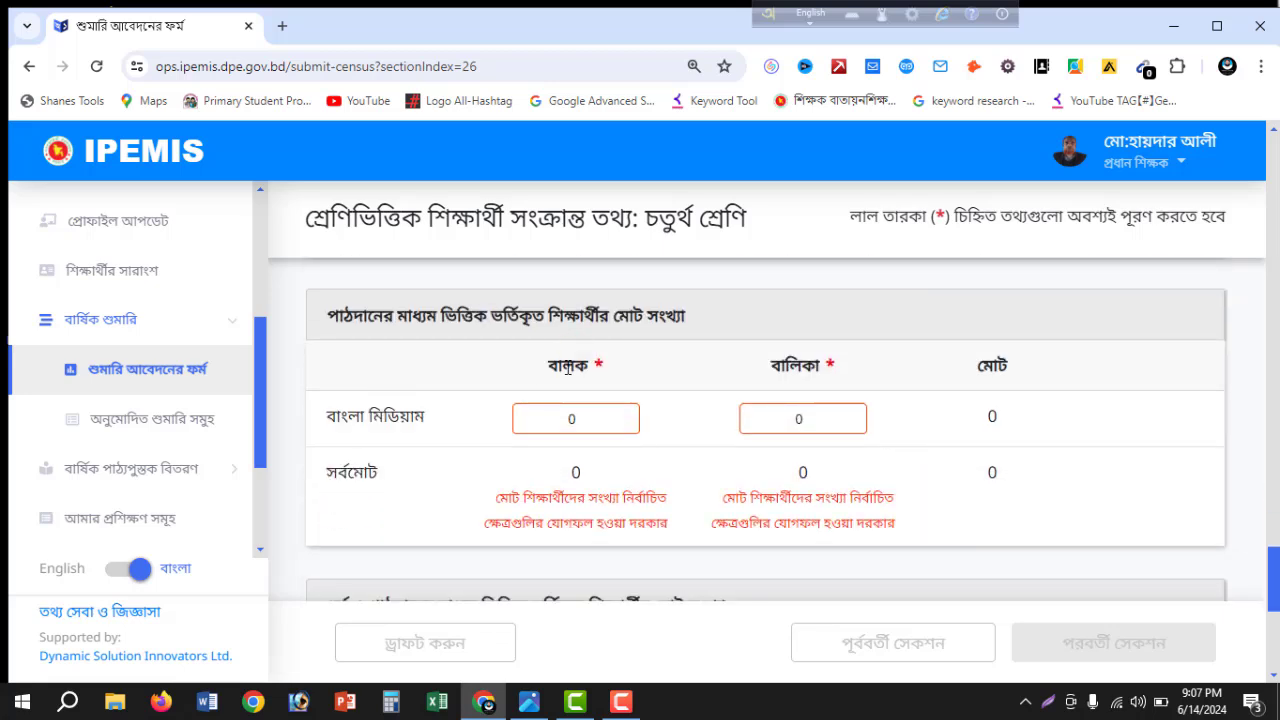
left_click(590, 418)
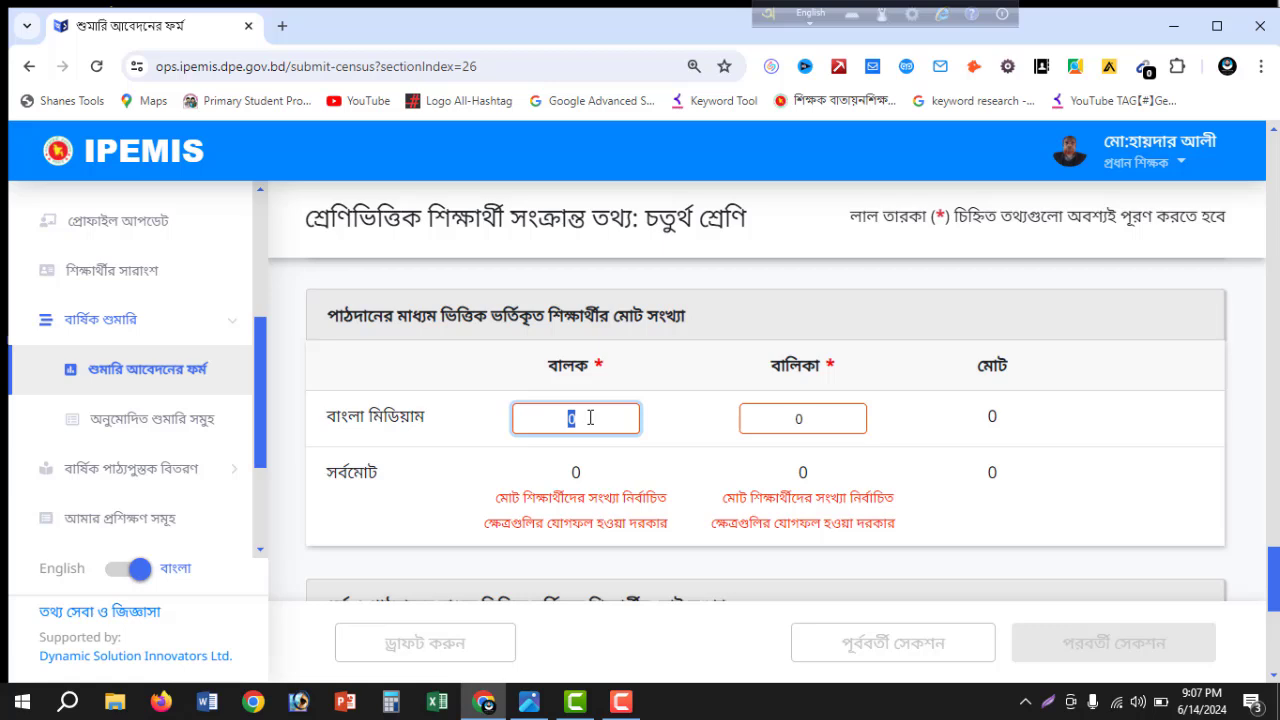
type("24")
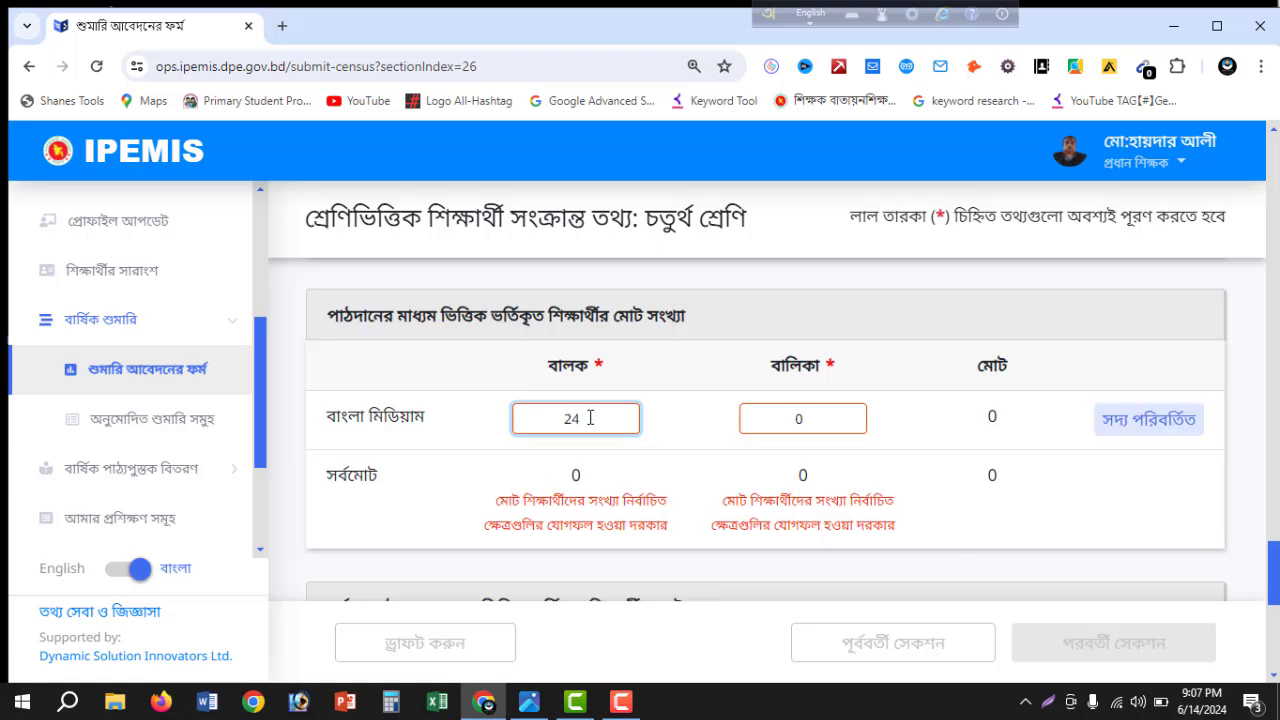
key("BackSpace")
key("BackSpace")
type("14")
key("Tab")
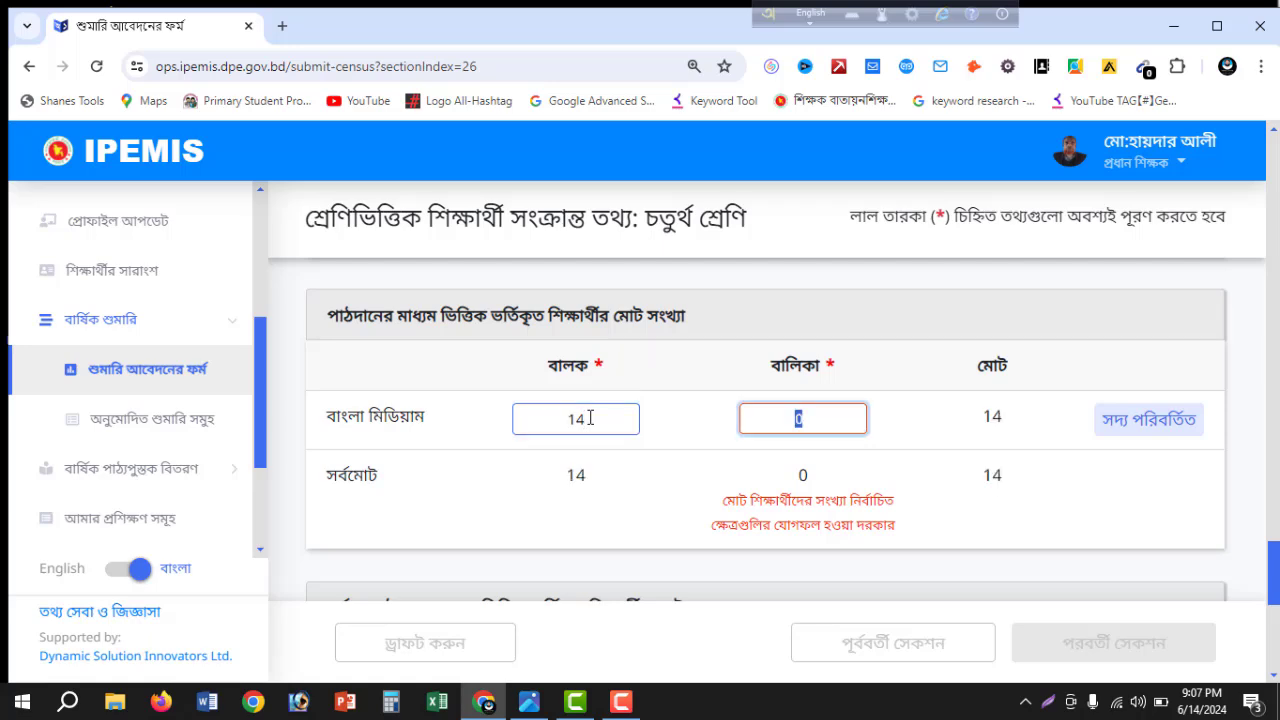
Set the fourth-class Bangla-medium count for Islam (ইসলাম ধর্ম) to 22 and proceed to the fifth-class section
scroll(881, 441, "down", 2)
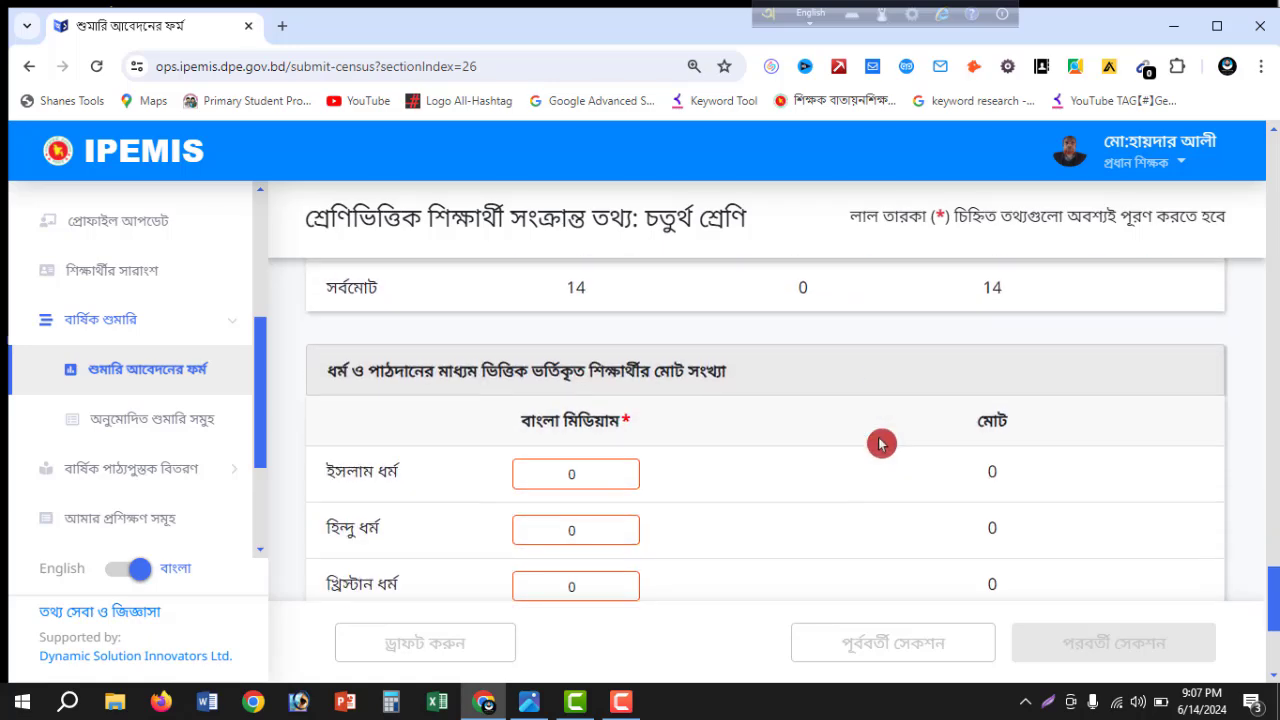
scroll(881, 443, "down", 3)
scroll(880, 443, "up", 2)
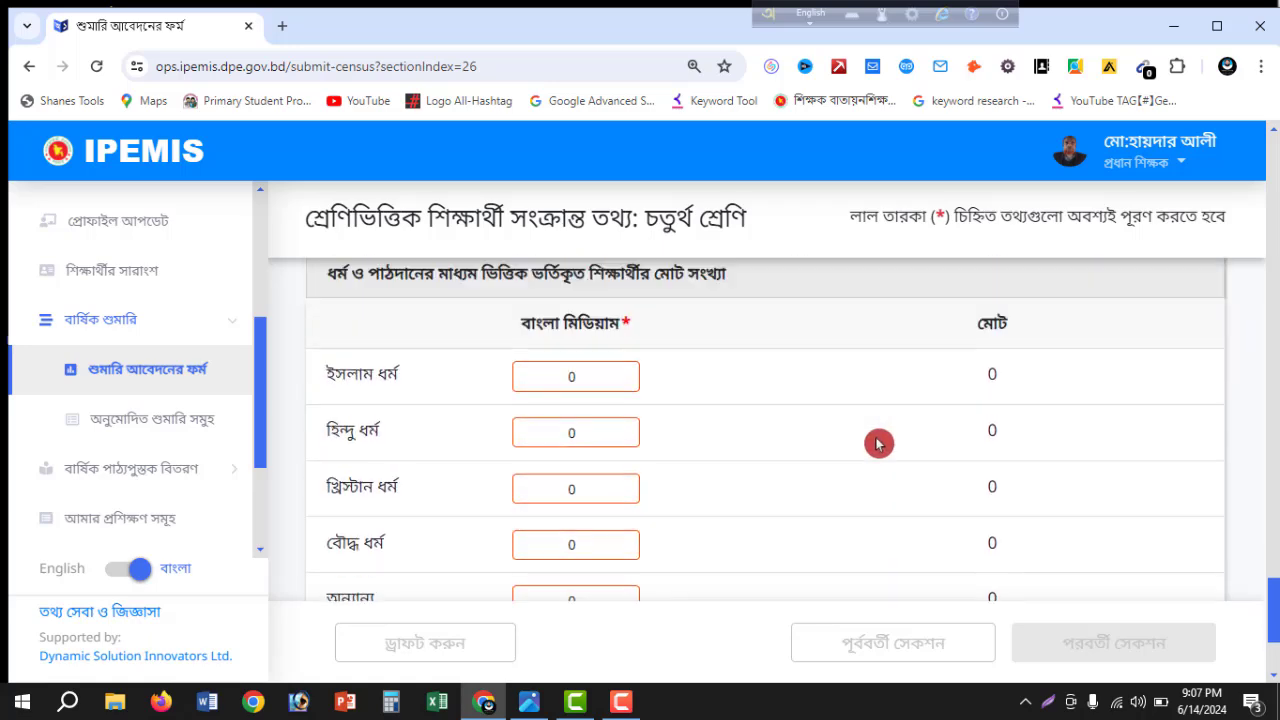
left_click(579, 382)
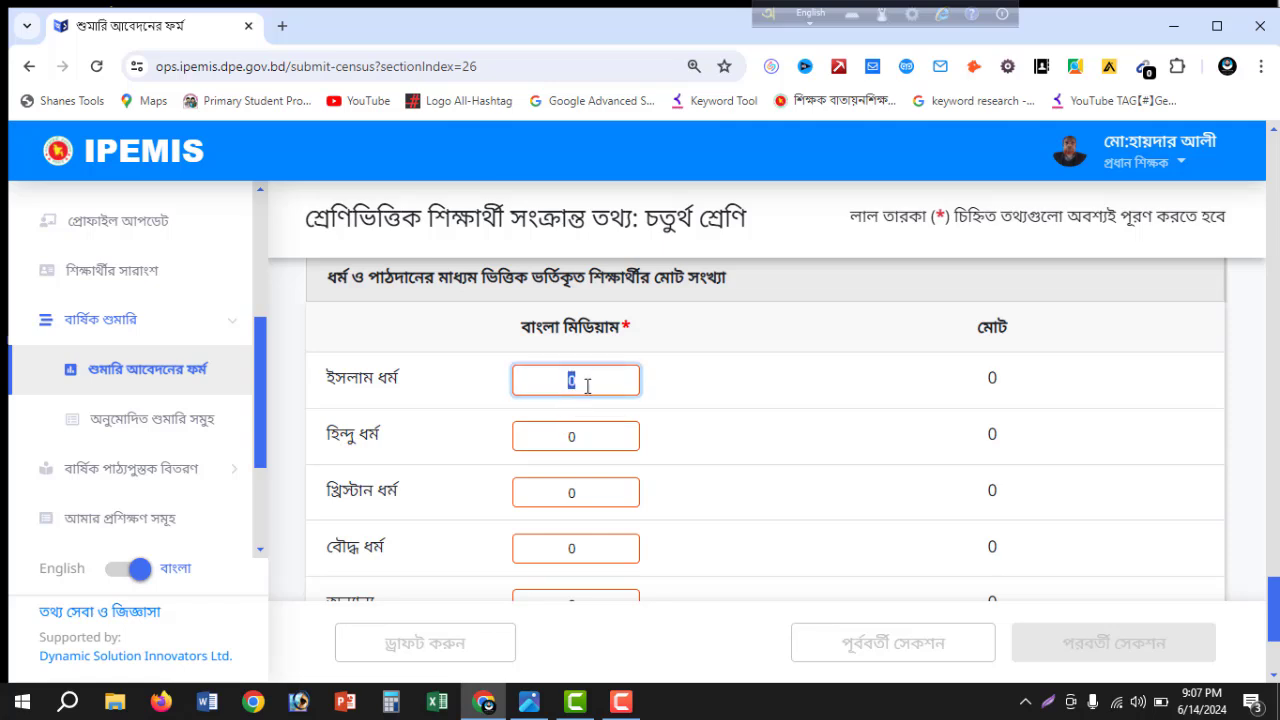
scroll(590, 387, "up", 3)
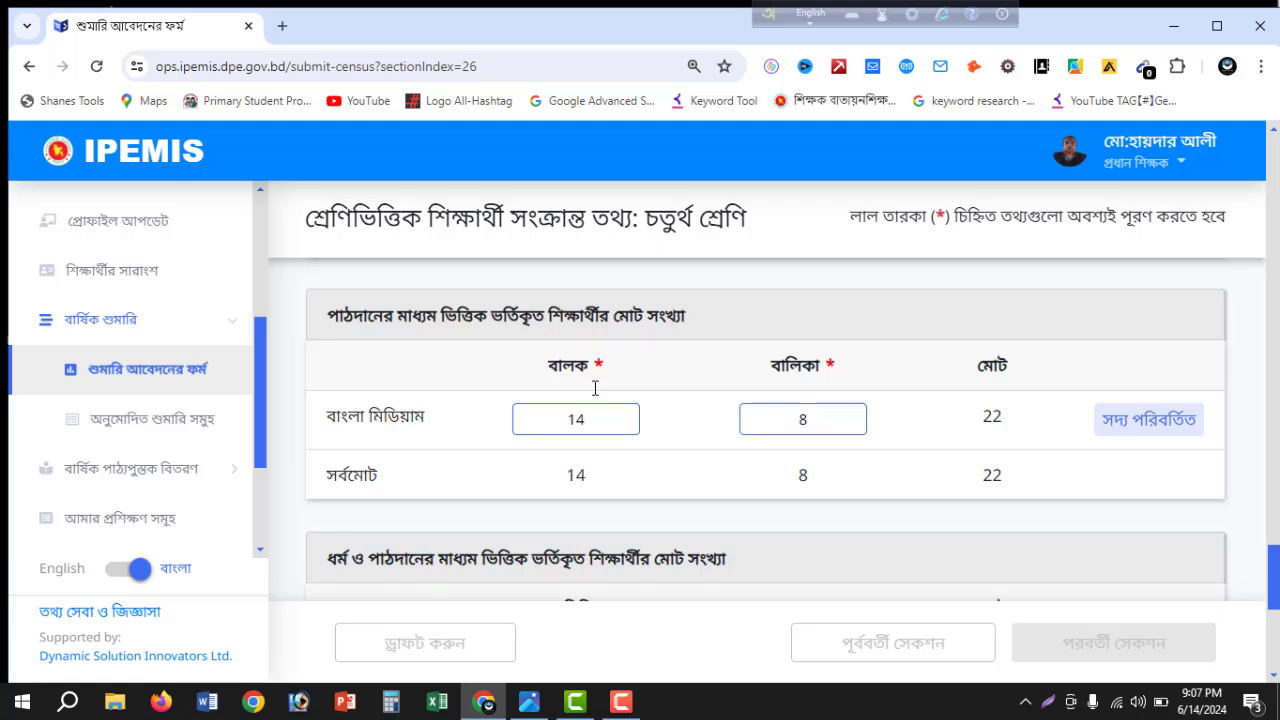
type("2")
scroll(610, 410, "down", 3)
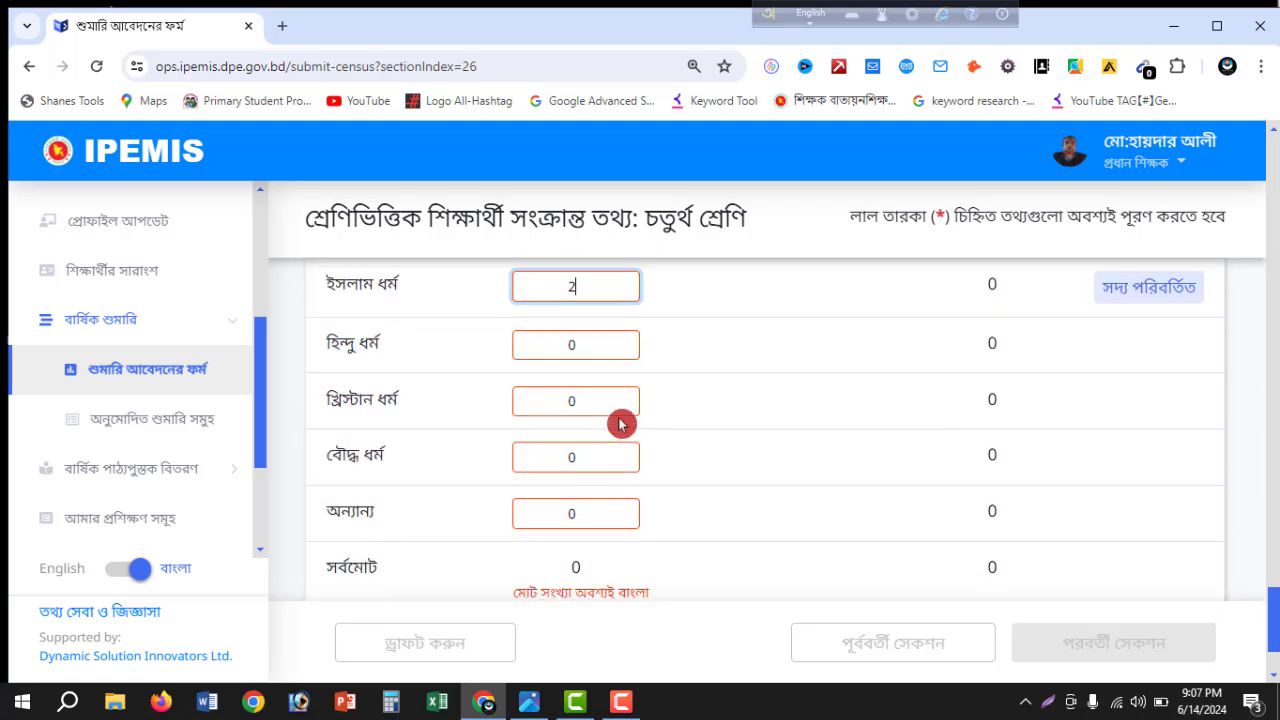
type("2")
scroll(750, 420, "down", 1)
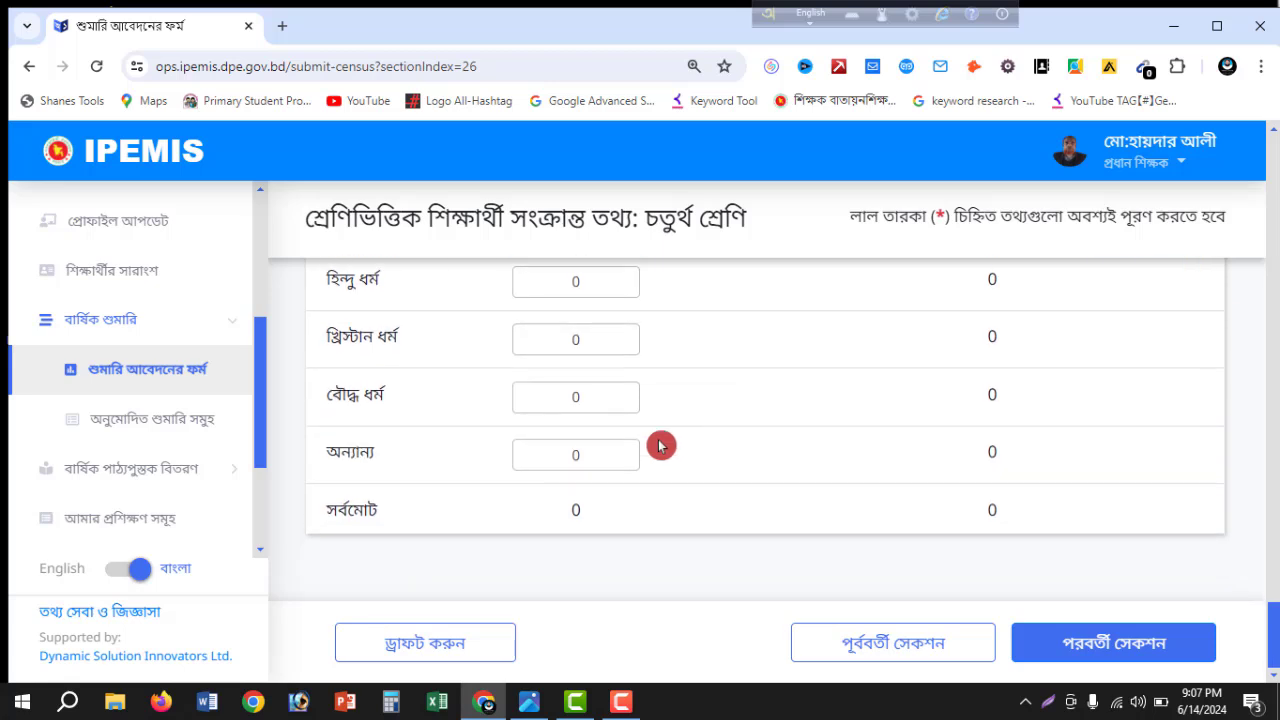
left_click(1068, 658)
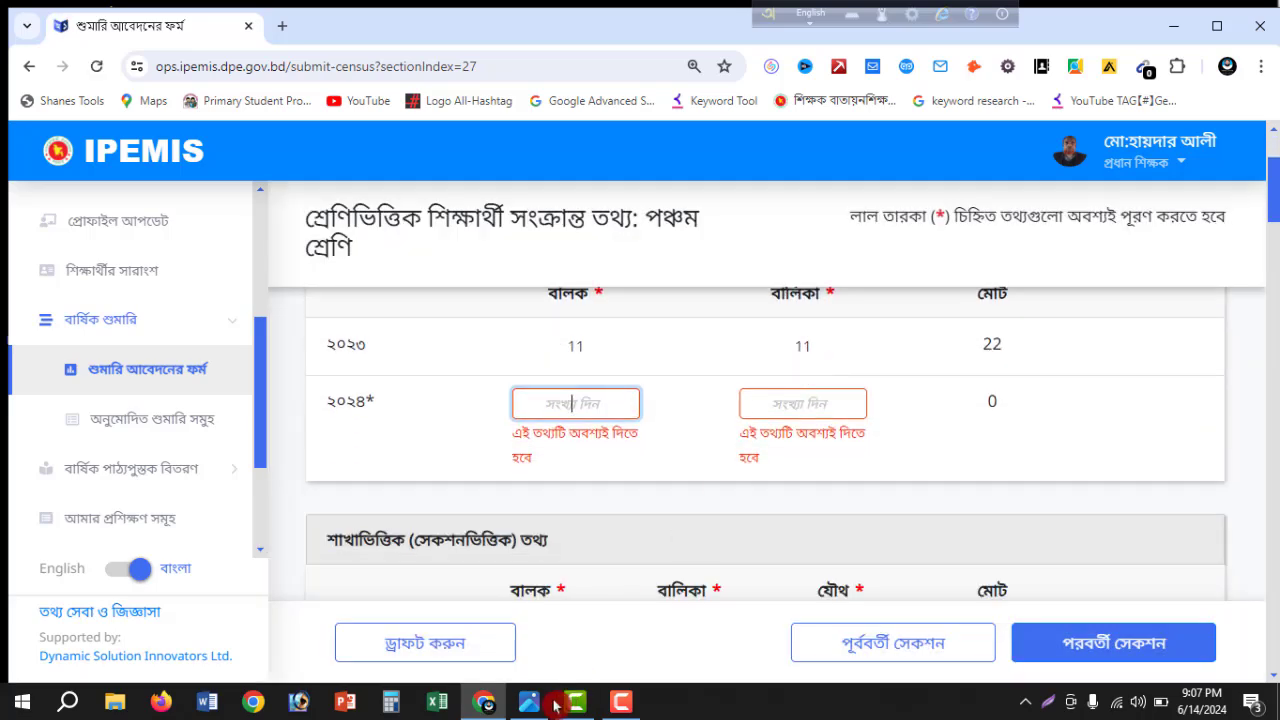
Consult the fifth-class gender counts in STUDENT.jpg, and enter 12 boys and 12 girls as the 2024 student totals in the census form
left_click(548, 704)
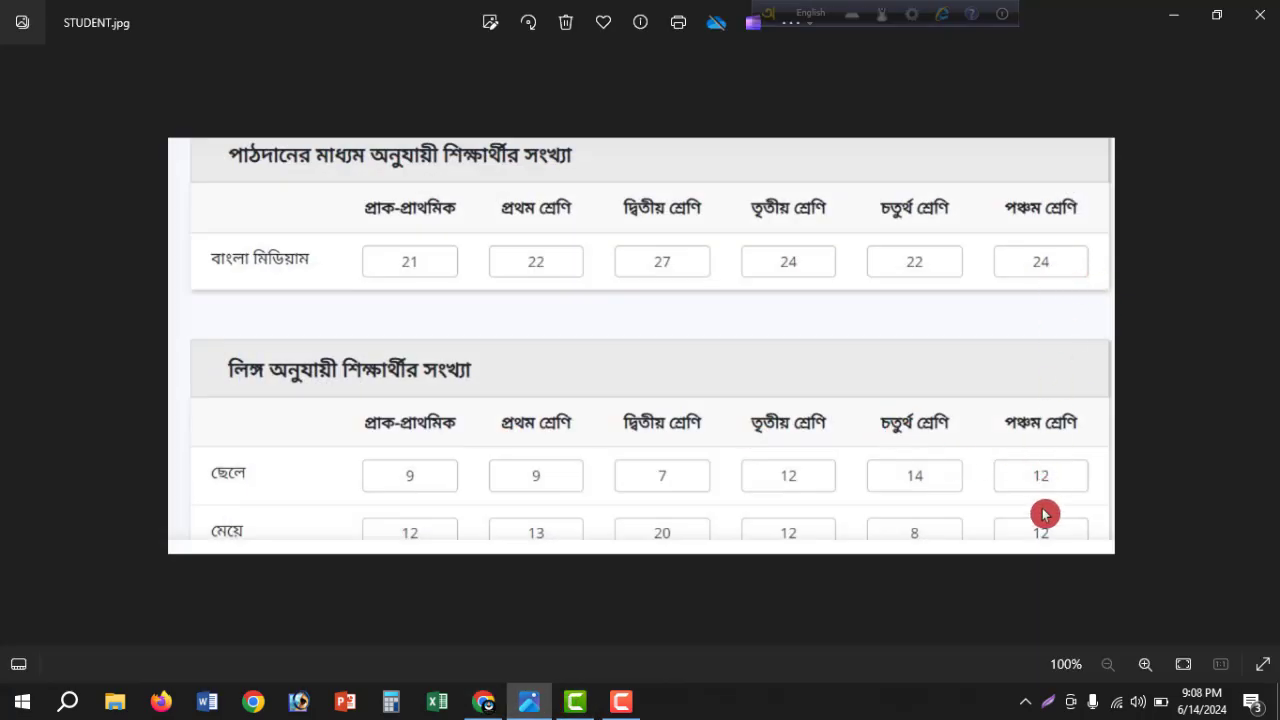
left_click(487, 706)
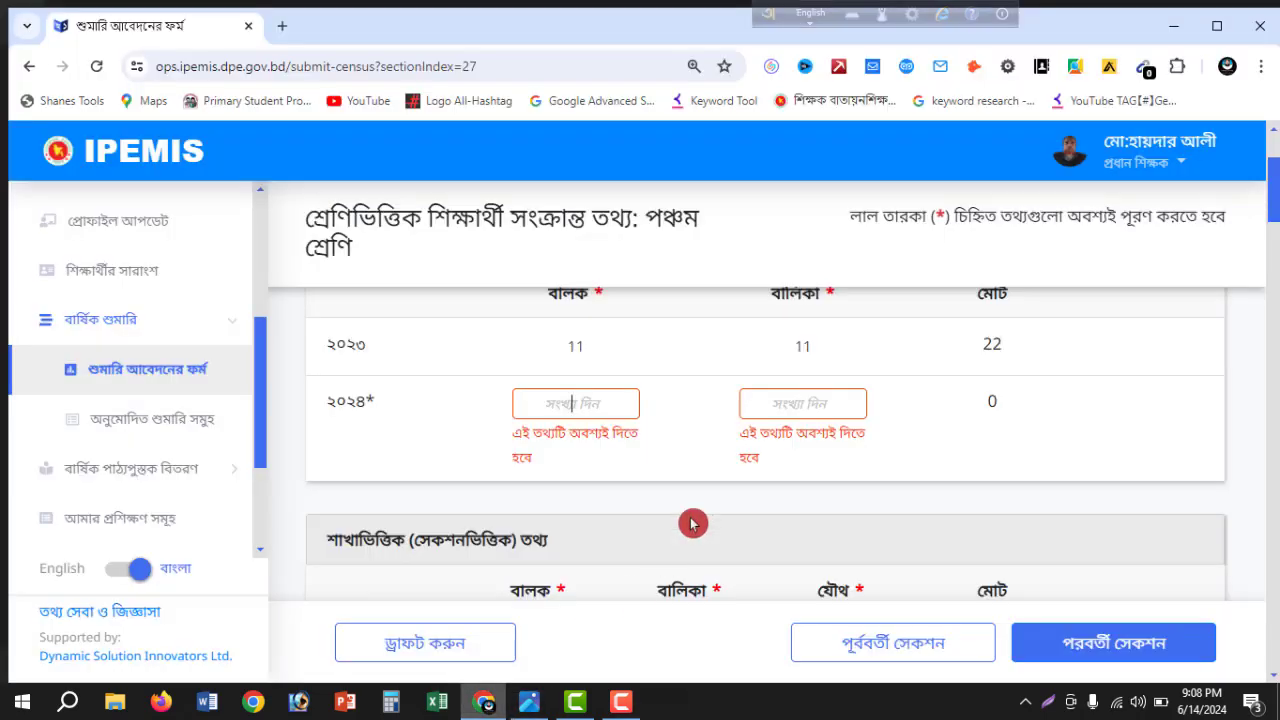
left_click(614, 403)
type("12")
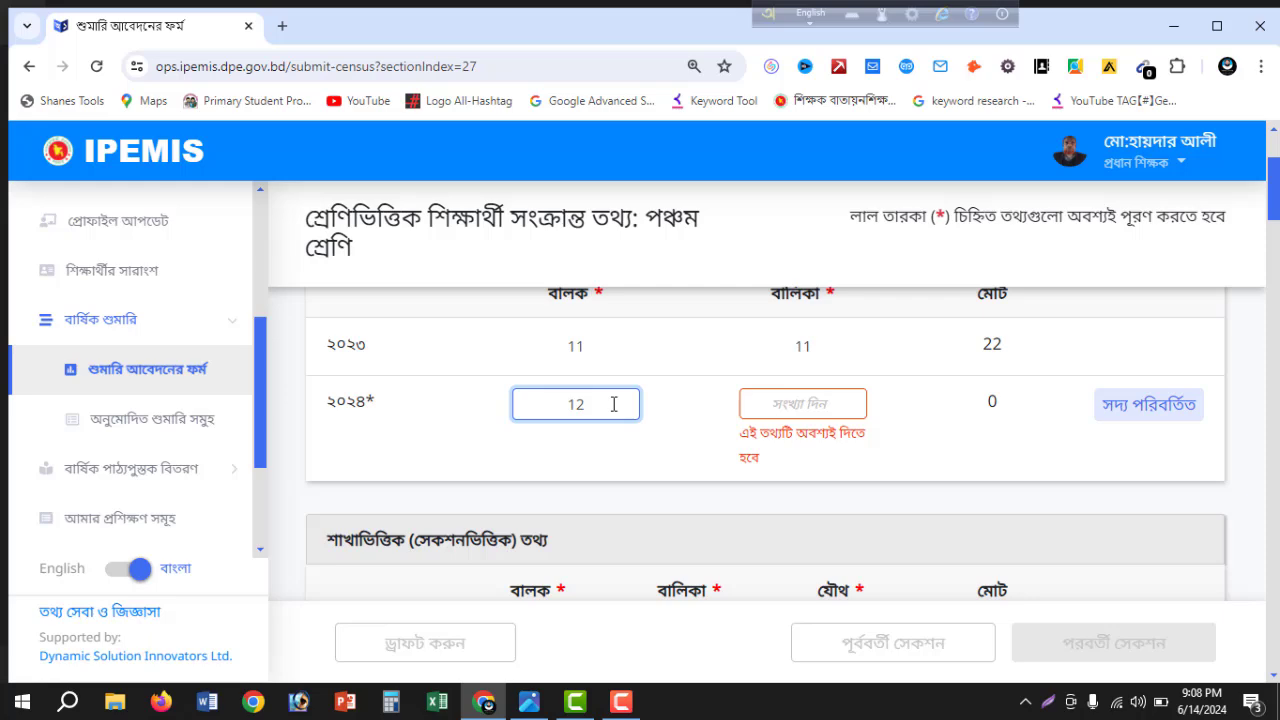
key("Tab")
type("12")
key("Tab")
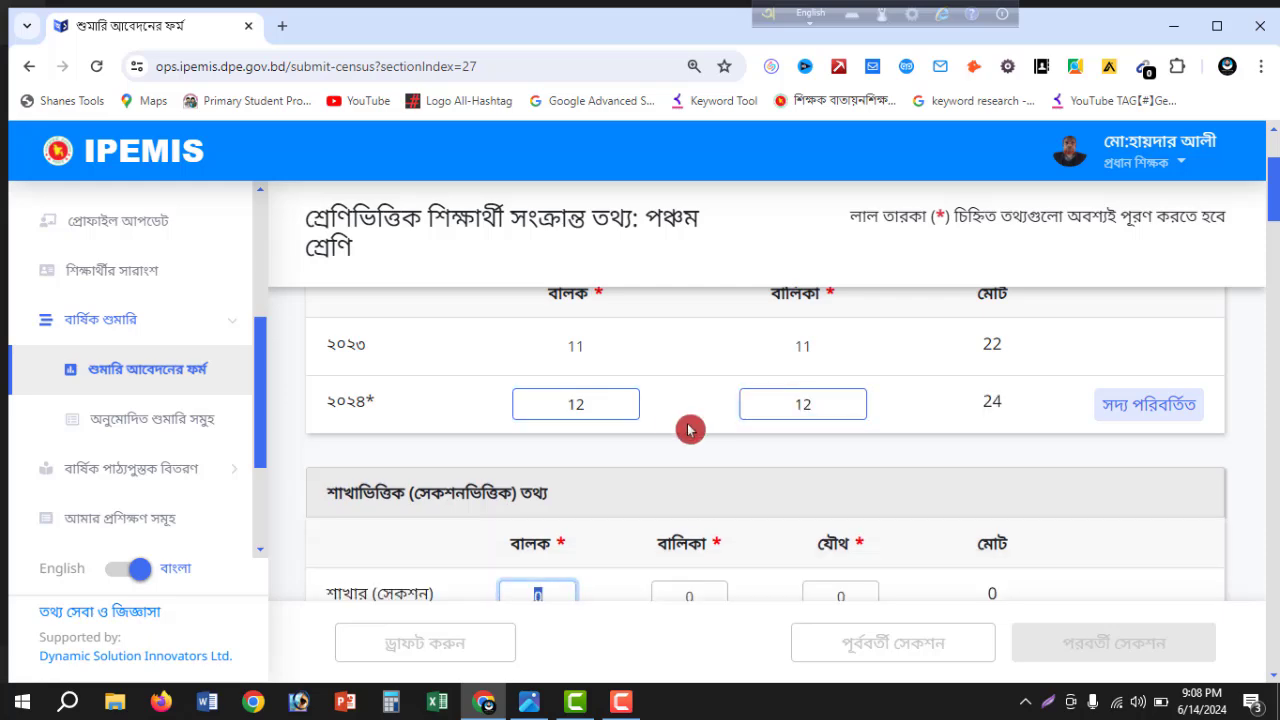
Enter 12 boys and 12 girls in the birth-year 2014 (১০ বছর+) row of the fifth-class enrolment table
scroll(689, 429, "down", 3)
scroll(635, 428, "down", 3)
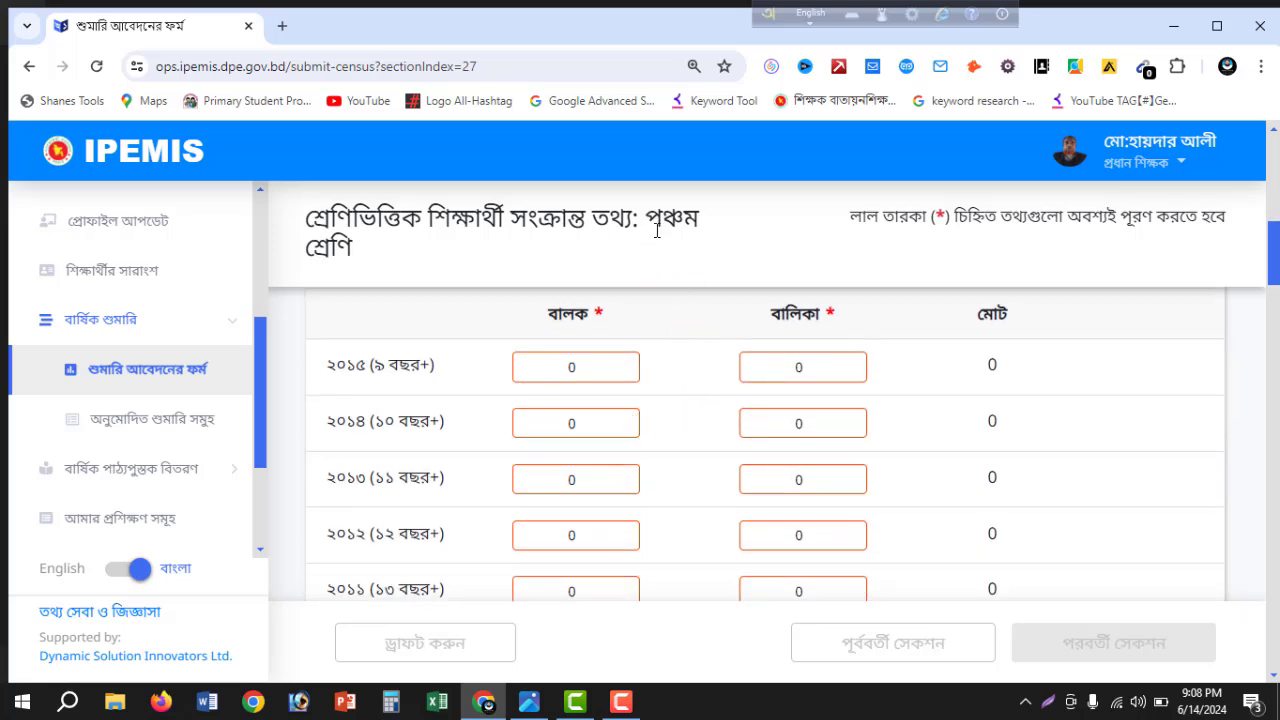
double_click(575, 423)
type("12")
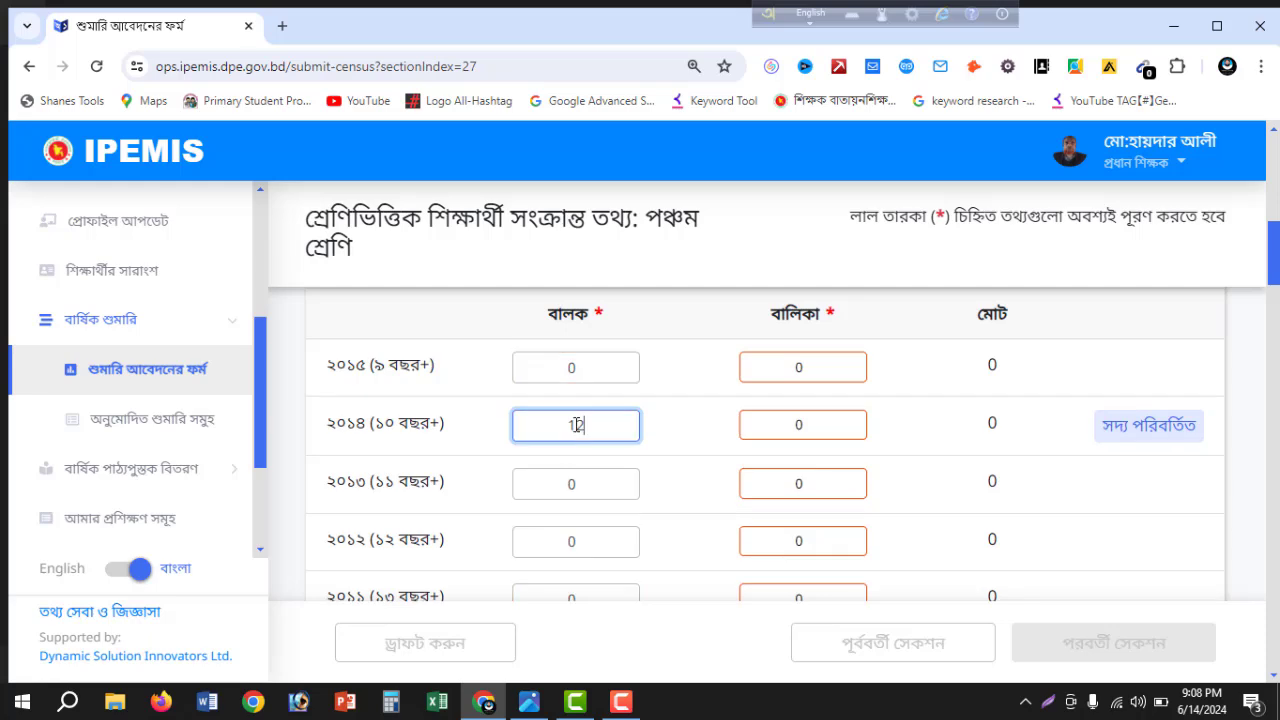
key("Tab")
type("12")
key("Tab")
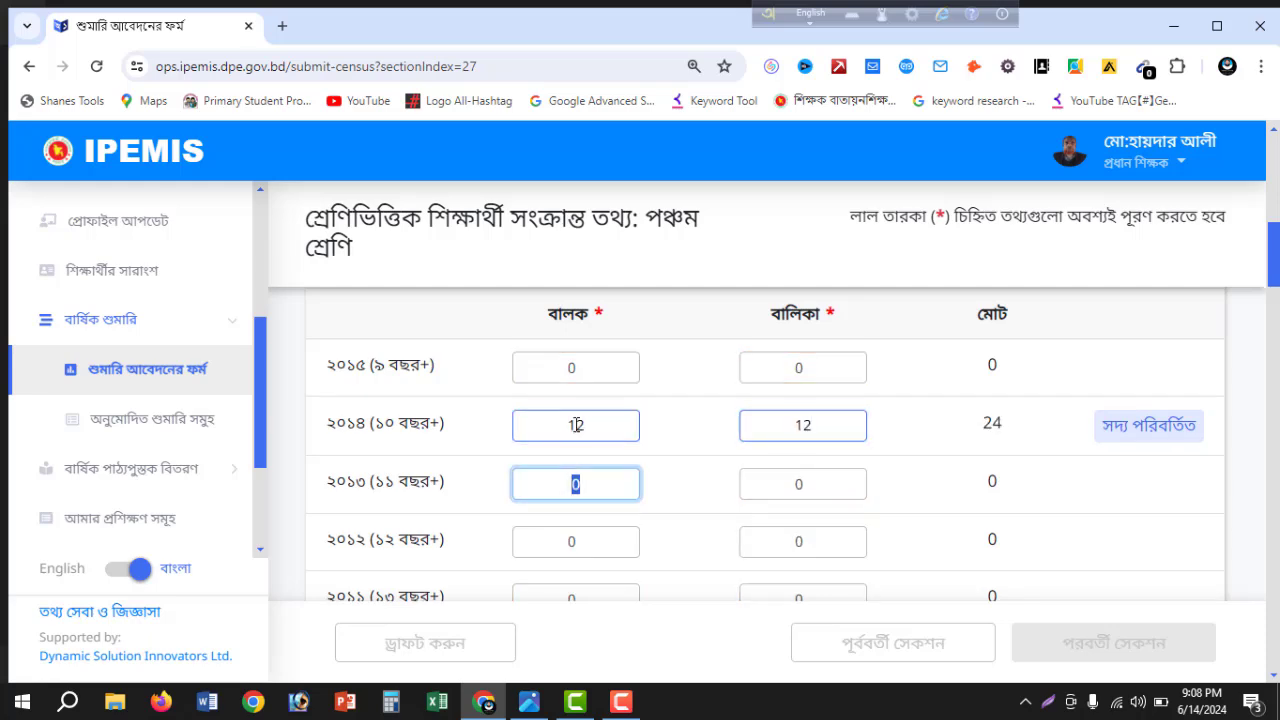
left_click(714, 463)
Look through the fifth-class birth-year totals and the ethnic-minority and special-needs tables, down to the teaching-medium table
scroll(714, 463, "down", 6)
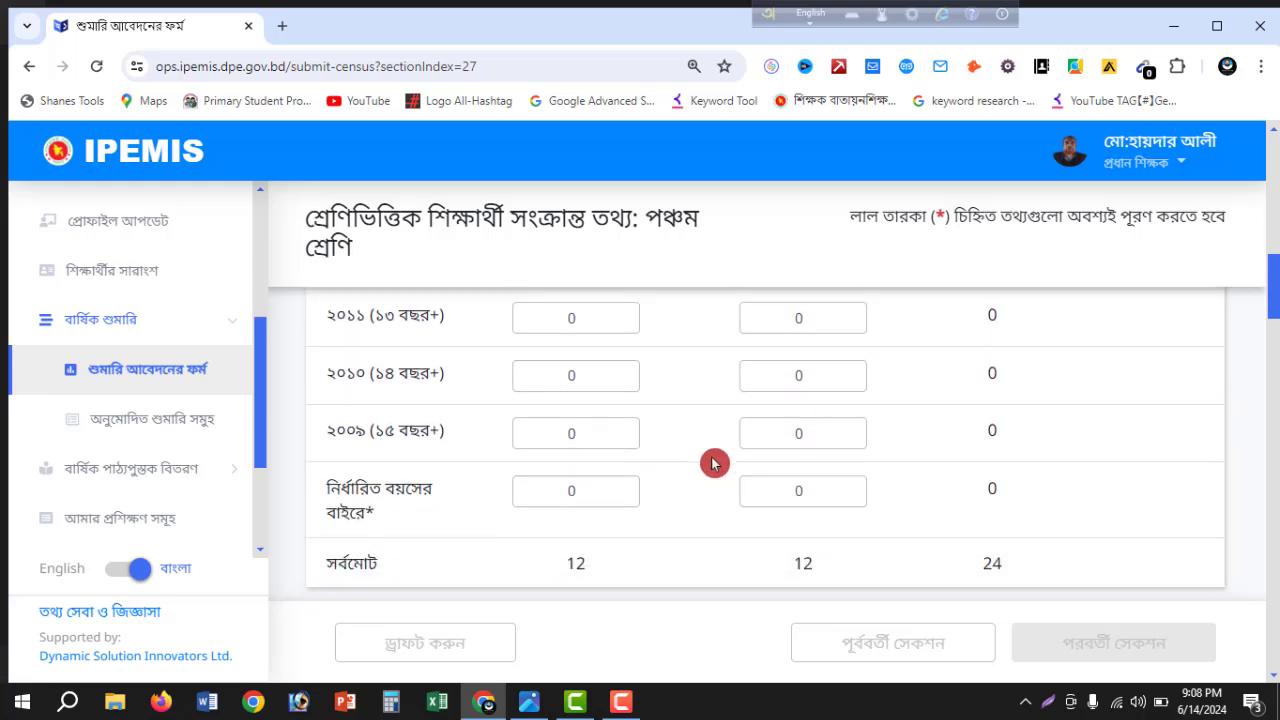
scroll(714, 463, "down", 2)
scroll(648, 437, "down", 1)
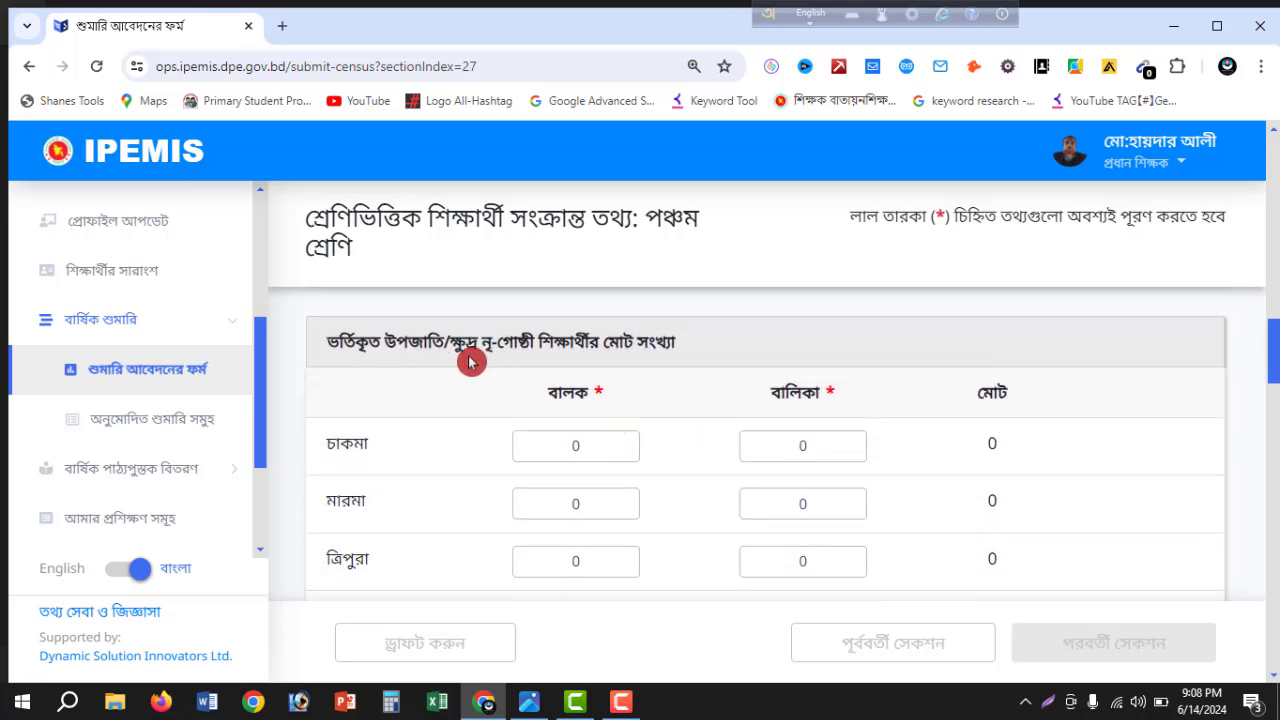
scroll(503, 394, "down", 4)
scroll(503, 396, "down", 10)
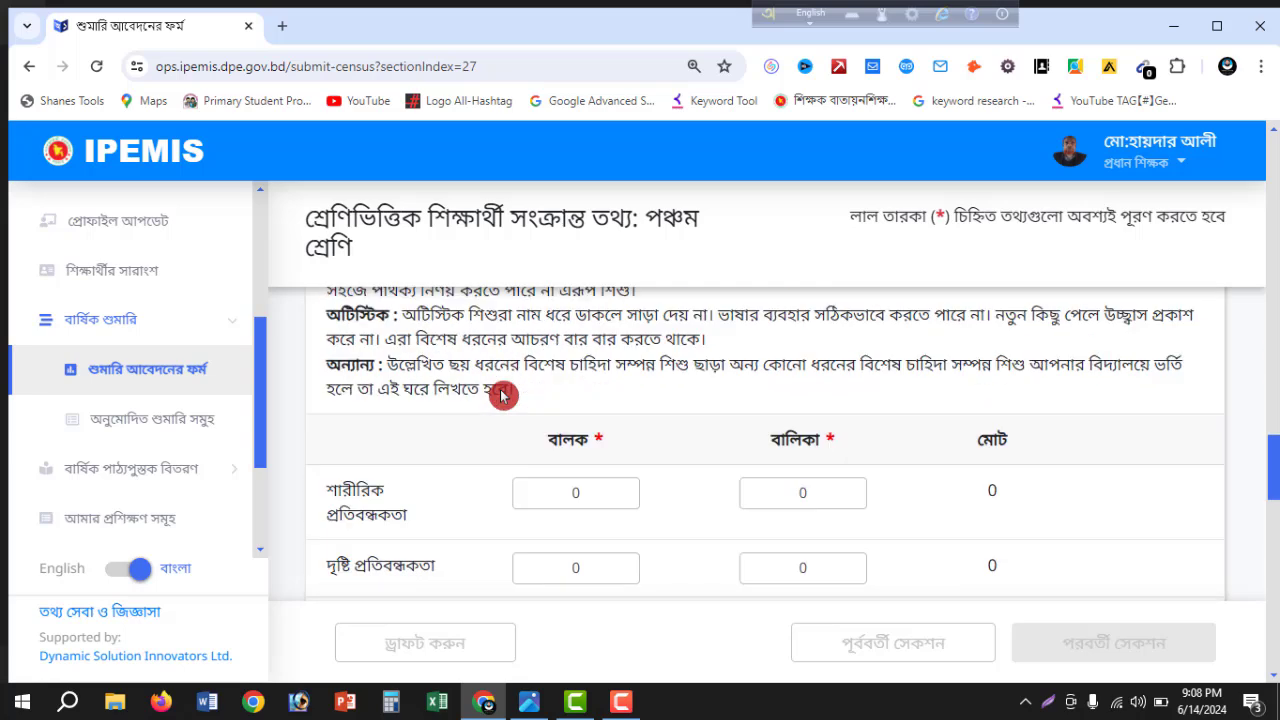
scroll(505, 393, "up", 4)
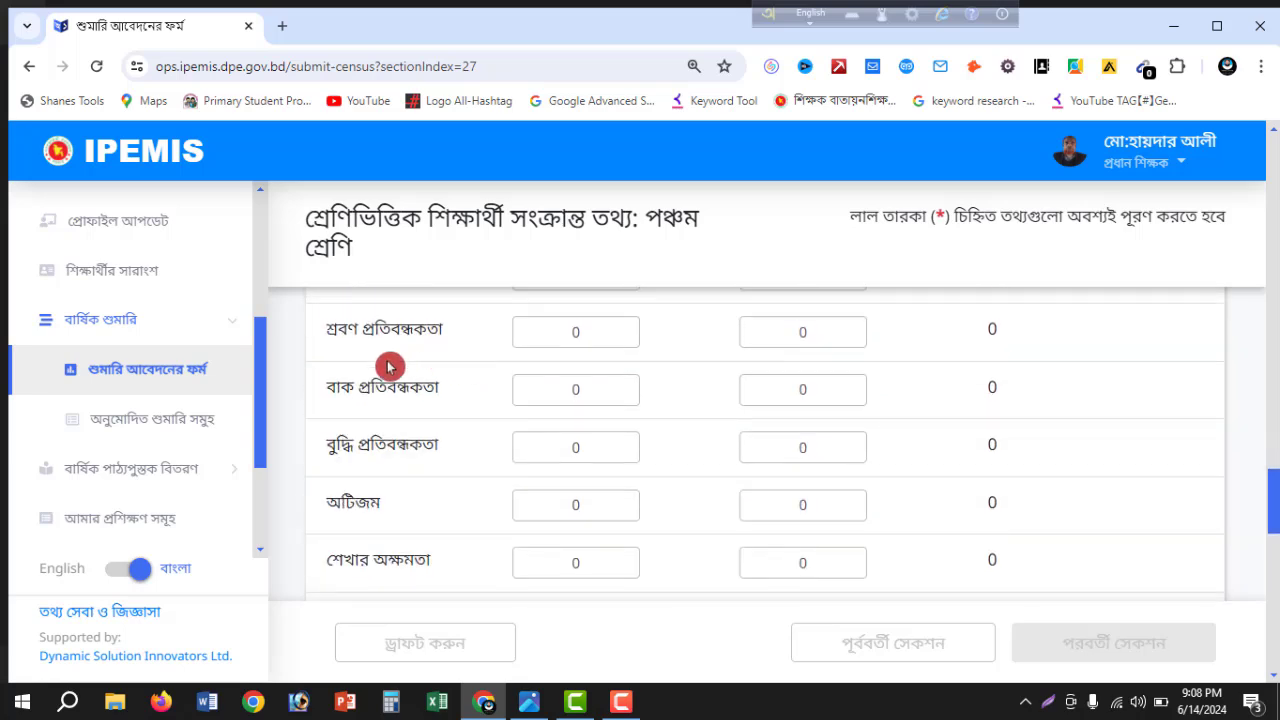
scroll(530, 405, "up", 2)
scroll(532, 405, "down", 5)
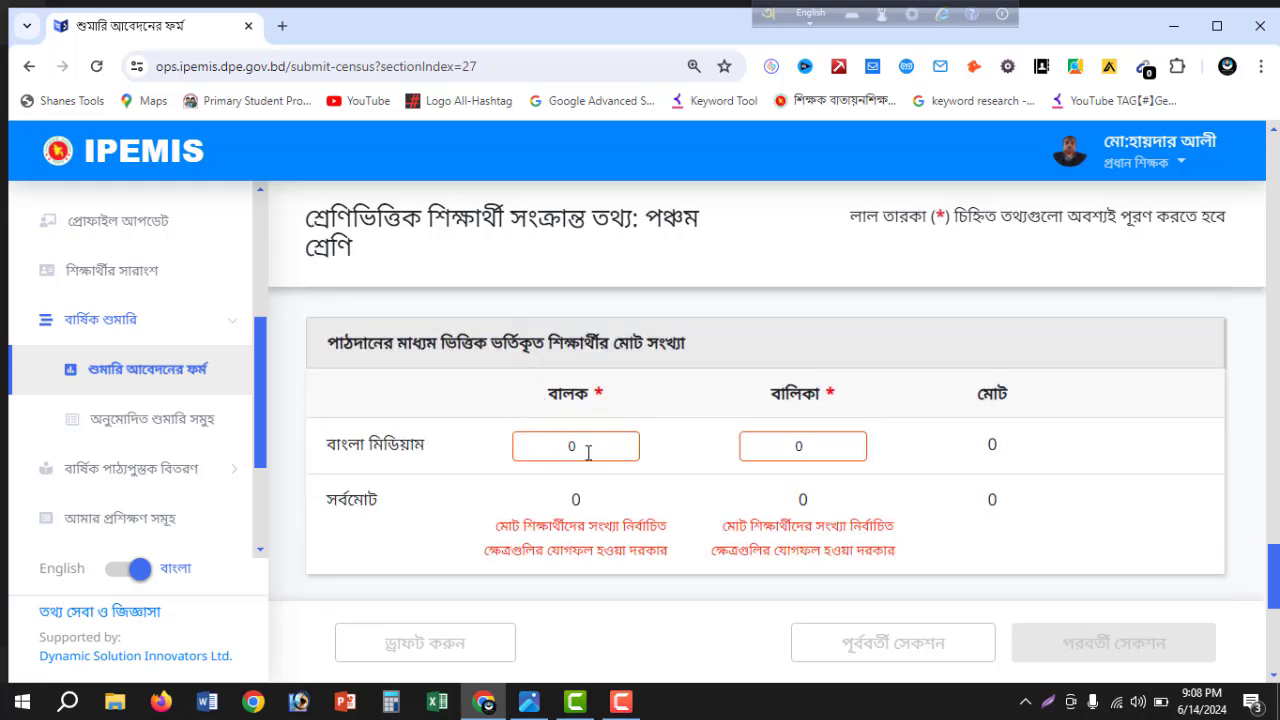
Enter 12 boys and 12 girls in the Bangla-medium (বাংলা মিডিয়াম) row of the fifth-class teaching-medium table
left_click(588, 450)
type("12")
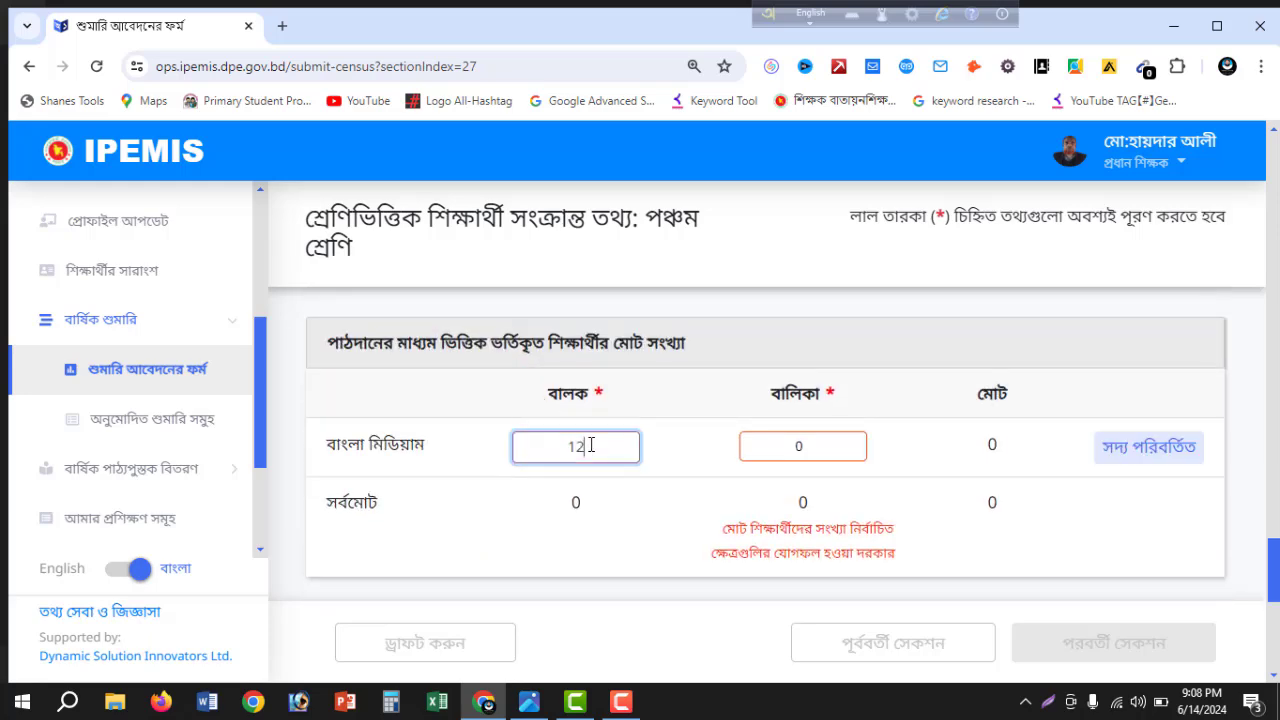
key("Tab")
type("1")
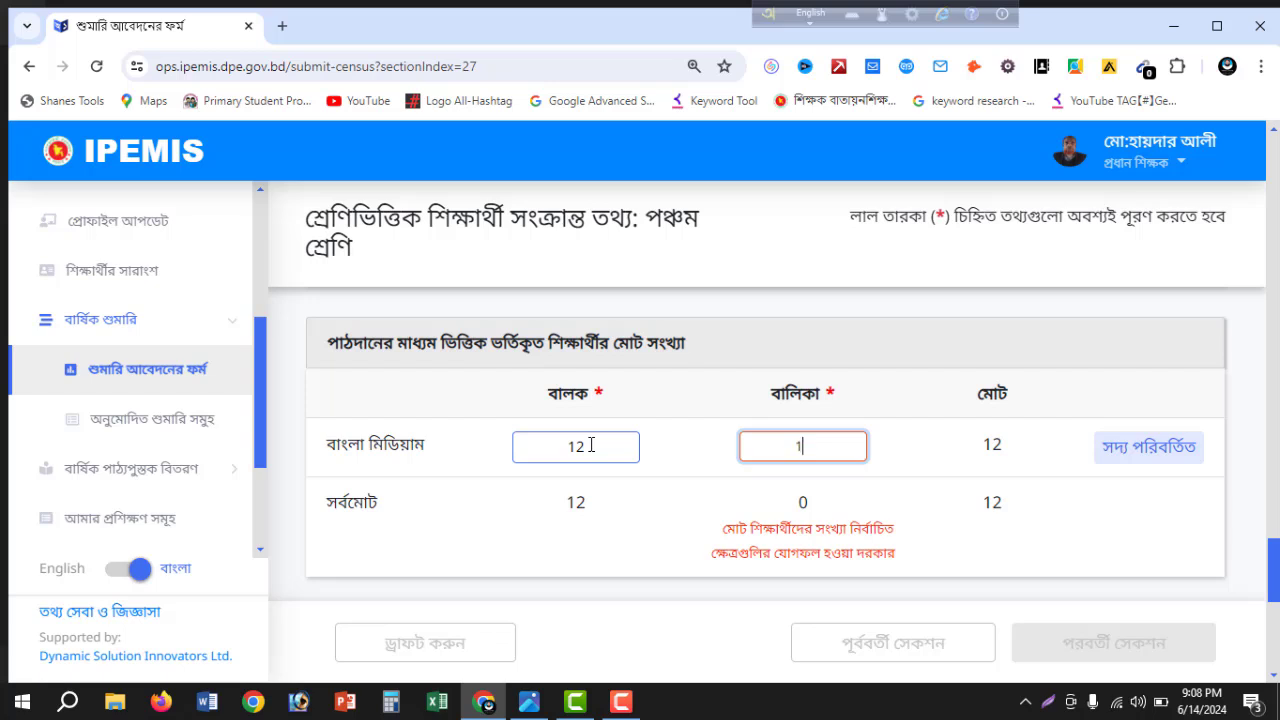
type("2")
left_click(666, 449)
Set the fifth-class Bangla-medium count for Islam (ইসলাম ধর্ম) to 24 in the religion table
scroll(666, 449, "down", 2)
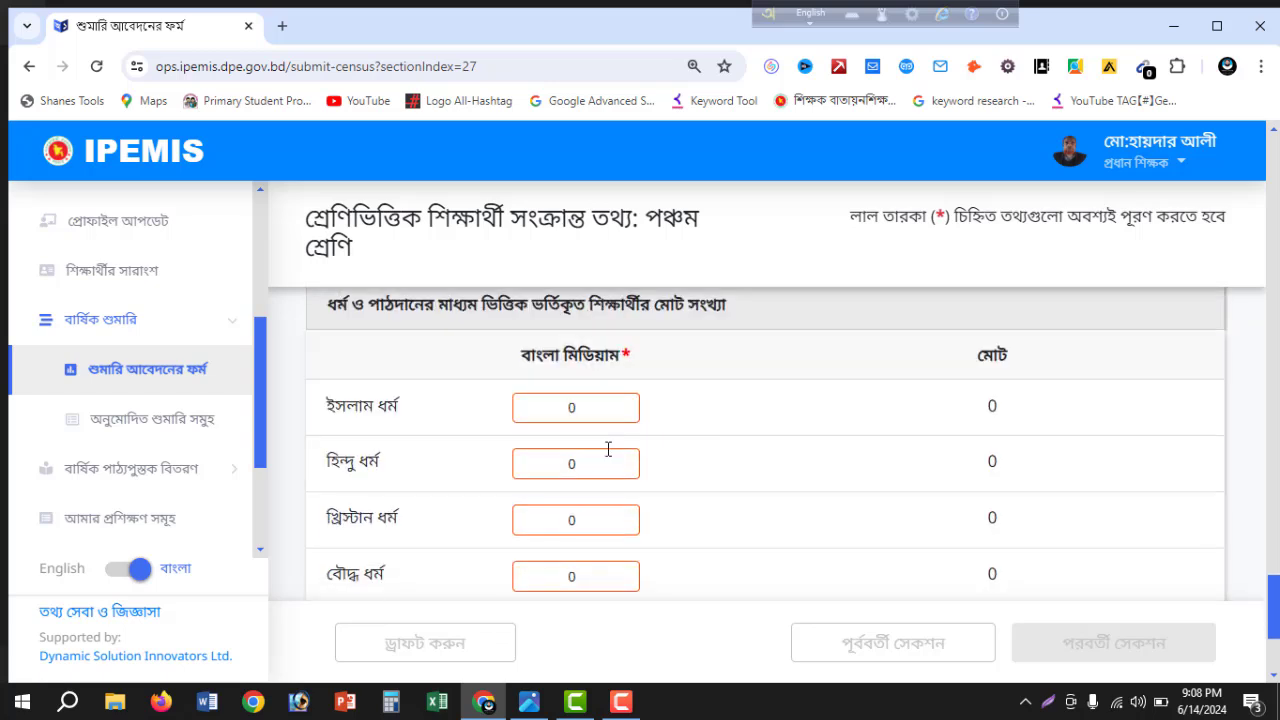
left_click(577, 409)
type("24")
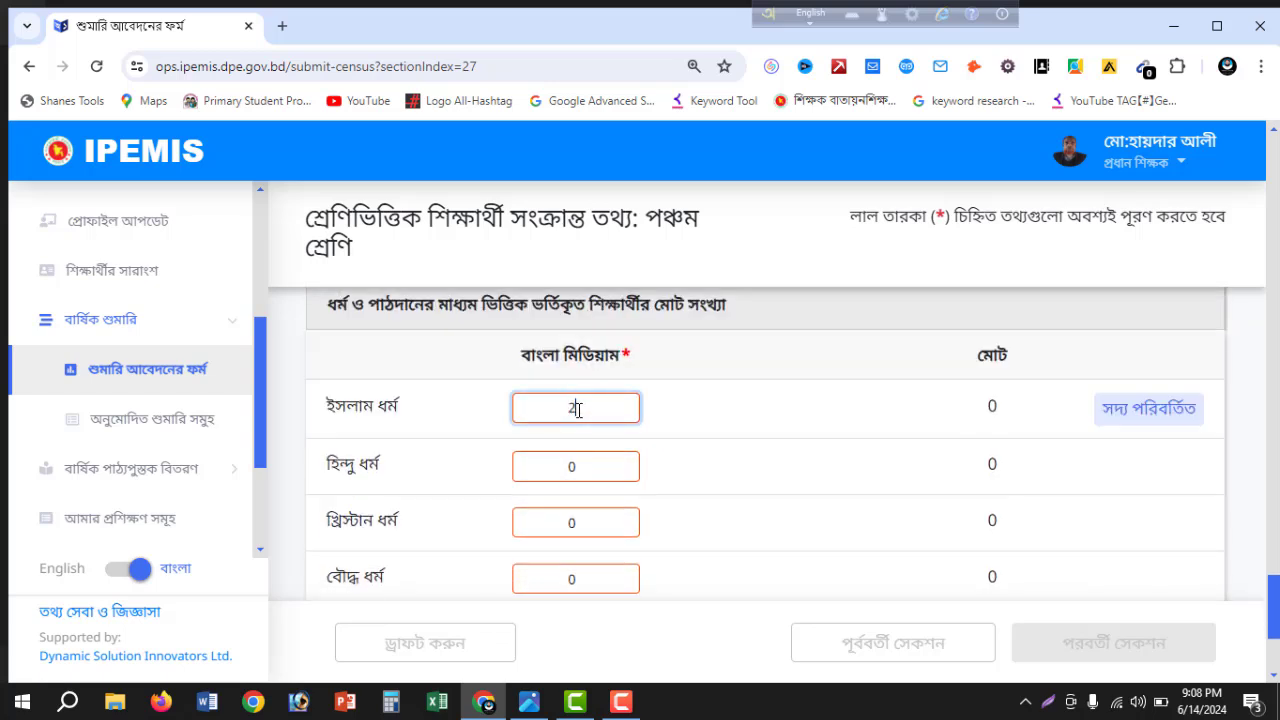
left_click(737, 438)
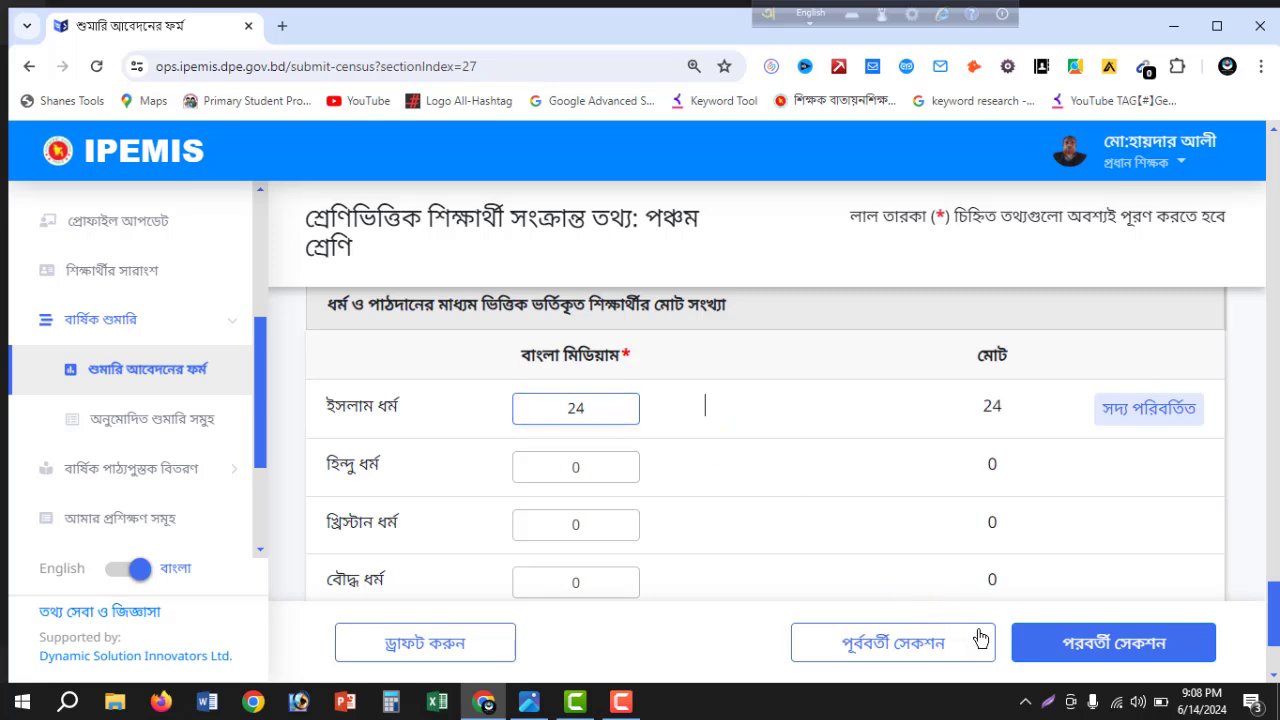
Advance to the teacher-posts section and fill the sanctioned-posts (অনুমোদিত পদ) row with 4 assistant teachers, 1 pre-primary teacher and 0 as remark
left_click(1066, 651)
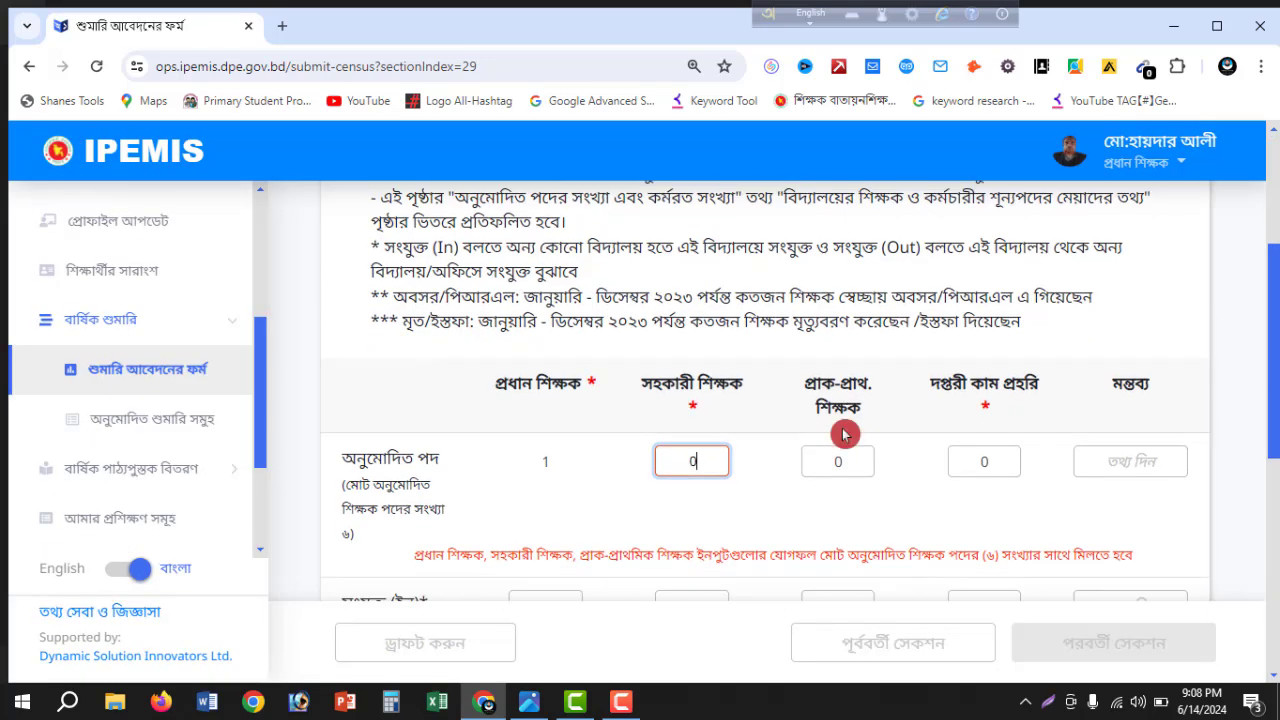
scroll(843, 433, "down", 1)
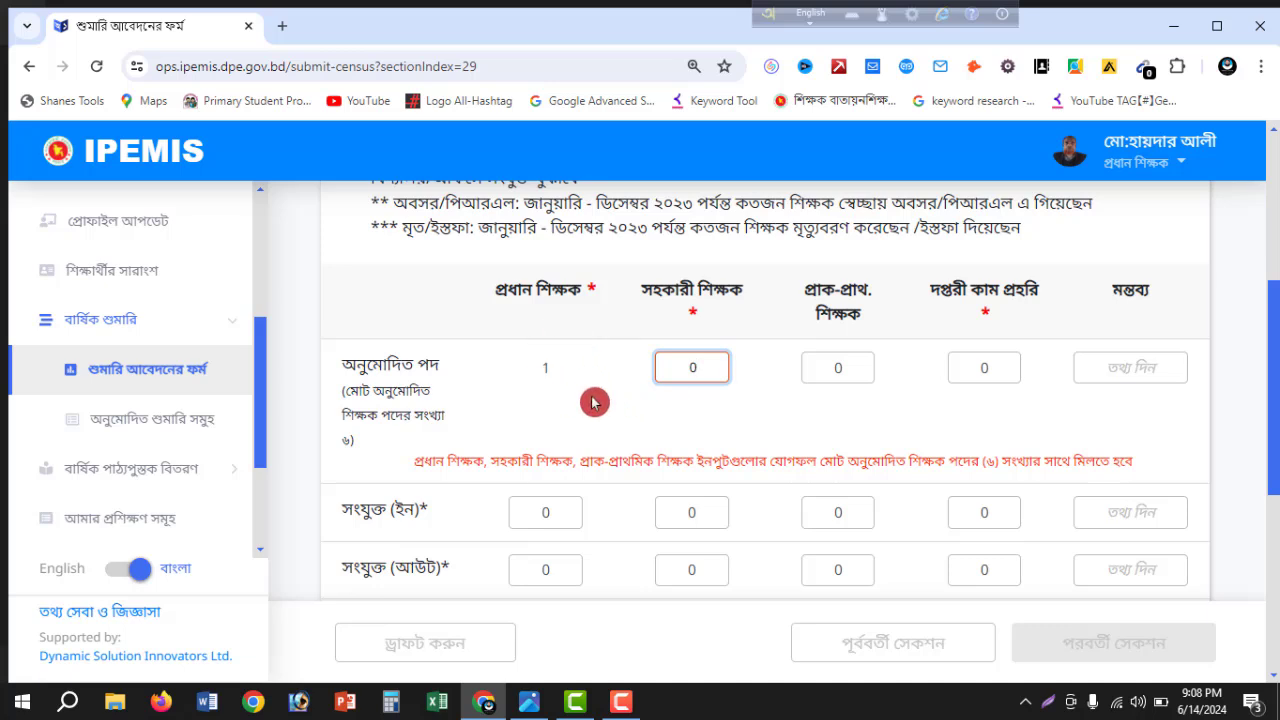
left_click(707, 376)
key("BackSpace")
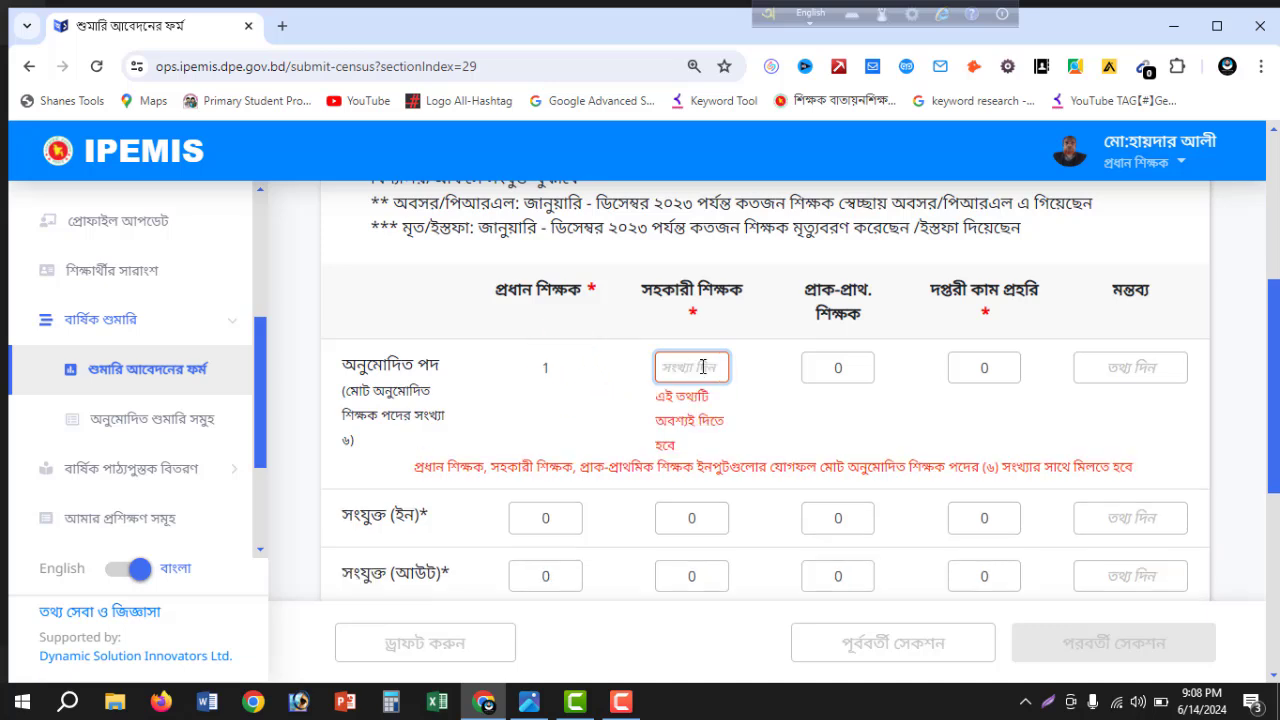
type("5")
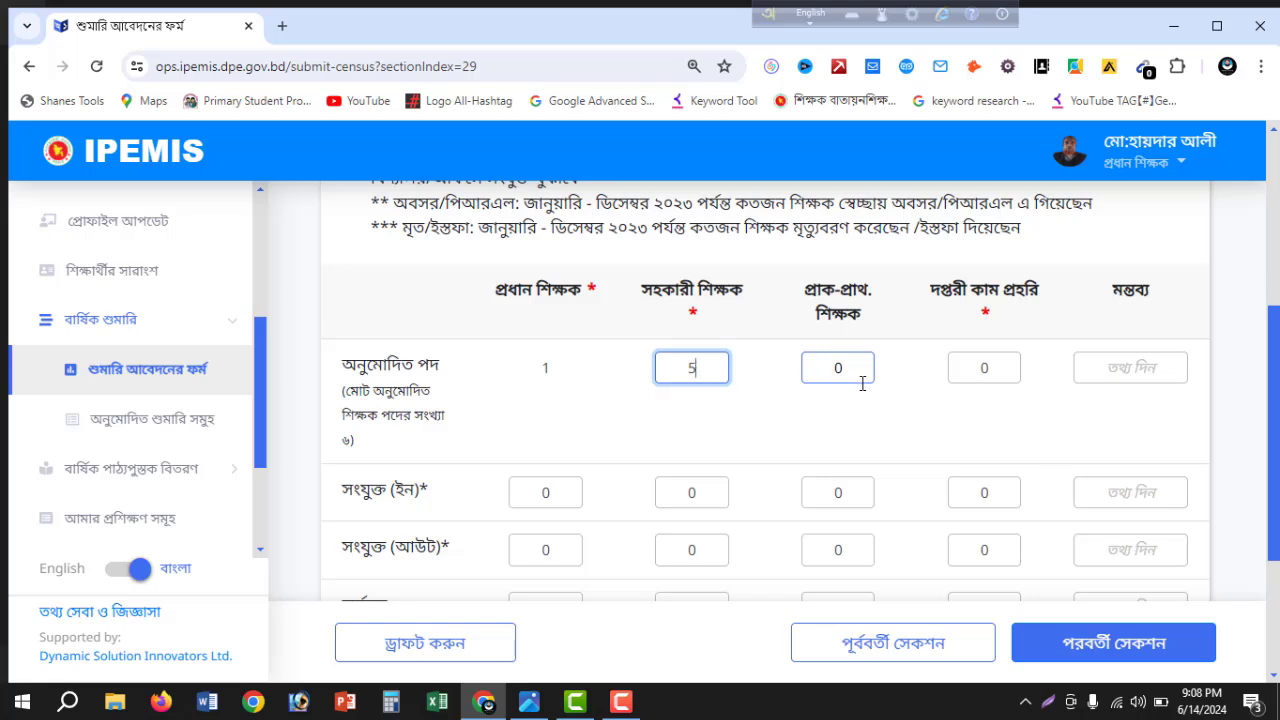
left_click(714, 356)
key("BackSpace")
type("4")
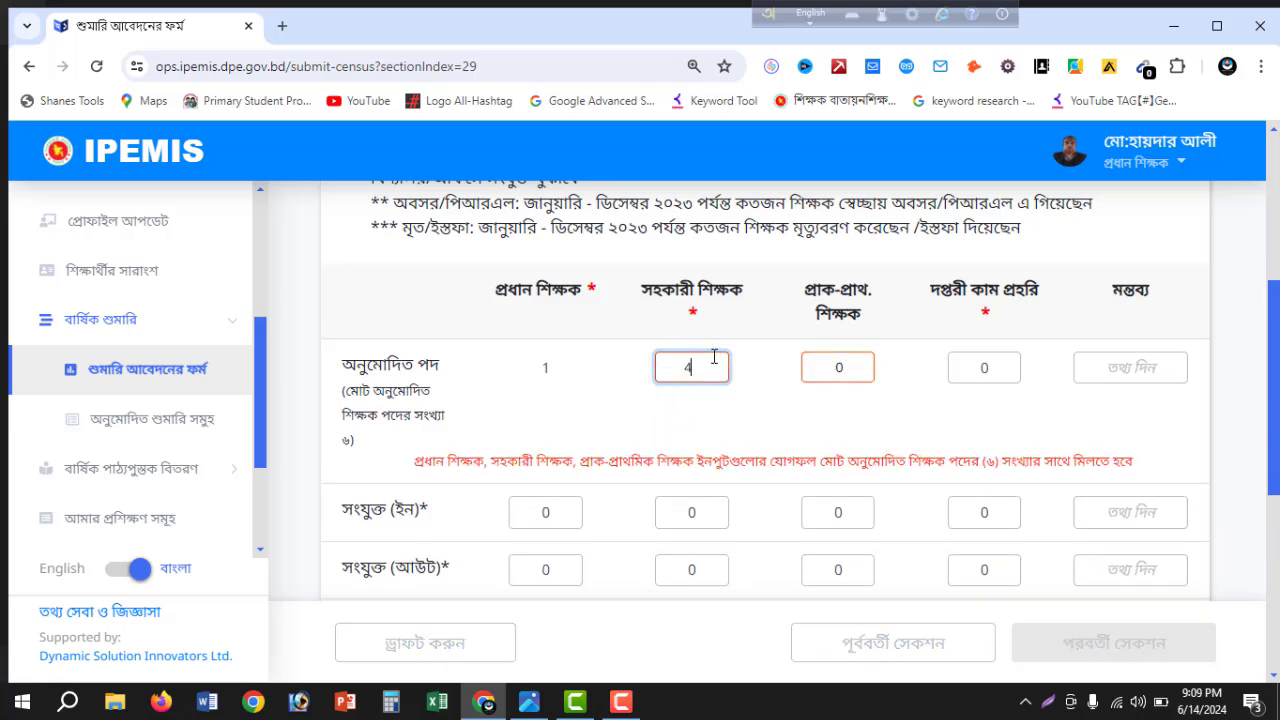
double_click(843, 368)
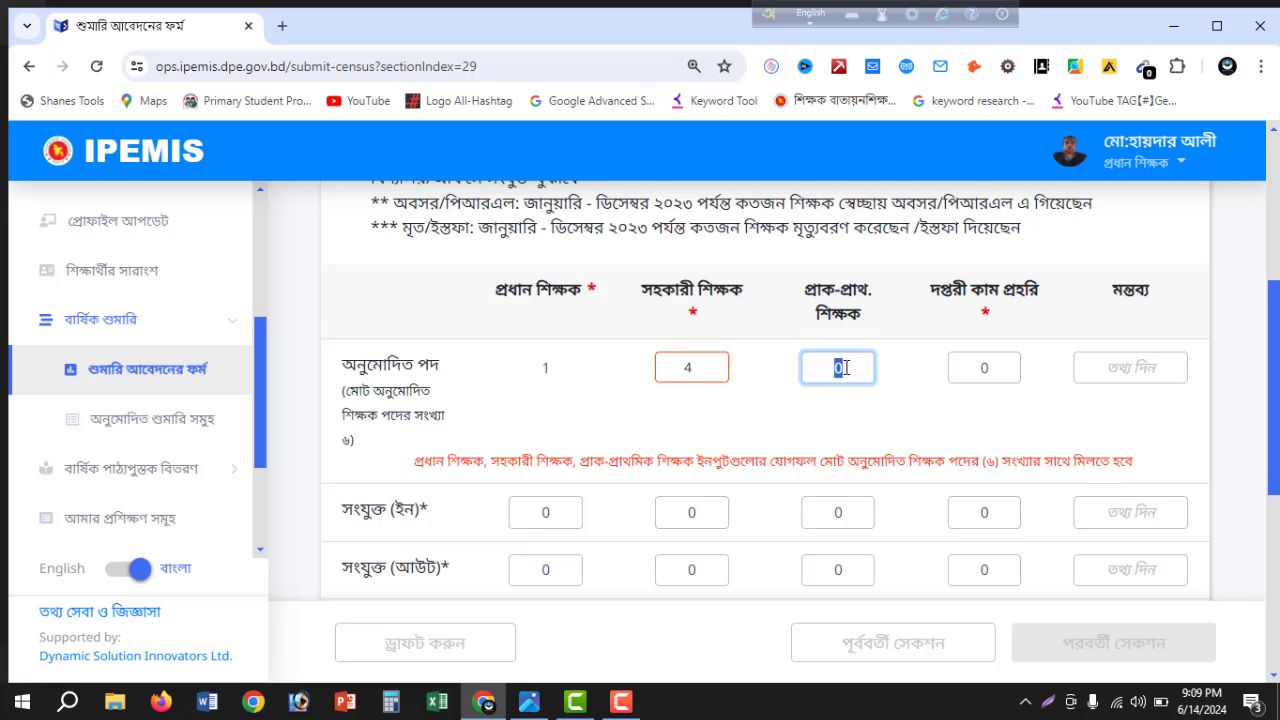
type("1")
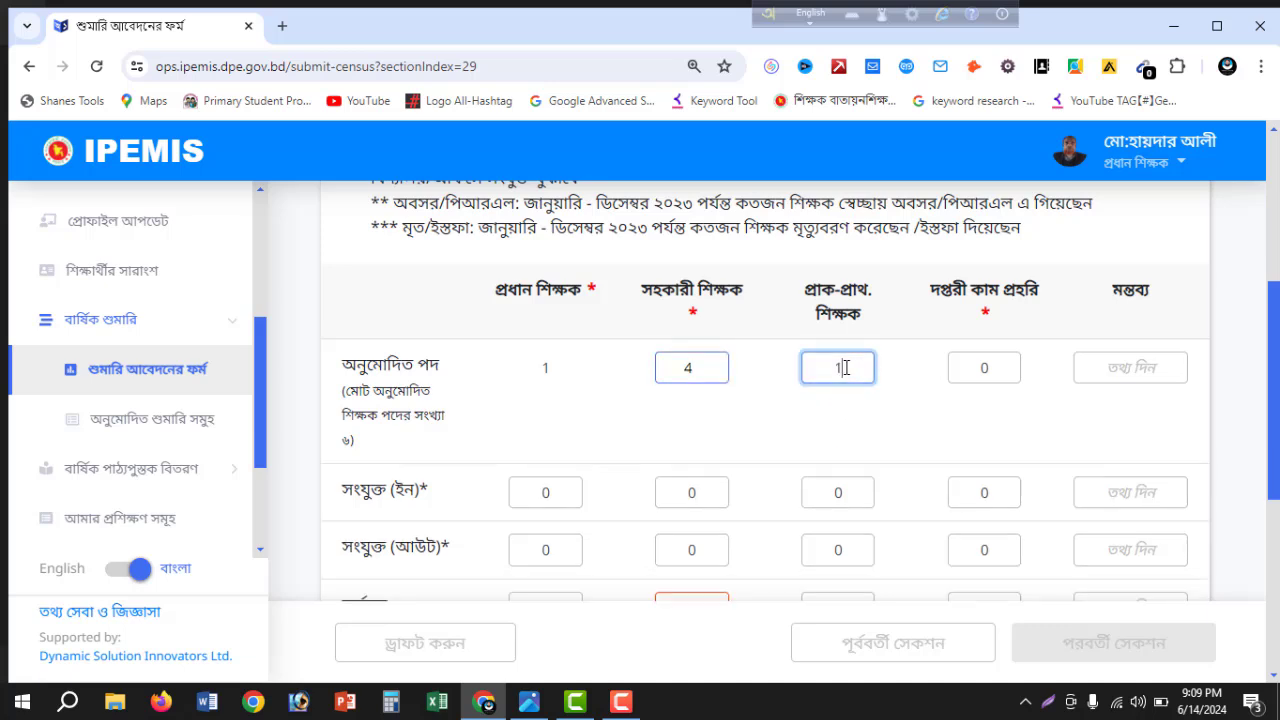
left_click(1130, 369)
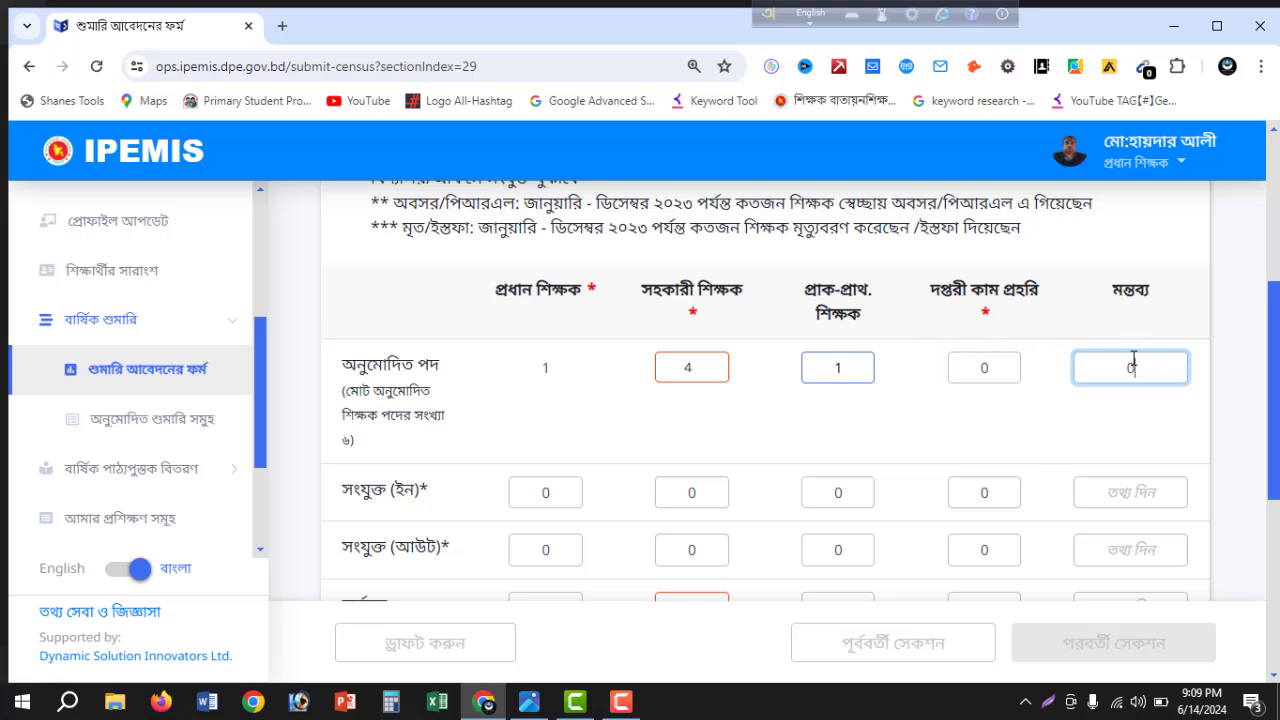
Set the assistant-teacher (সহকারী শিক্ষক) count in the working (কর্মরত) row to 4
scroll(951, 391, "down", 2)
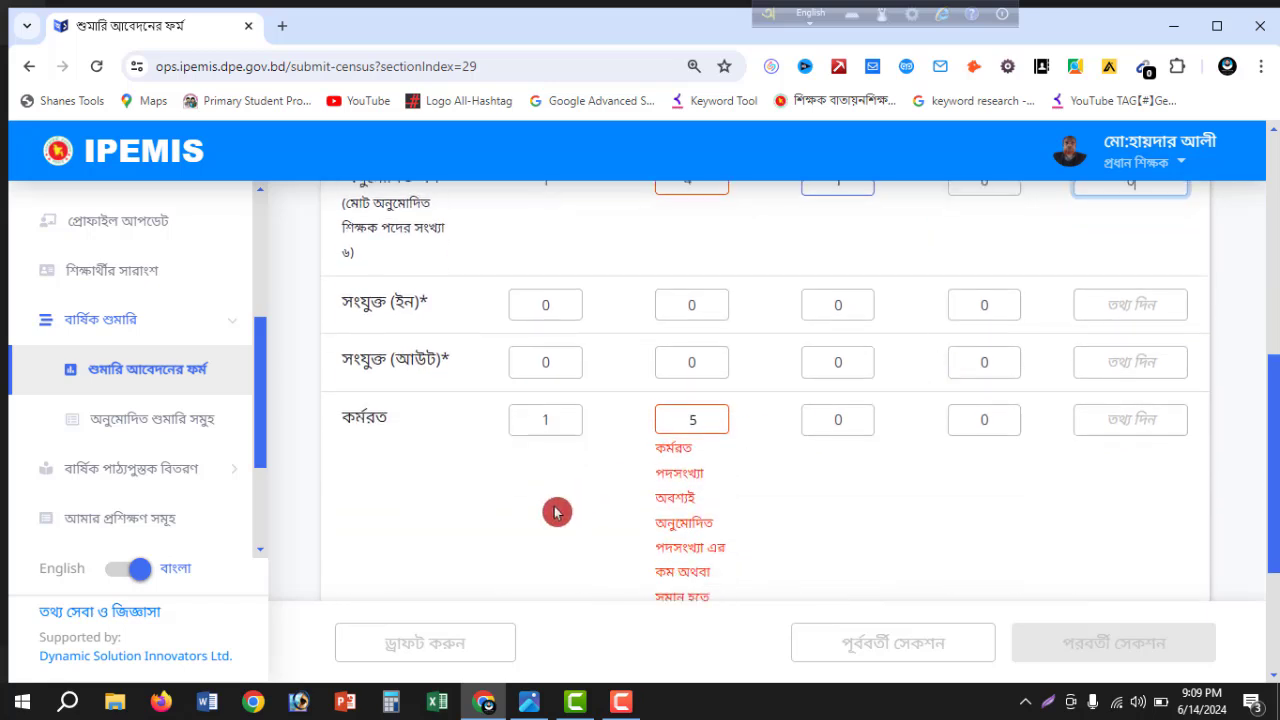
scroll(674, 491, "up", 3)
scroll(694, 489, "down", 3)
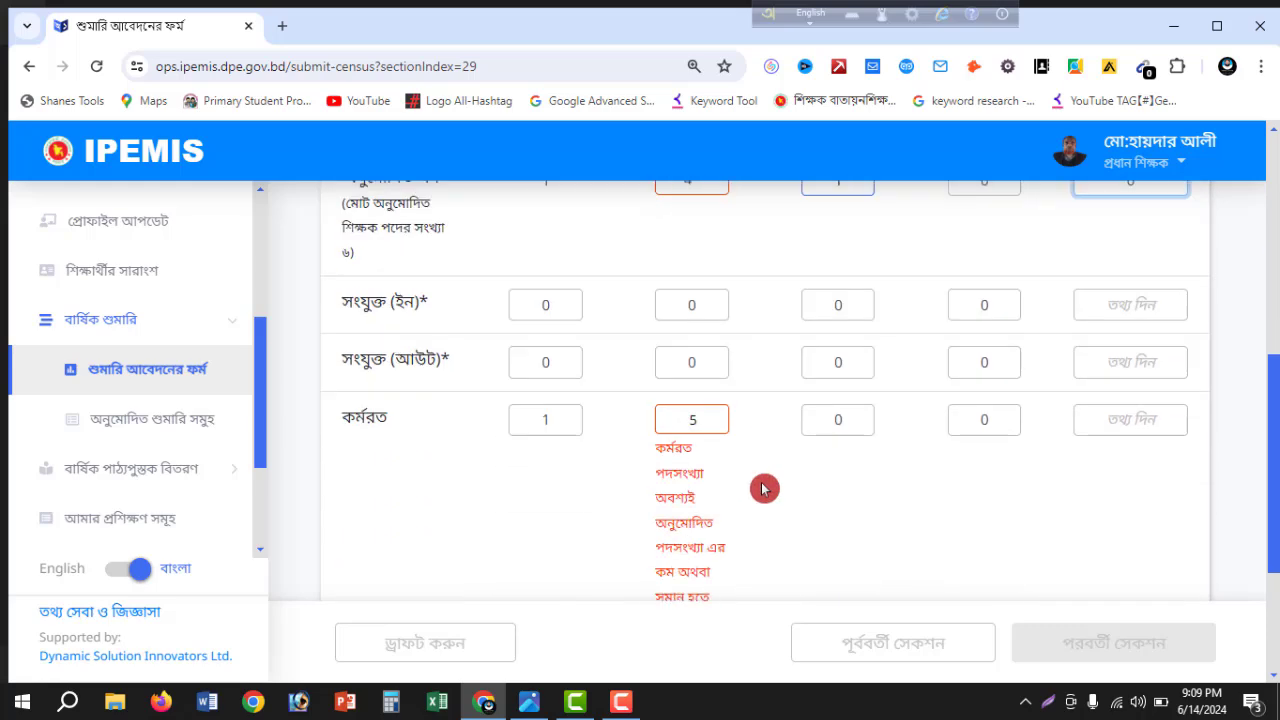
double_click(702, 418)
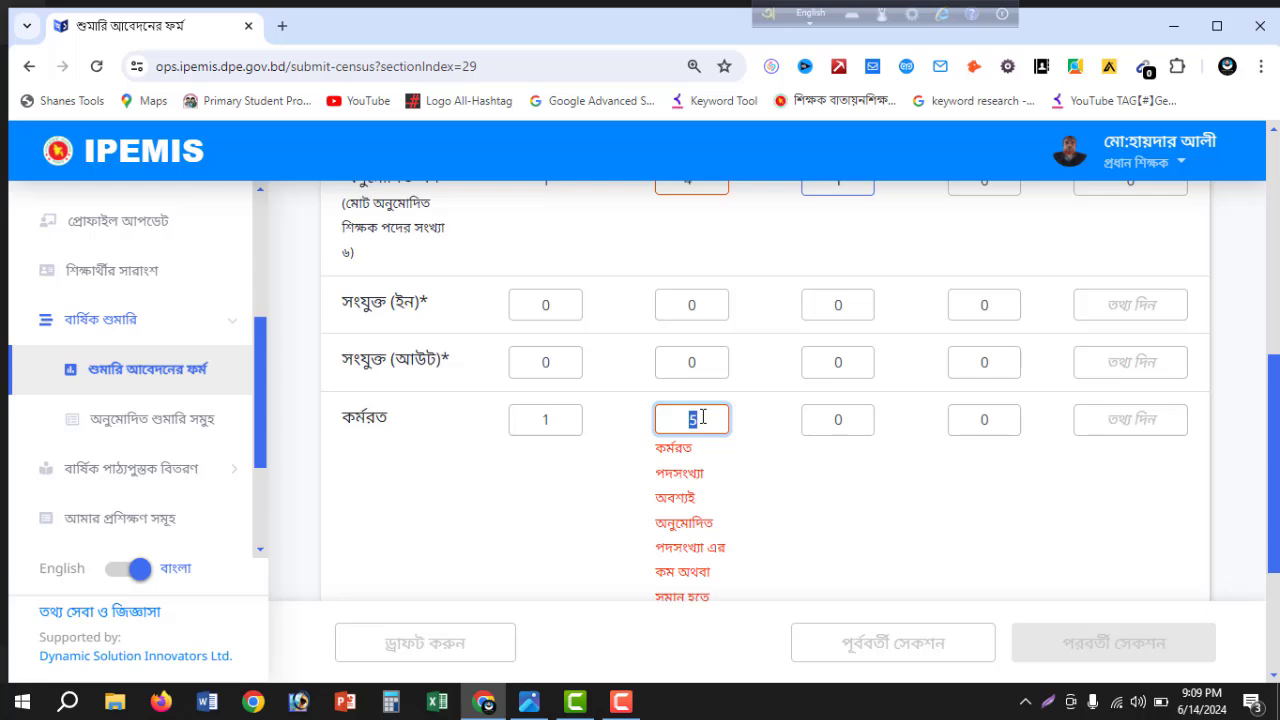
key("BackSpace")
type("4")
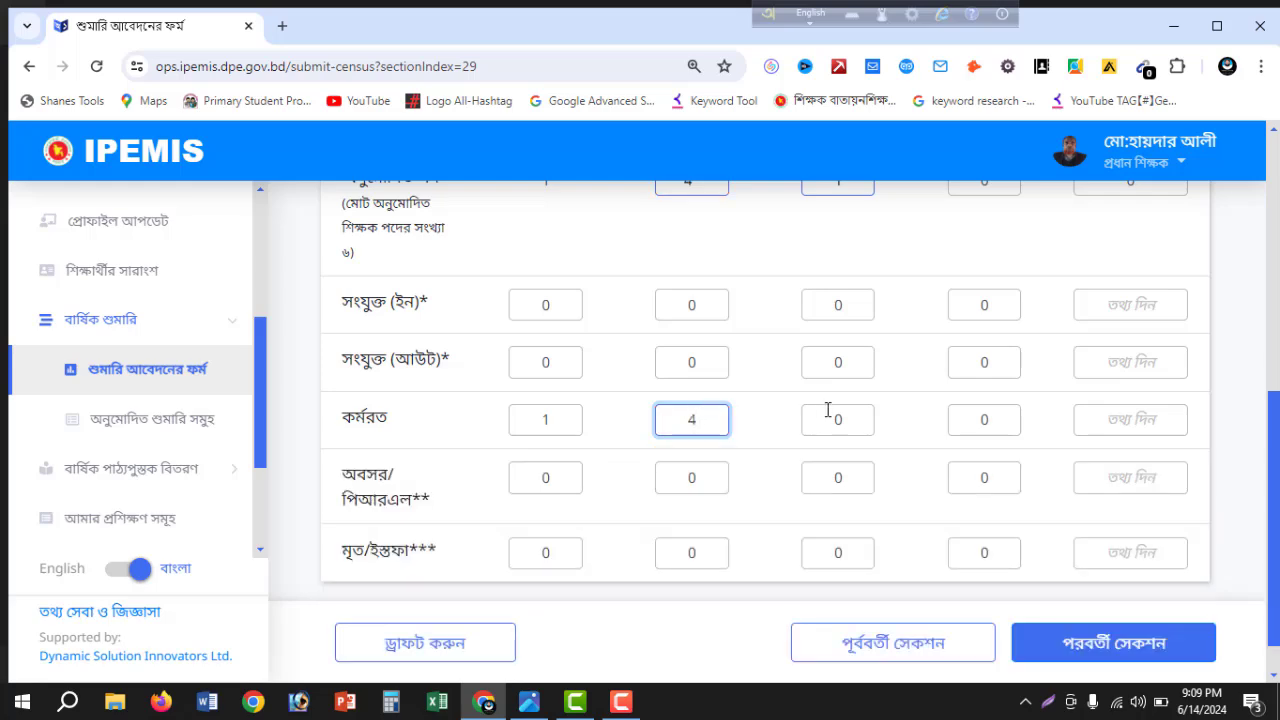
Check the sanctioned posts against the working (কর্মরত) row and set its pre-primary teacher count to 1
scroll(789, 451, "up", 2)
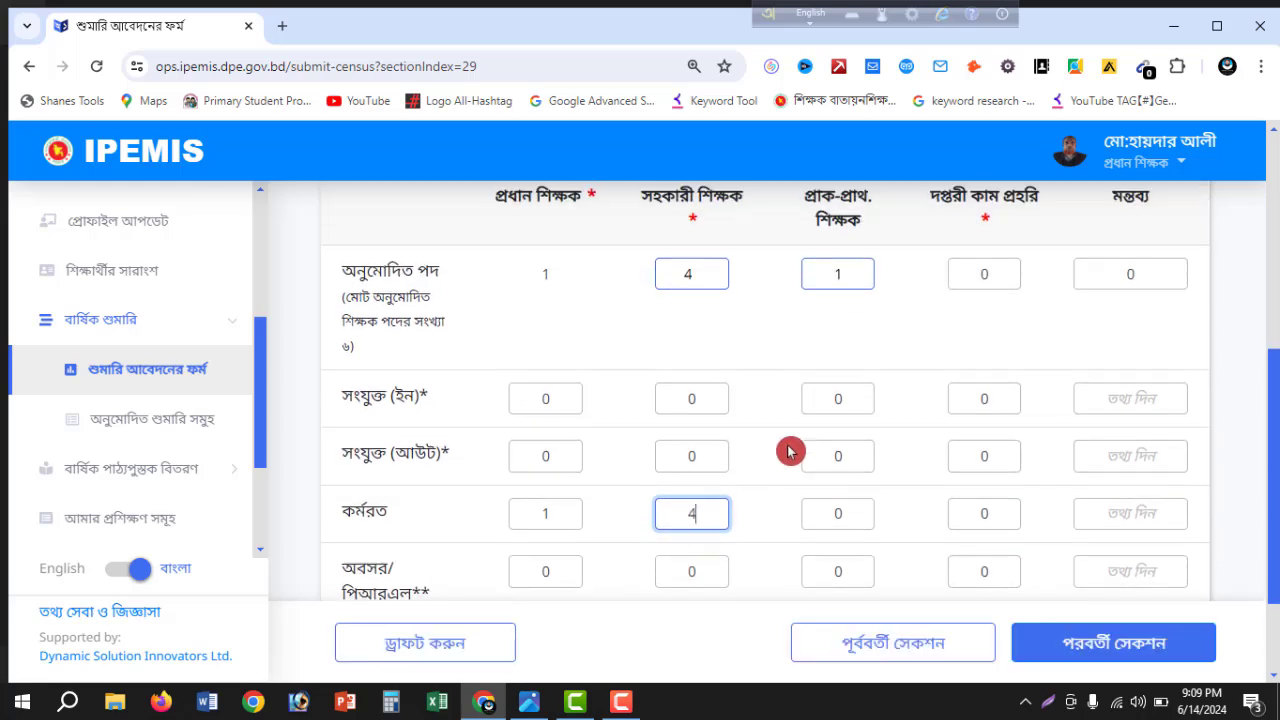
scroll(789, 451, "down", 2)
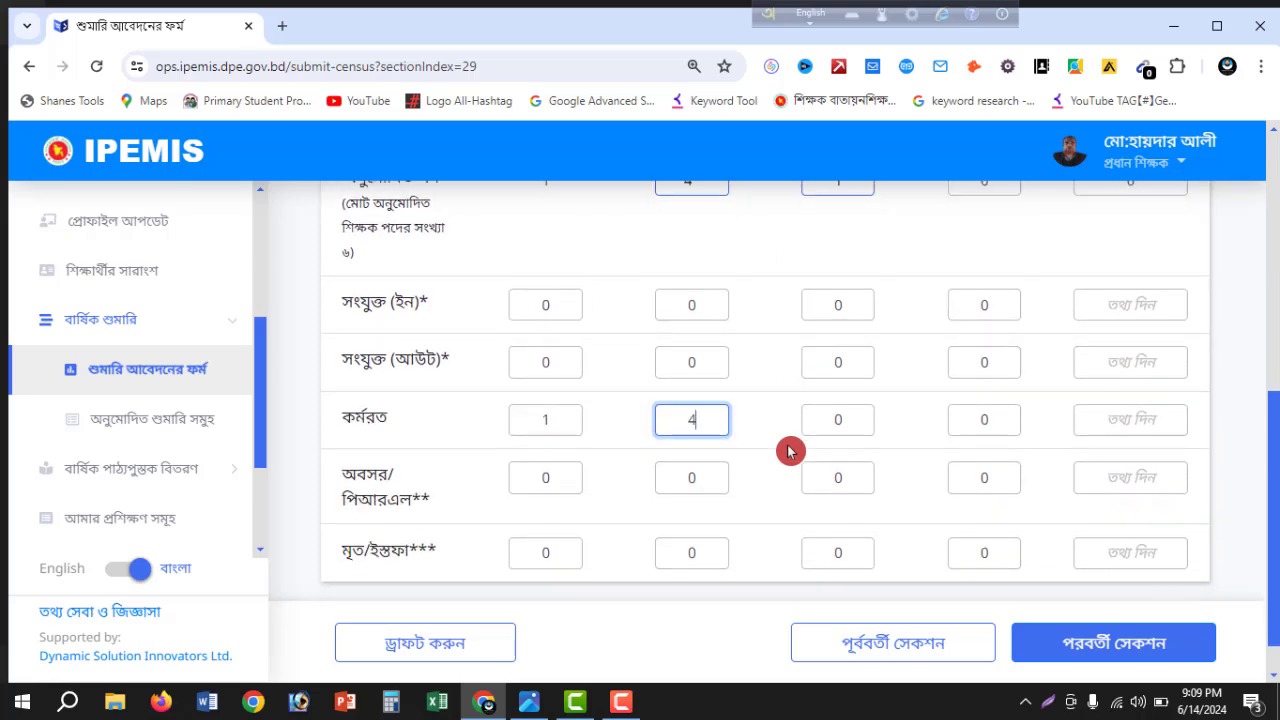
scroll(789, 457, "up", 2)
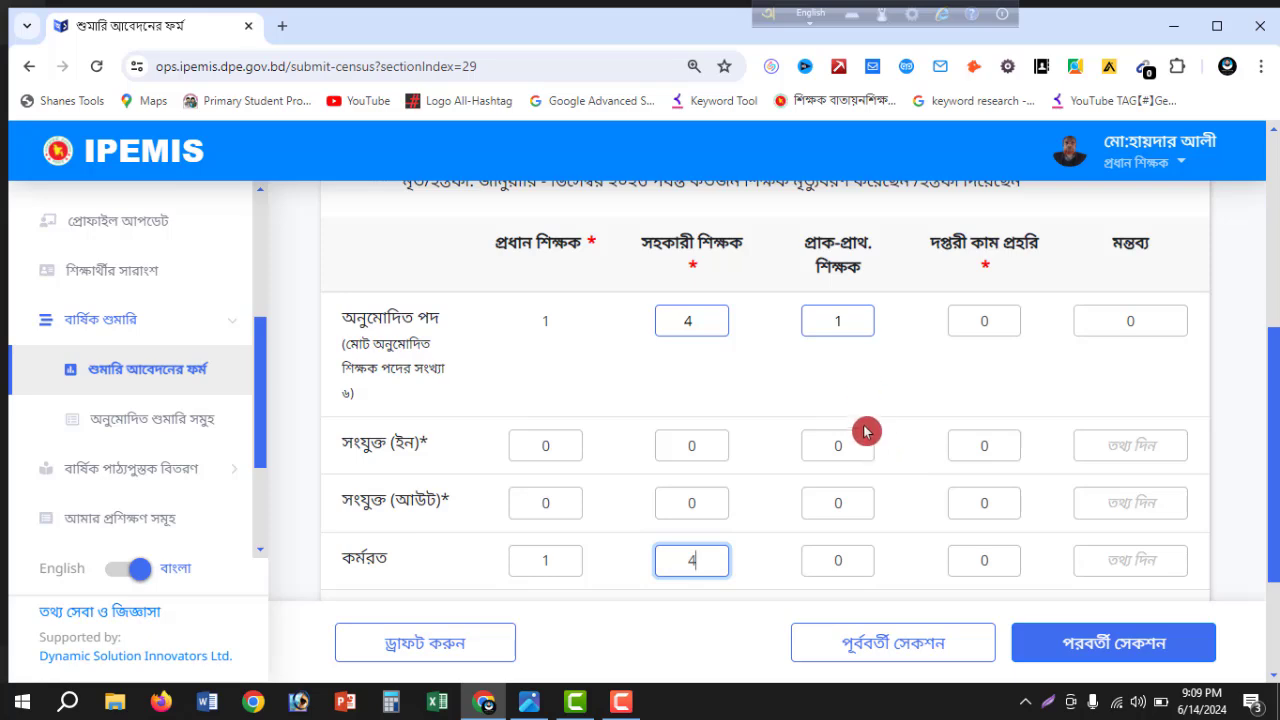
scroll(866, 433, "down", 2)
scroll(523, 423, "up", 2)
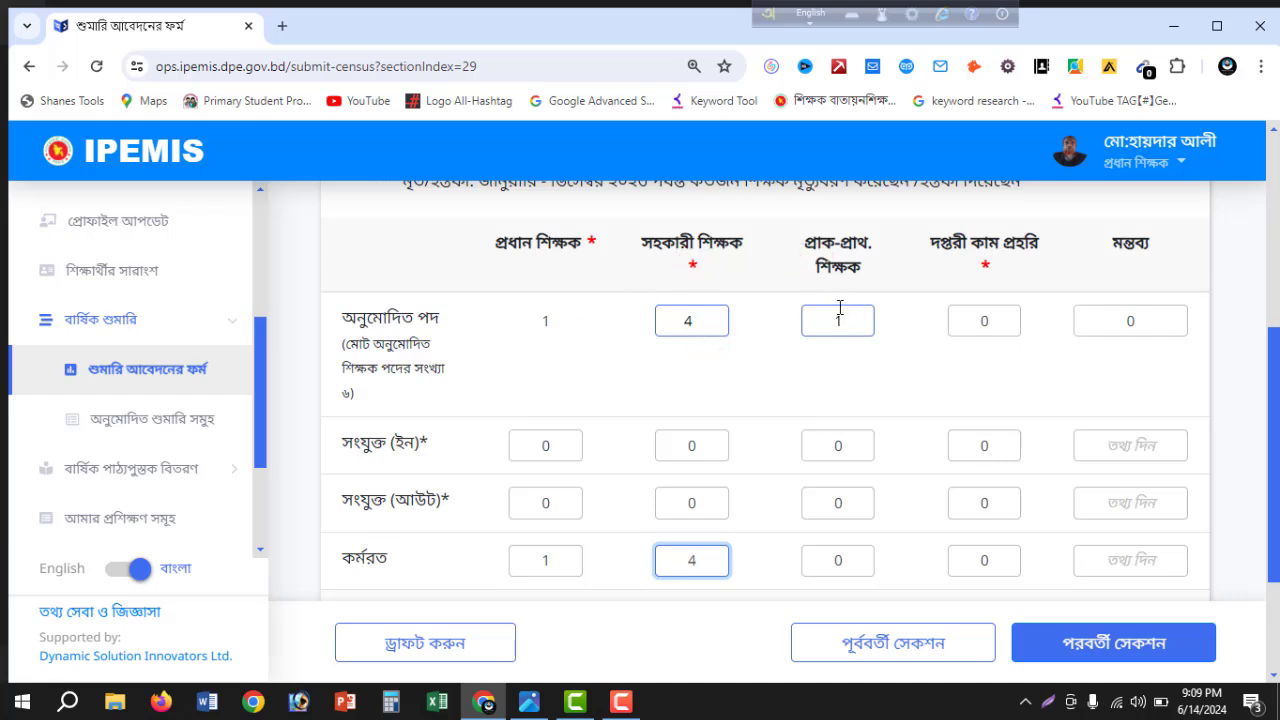
left_click(408, 464)
scroll(610, 461, "down", 1)
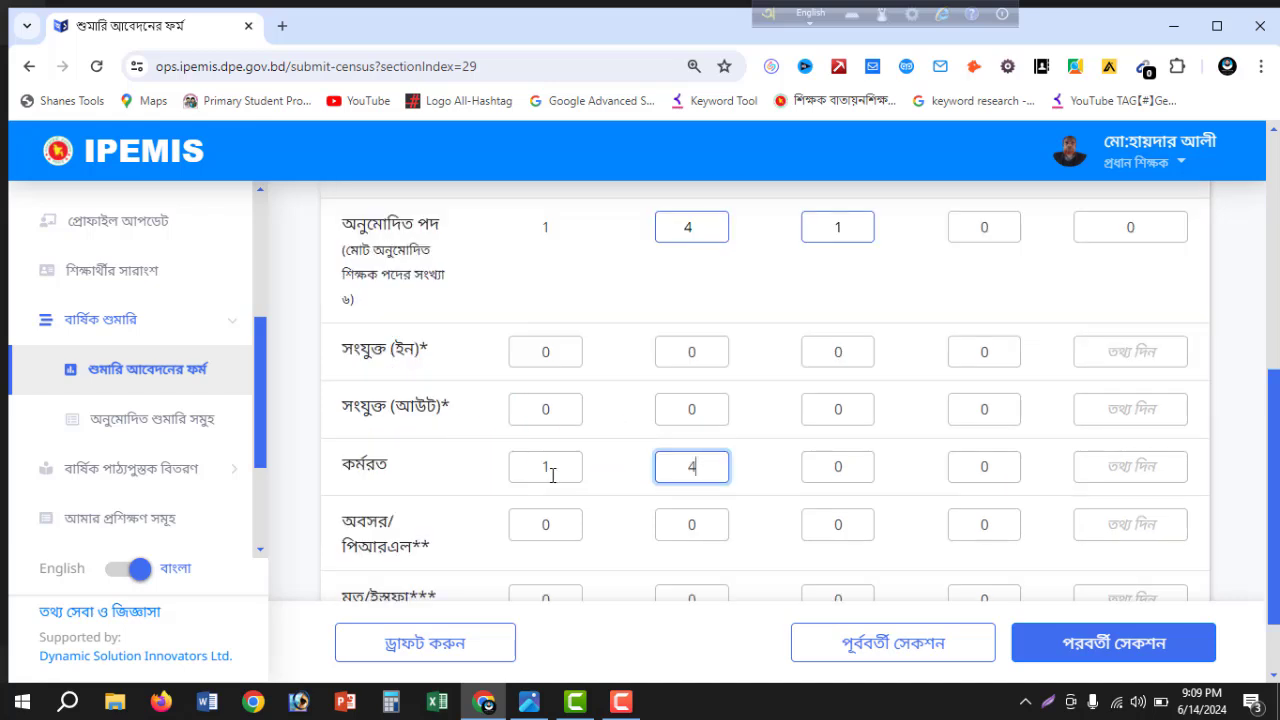
double_click(840, 466)
key("BackSpace")
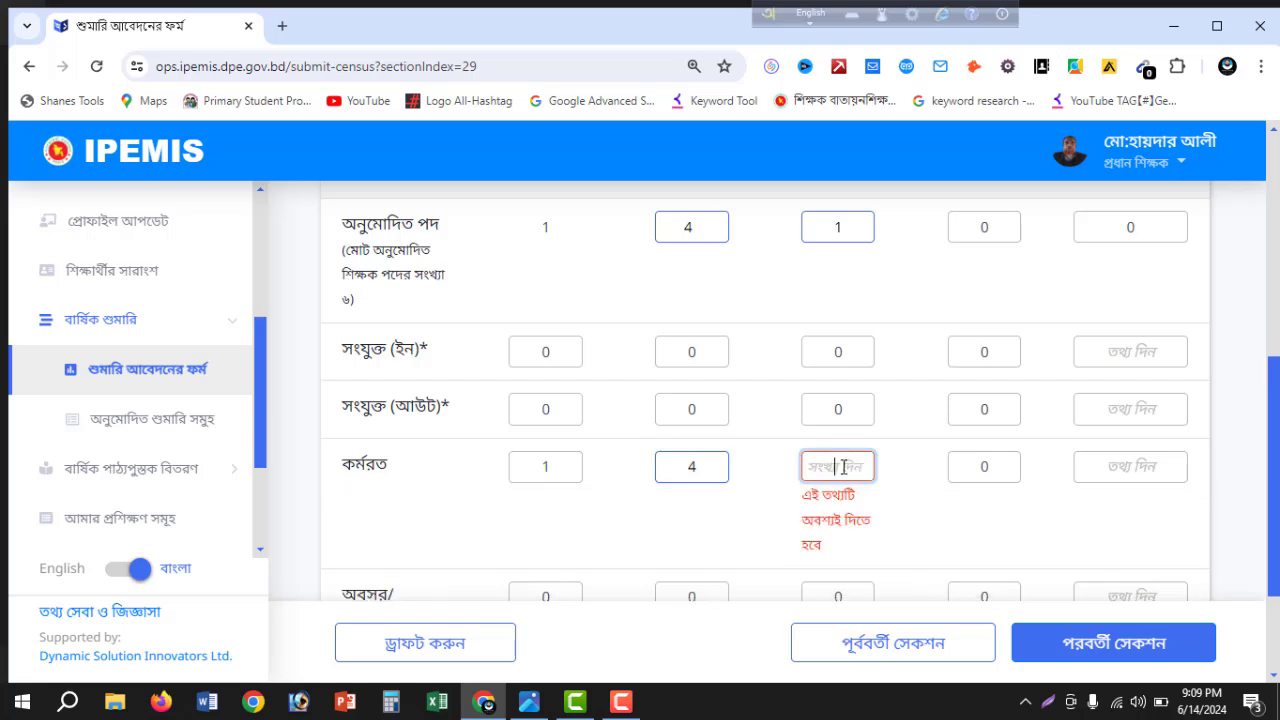
type("1")
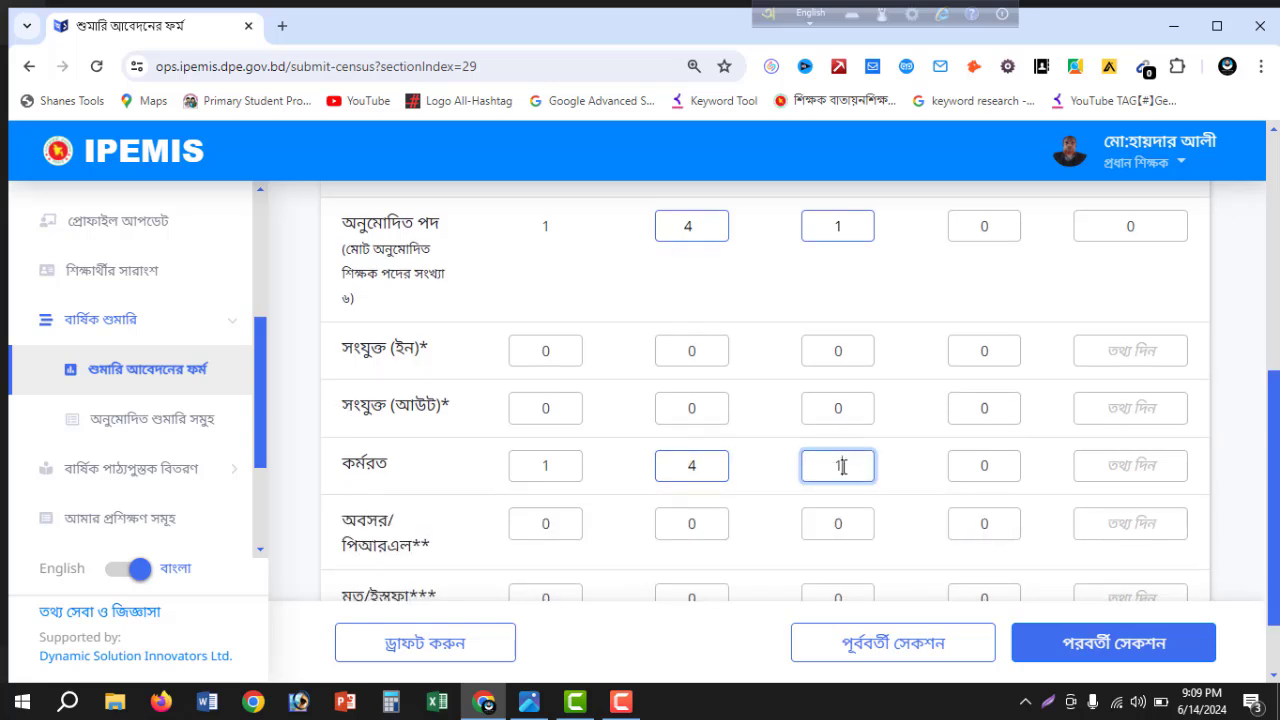
Enter 0 as the remark (মন্তব্য) for the attached-in, attached-out, working, retired/PRL and deceased/resigned rows
scroll(843, 466, "down", 2)
scroll(1130, 386, "up", 4)
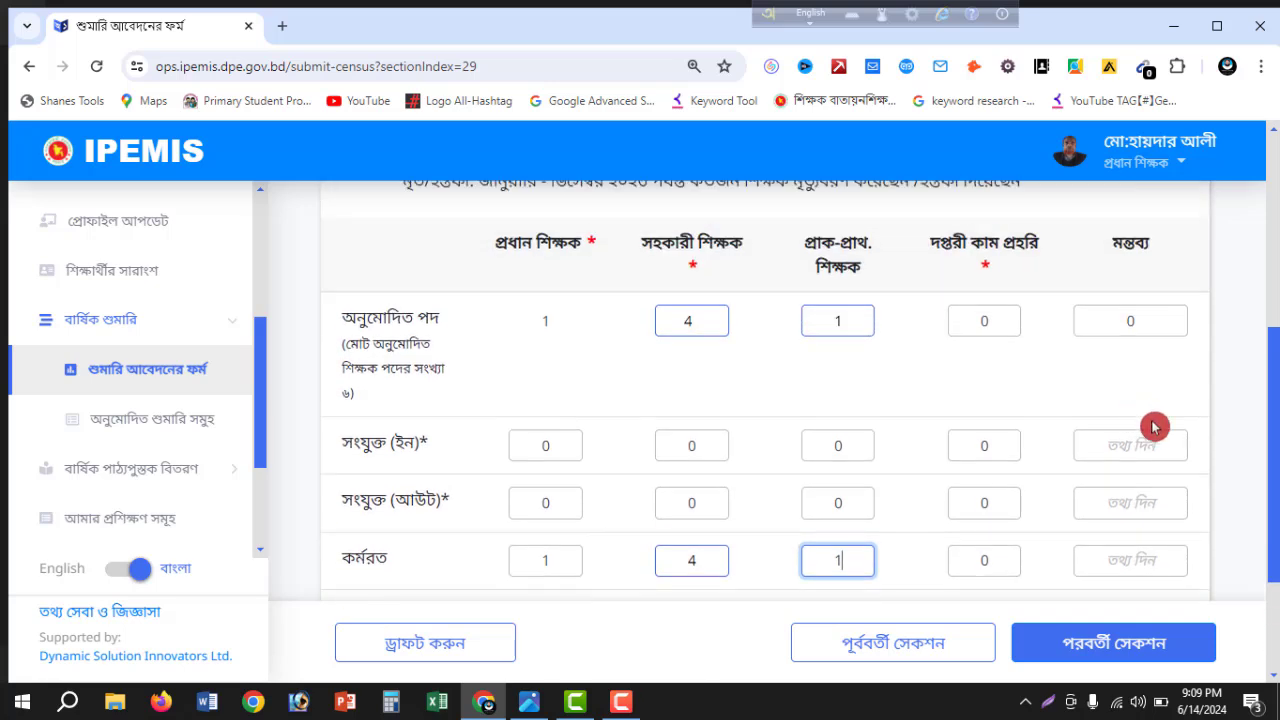
left_click(1163, 449)
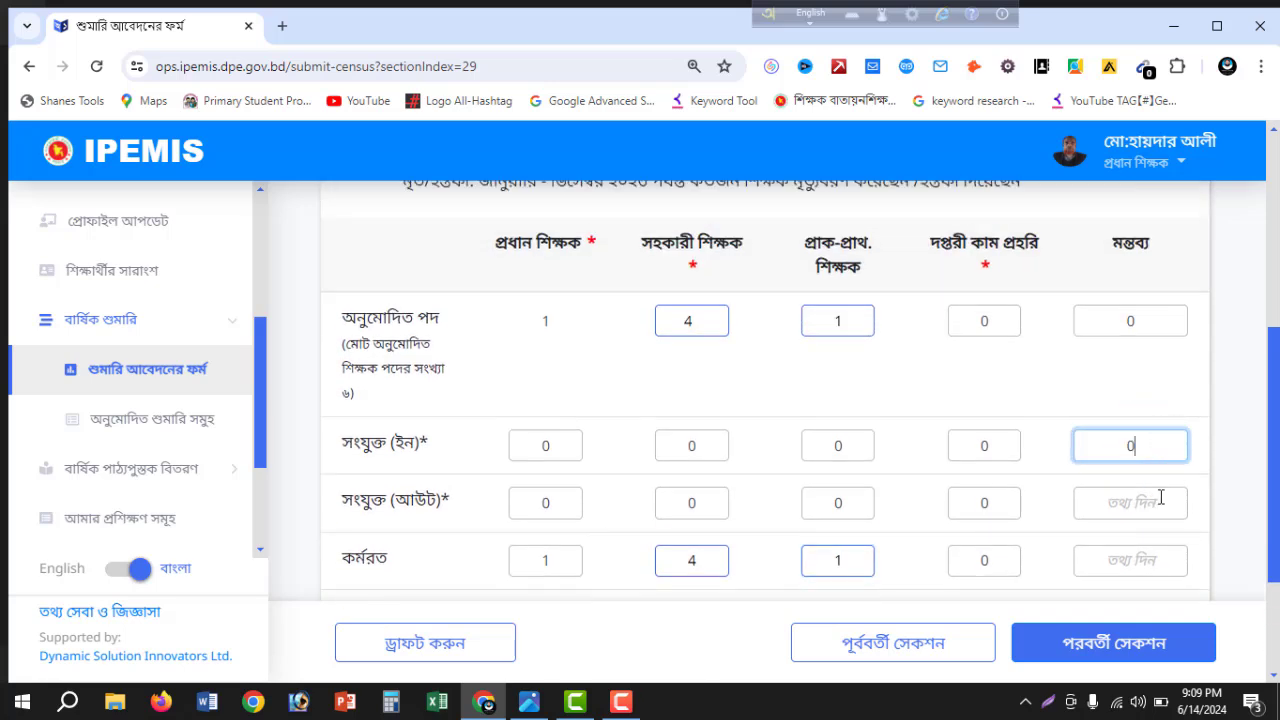
left_click(1160, 500)
scroll(1160, 496, "down", 2)
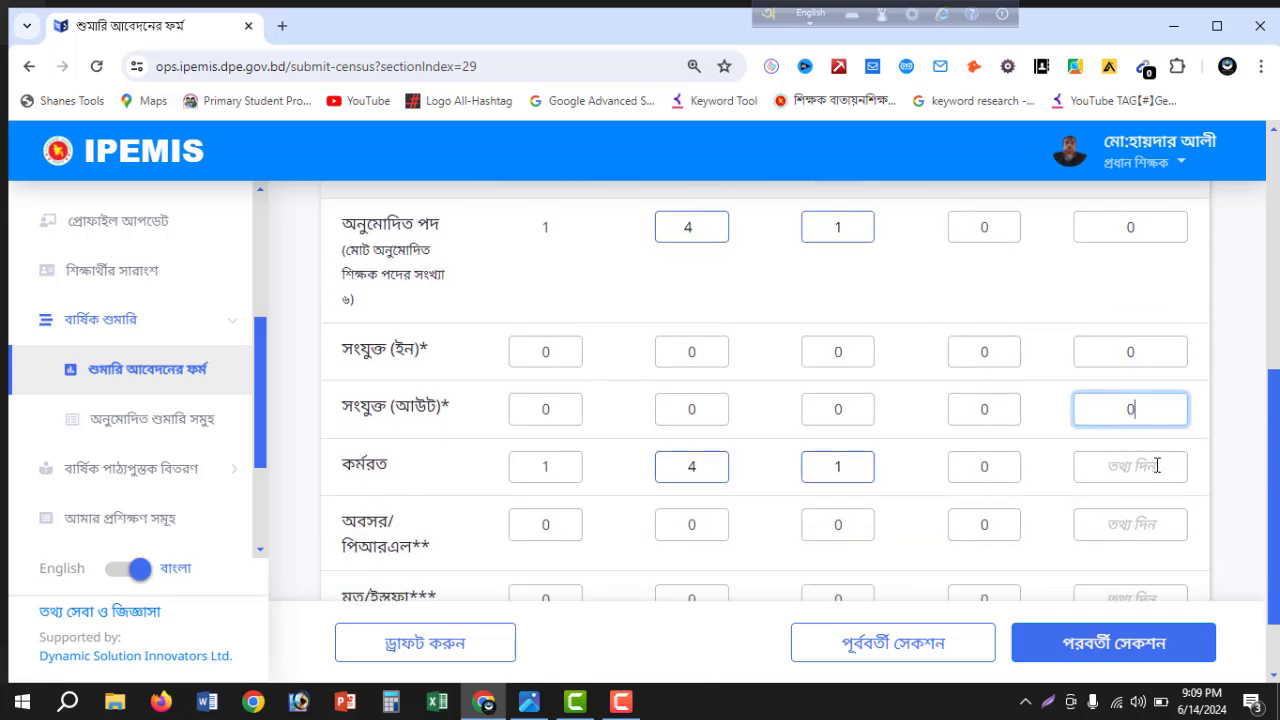
left_click(1153, 456)
left_click(1140, 527)
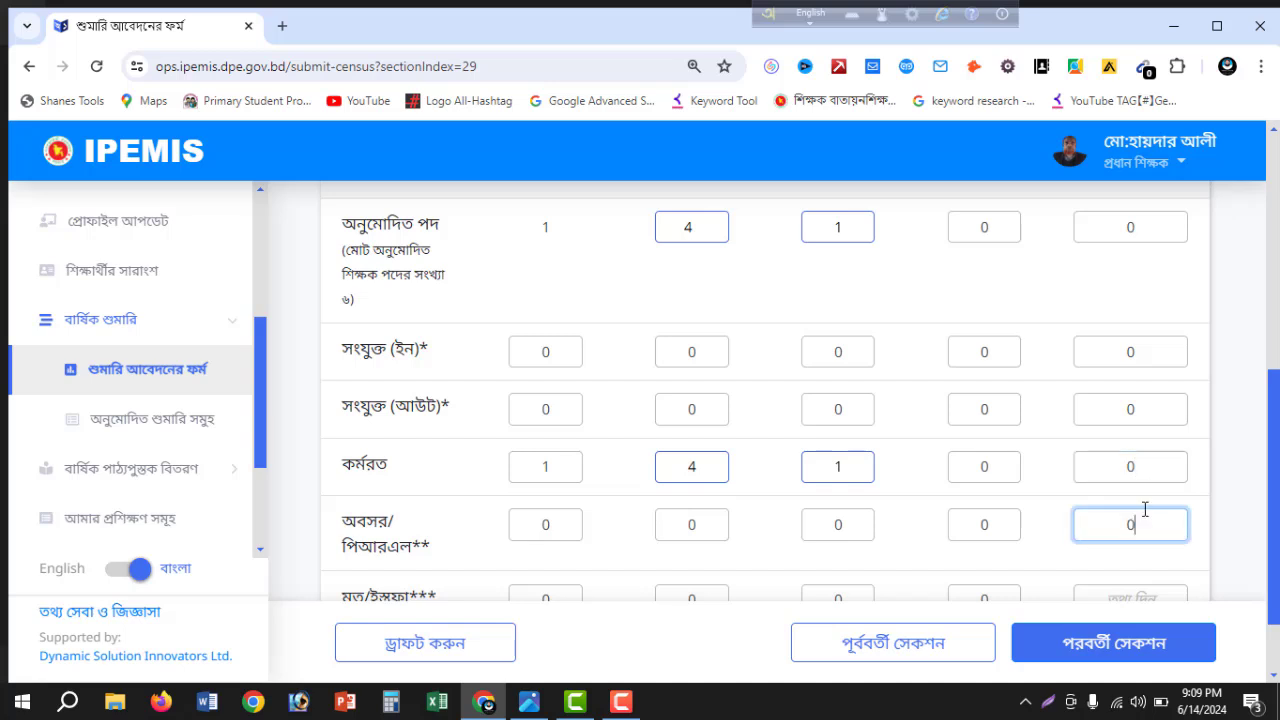
scroll(1145, 510, "down", 2)
left_click(1140, 503)
type("0")
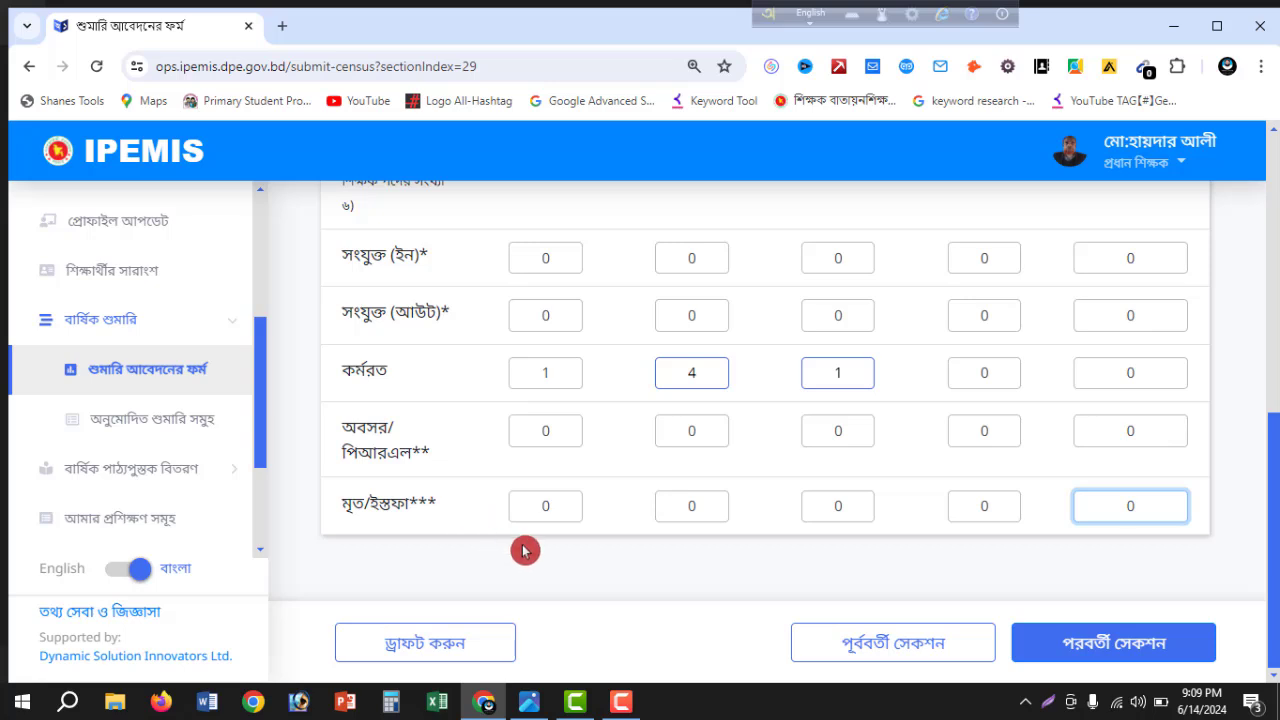
Save the teacher-posts section and advance past the vacant-post duration section to the detailed teacher information
left_click(1080, 650)
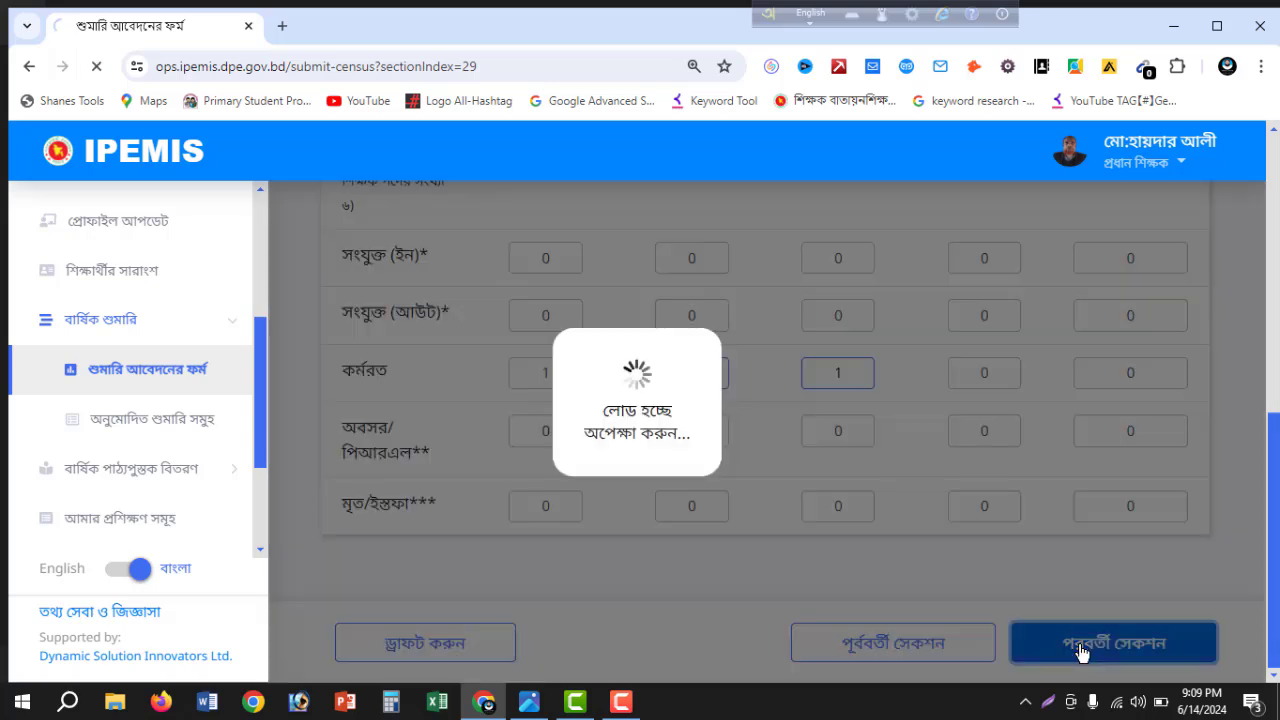
left_click(1080, 650)
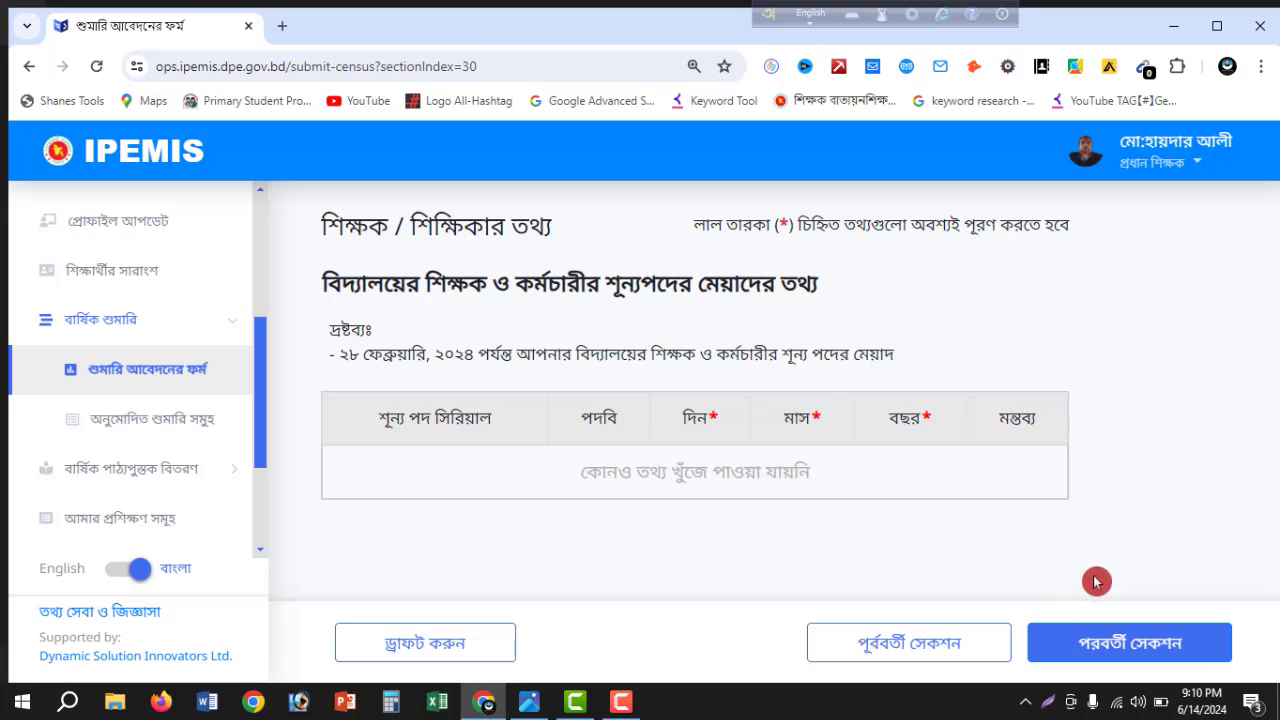
left_click(1119, 650)
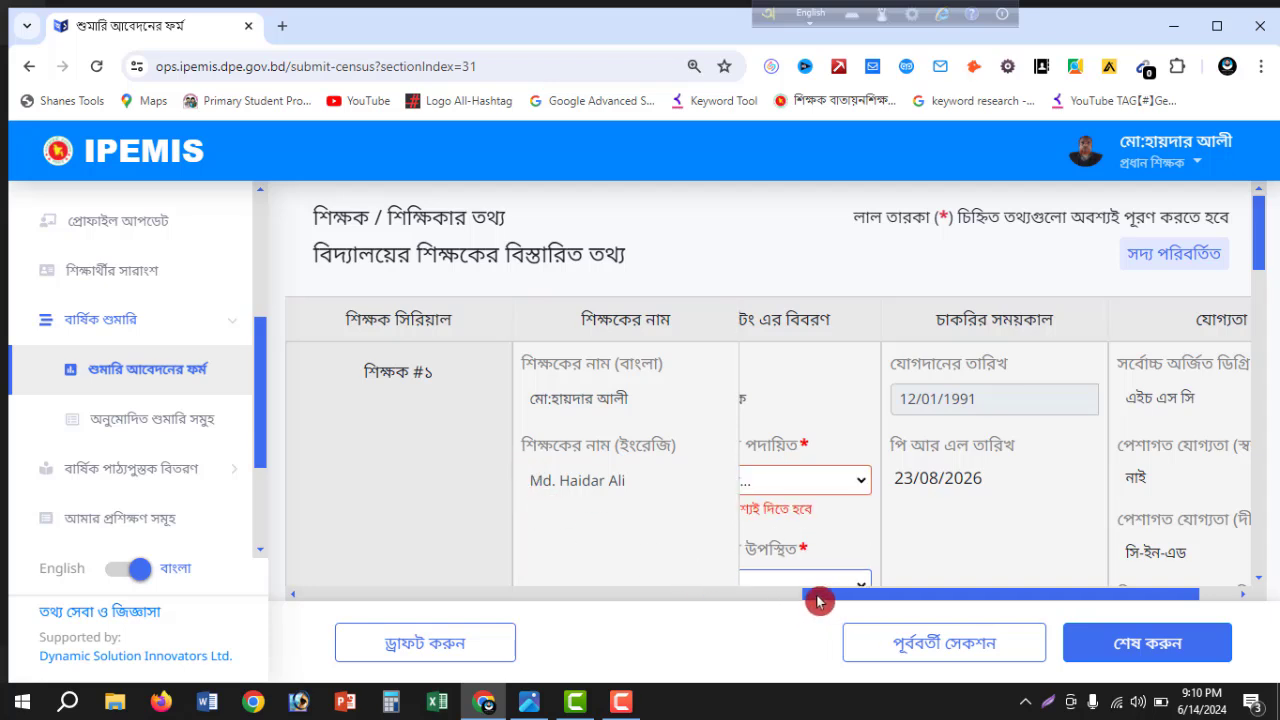
Review teacher #1's details and set the posted-at-this-school field (এ বিদ্যালয়ে পদায়িত) to হ্যাঁ
left_click_drag(820, 600, 334, 603)
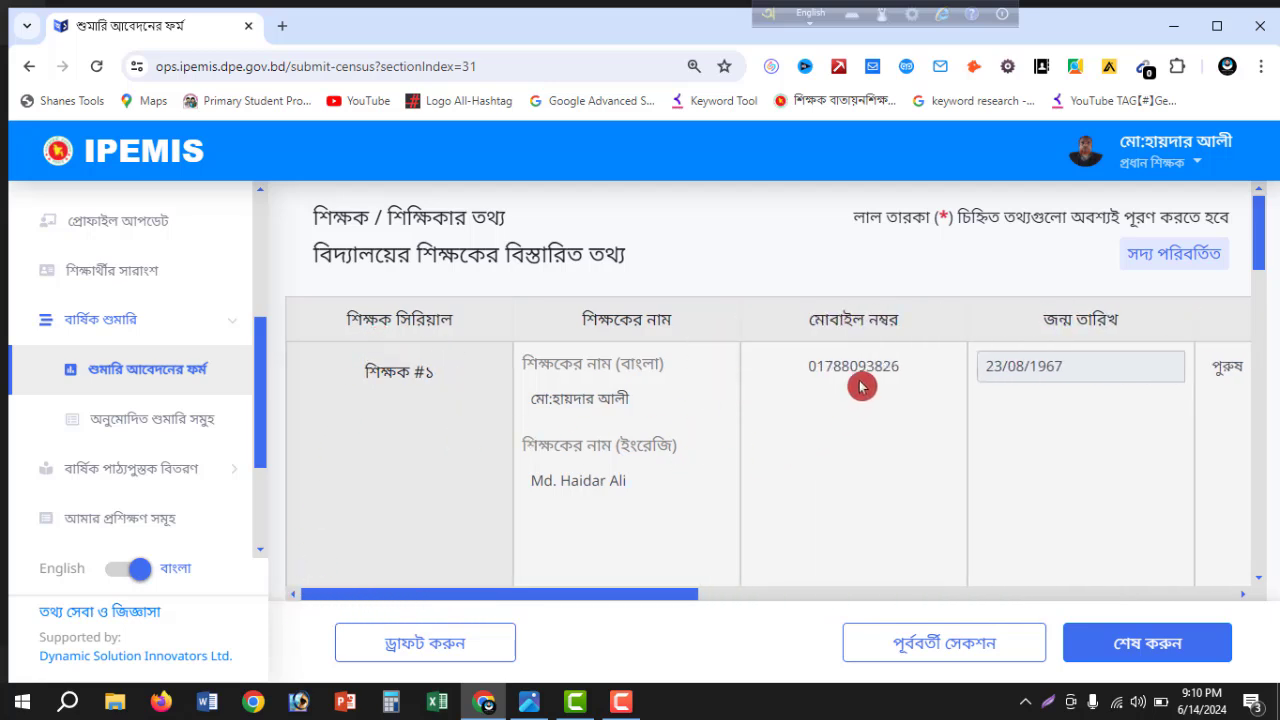
left_click_drag(693, 598, 786, 597)
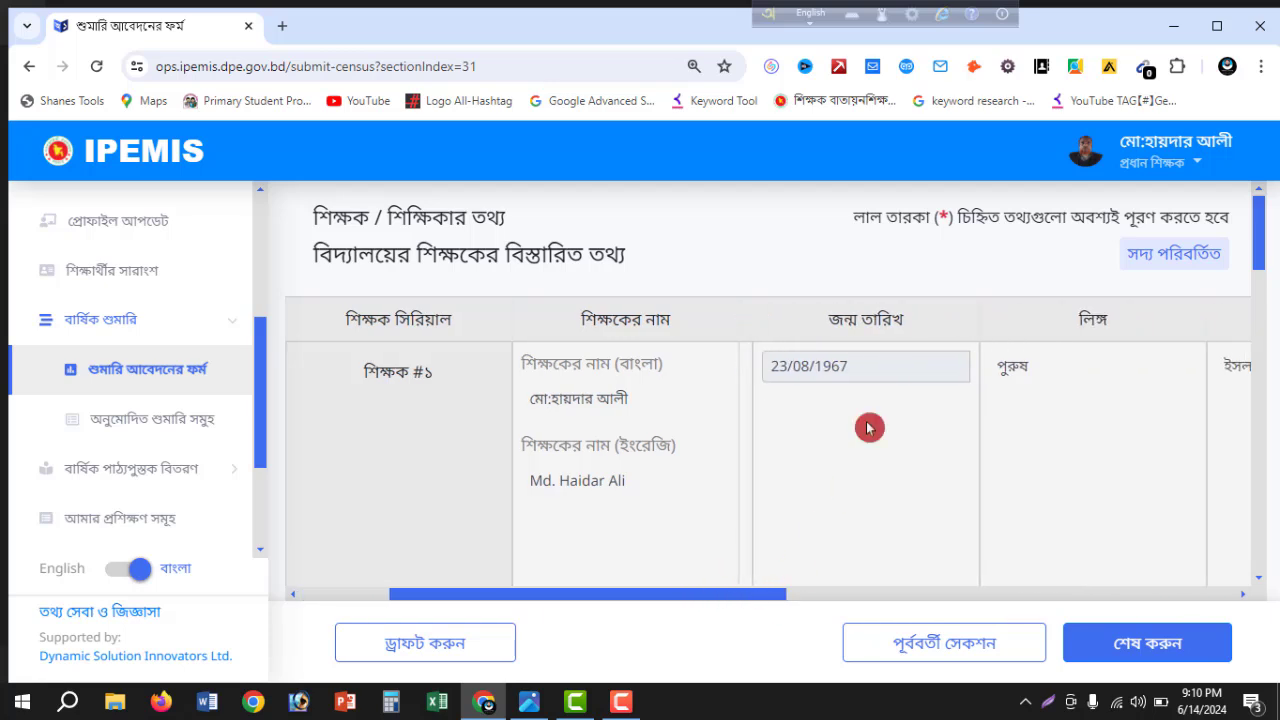
left_click(891, 366)
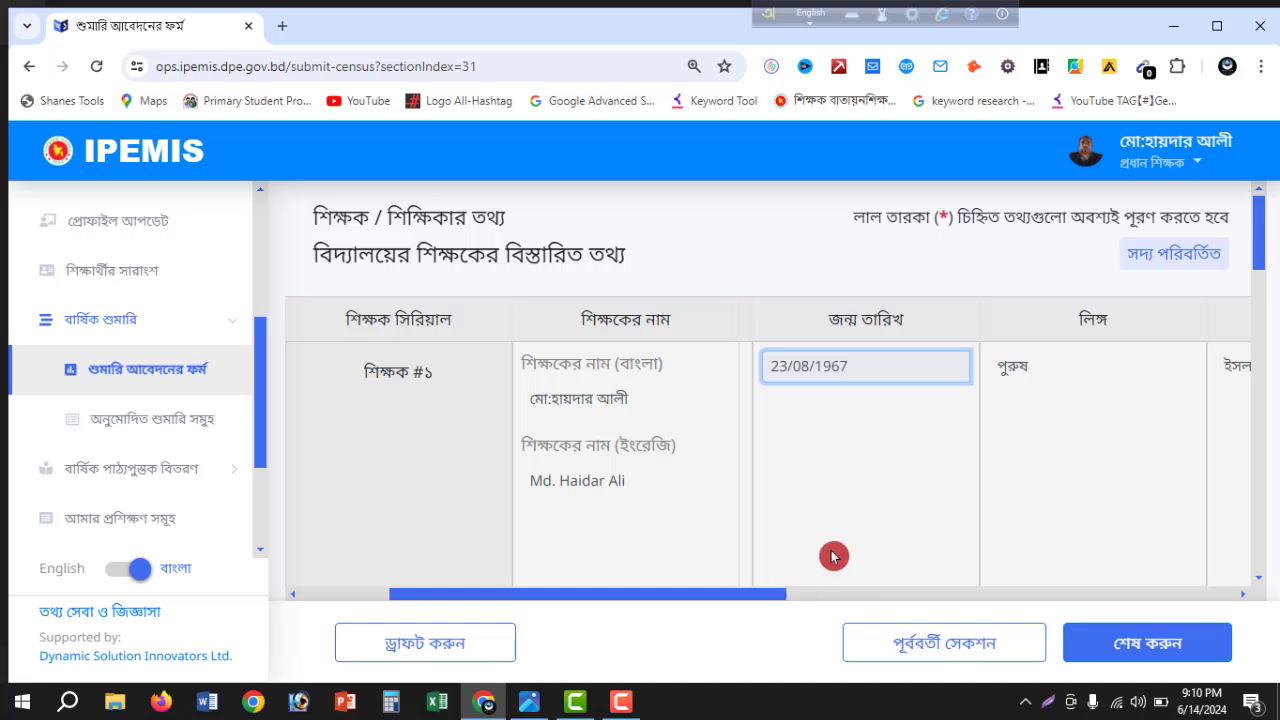
left_click(847, 492)
left_click_drag(766, 594, 1094, 597)
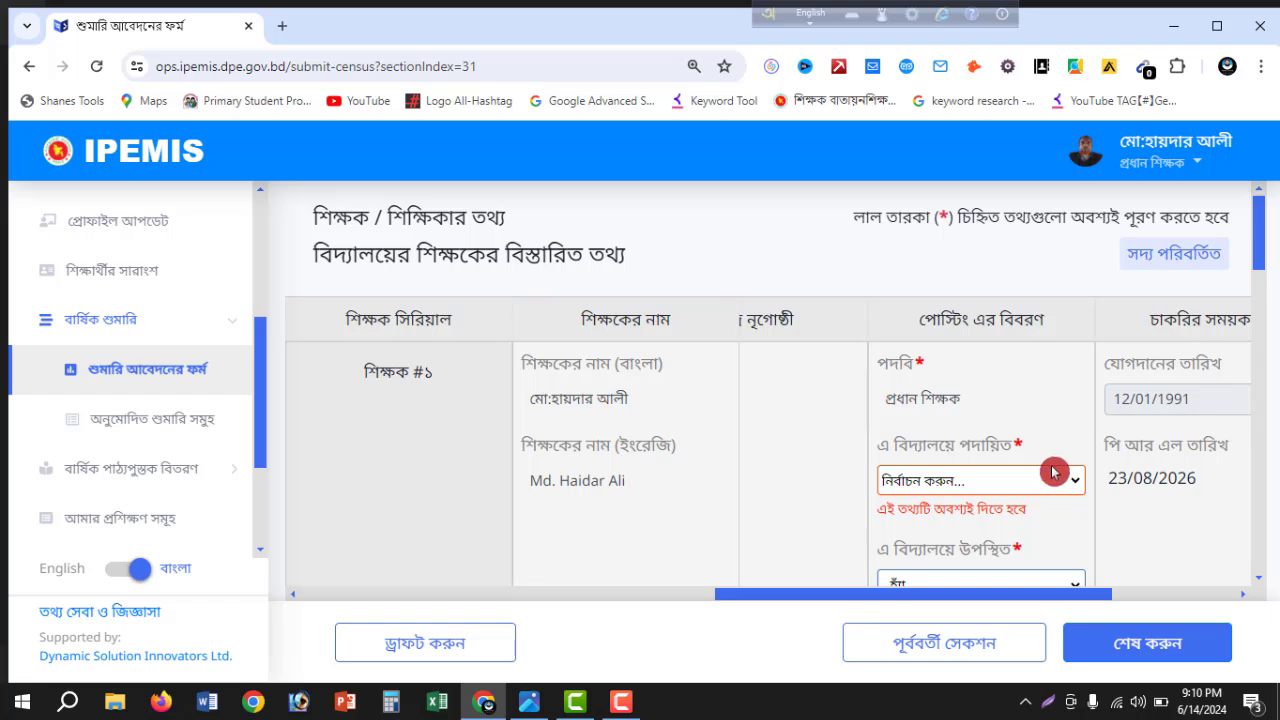
scroll(1062, 479, "down", 1)
left_click(988, 388)
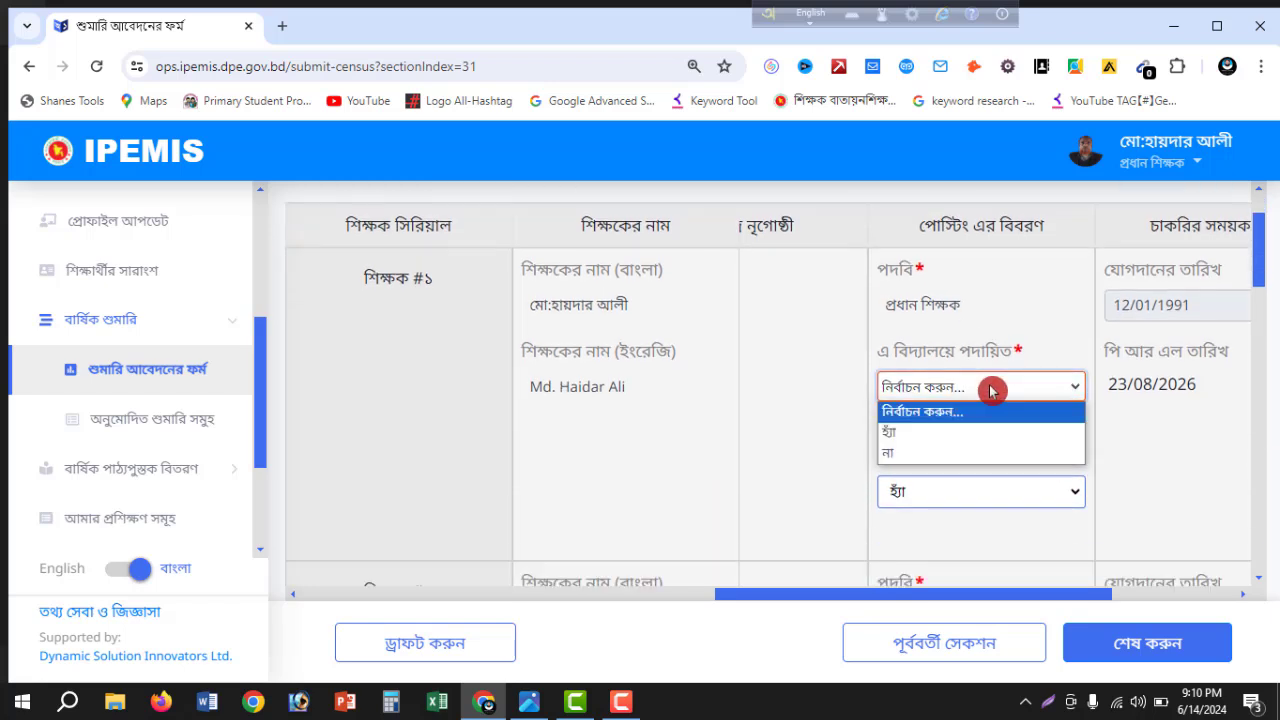
left_click(892, 432)
Set teacher #2's posted-at-this-school field (এ বিদ্যালয়ে পদায়িত) to হ্যাঁ
scroll(996, 430, "down", 2)
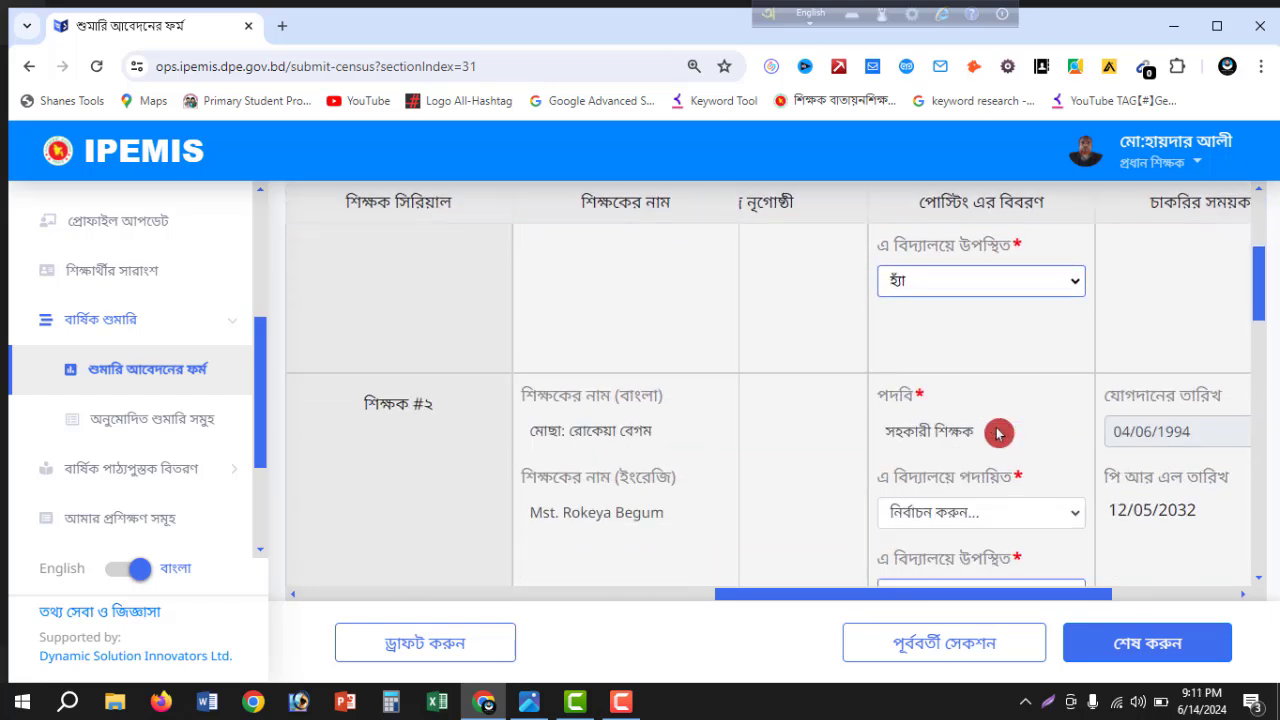
scroll(996, 430, "down", 2)
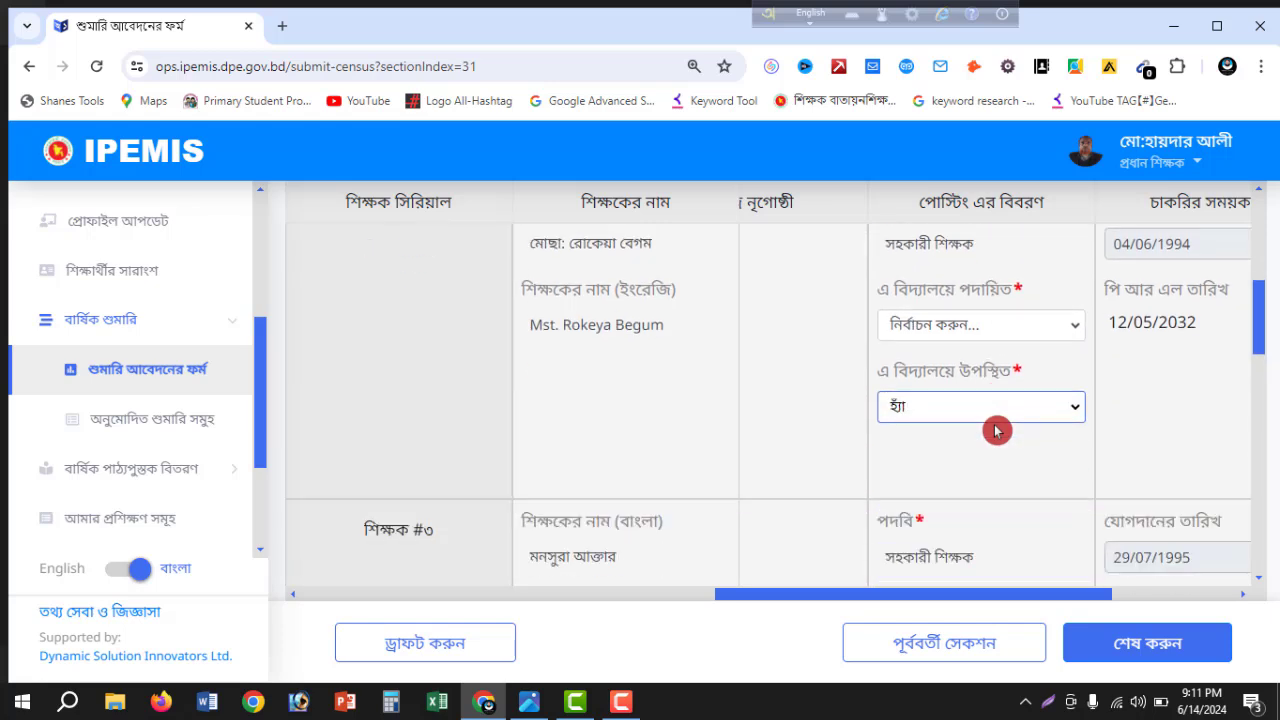
left_click(960, 330)
left_click(903, 372)
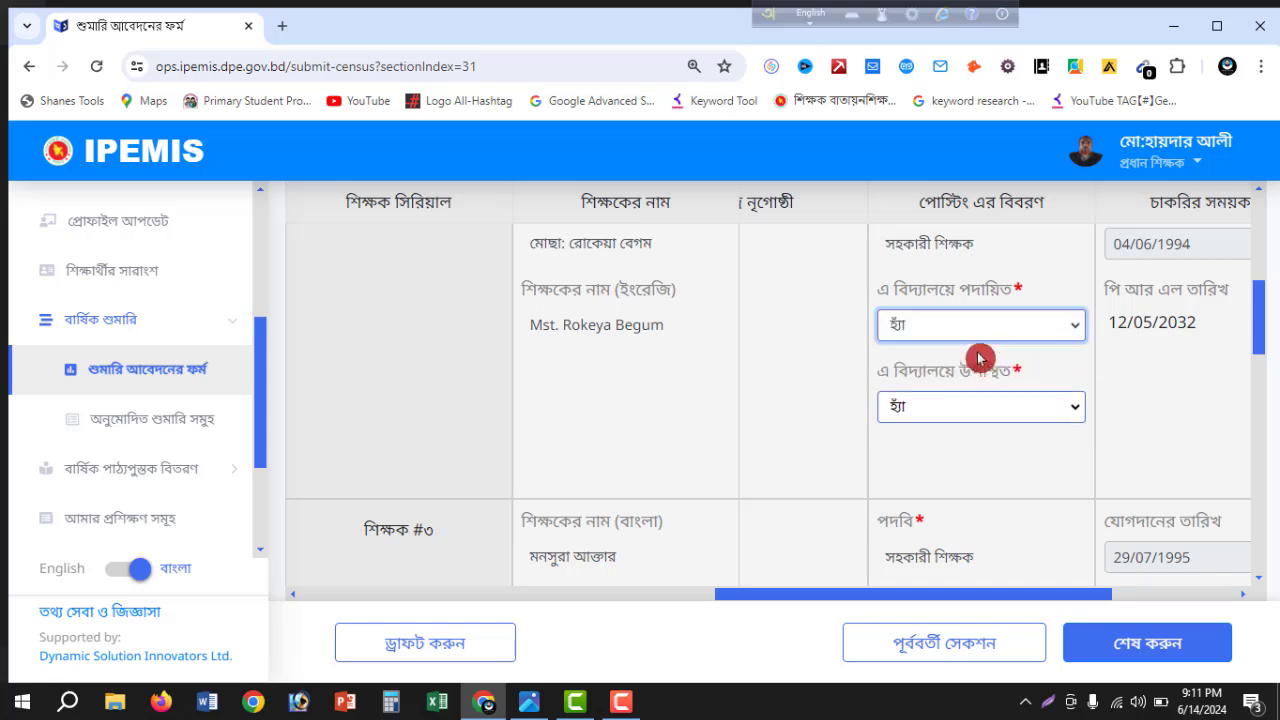
Set the posted-at-this-school field (এ বিদ্যালয়ে পদায়িত) to হ্যাঁ for teachers #3 and #4
scroll(993, 370, "down", 2)
scroll(989, 378, "down", 1)
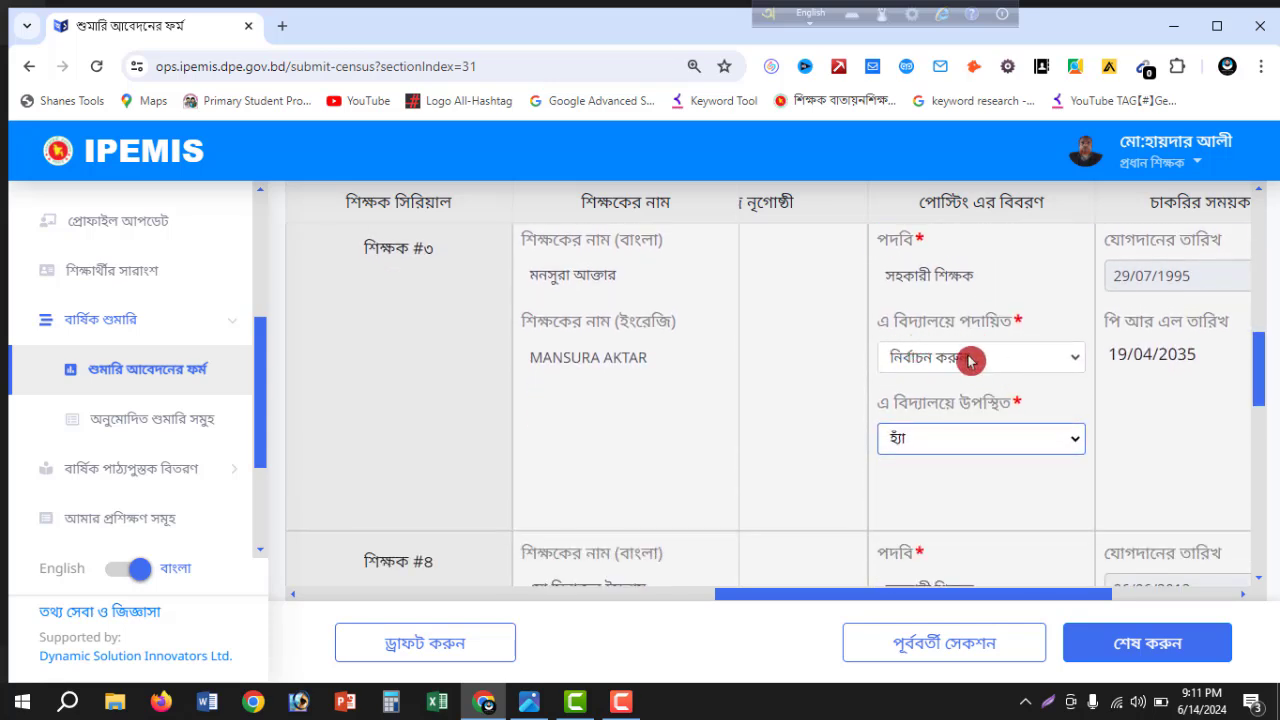
left_click(972, 357)
left_click(889, 403)
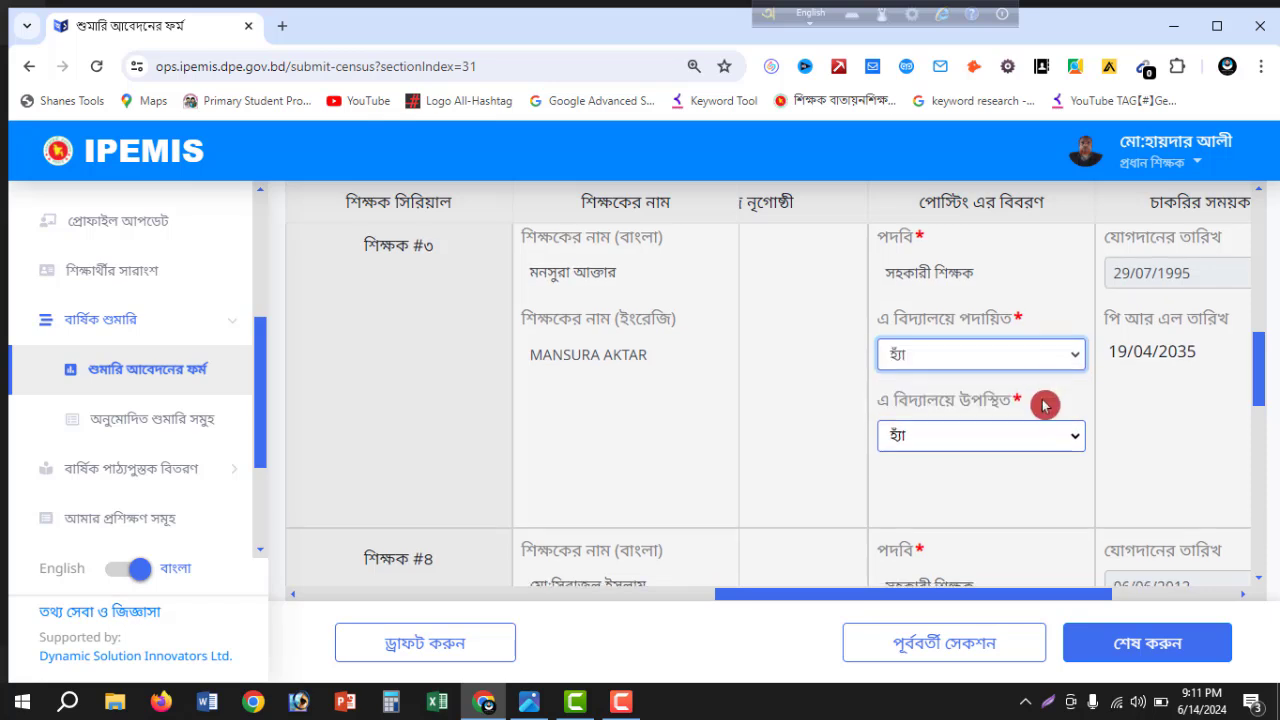
scroll(1044, 404, "down", 2)
scroll(1044, 404, "down", 1)
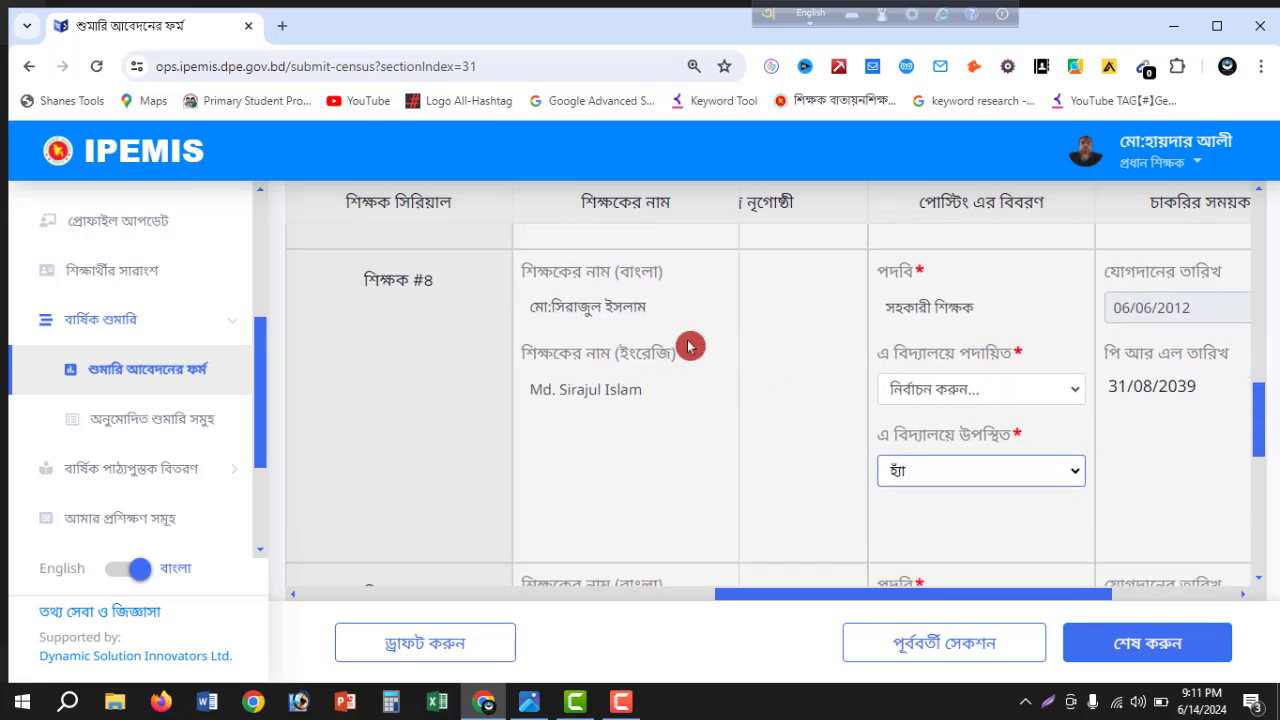
left_click(1018, 383)
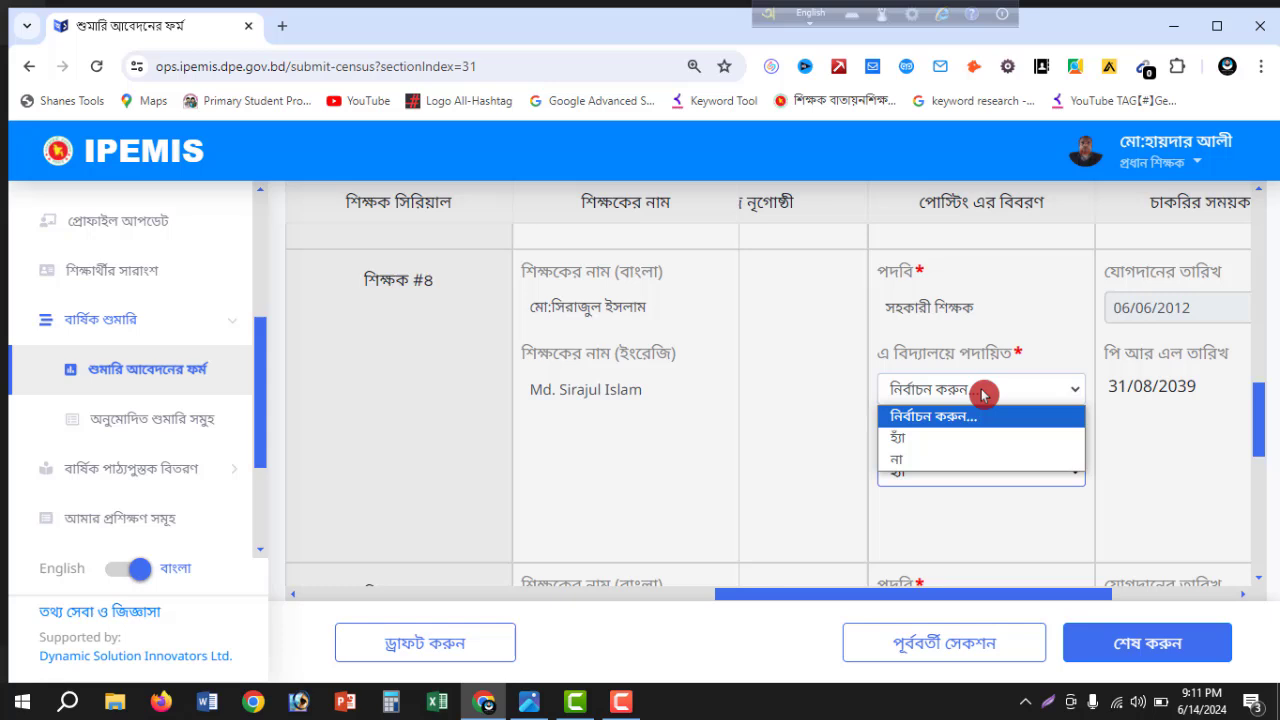
left_click(920, 432)
Set the posted-at-this-school field (এ বিদ্যালয়ে পদায়িত) to হ্যাঁ for teachers #5 and #6
scroll(1030, 414, "down", 3)
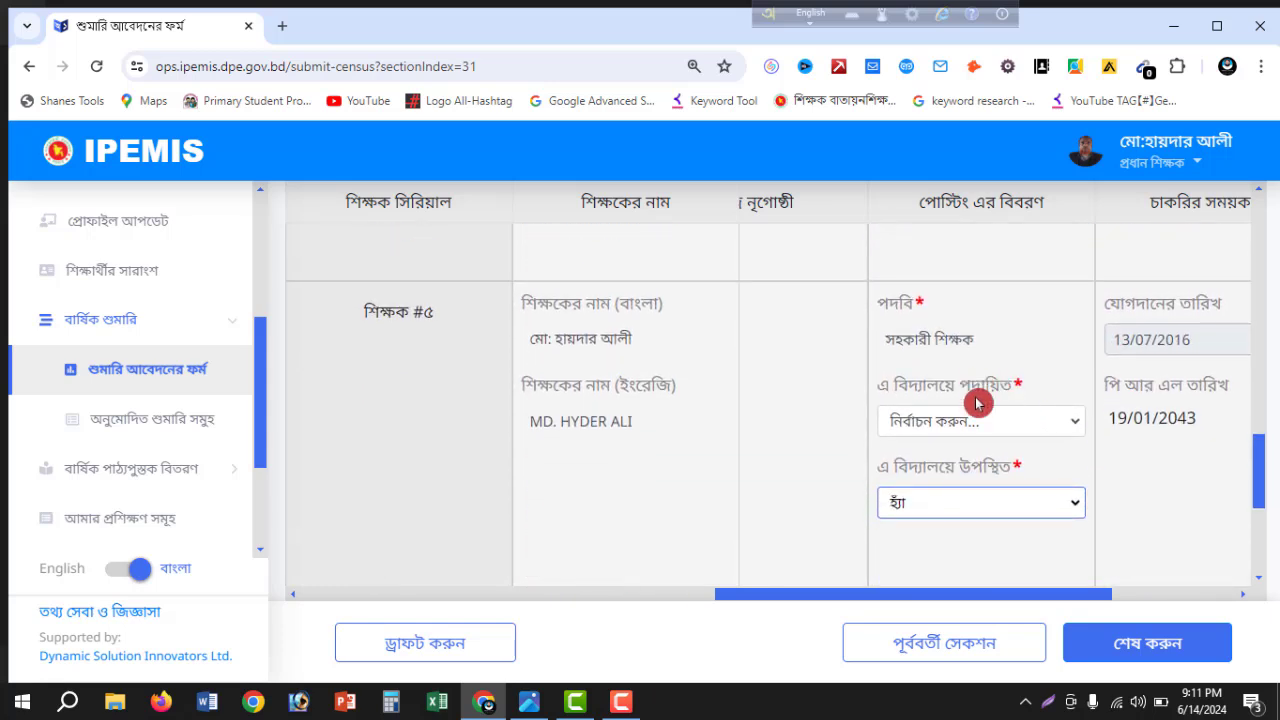
left_click(977, 425)
left_click(905, 466)
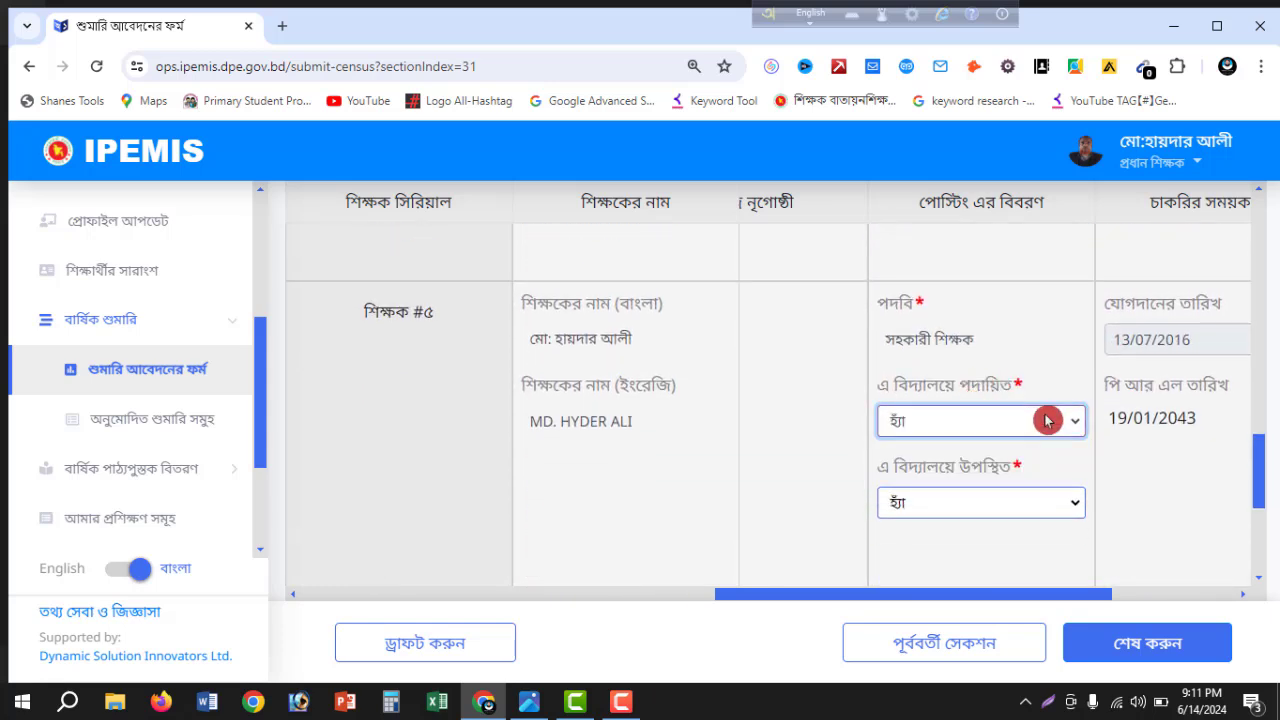
scroll(1047, 420, "down", 2)
scroll(1047, 420, "down", 2)
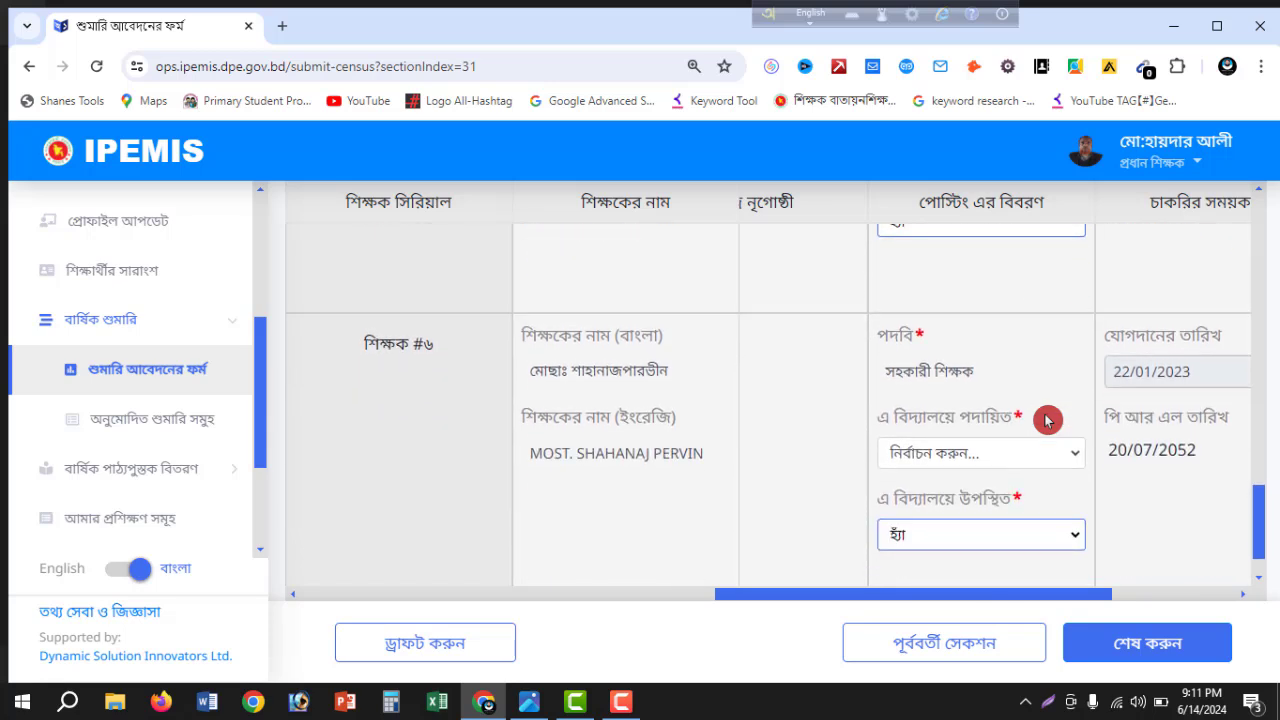
left_click(965, 393)
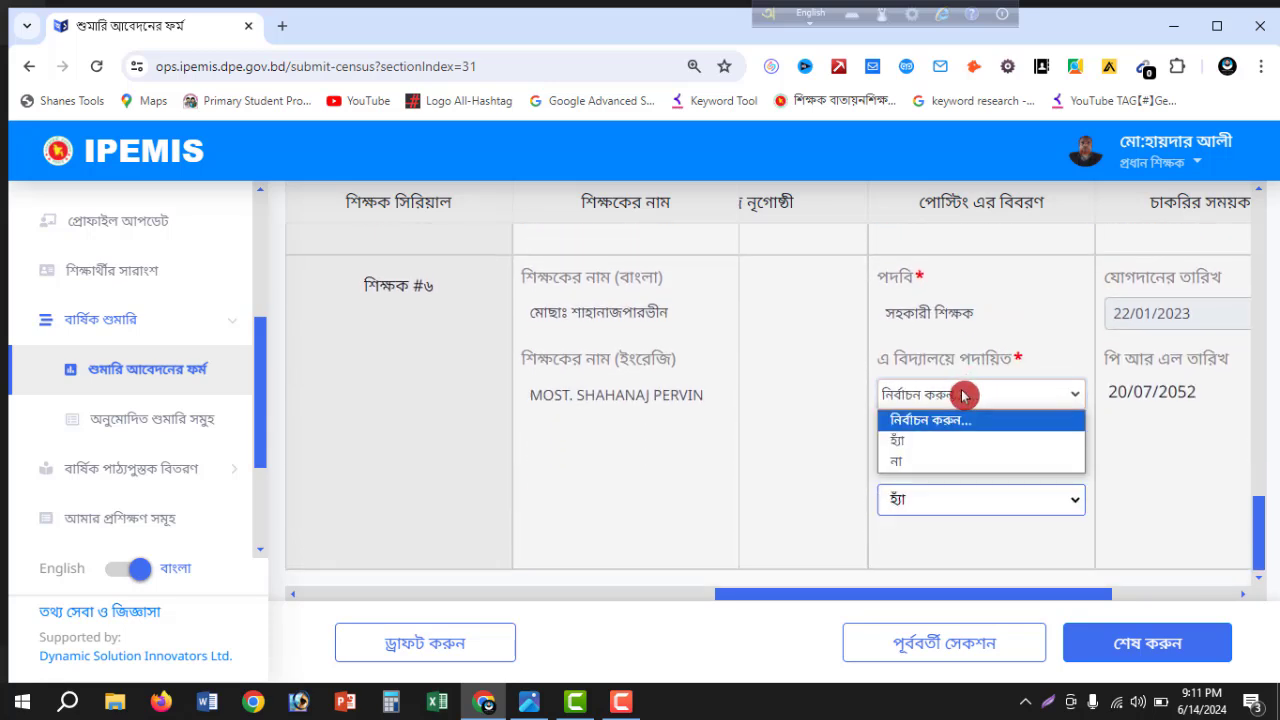
left_click(929, 437)
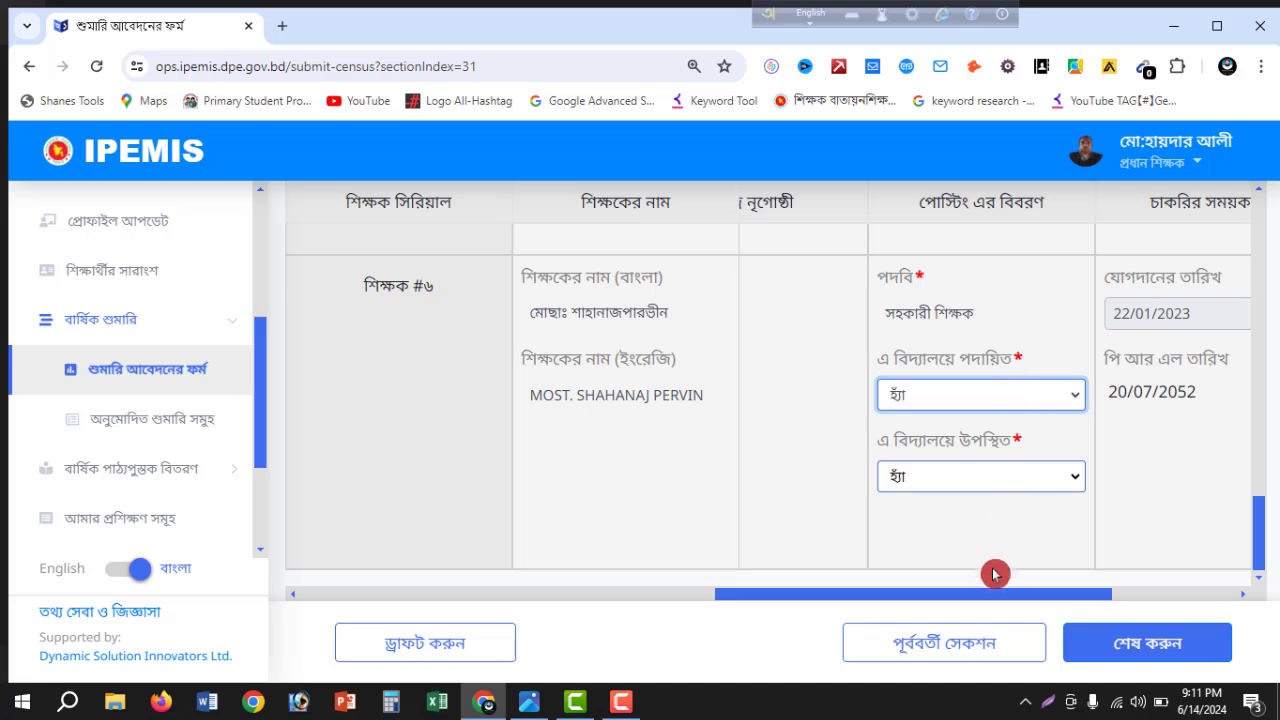
Finish the detailed teacher information section, check the completion of all census sections, and proceed to the submission preview
left_click_drag(990, 602, 1137, 594)
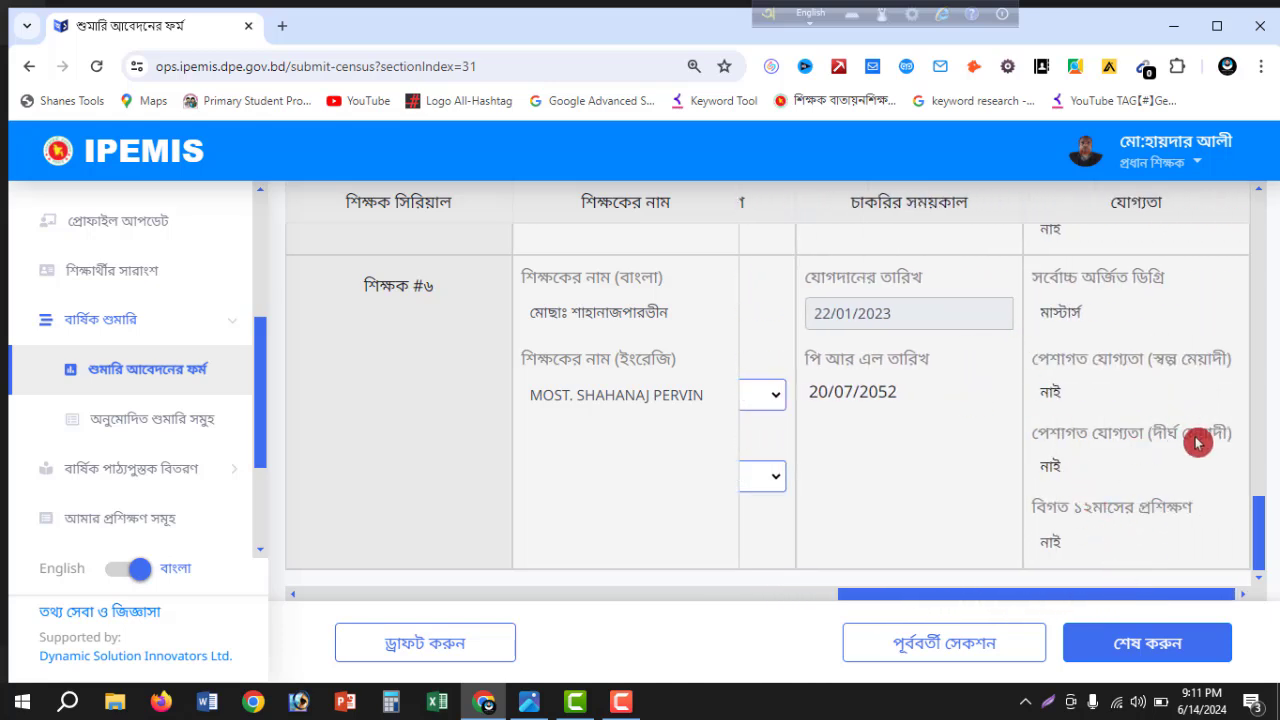
left_click(1141, 650)
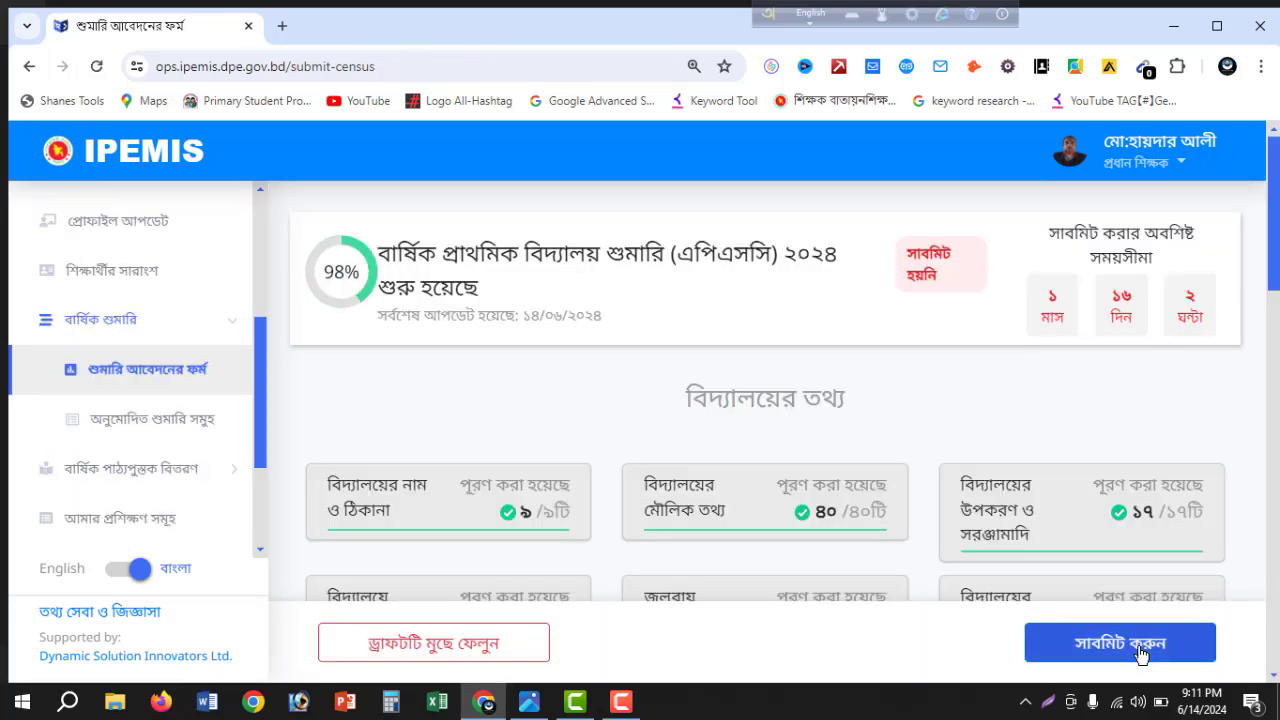
scroll(1114, 517, "down", 4)
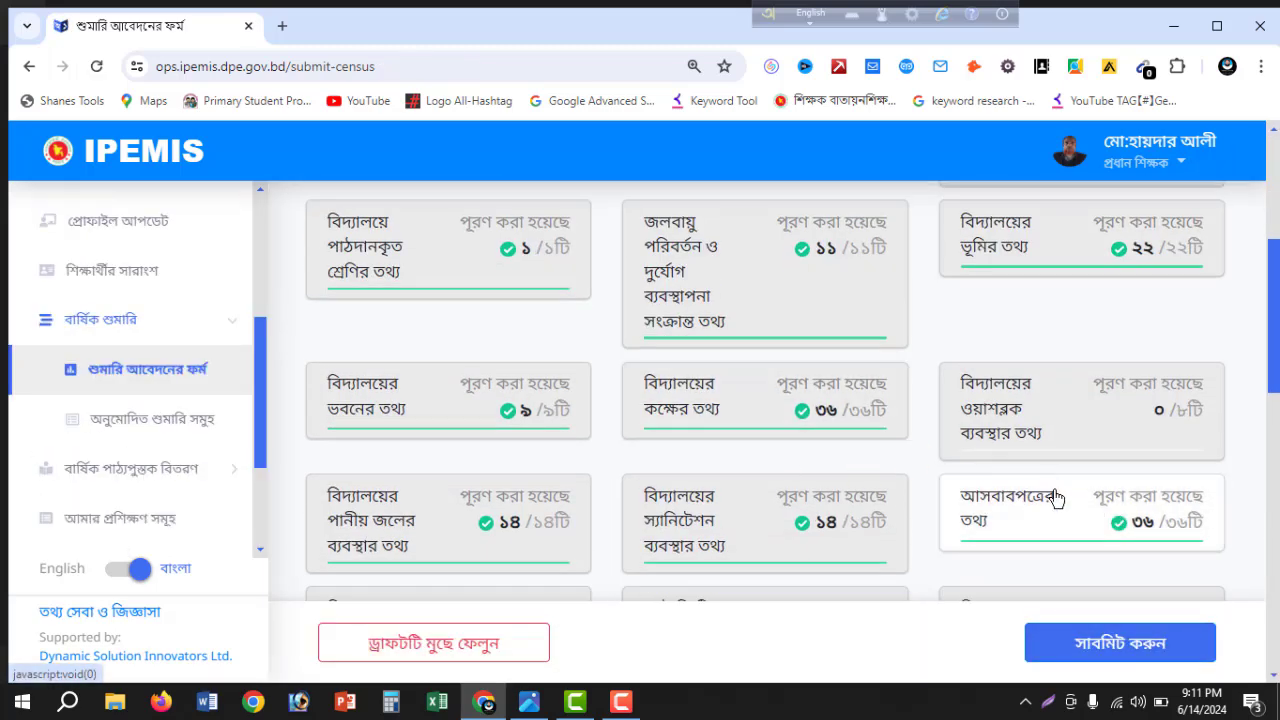
scroll(1057, 497, "down", 10)
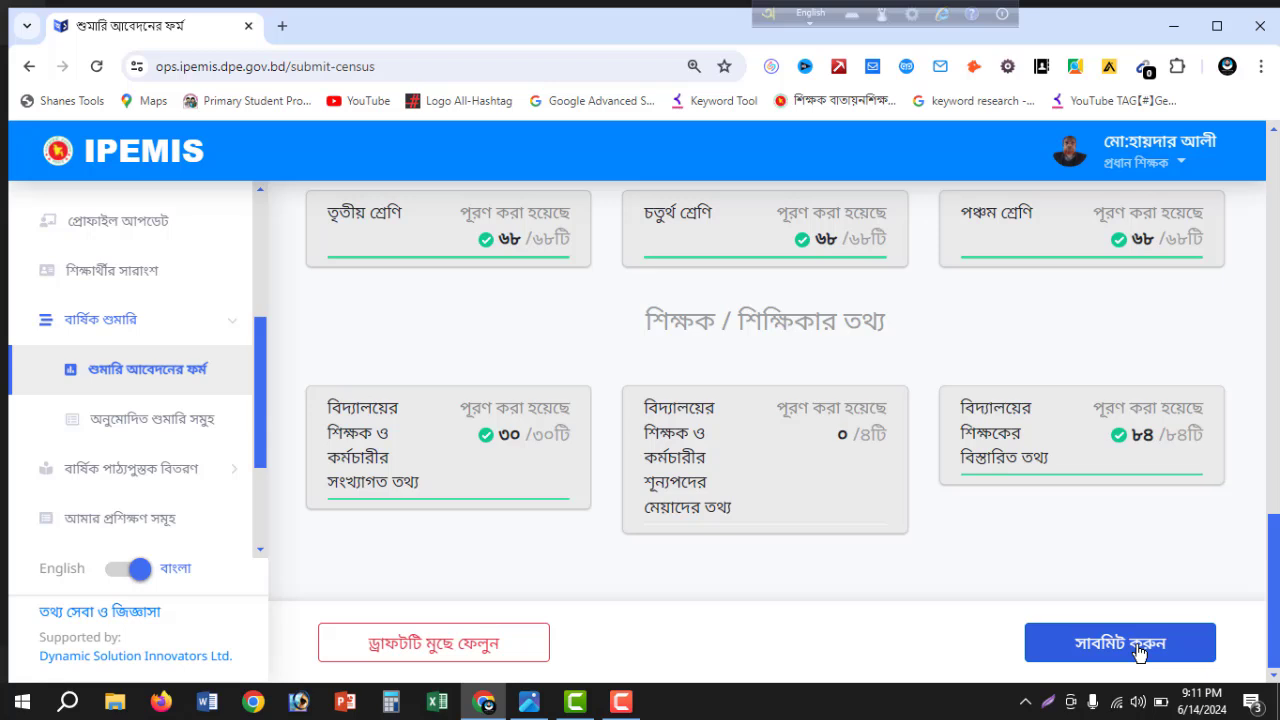
left_click(1138, 648)
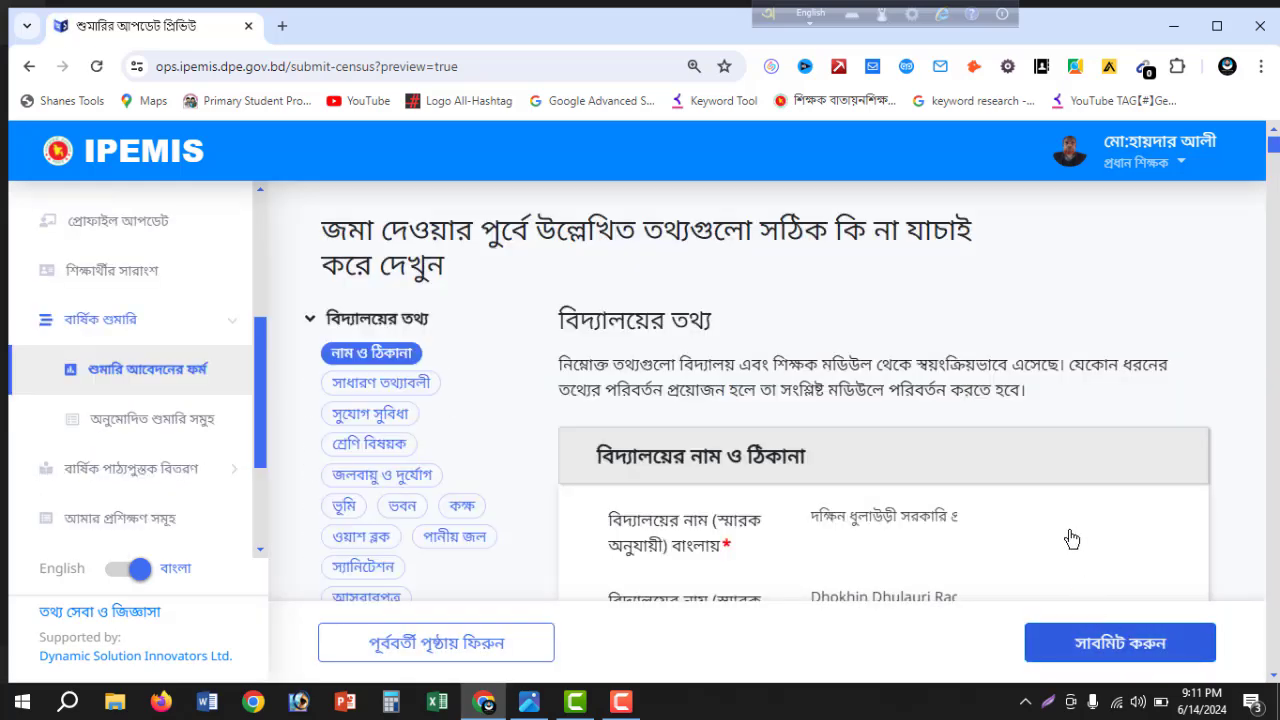
Review the census preview through to the teacher details, then submit the 2024 census for approval and confirm the submission
scroll(1070, 540, "down", 10)
scroll(1070, 540, "down", 10)
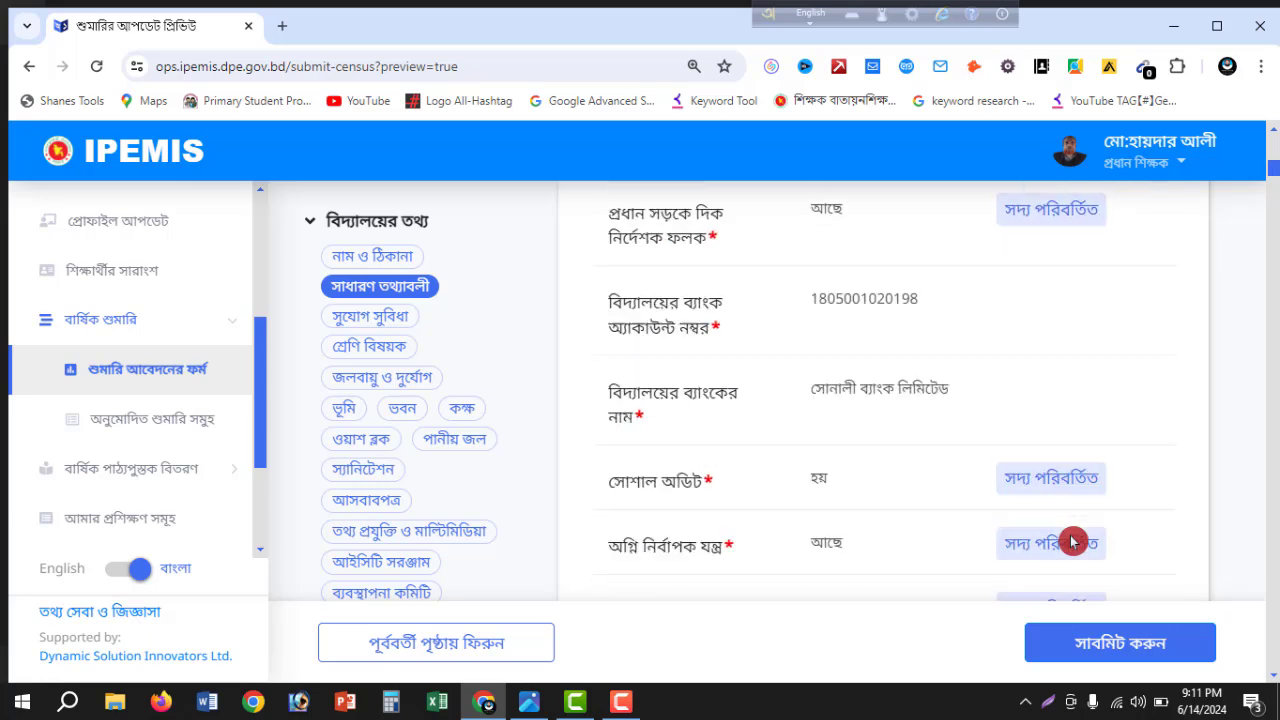
scroll(1275, 175, "down", 15)
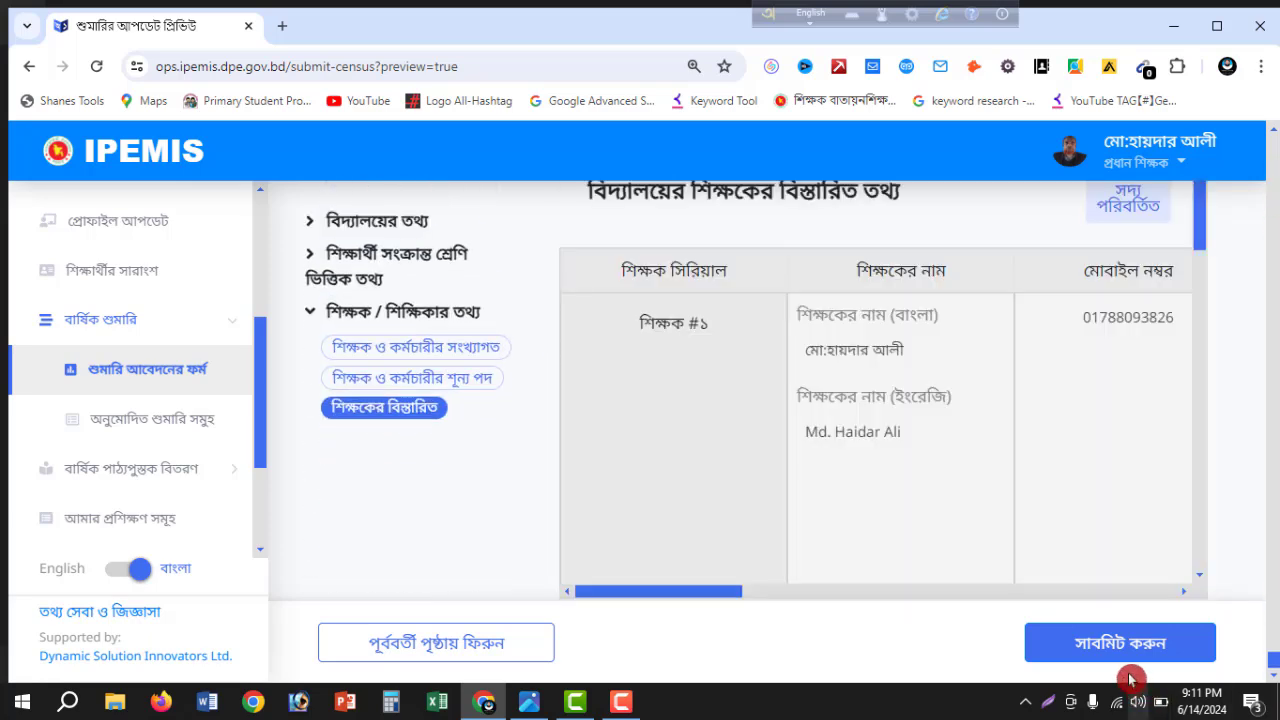
left_click(1116, 648)
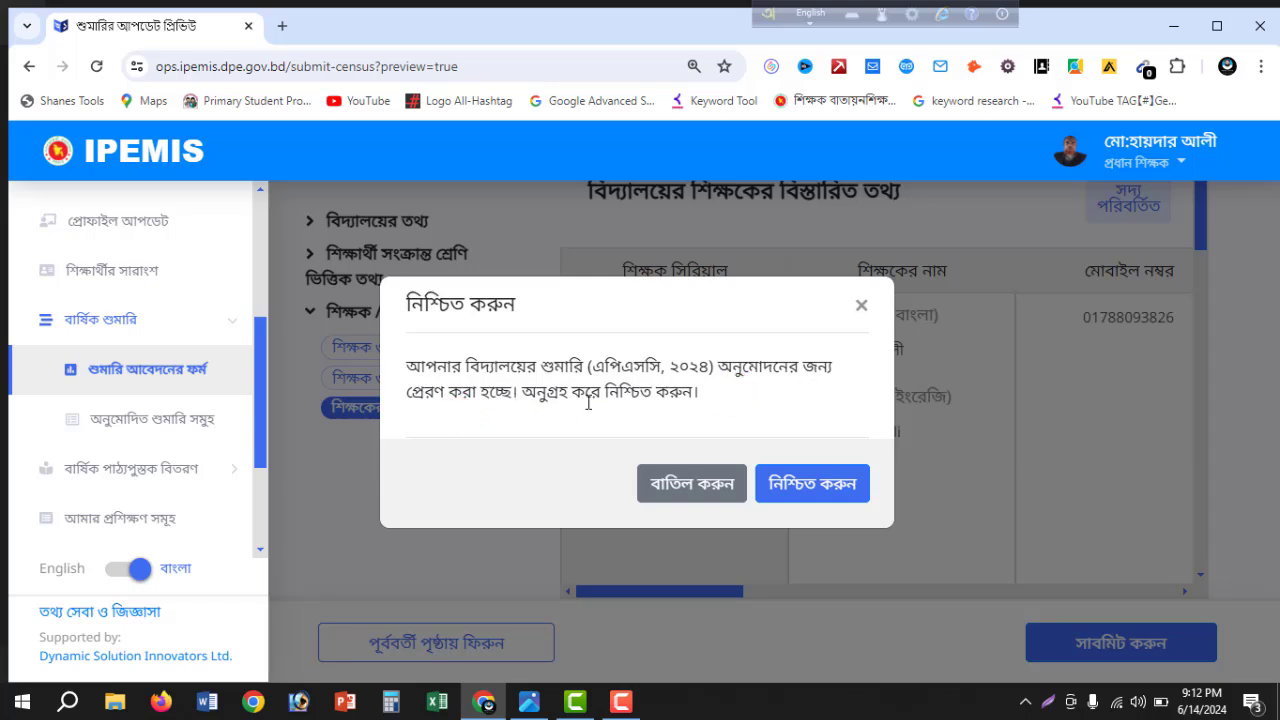
left_click(791, 488)
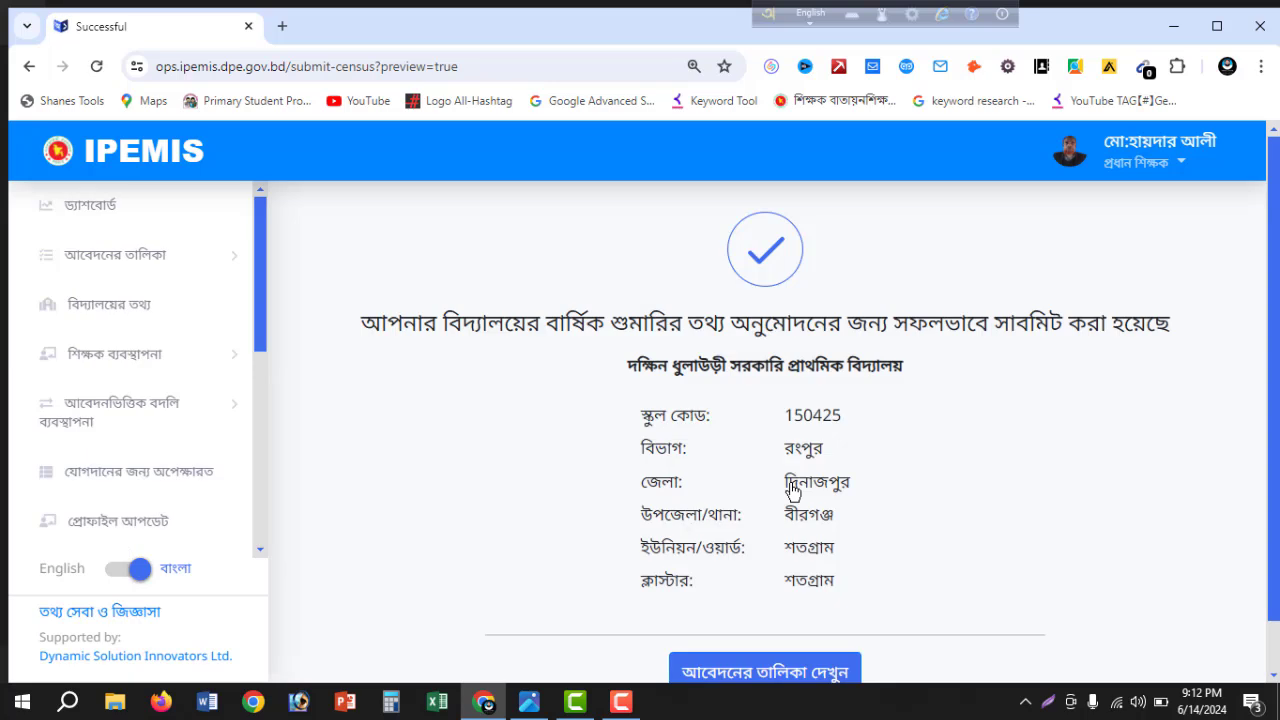
Check the submission details and the census form's approval status, then view the approved censuses list (অনুমোদিত শুমারি সমূহ)
left_click(910, 477)
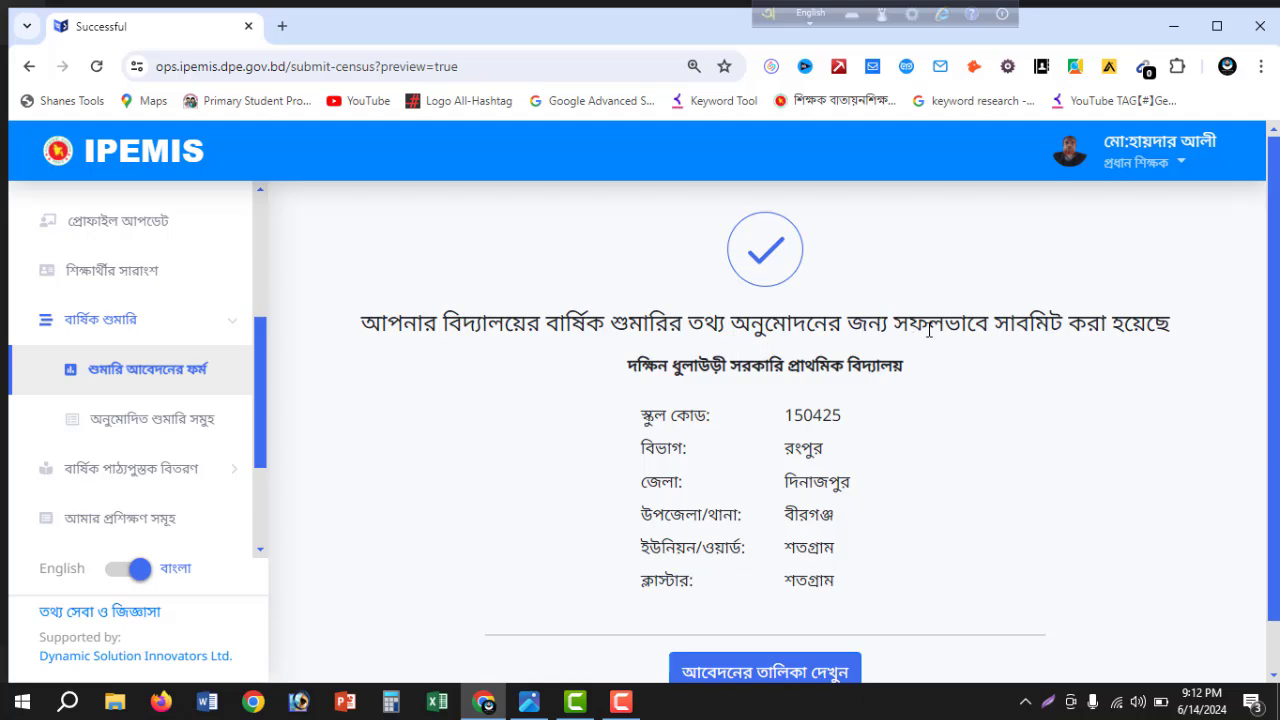
scroll(990, 430, "down", 1)
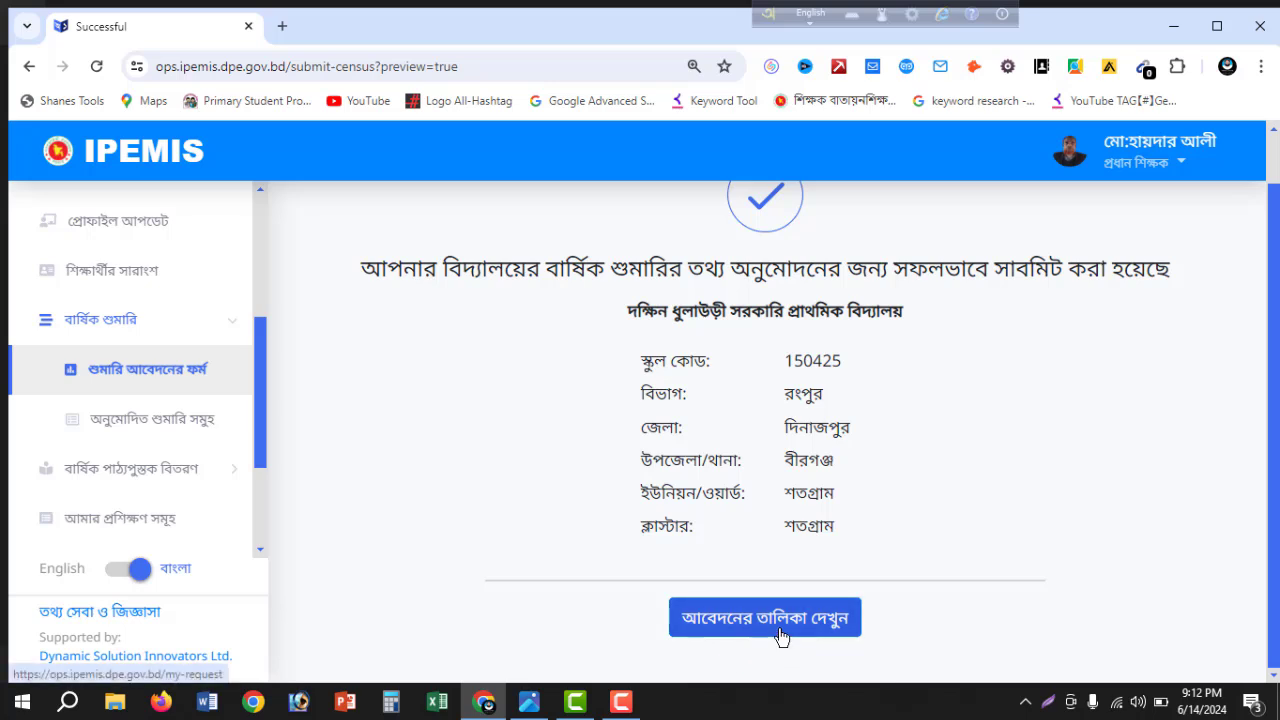
left_click(150, 373)
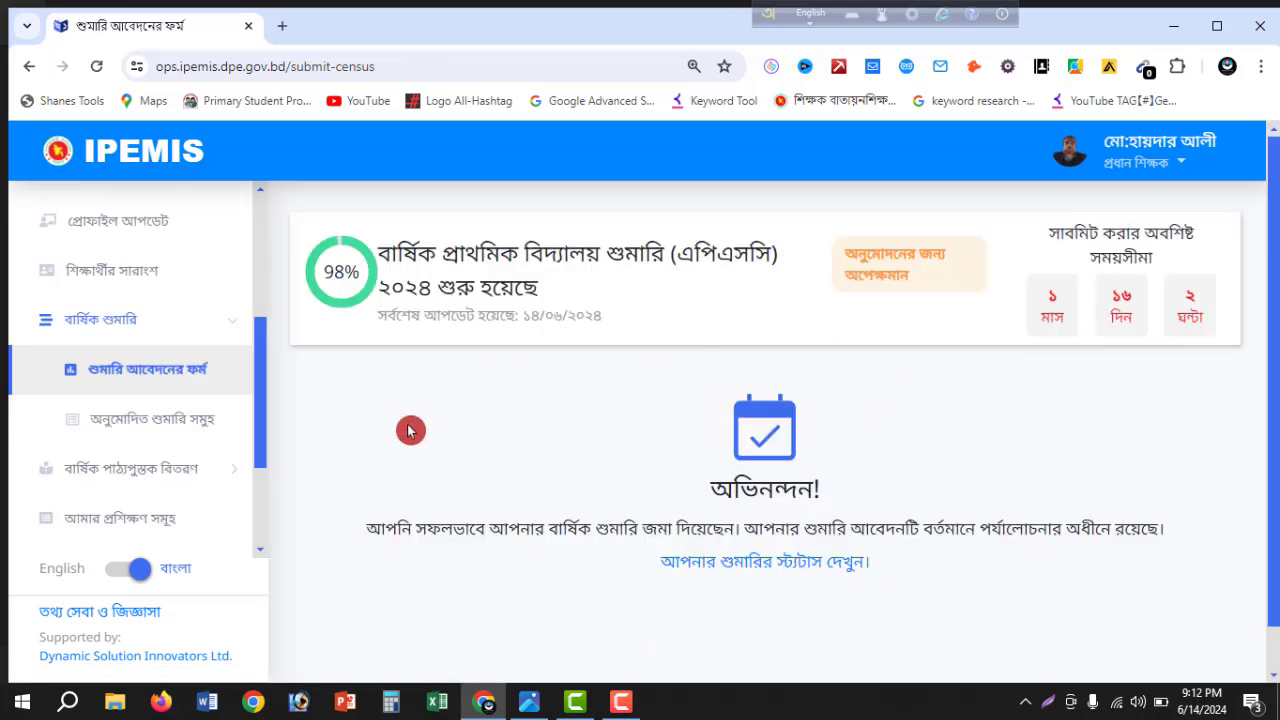
scroll(676, 405, "down", 1)
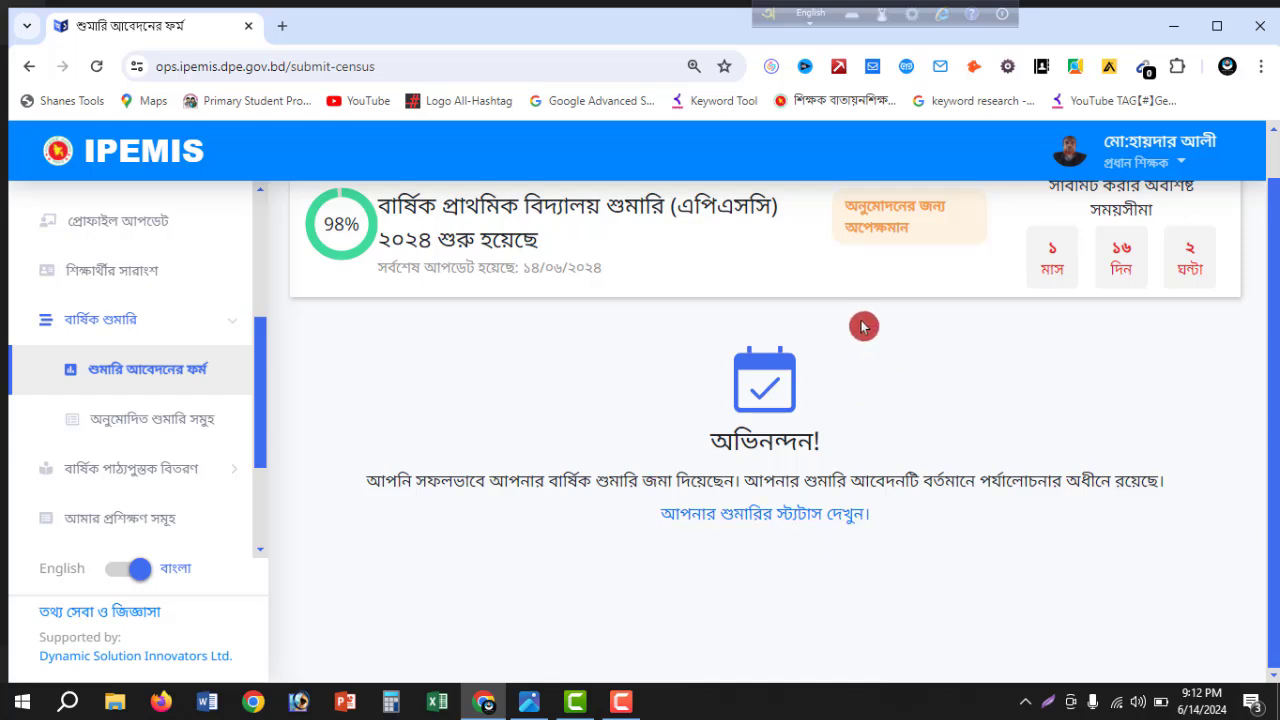
scroll(770, 470, "up", 1)
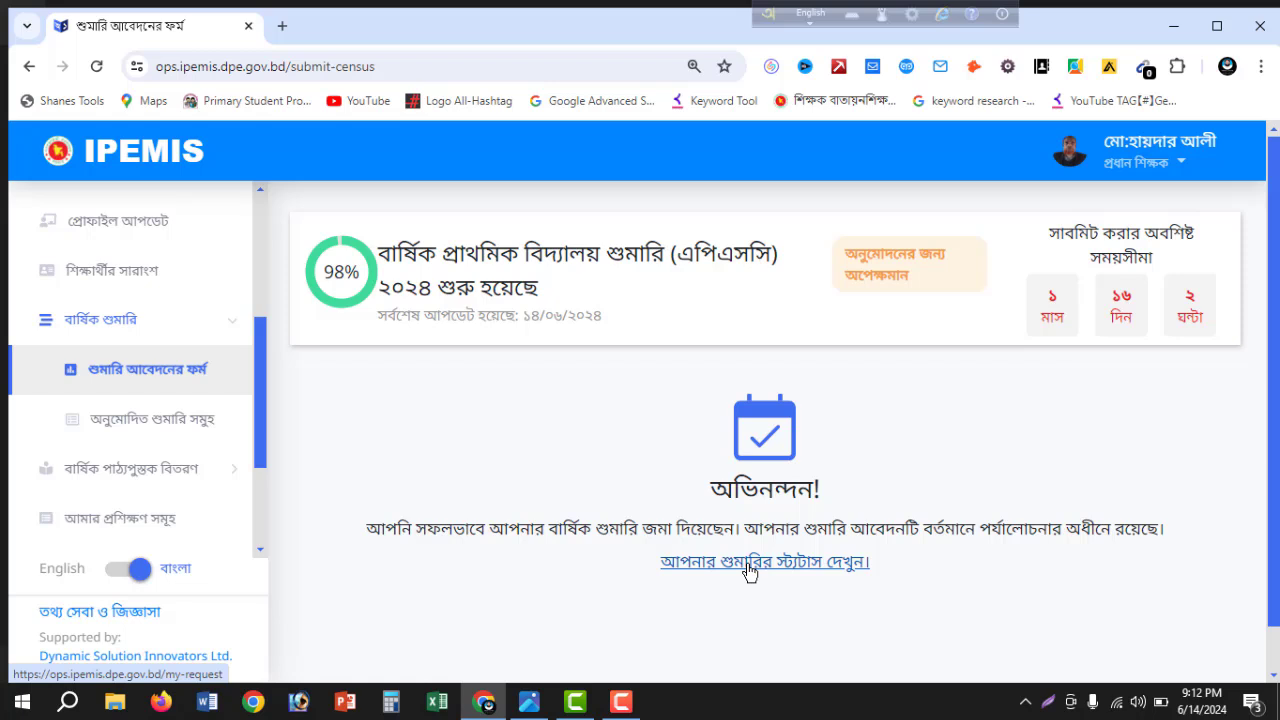
left_click(157, 428)
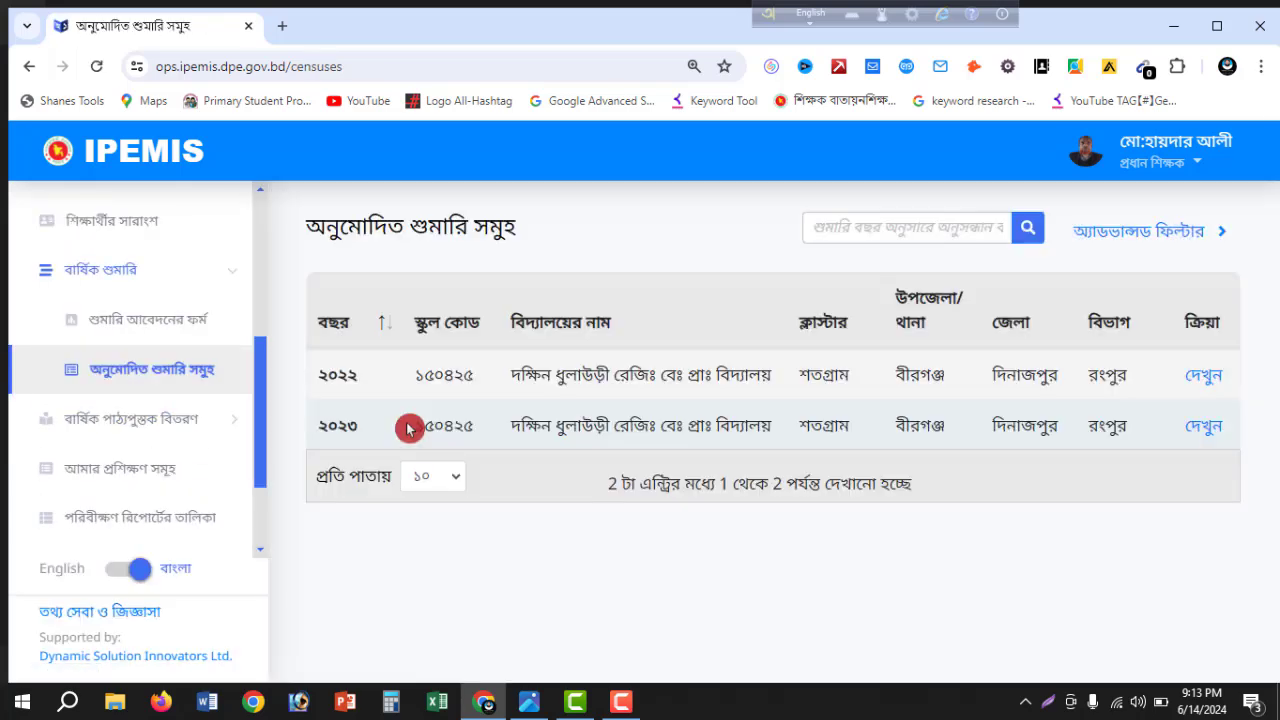